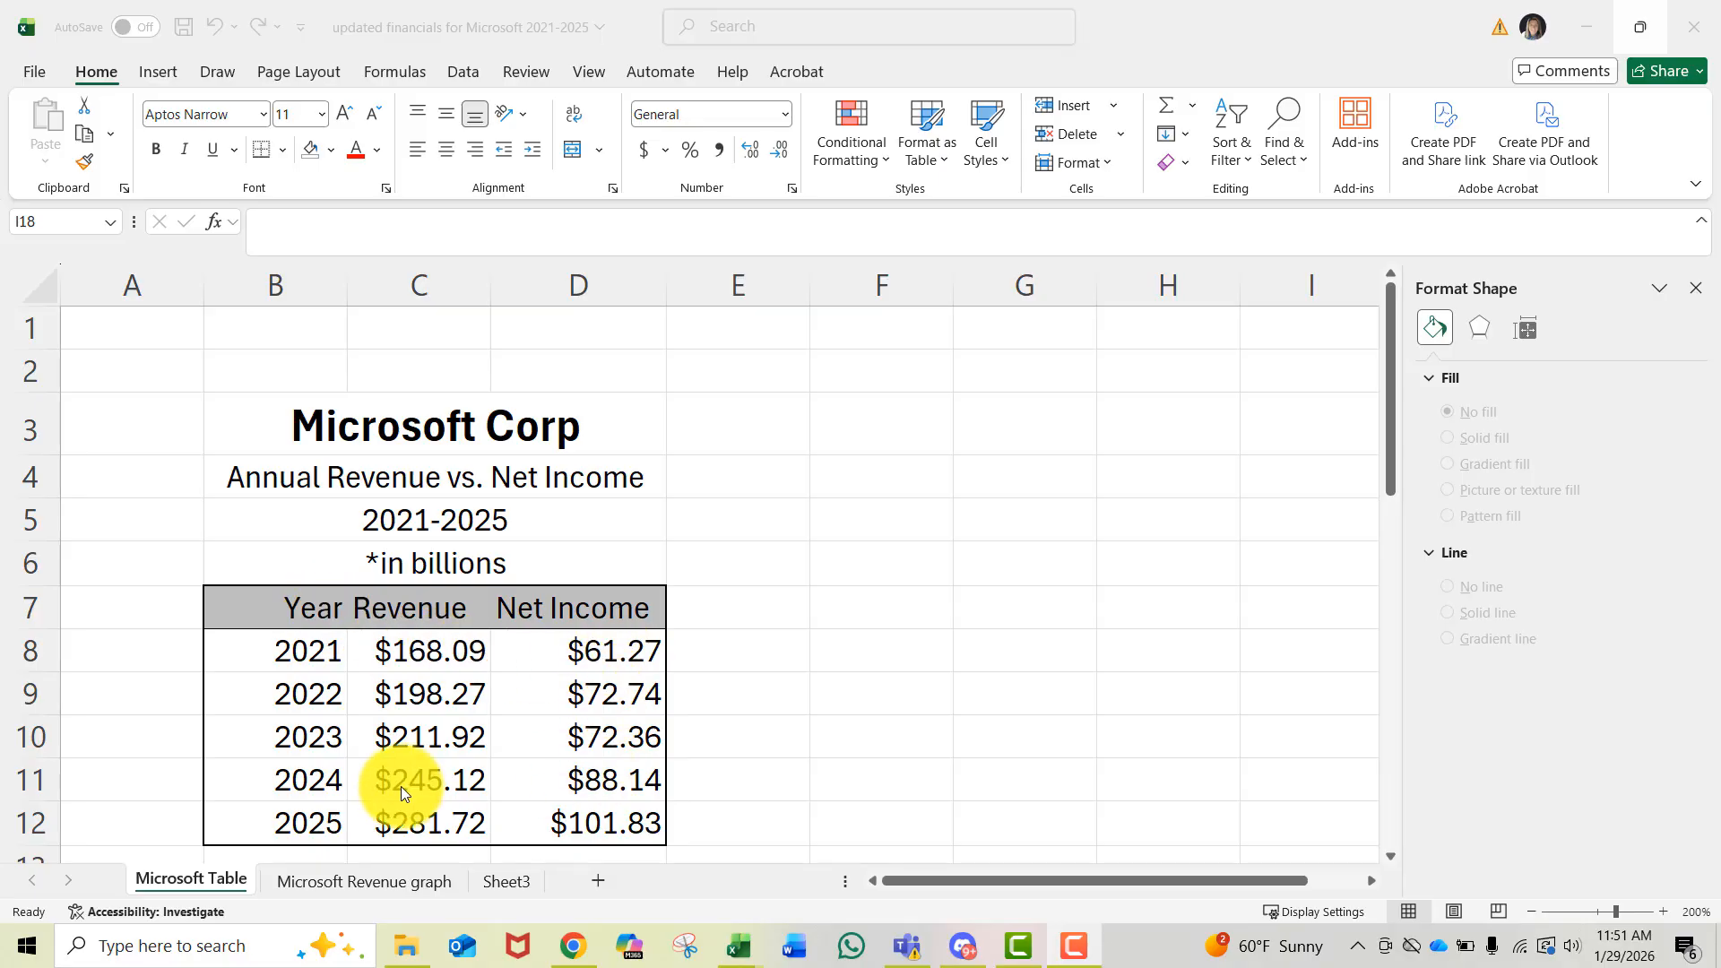
- Review the existing chart on the Microsoft Revenue graph sheet
click(367, 881)
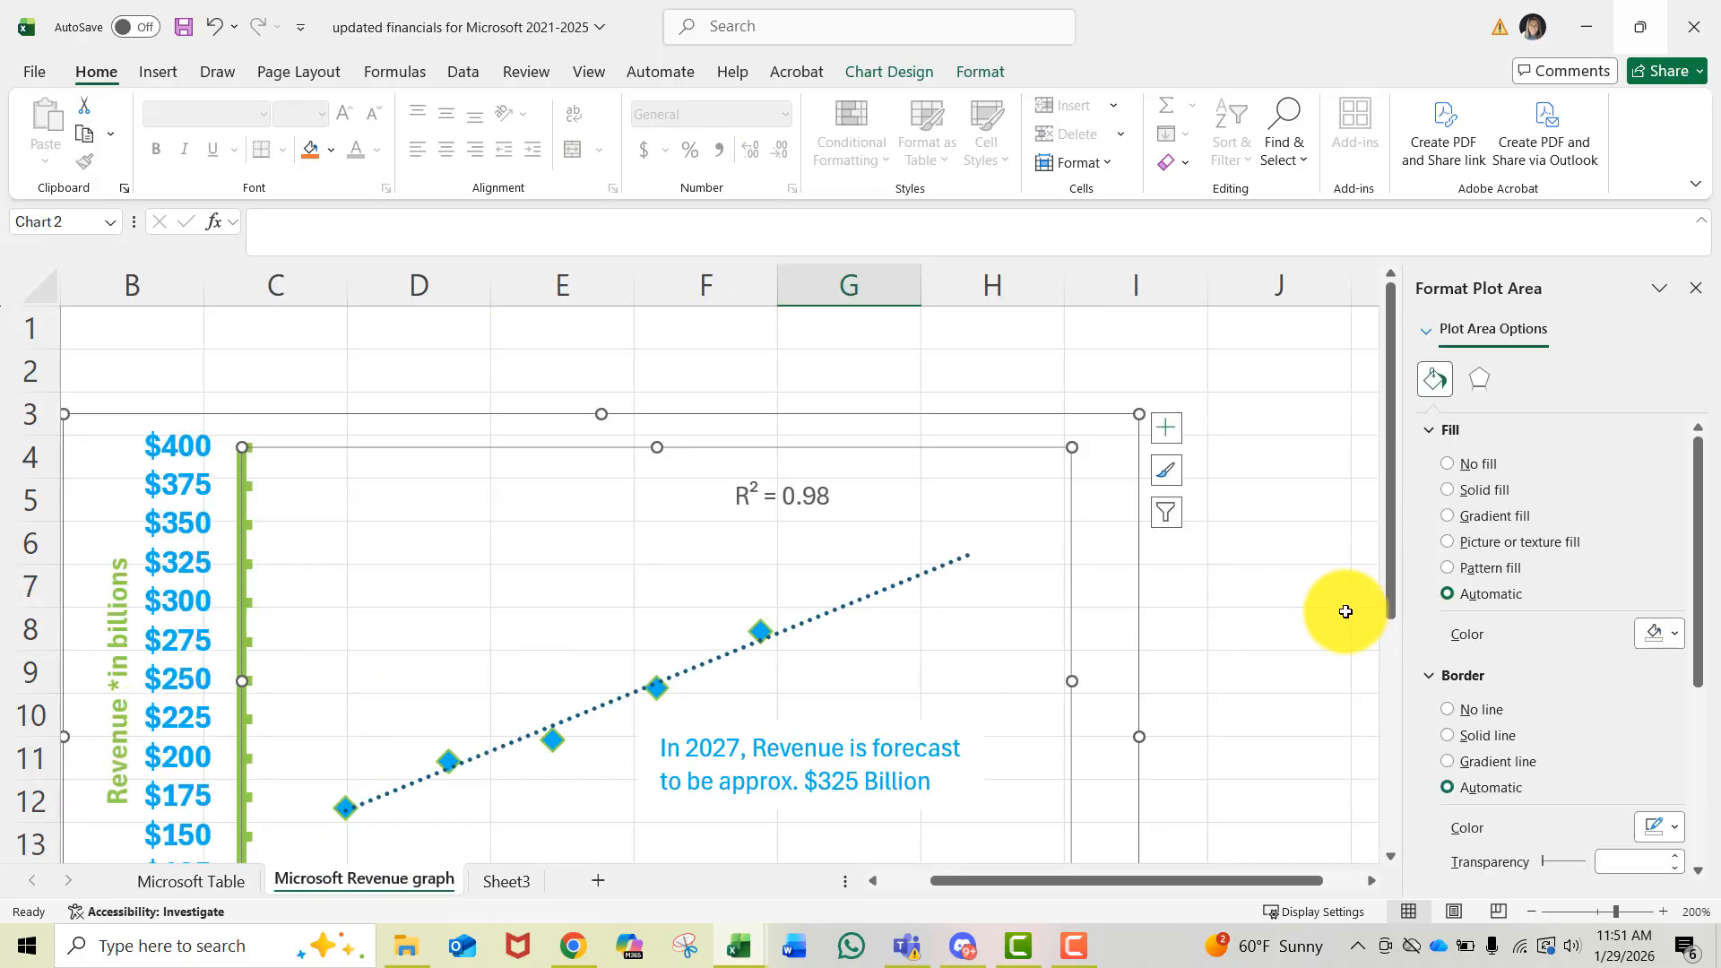
scroll(1326, 615, down, 1)
click(1279, 638)
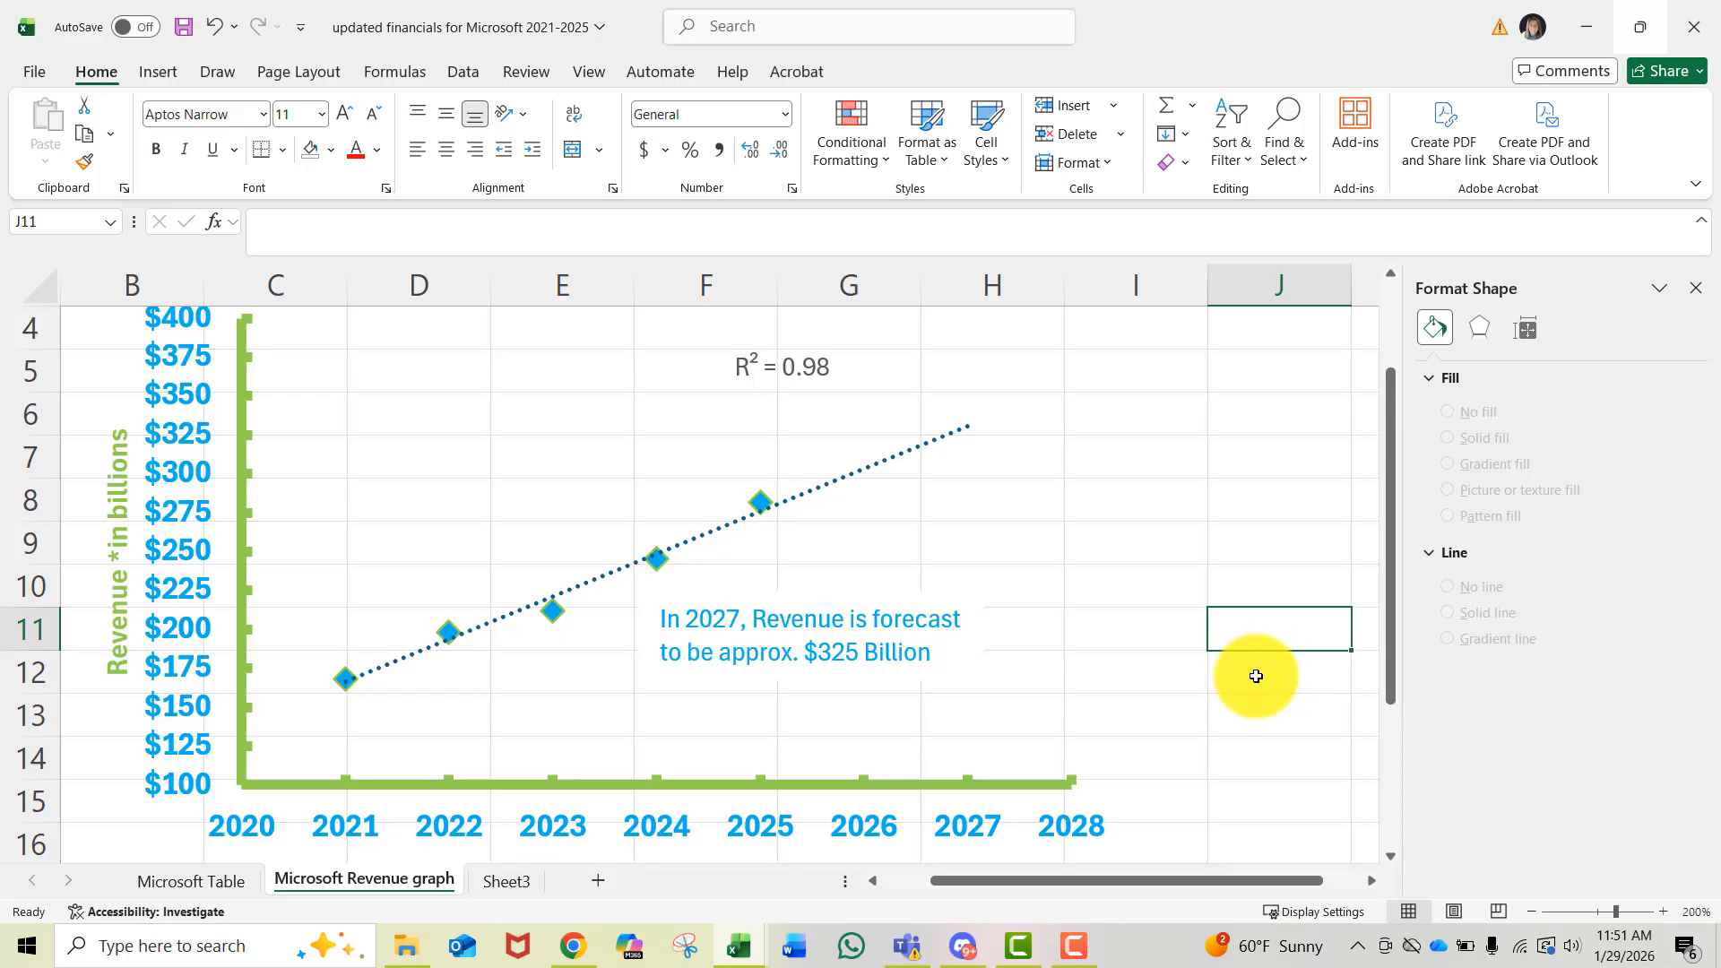
scroll(1256, 675, up, 1)
scroll(1256, 676, down, 2)
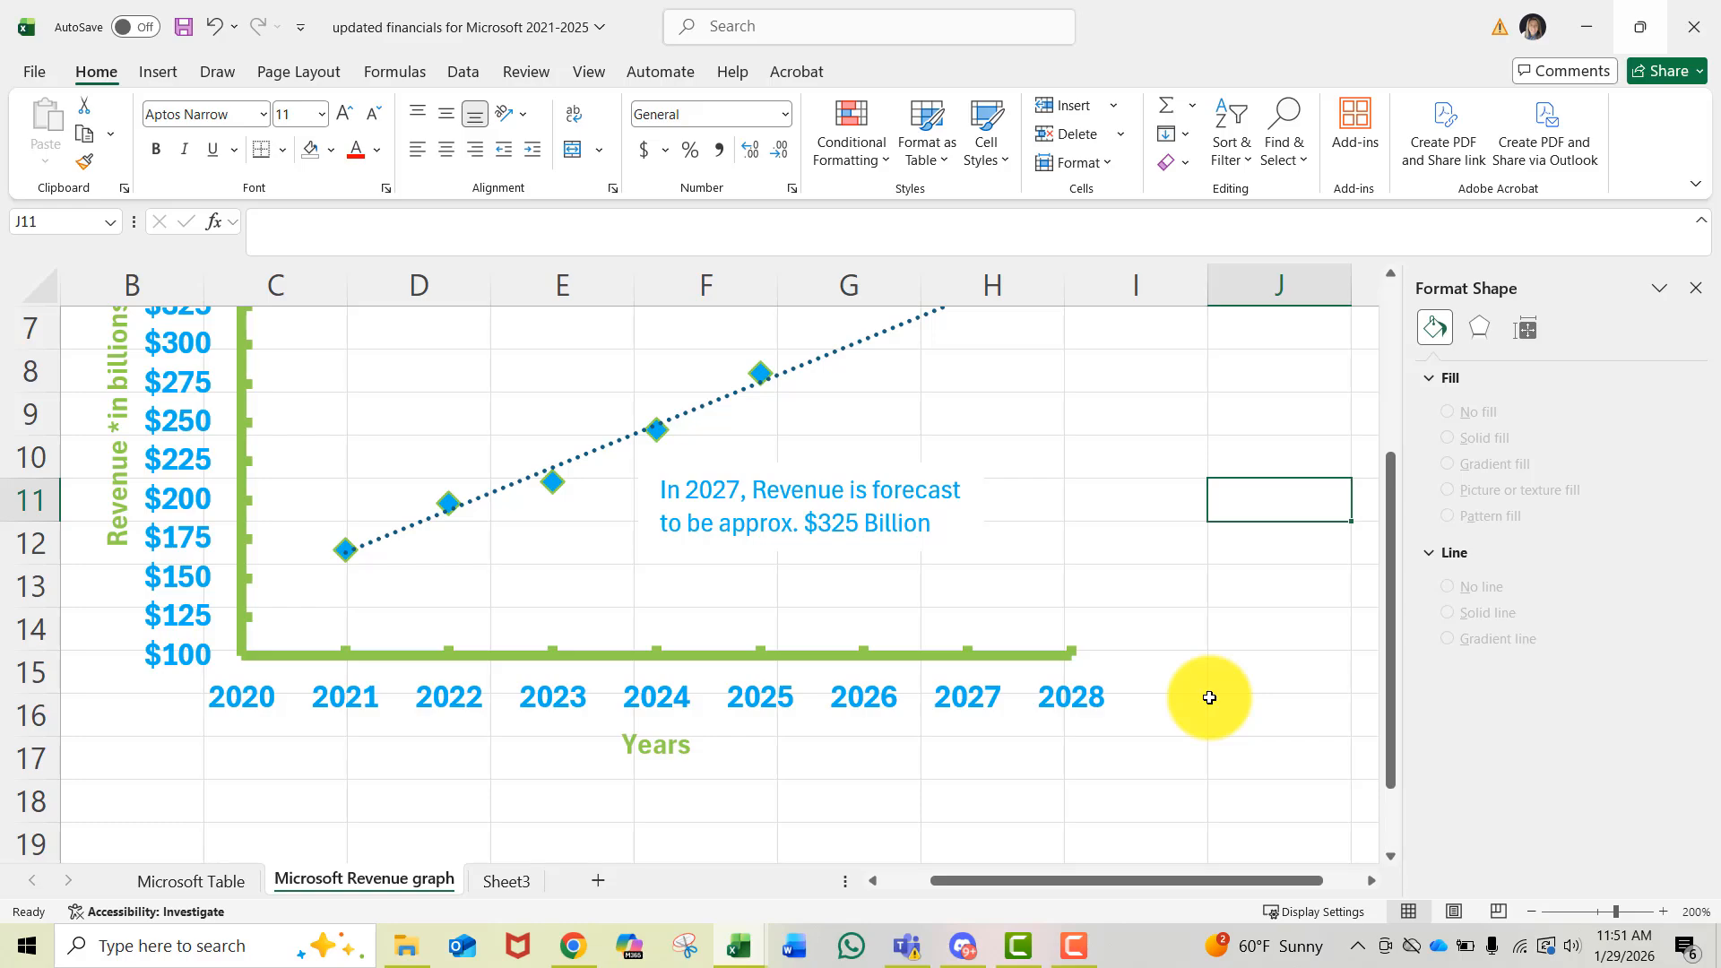
- Rename the Sheet3 tab to Microsoft Net Income graph
double_click(502, 886)
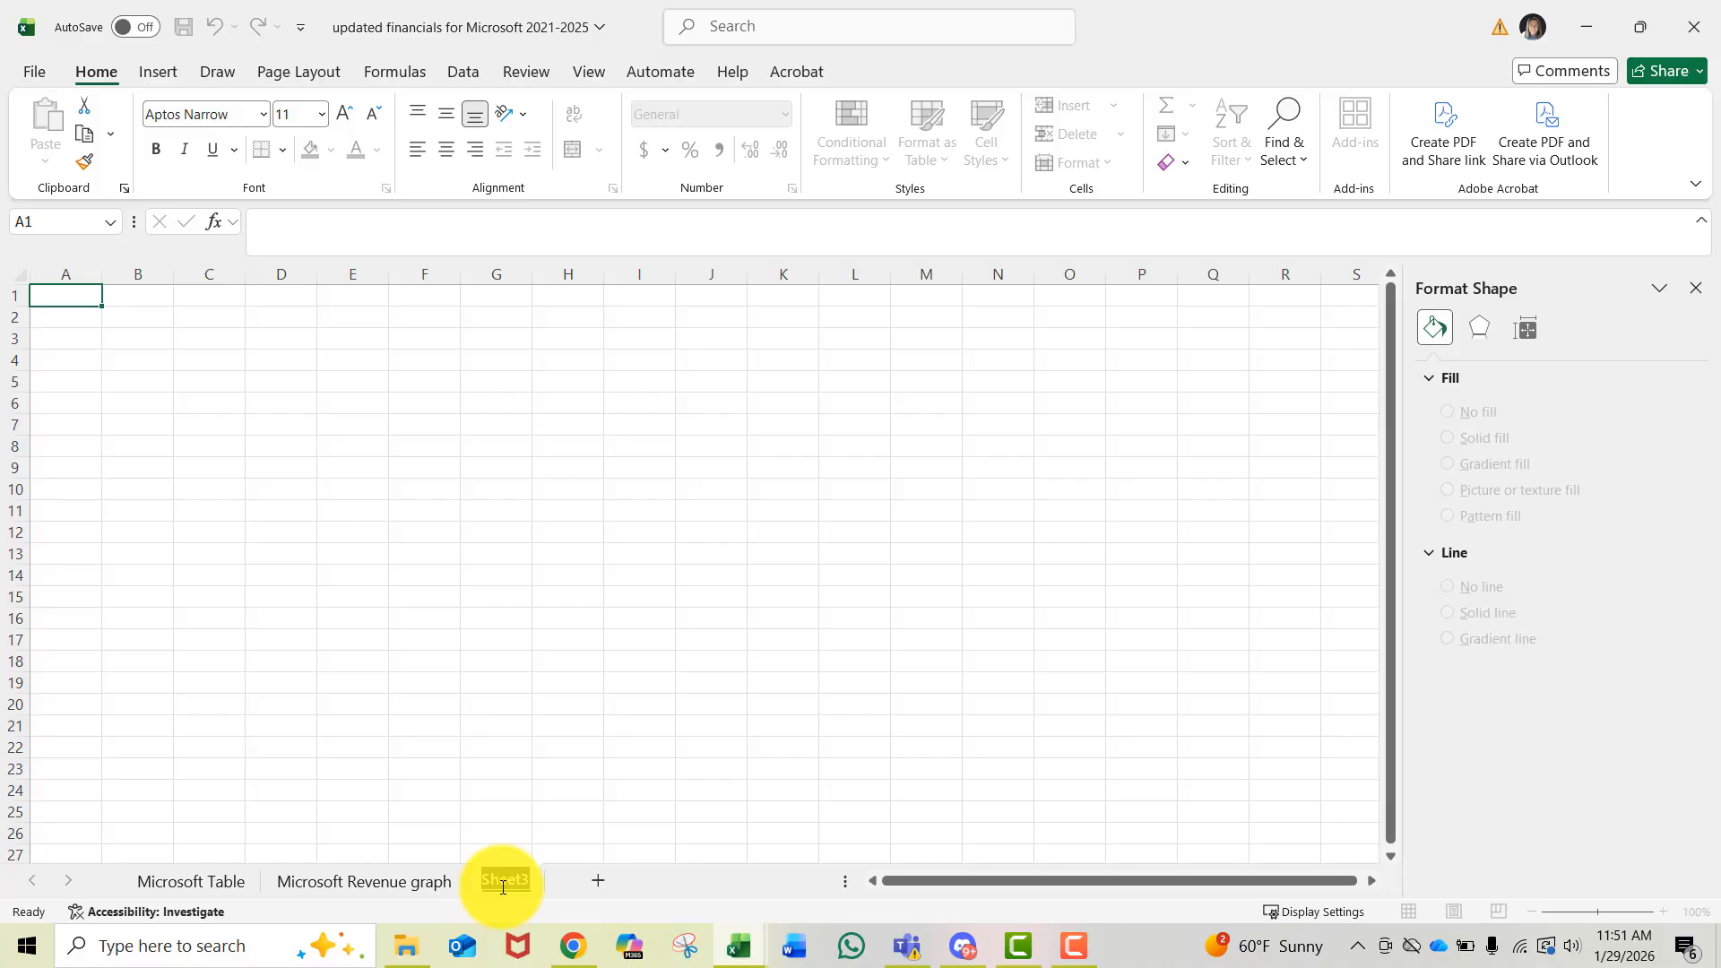
text(Microsoft Net Income graph)
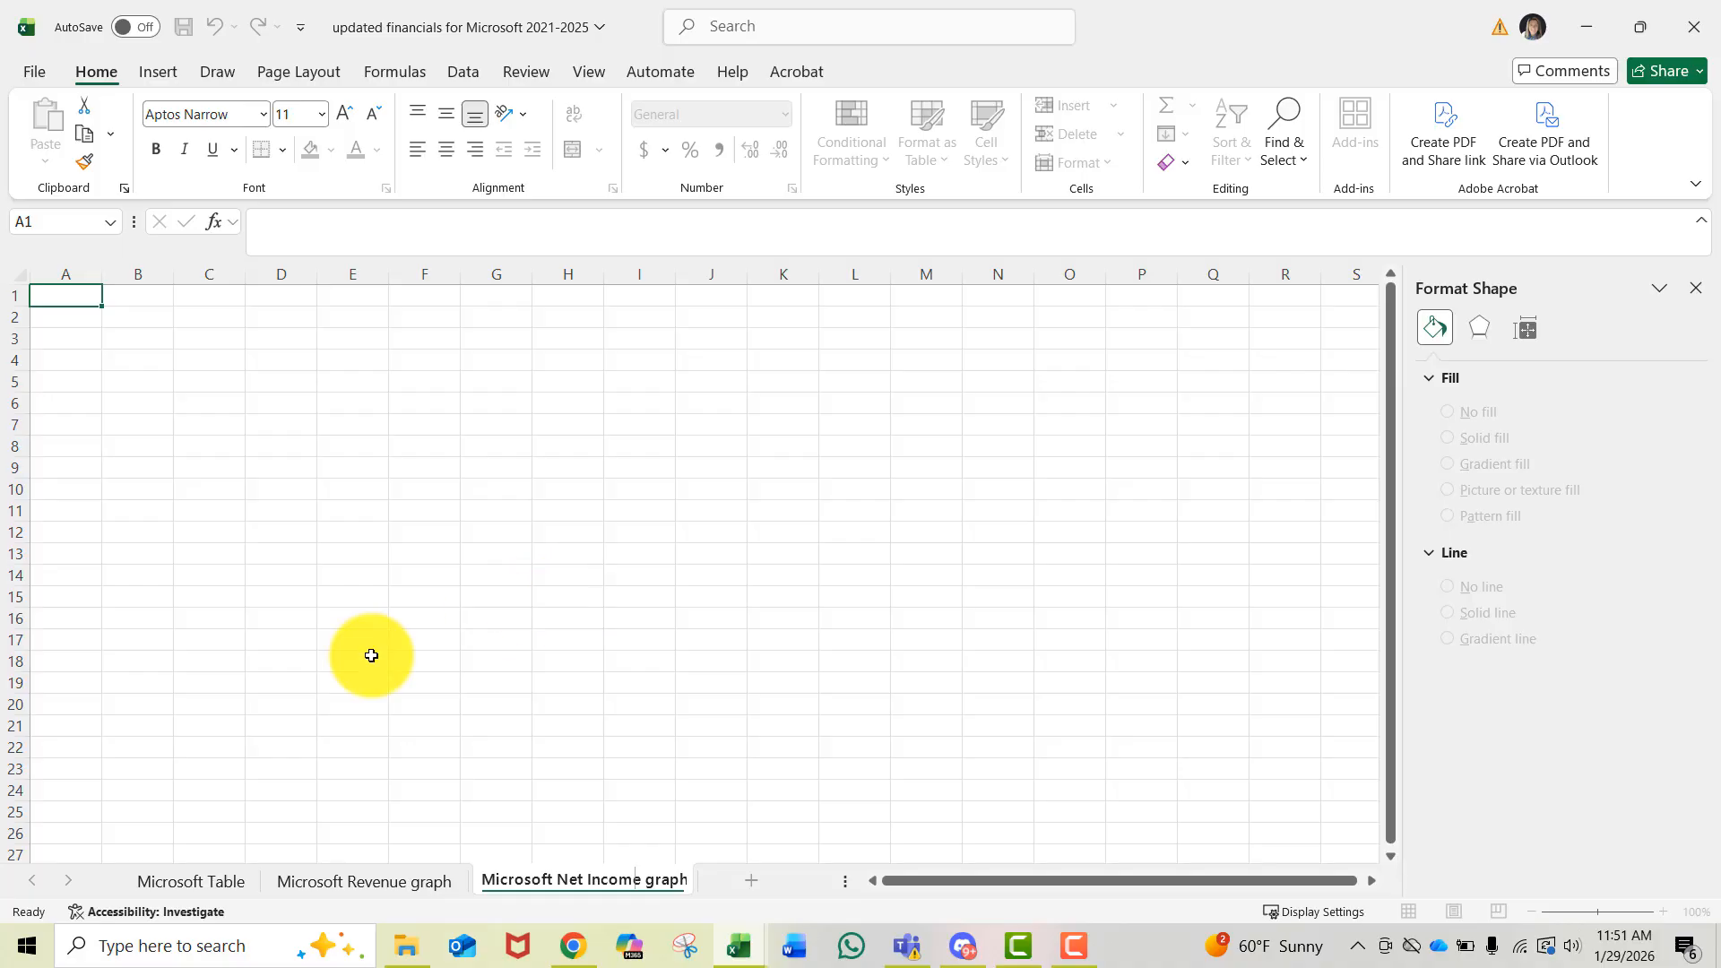
- On the Microsoft Table sheet, select the Year and Net Income columns and insert a plain Scatter chart
click(154, 888)
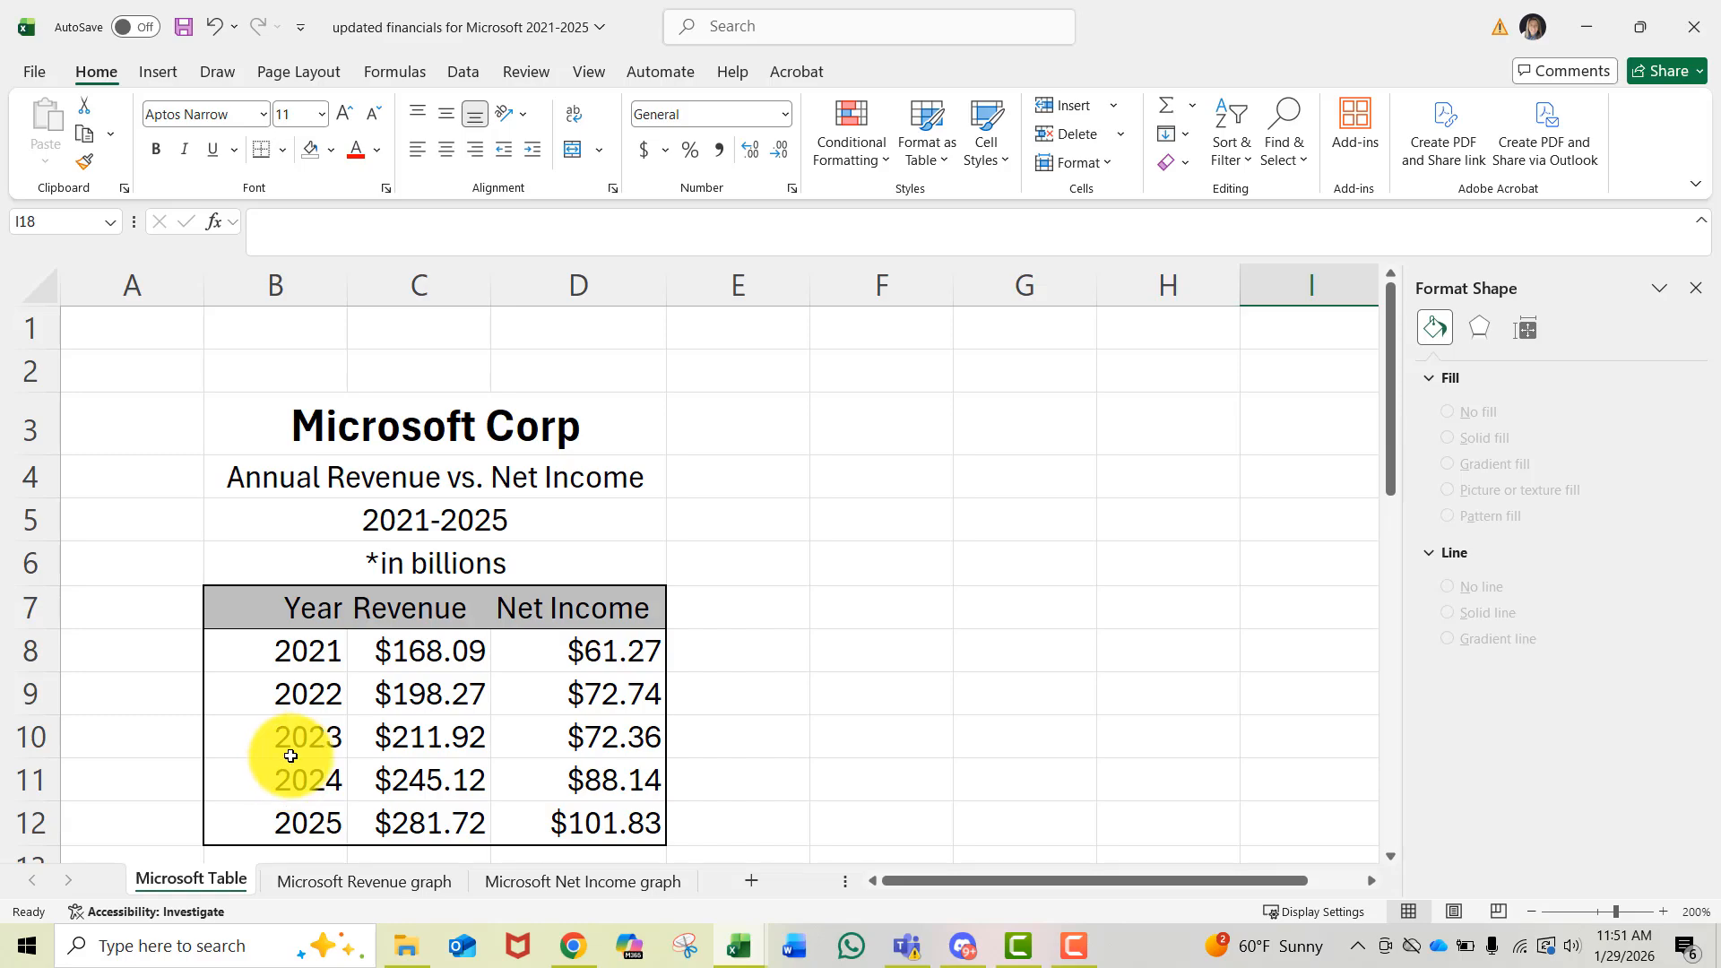
click(275, 617)
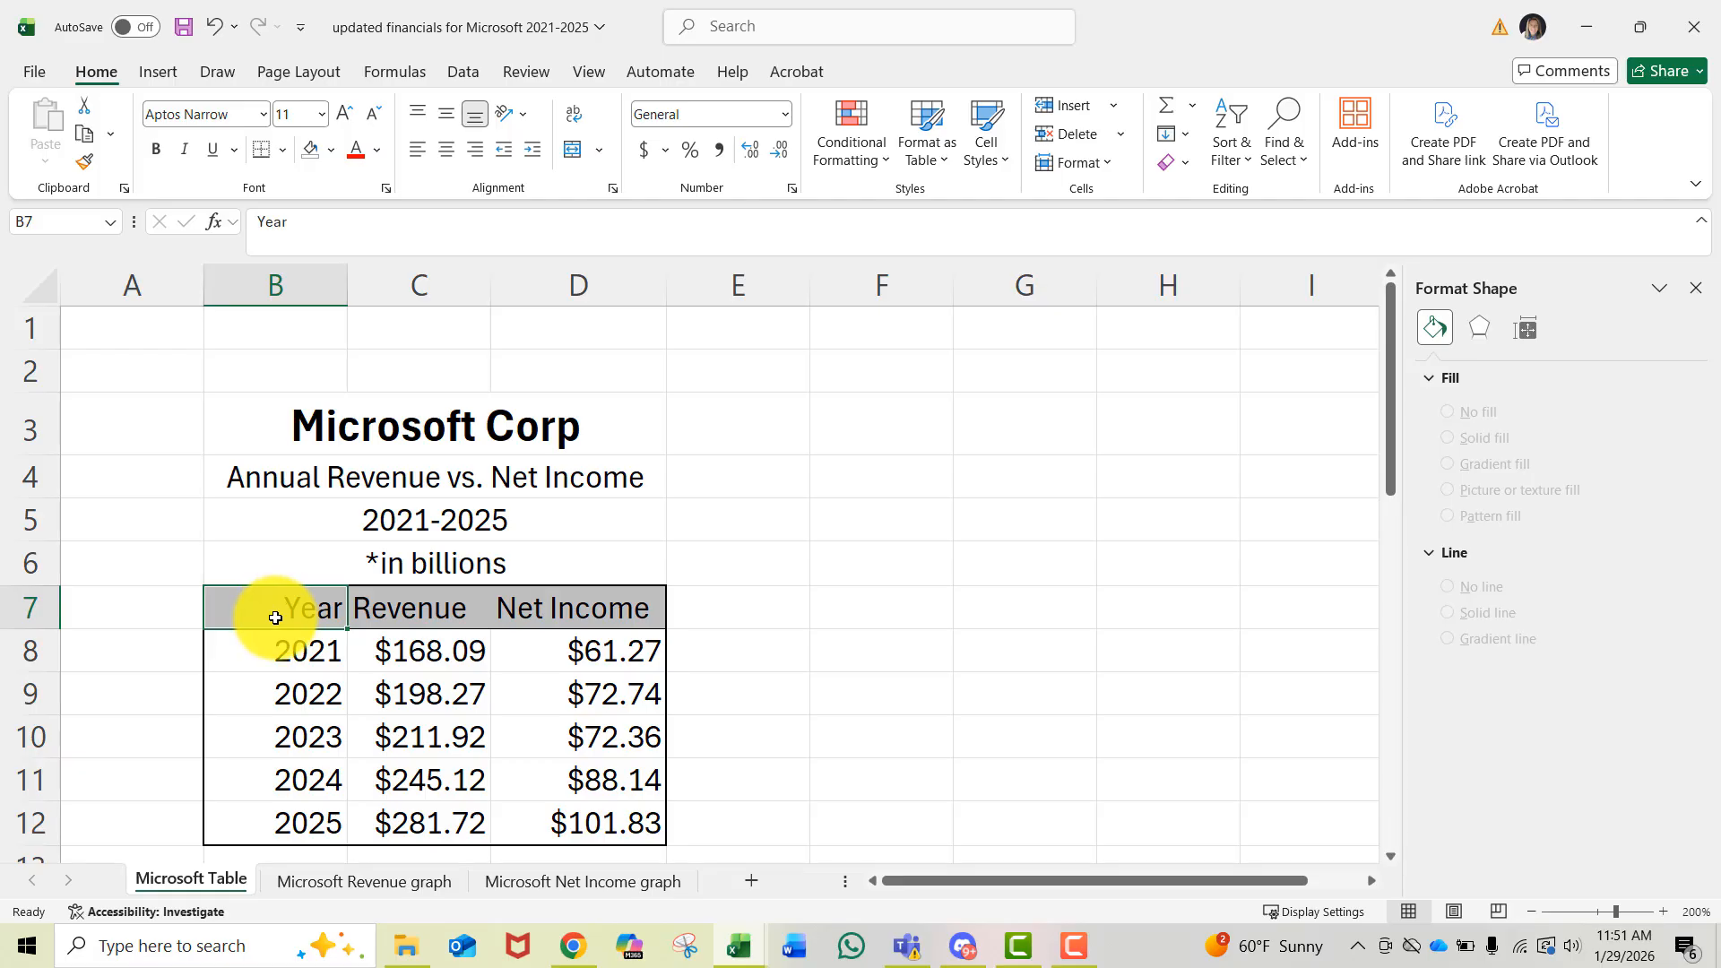
drag(269, 615, 264, 823)
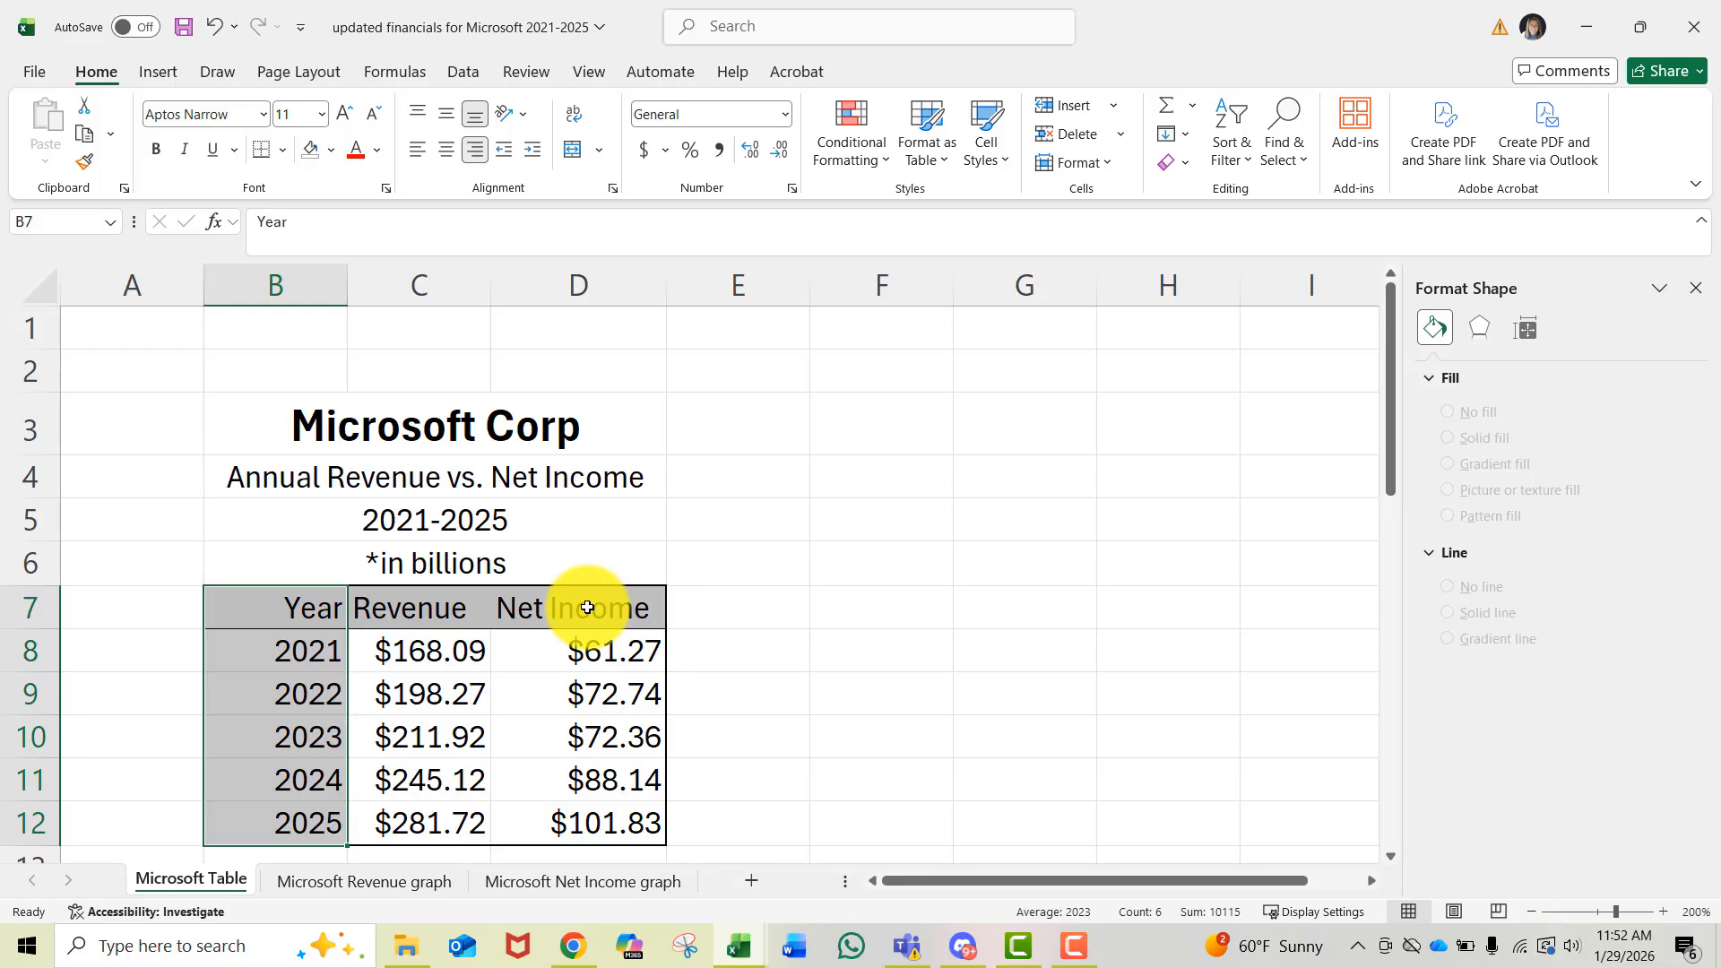
drag(587, 608, 580, 832)
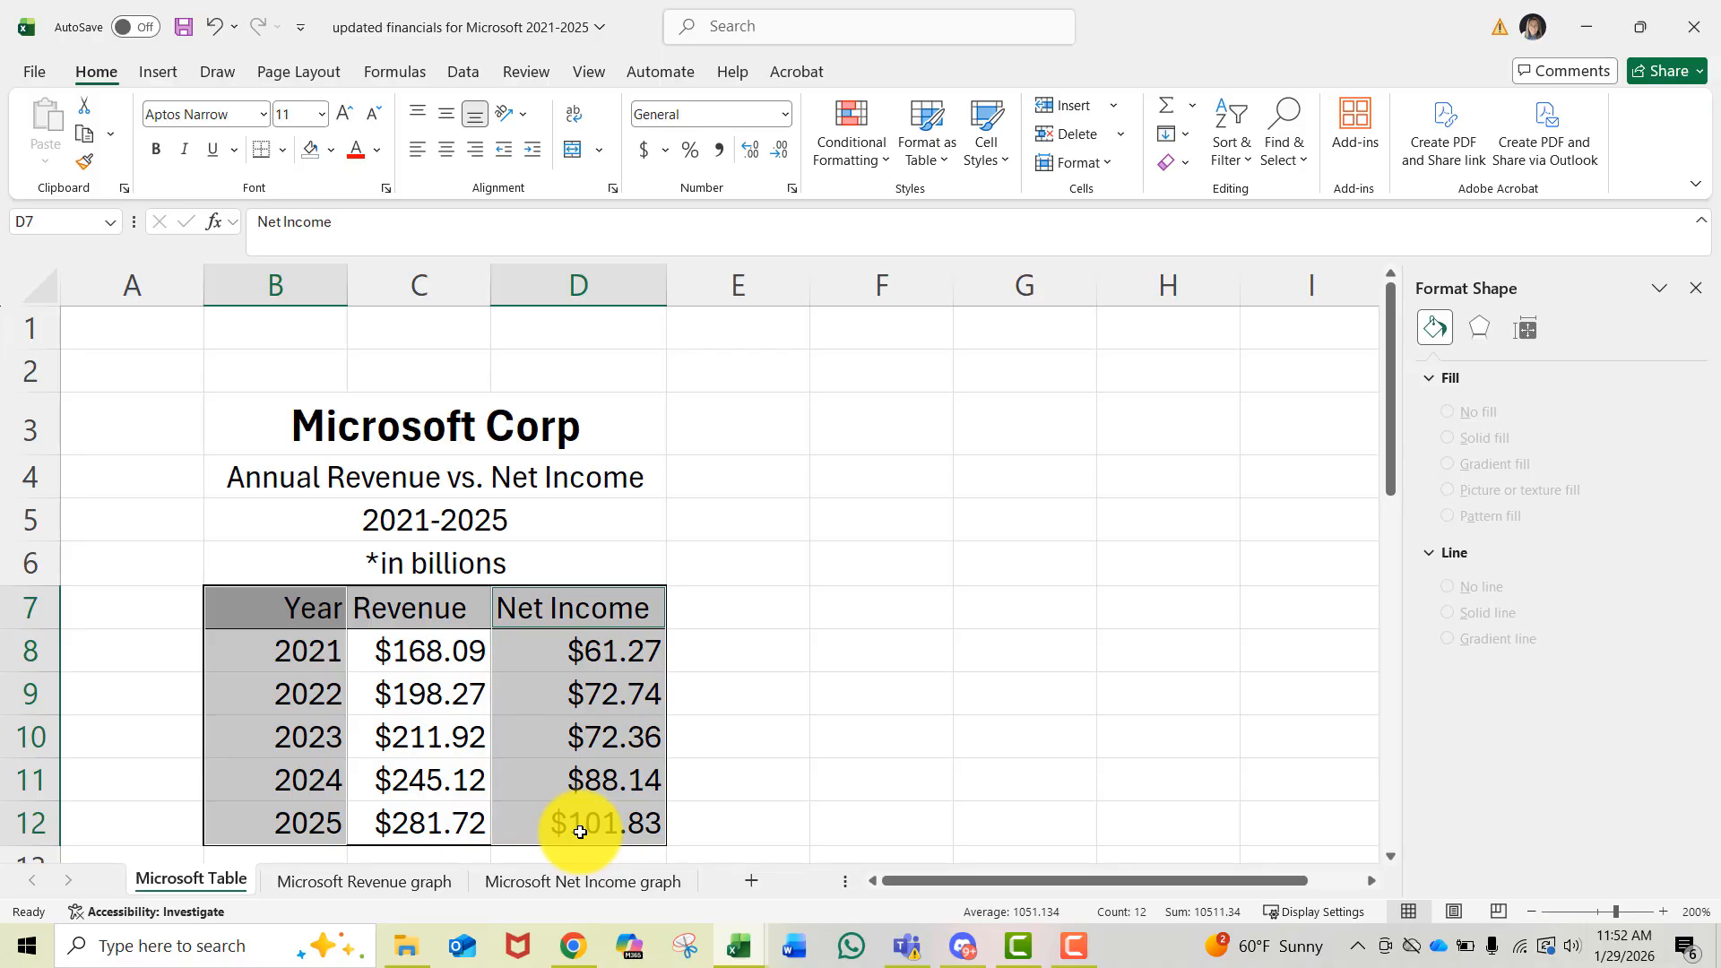
click(158, 71)
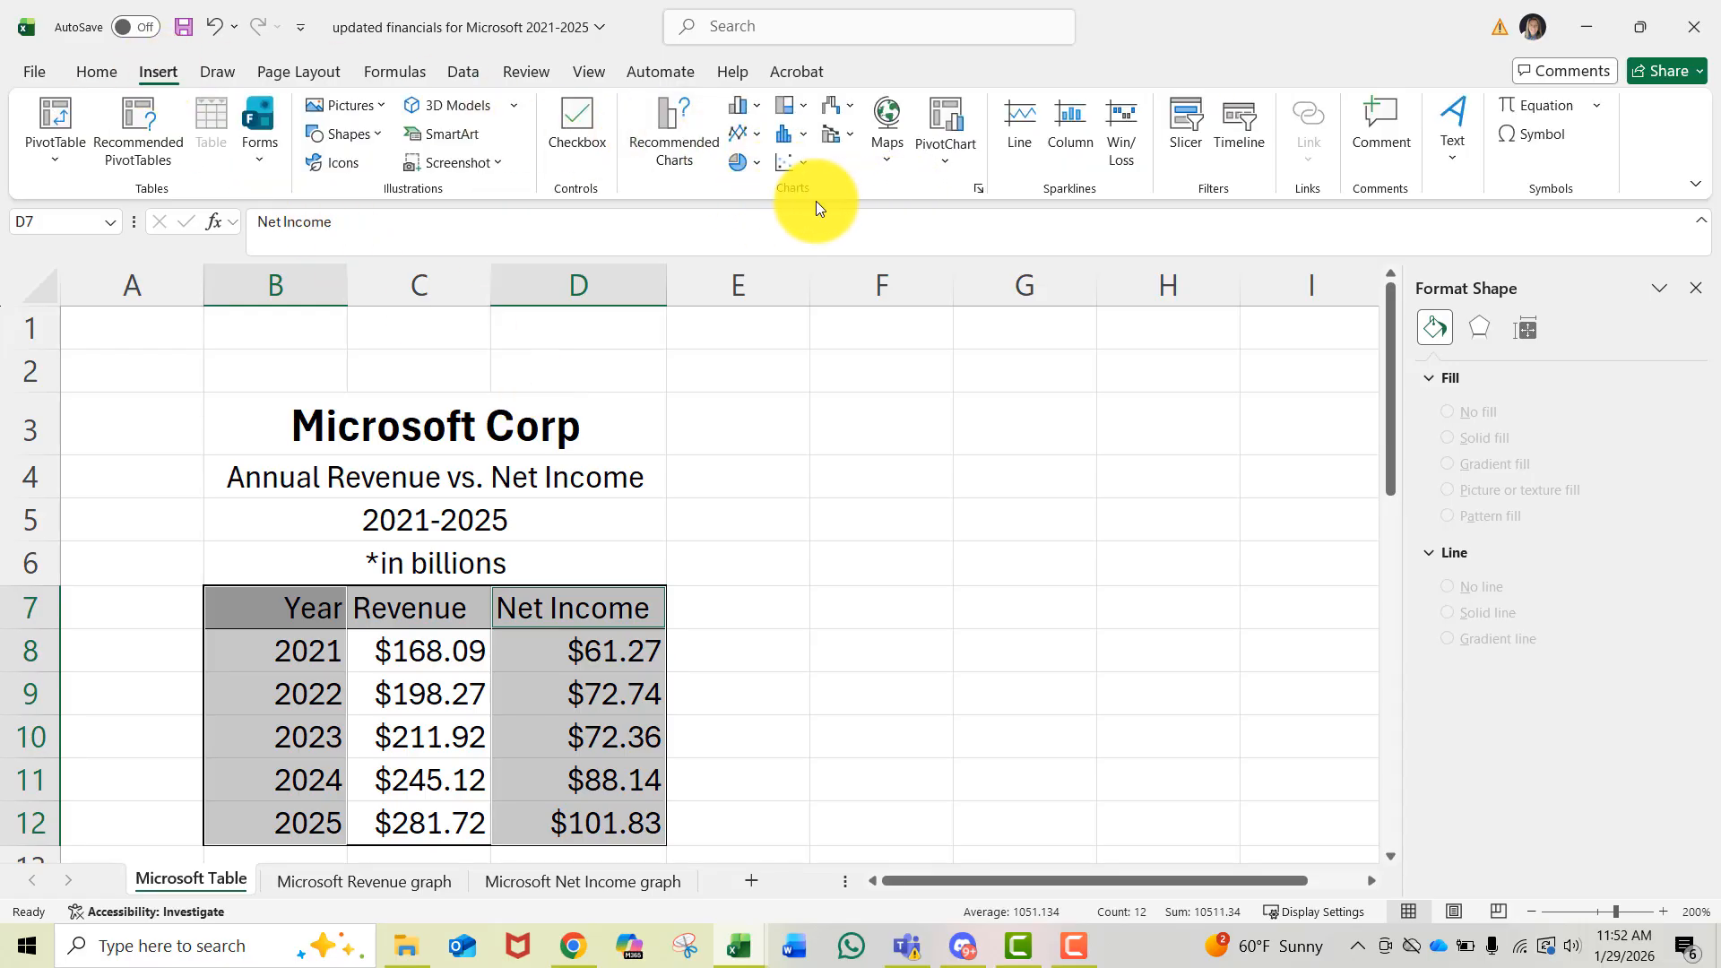
click(784, 166)
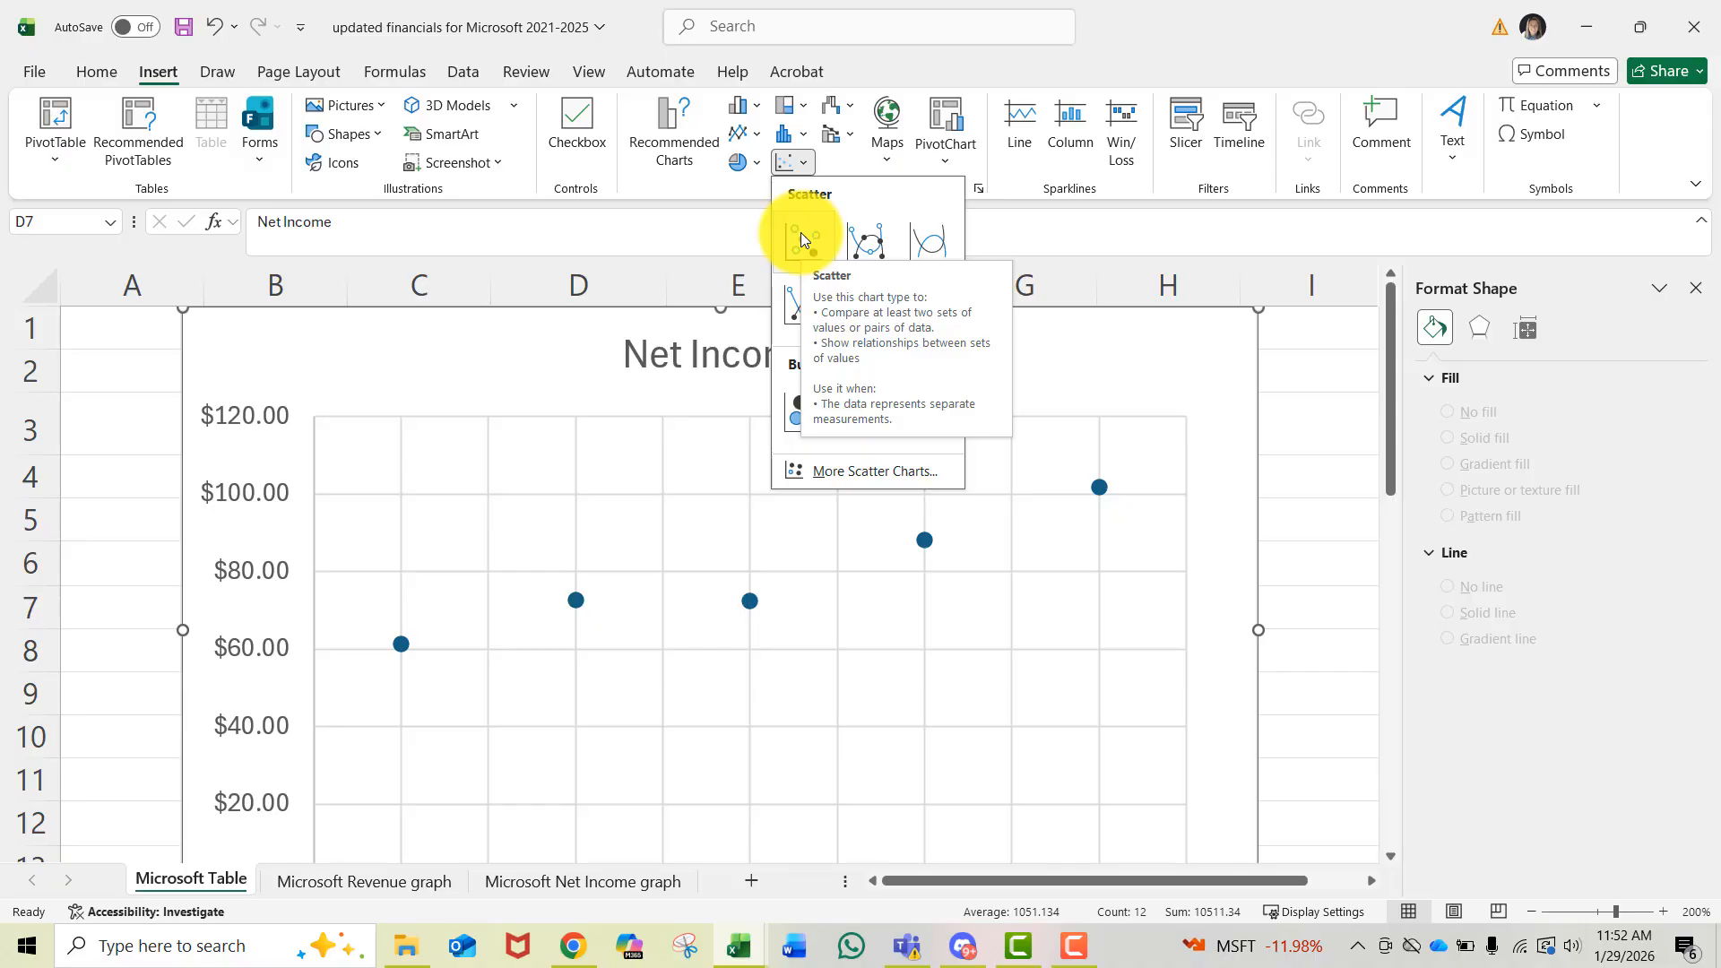
click(800, 235)
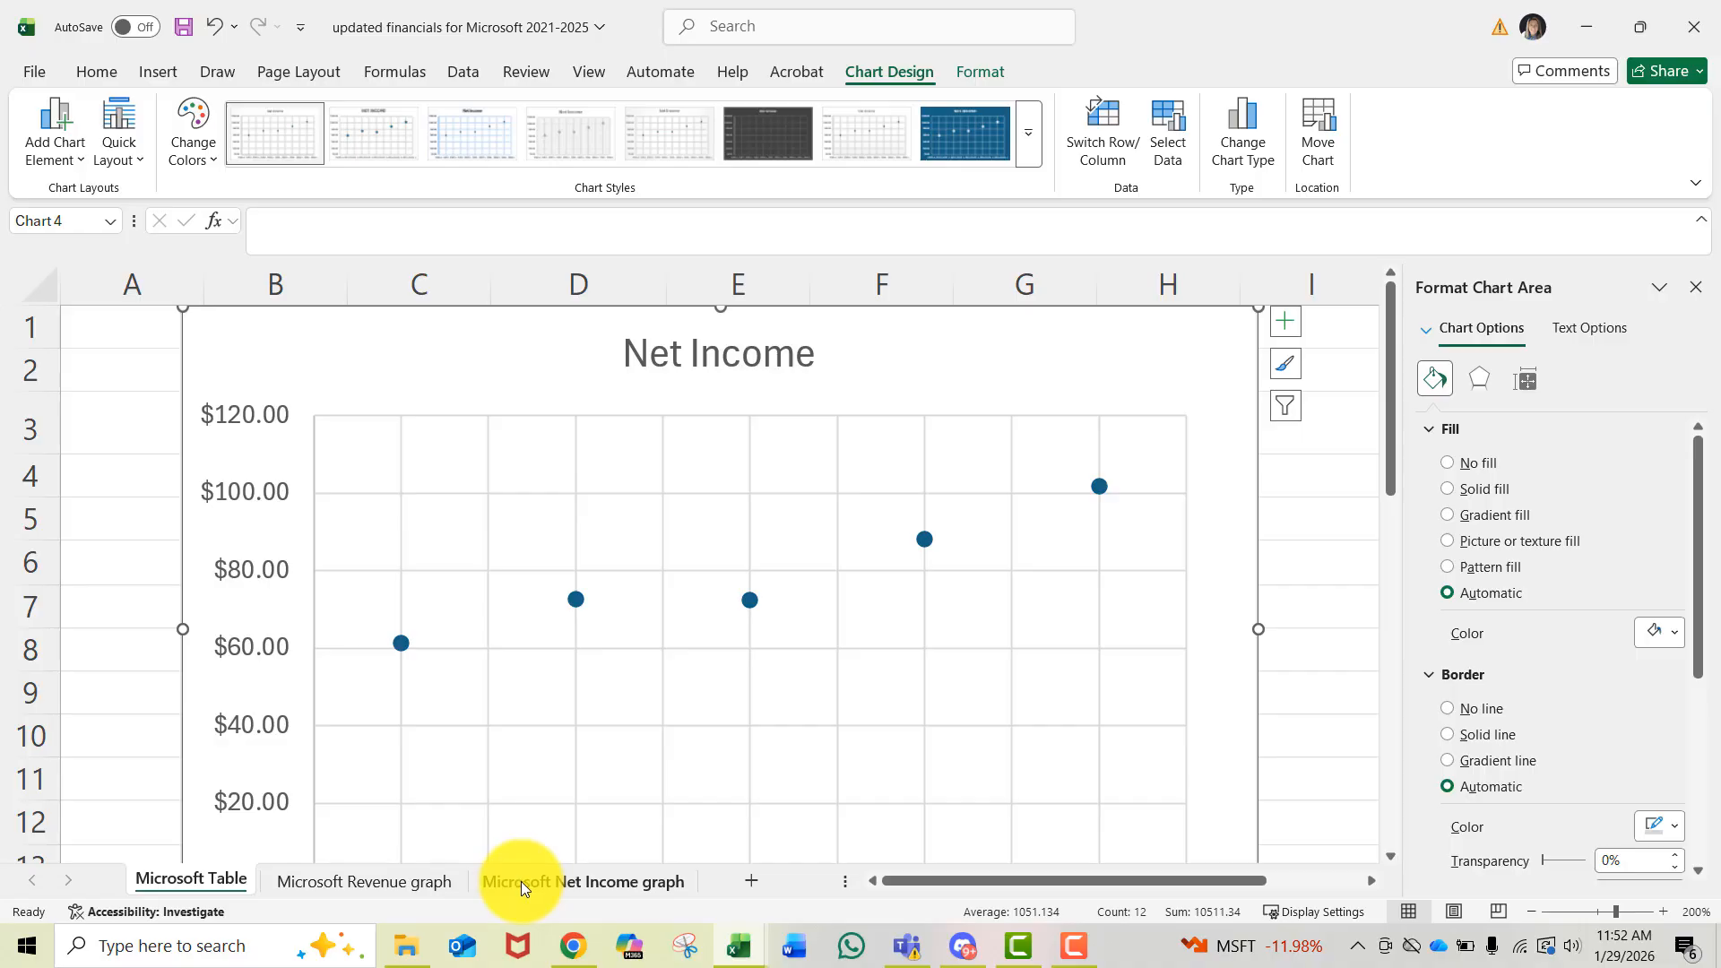
- Paste the Net Income scatter chart at cell B3 of the Microsoft Net Income graph sheet
click(561, 877)
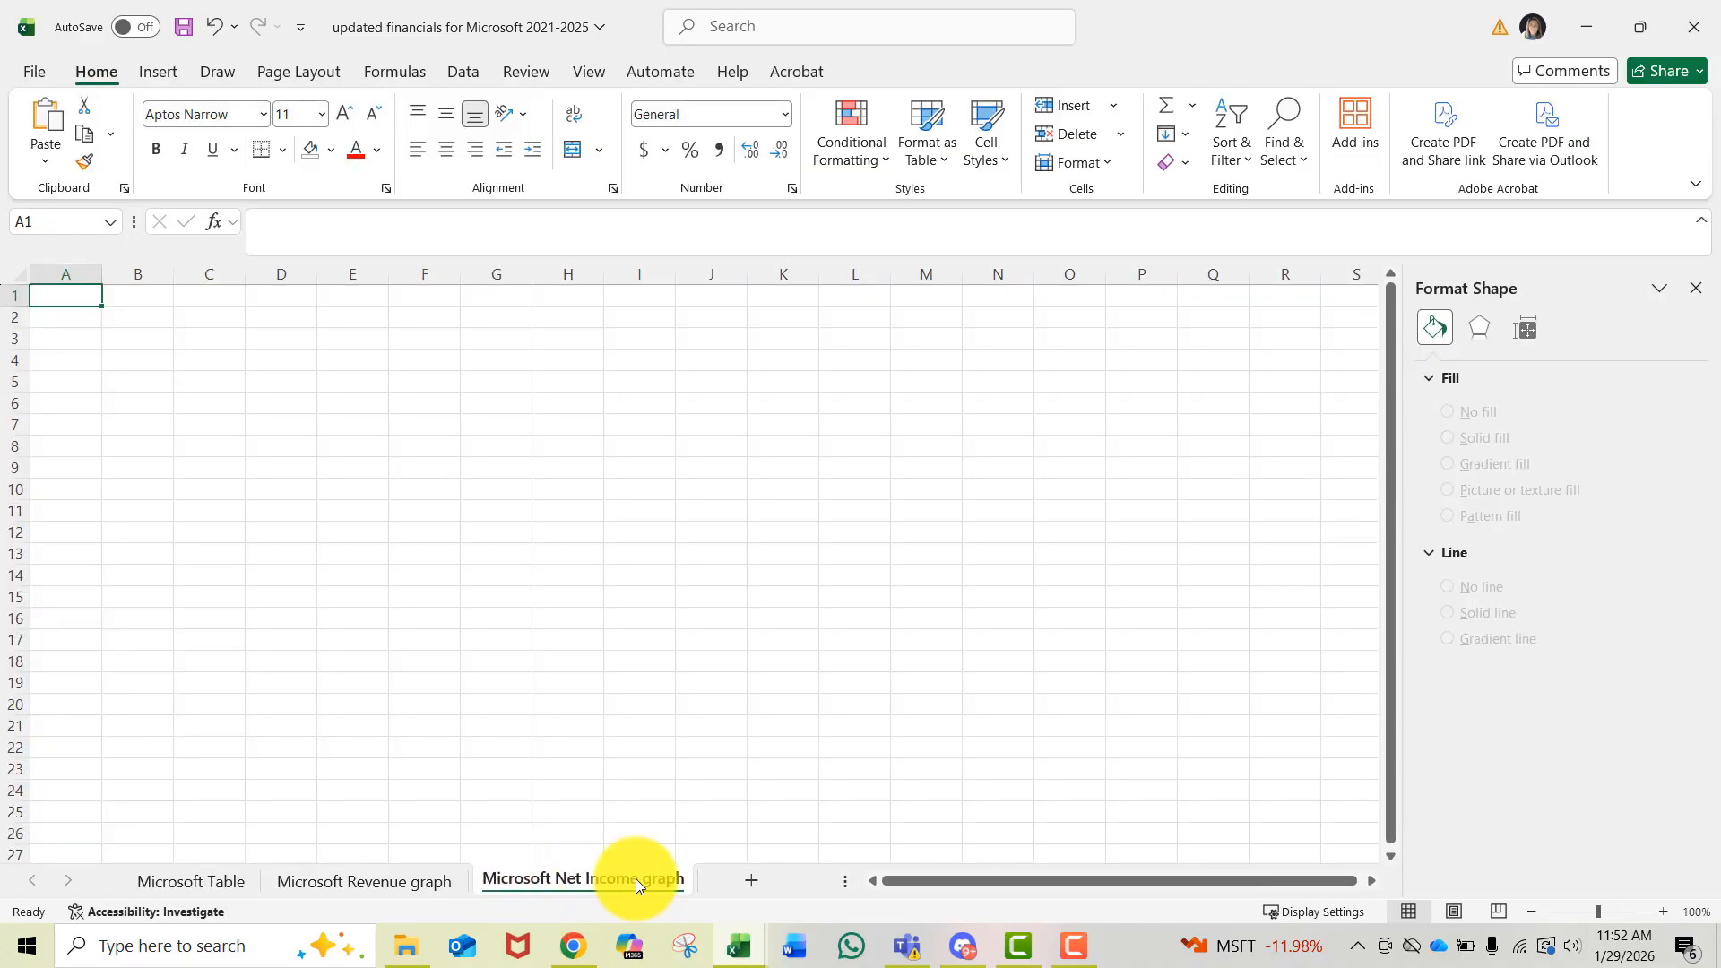
click(138, 338)
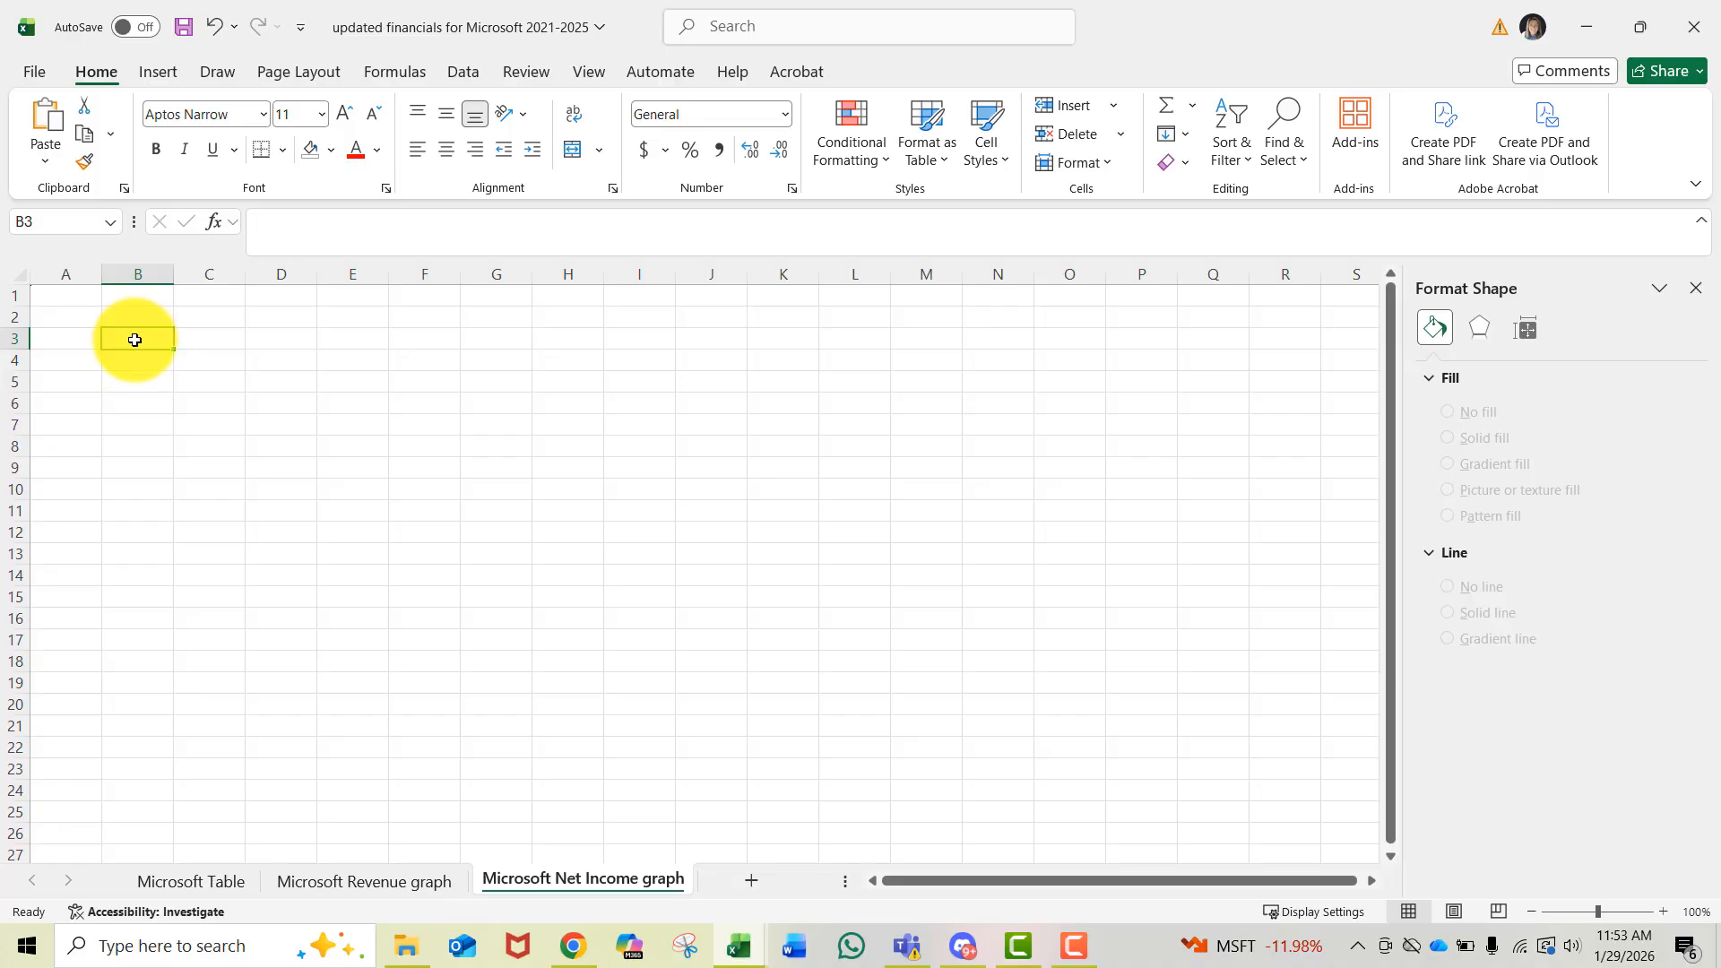
click(587, 72)
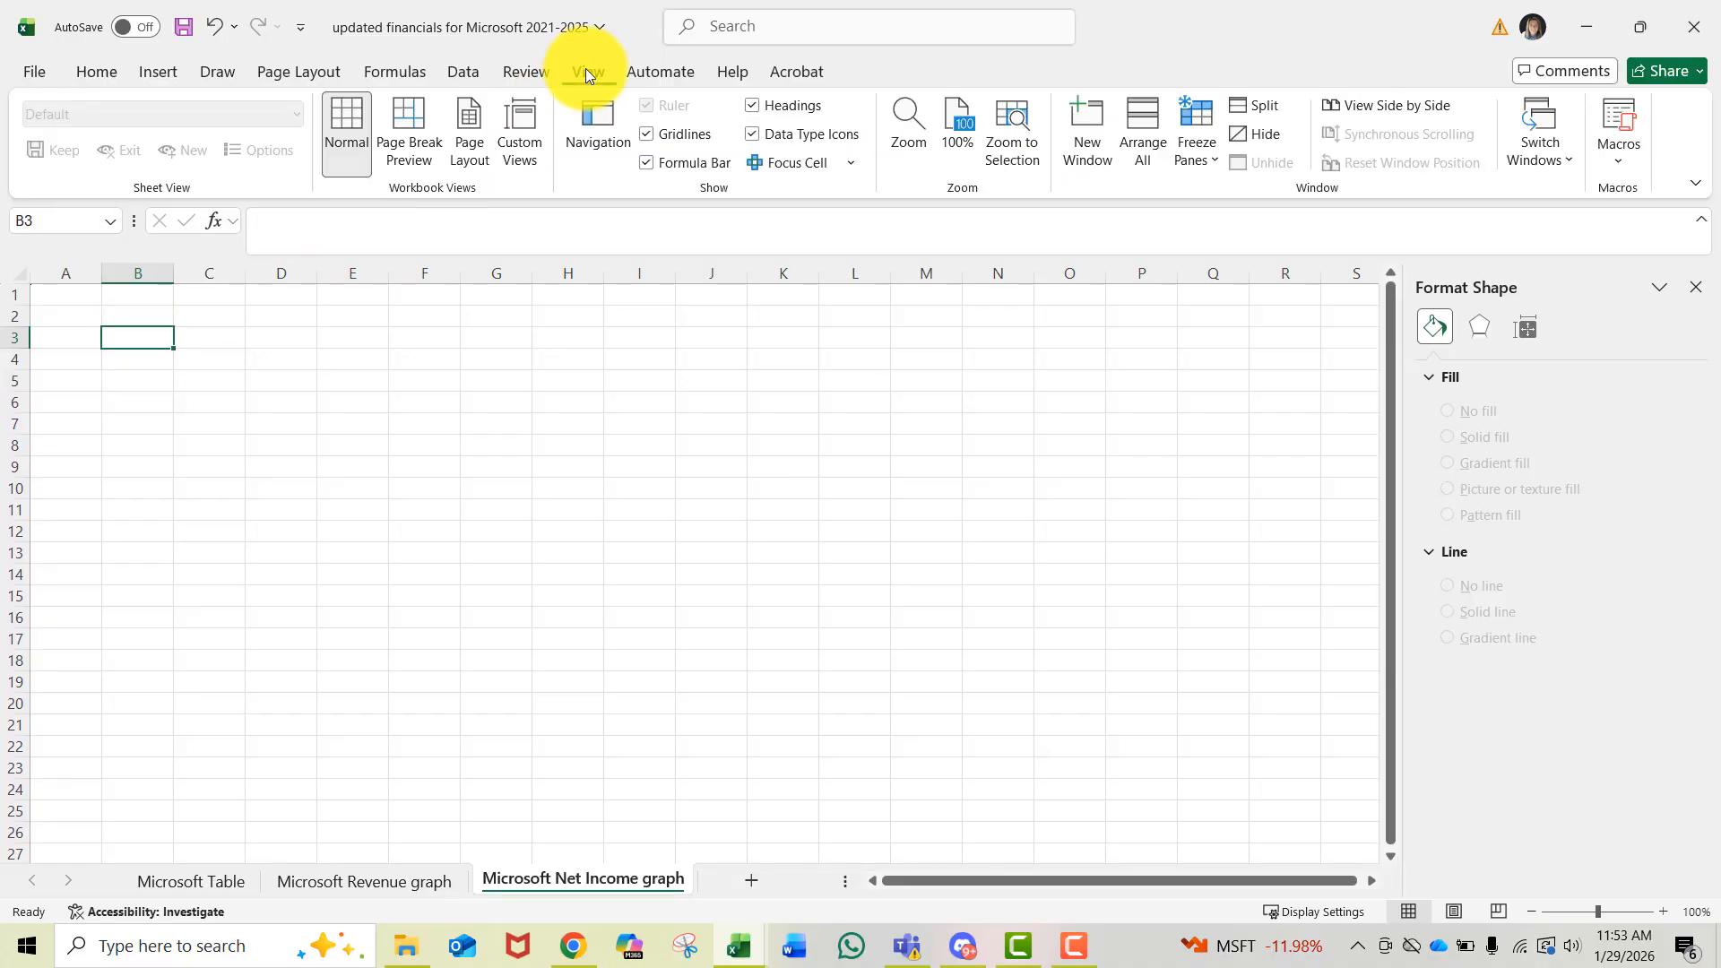
click(909, 136)
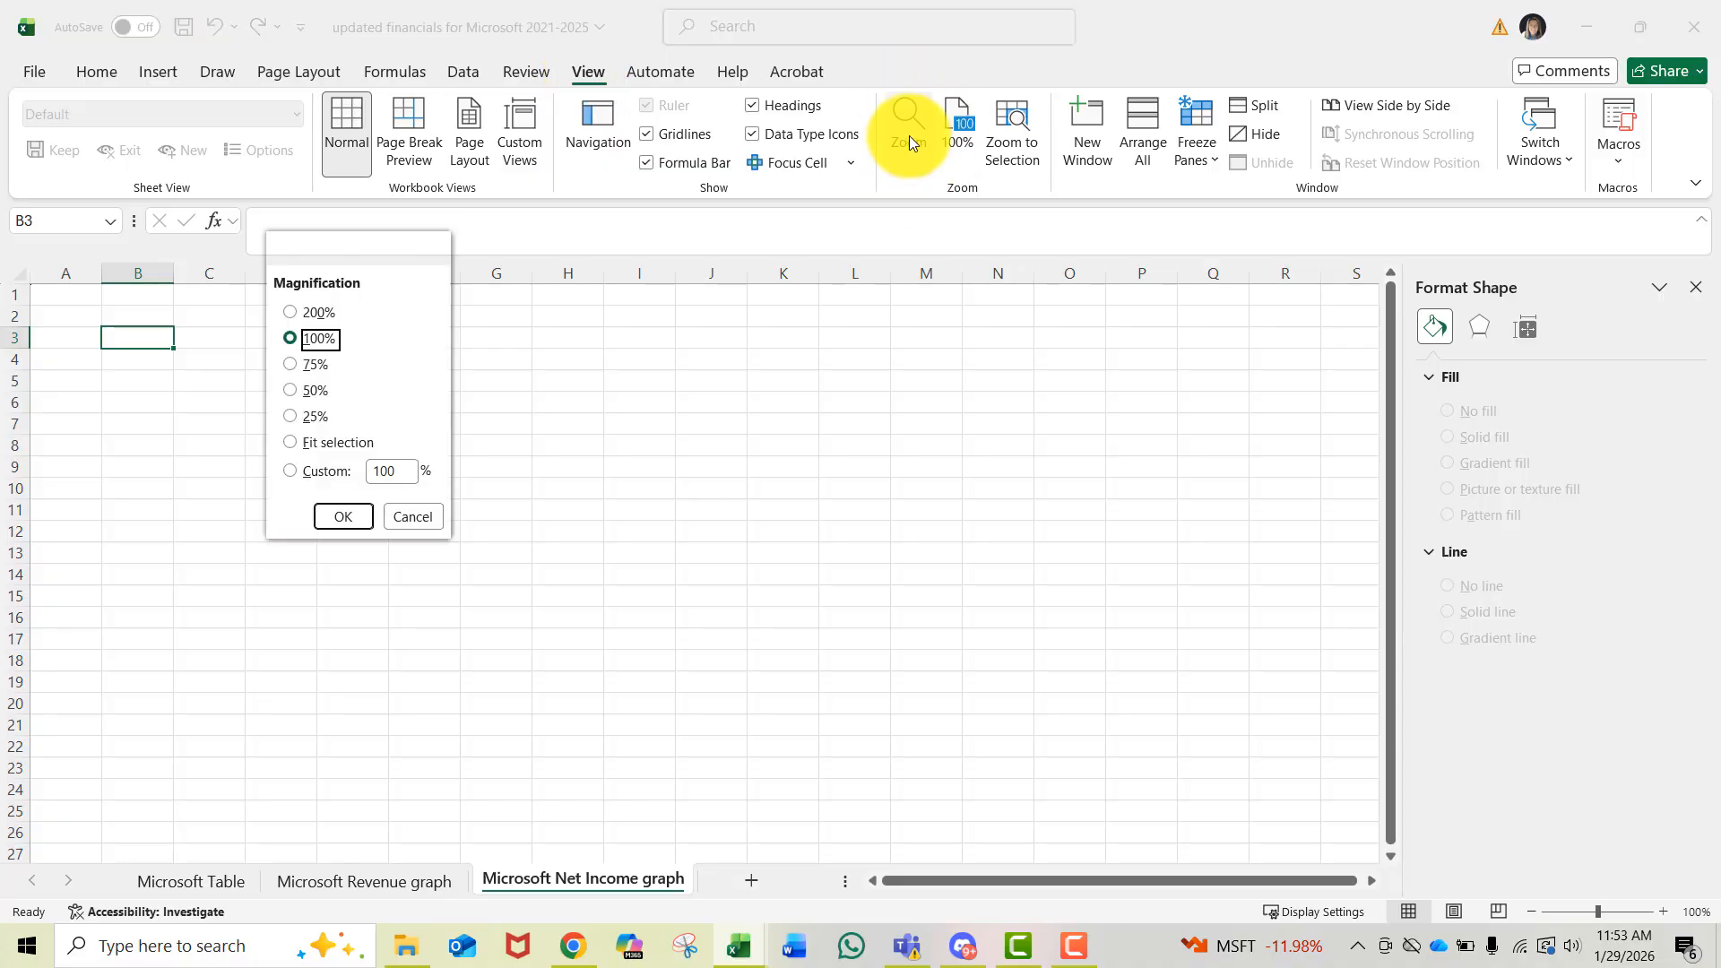
click(291, 311)
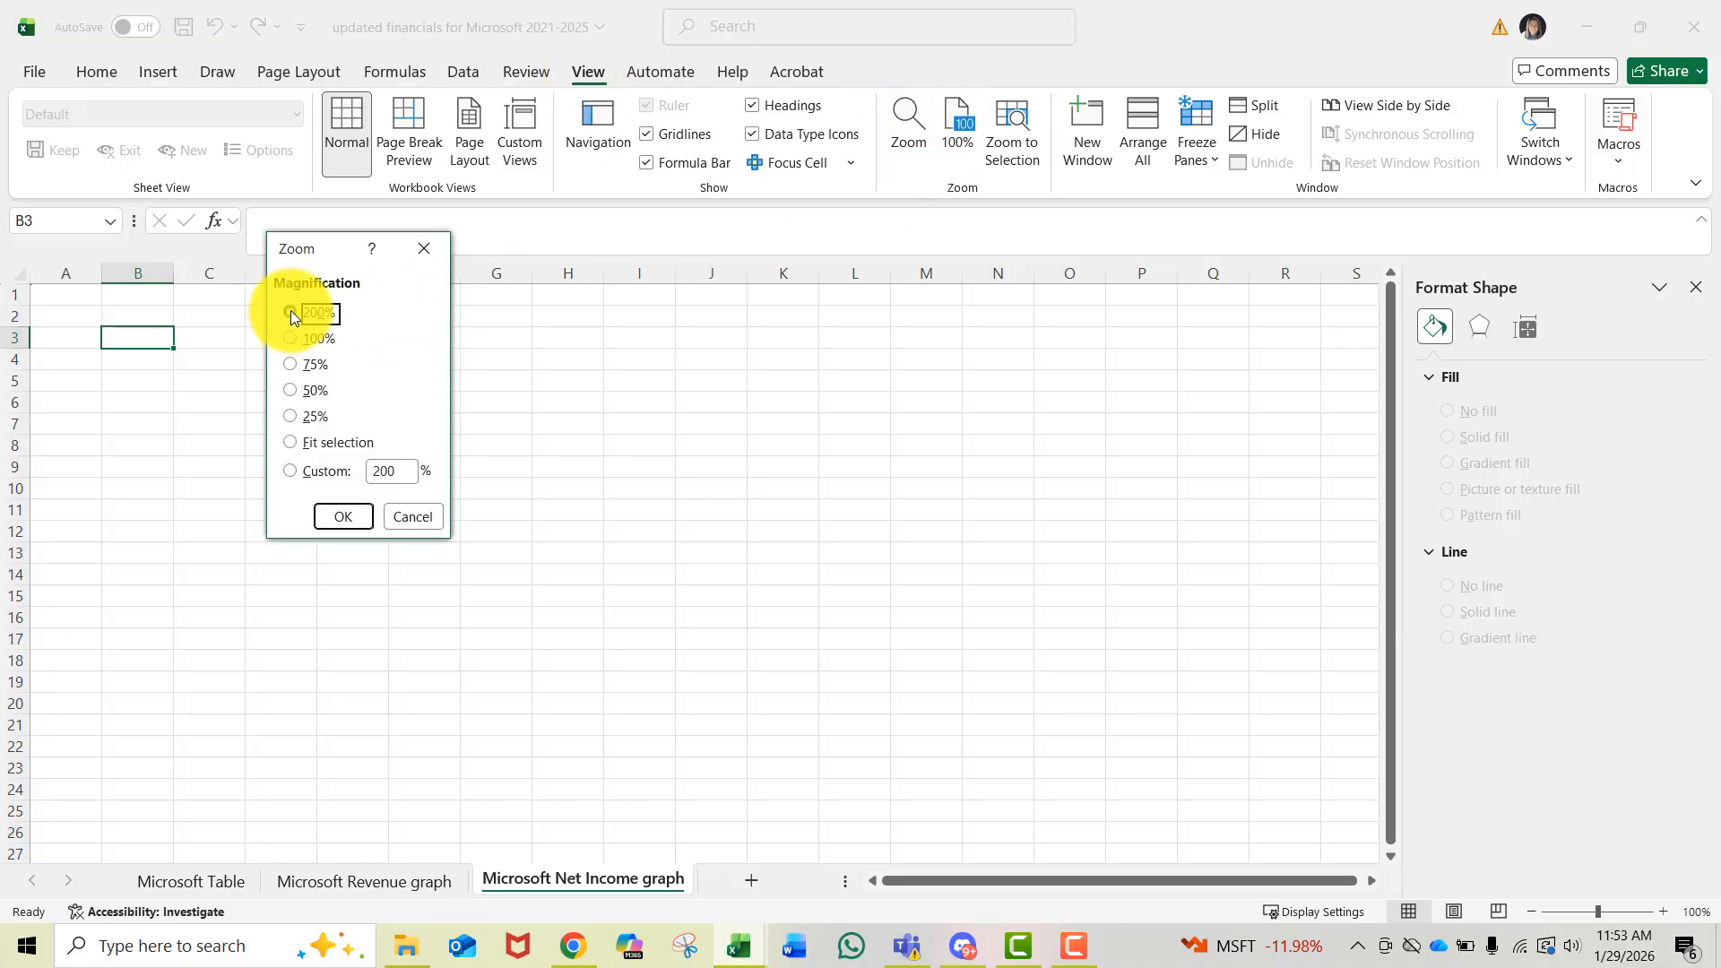
click(334, 517)
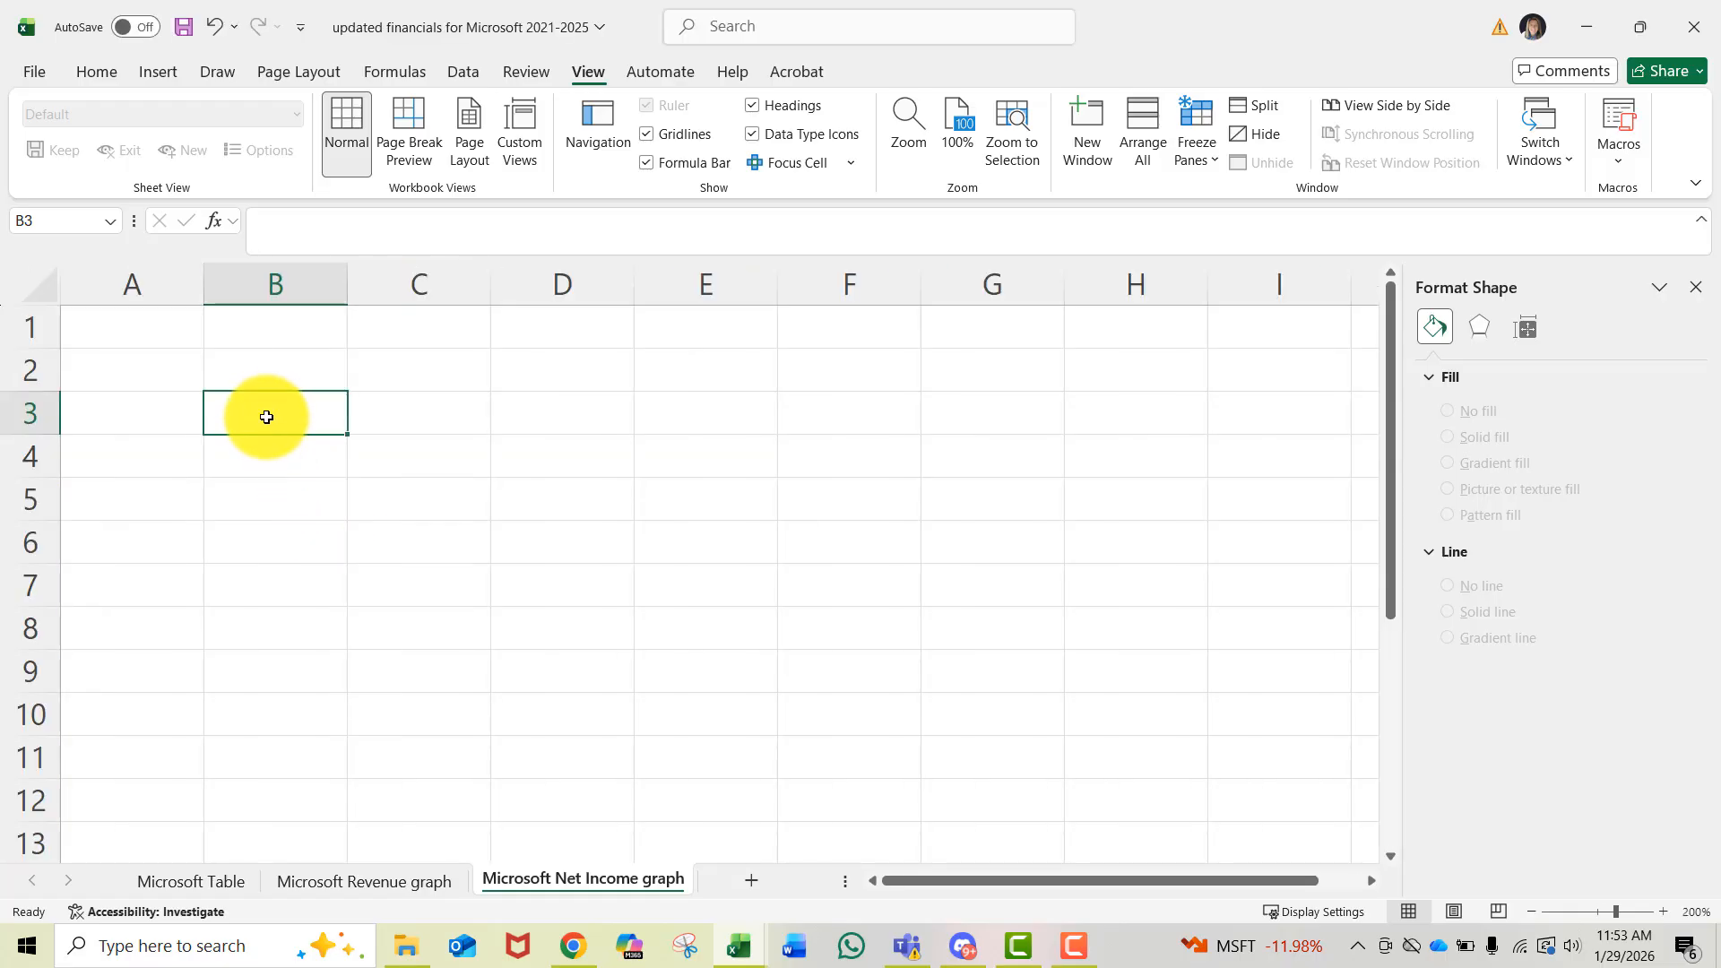
click(917, 125)
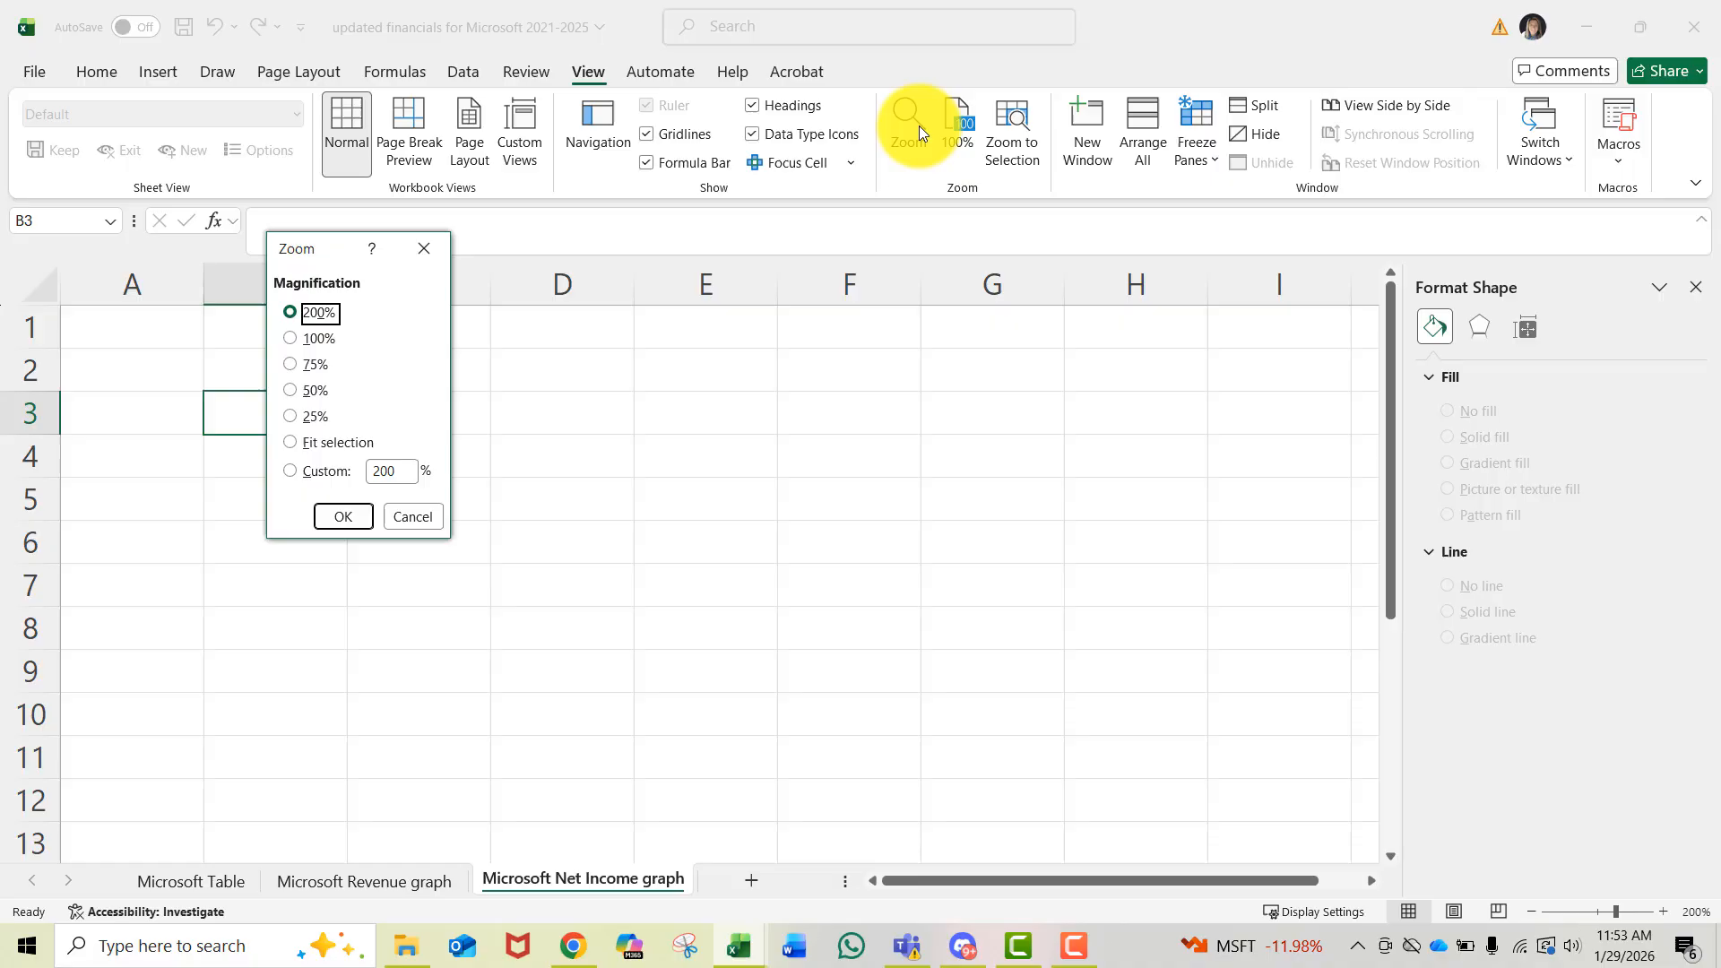
click(394, 471)
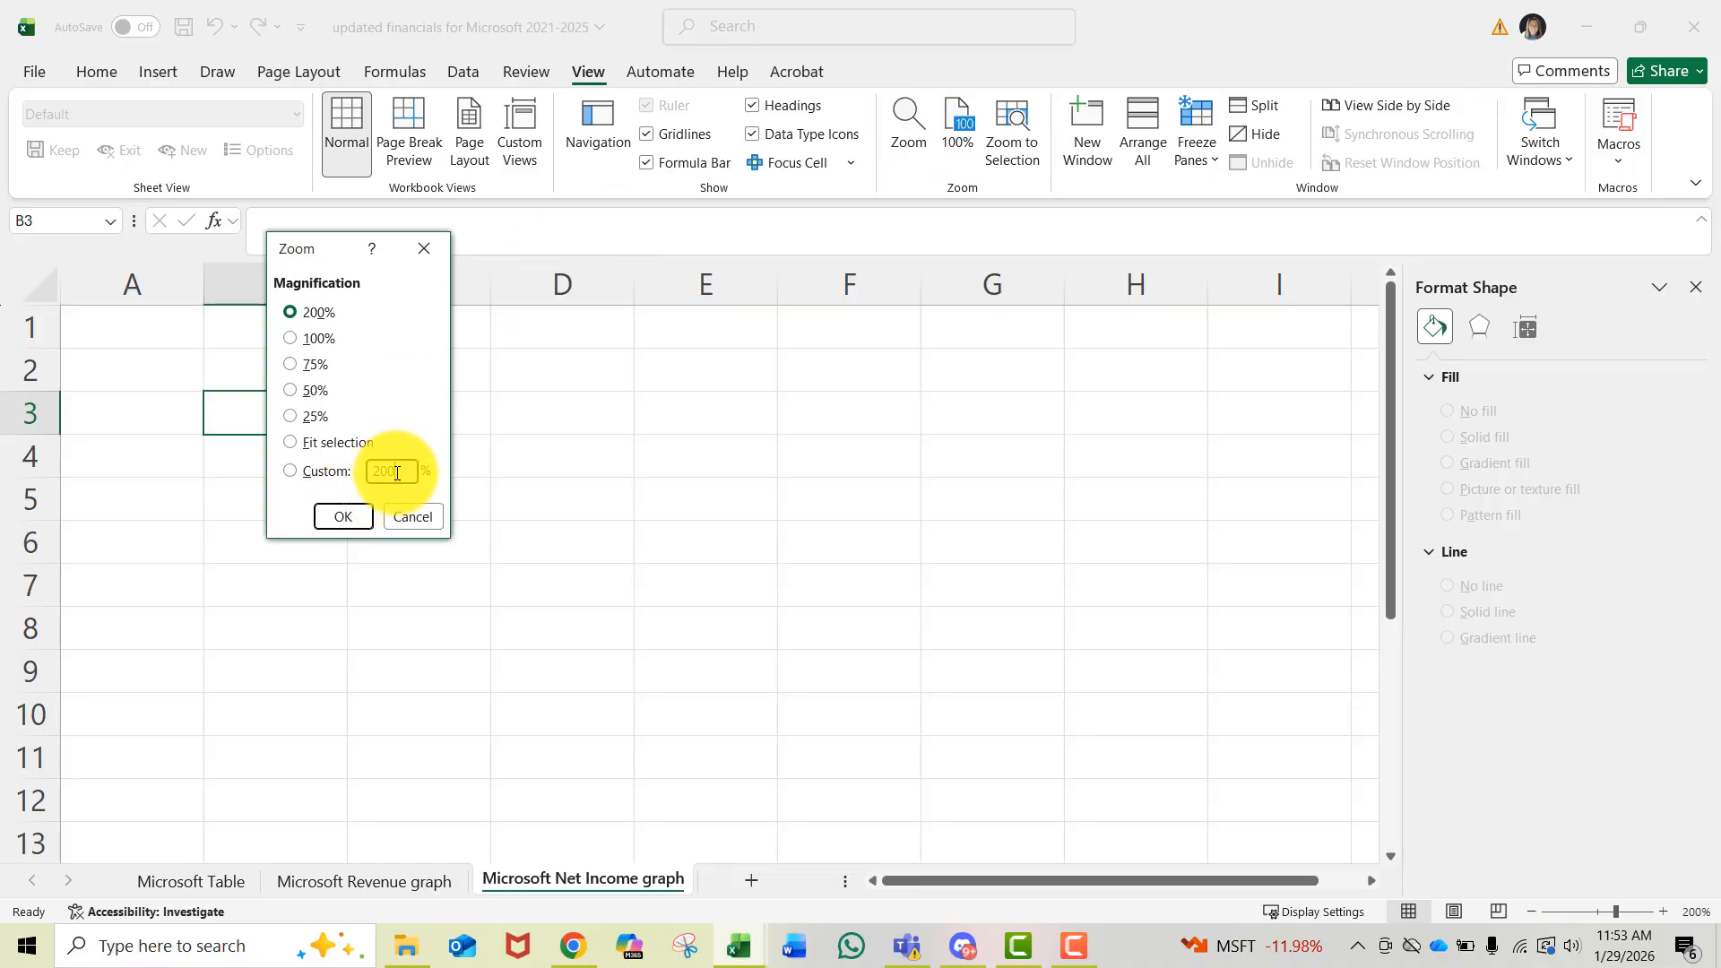
text(150)
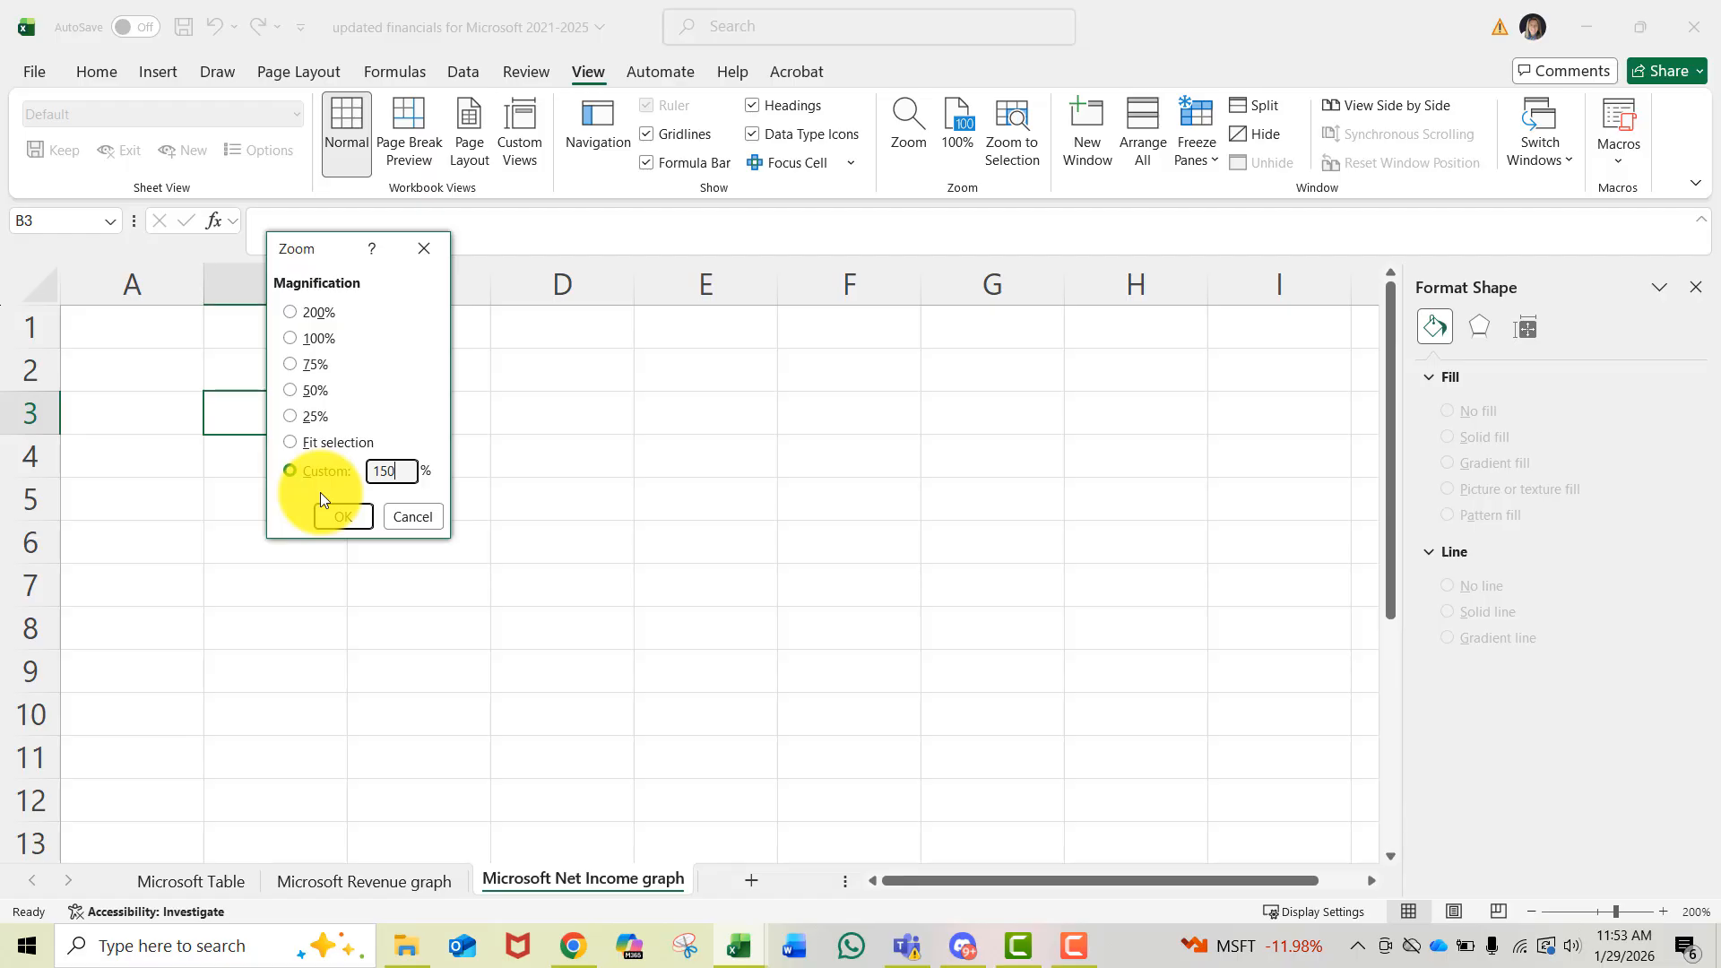
click(341, 518)
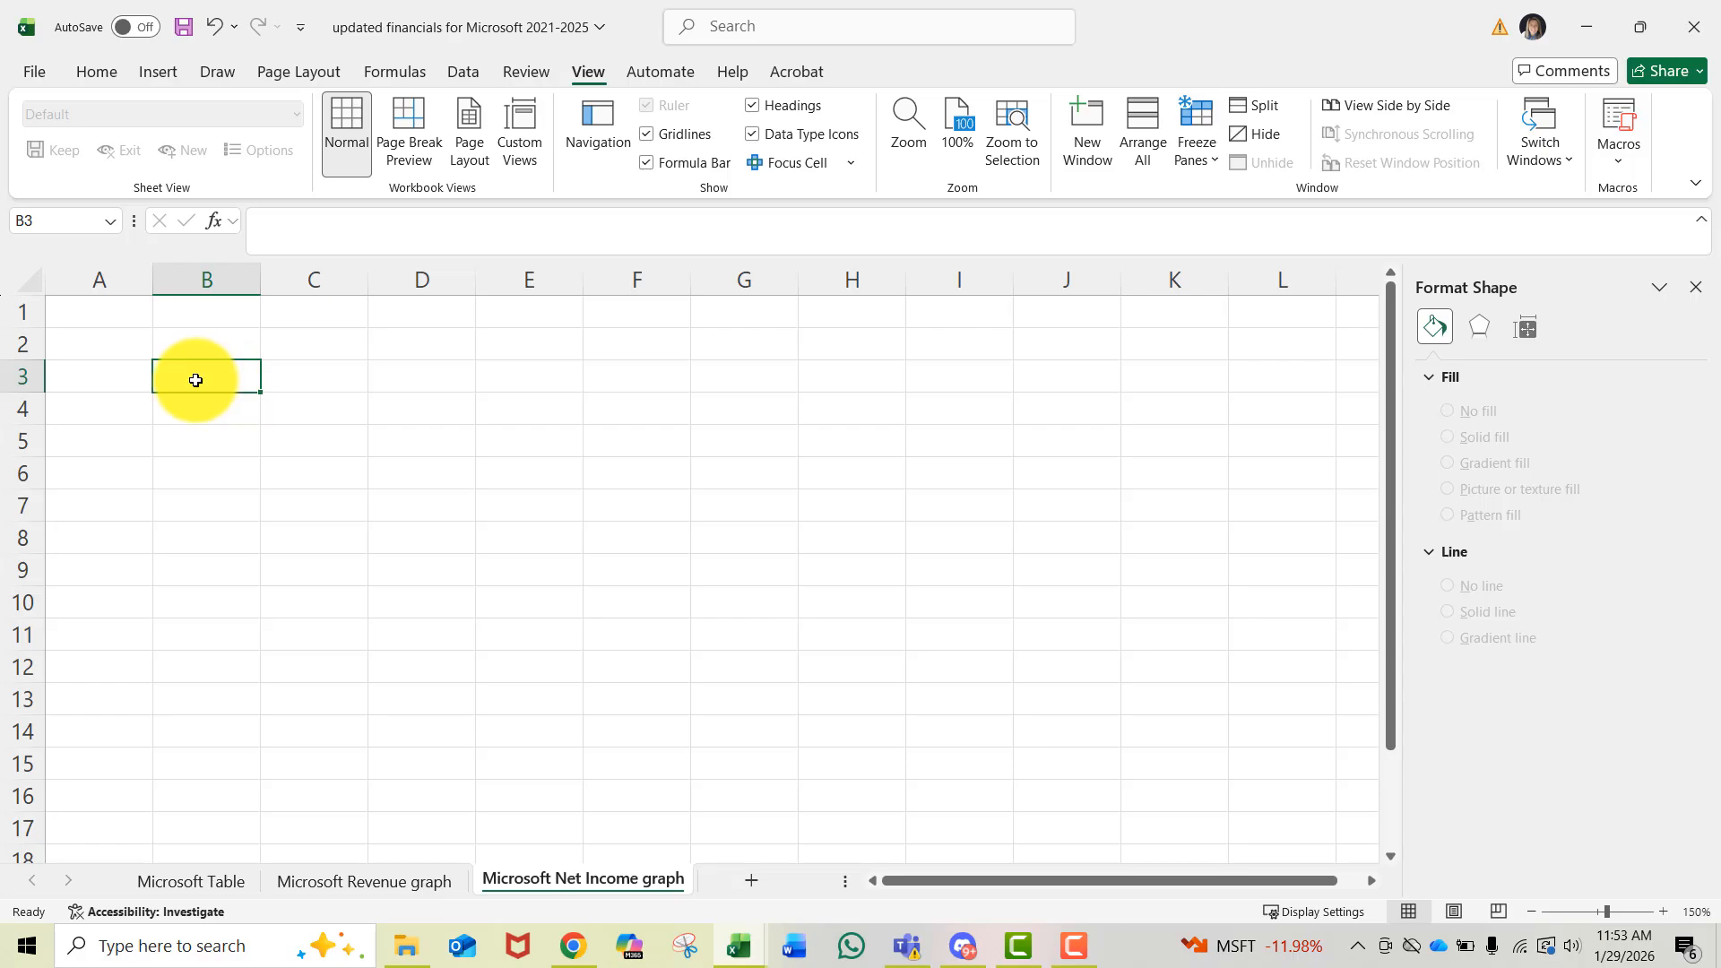
key(ctrl+v)
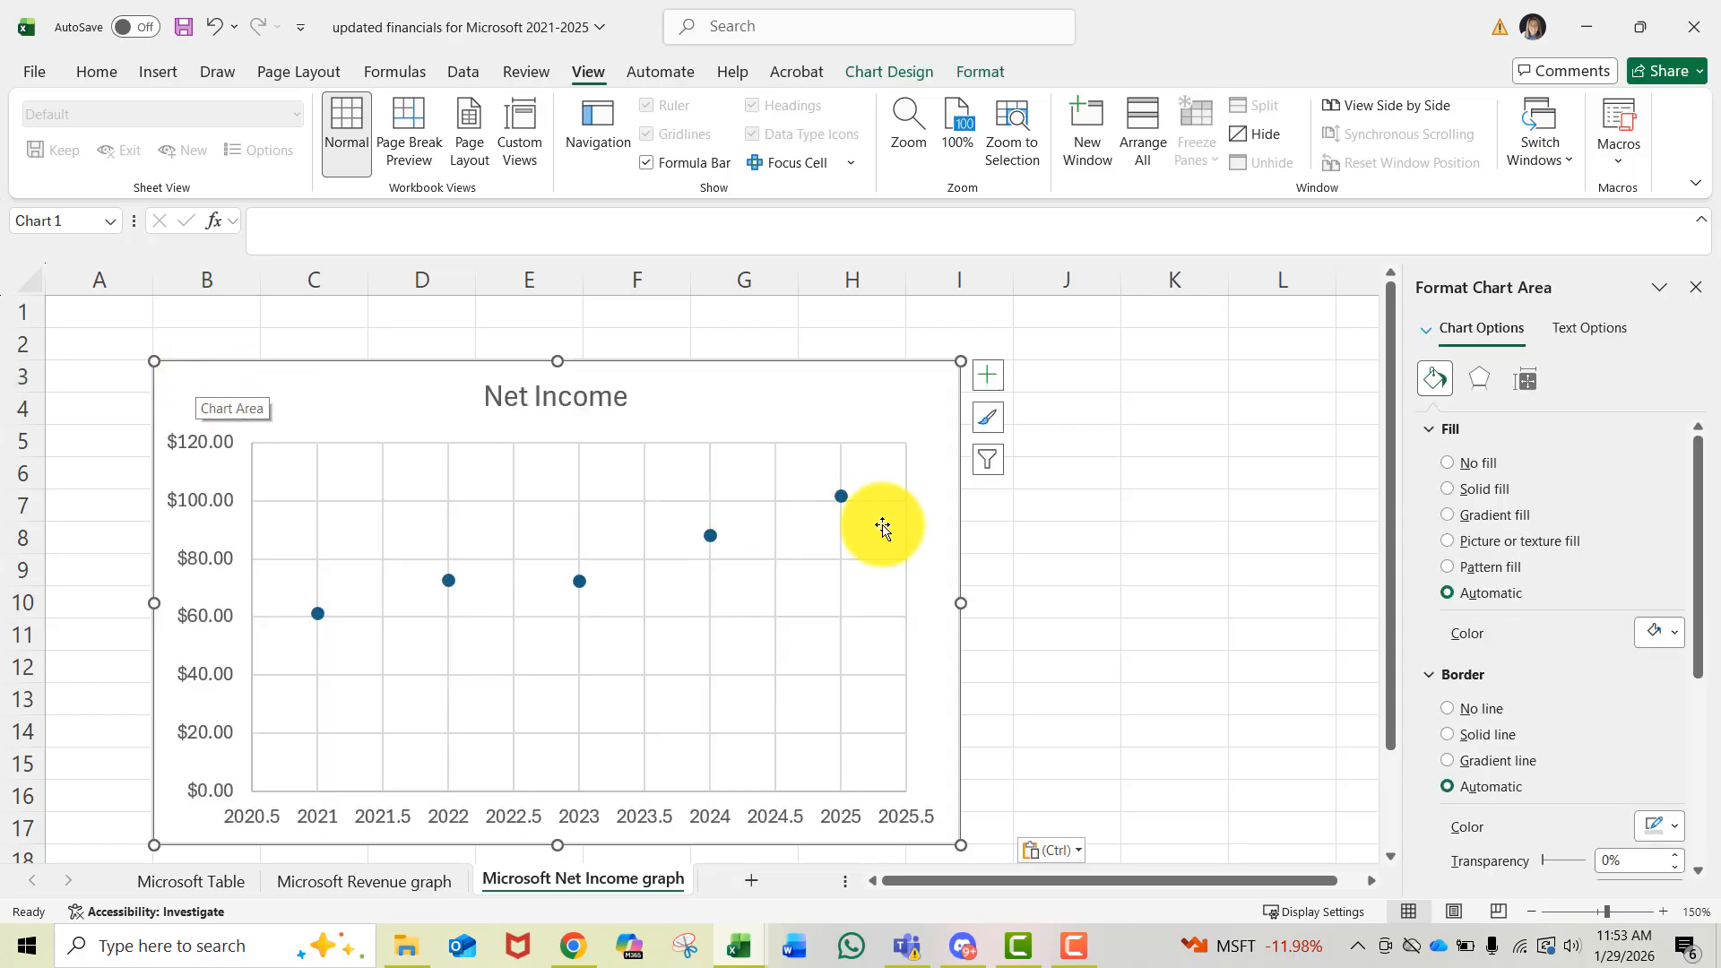
- Close the formatting pane and delete the chart's title
click(1695, 287)
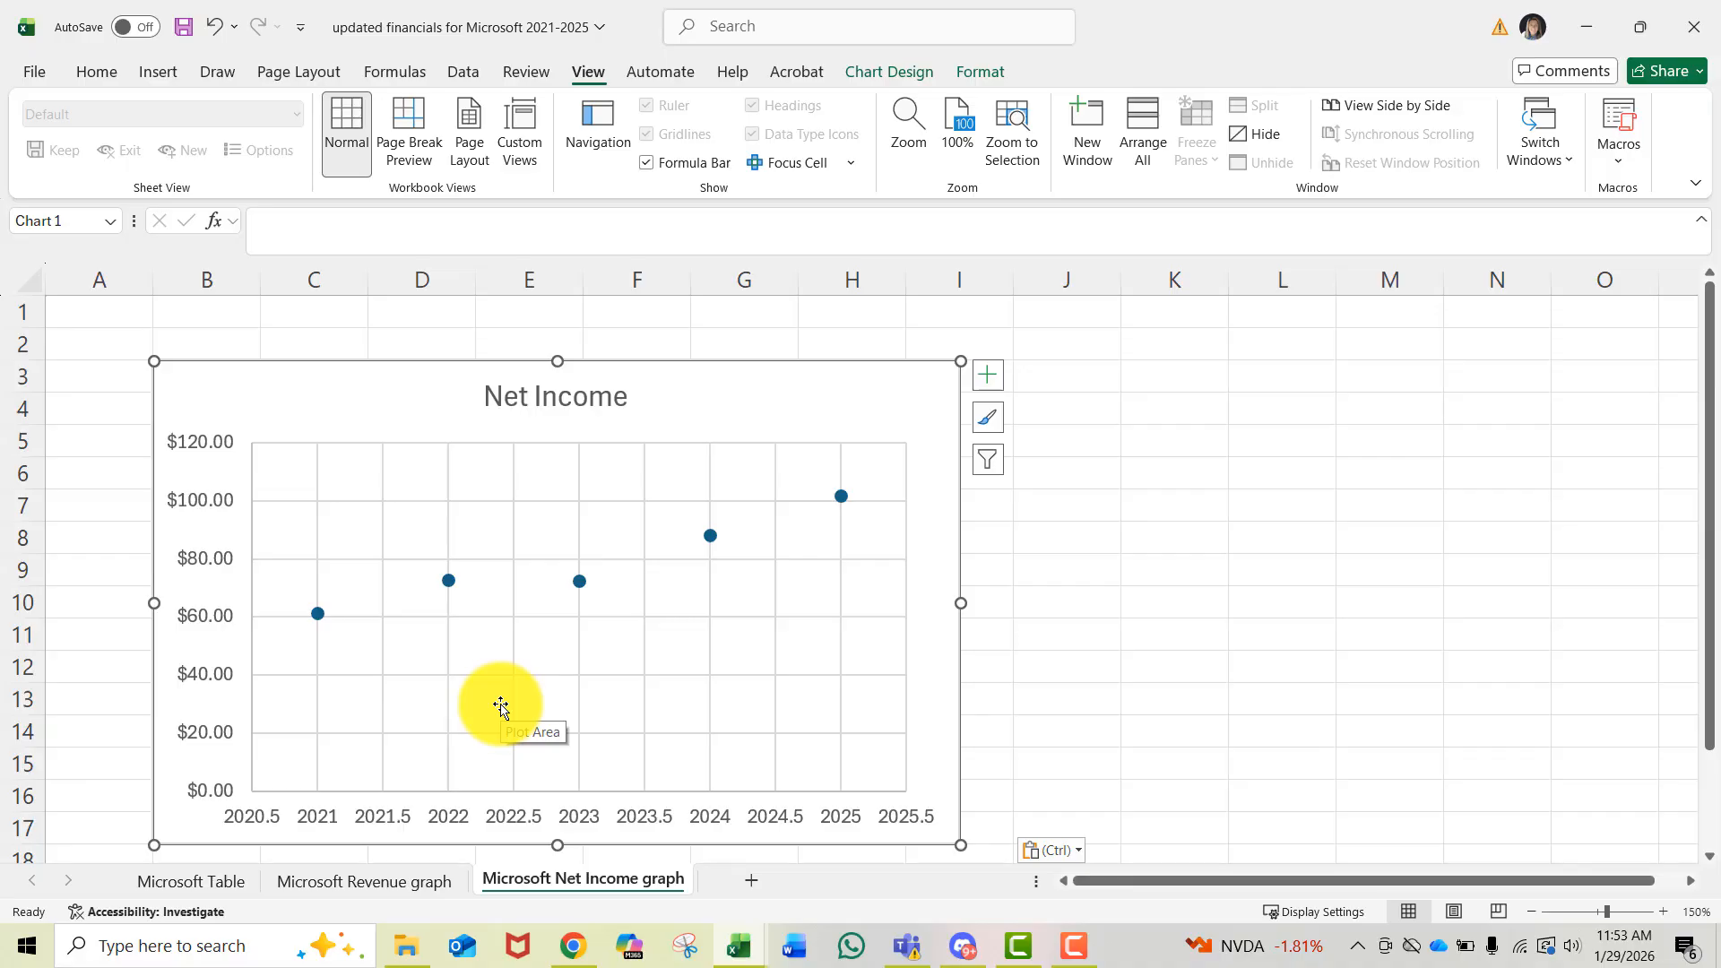
click(560, 396)
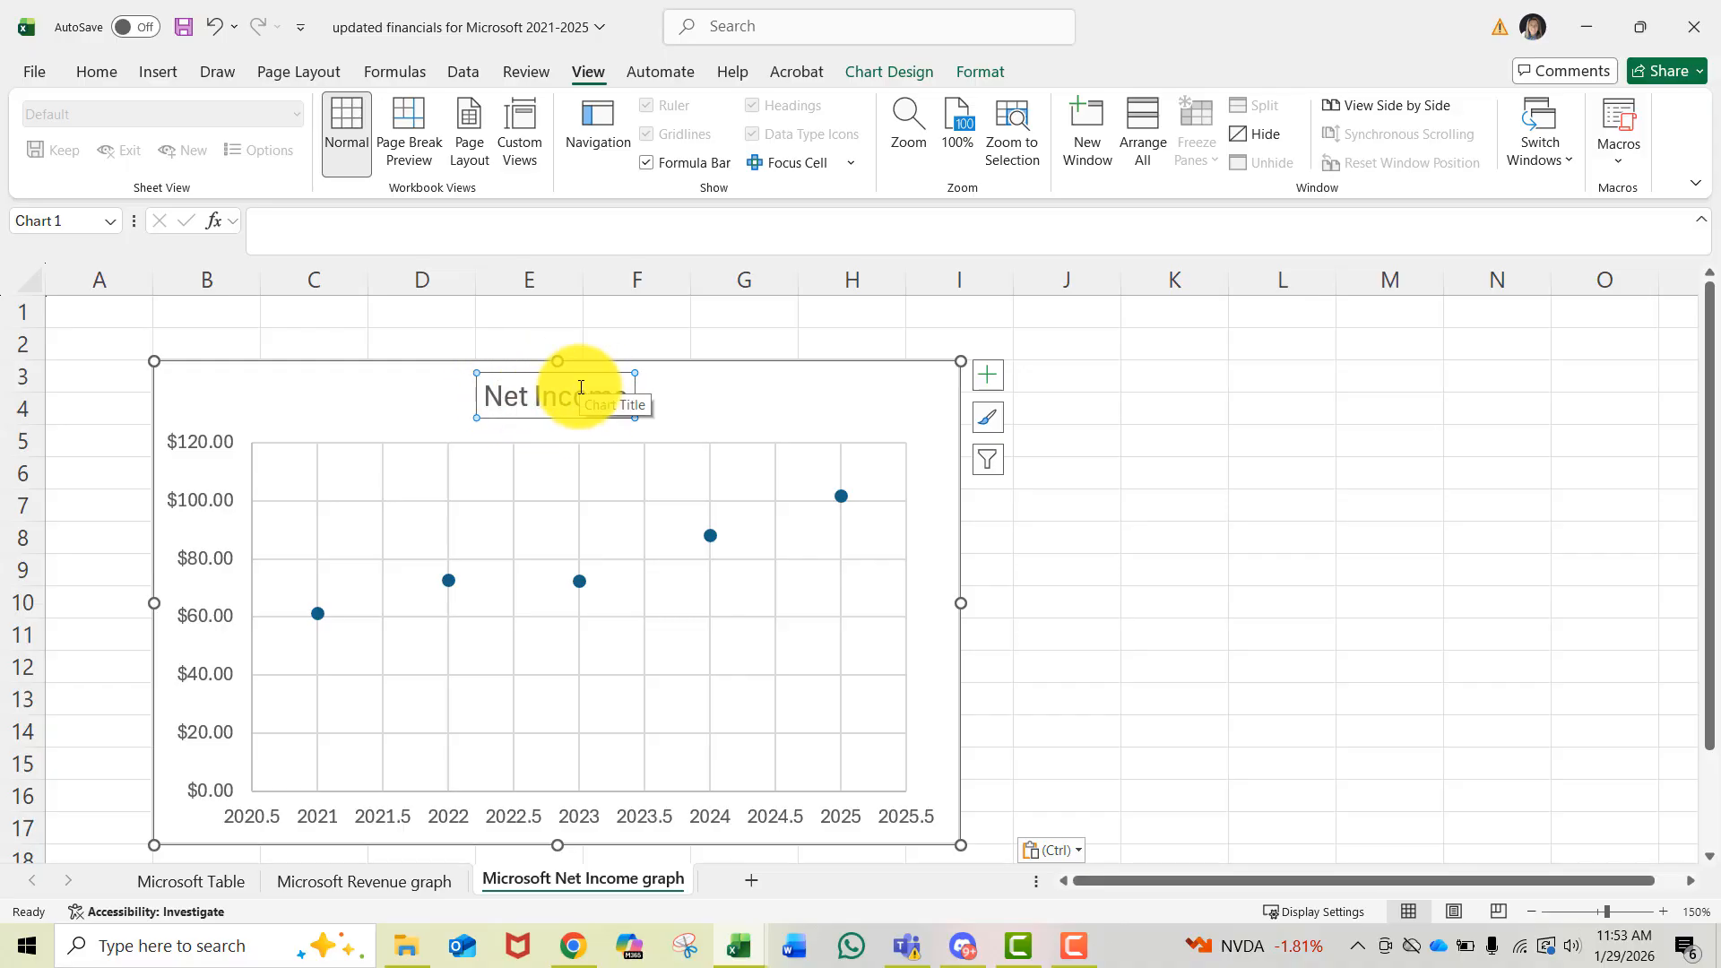
key(Delete)
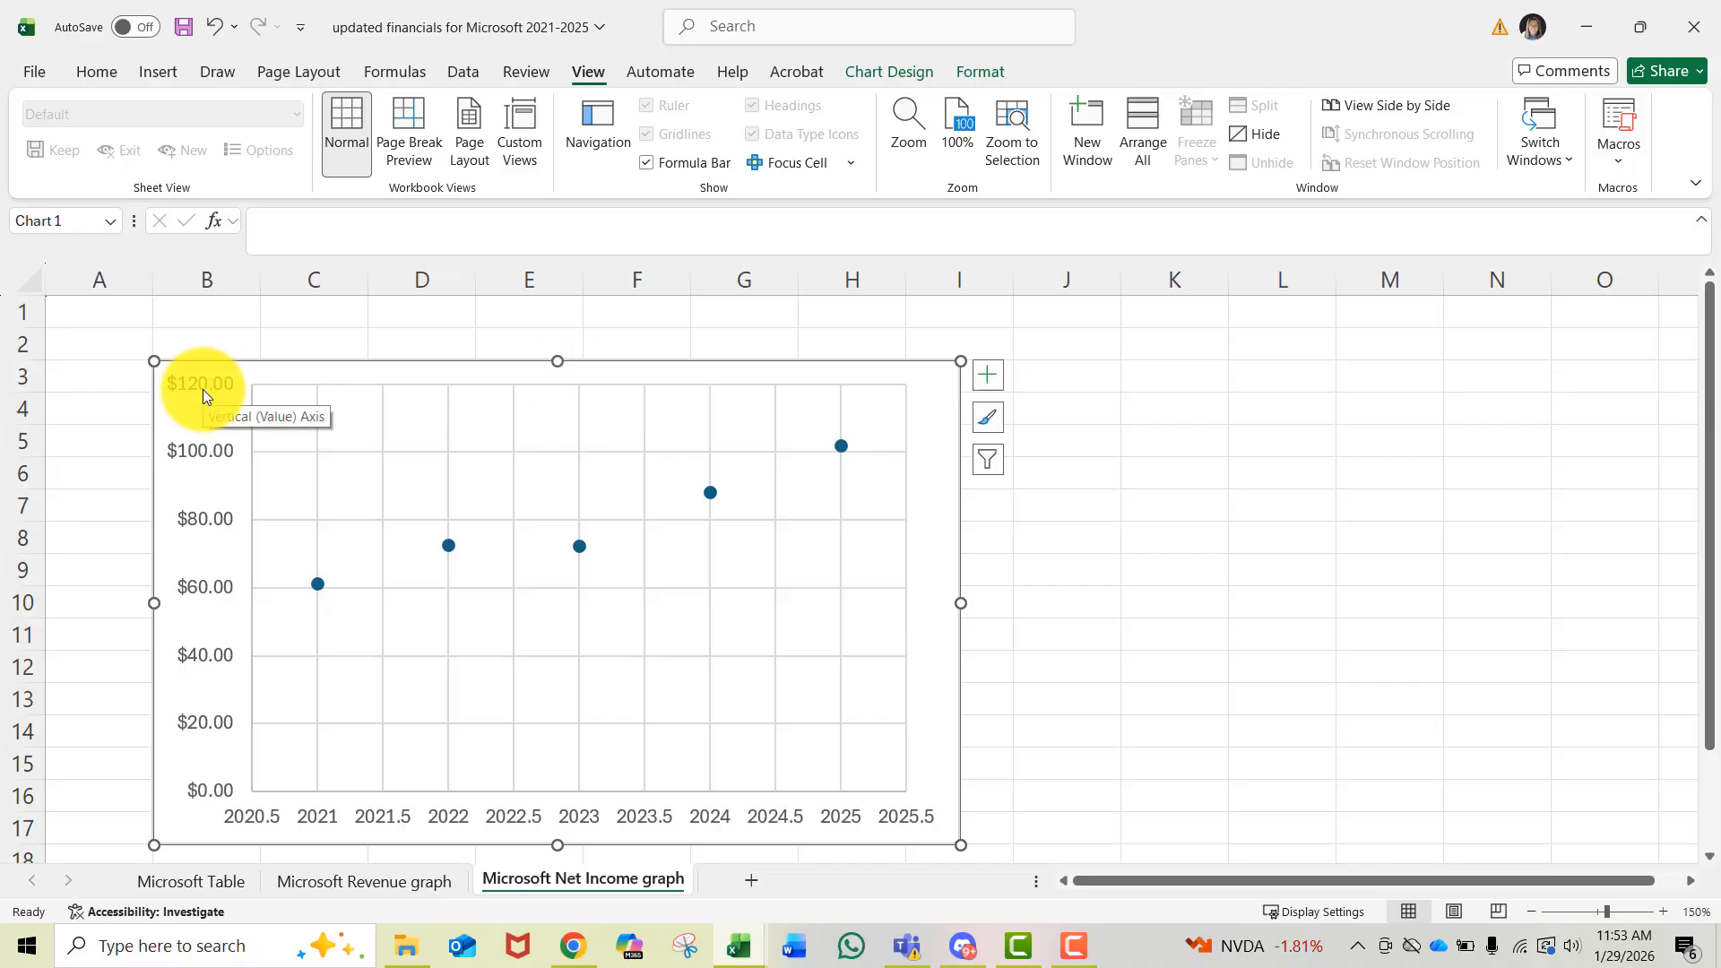
- Format the chart text as 14 pt, bold and green
click(106, 71)
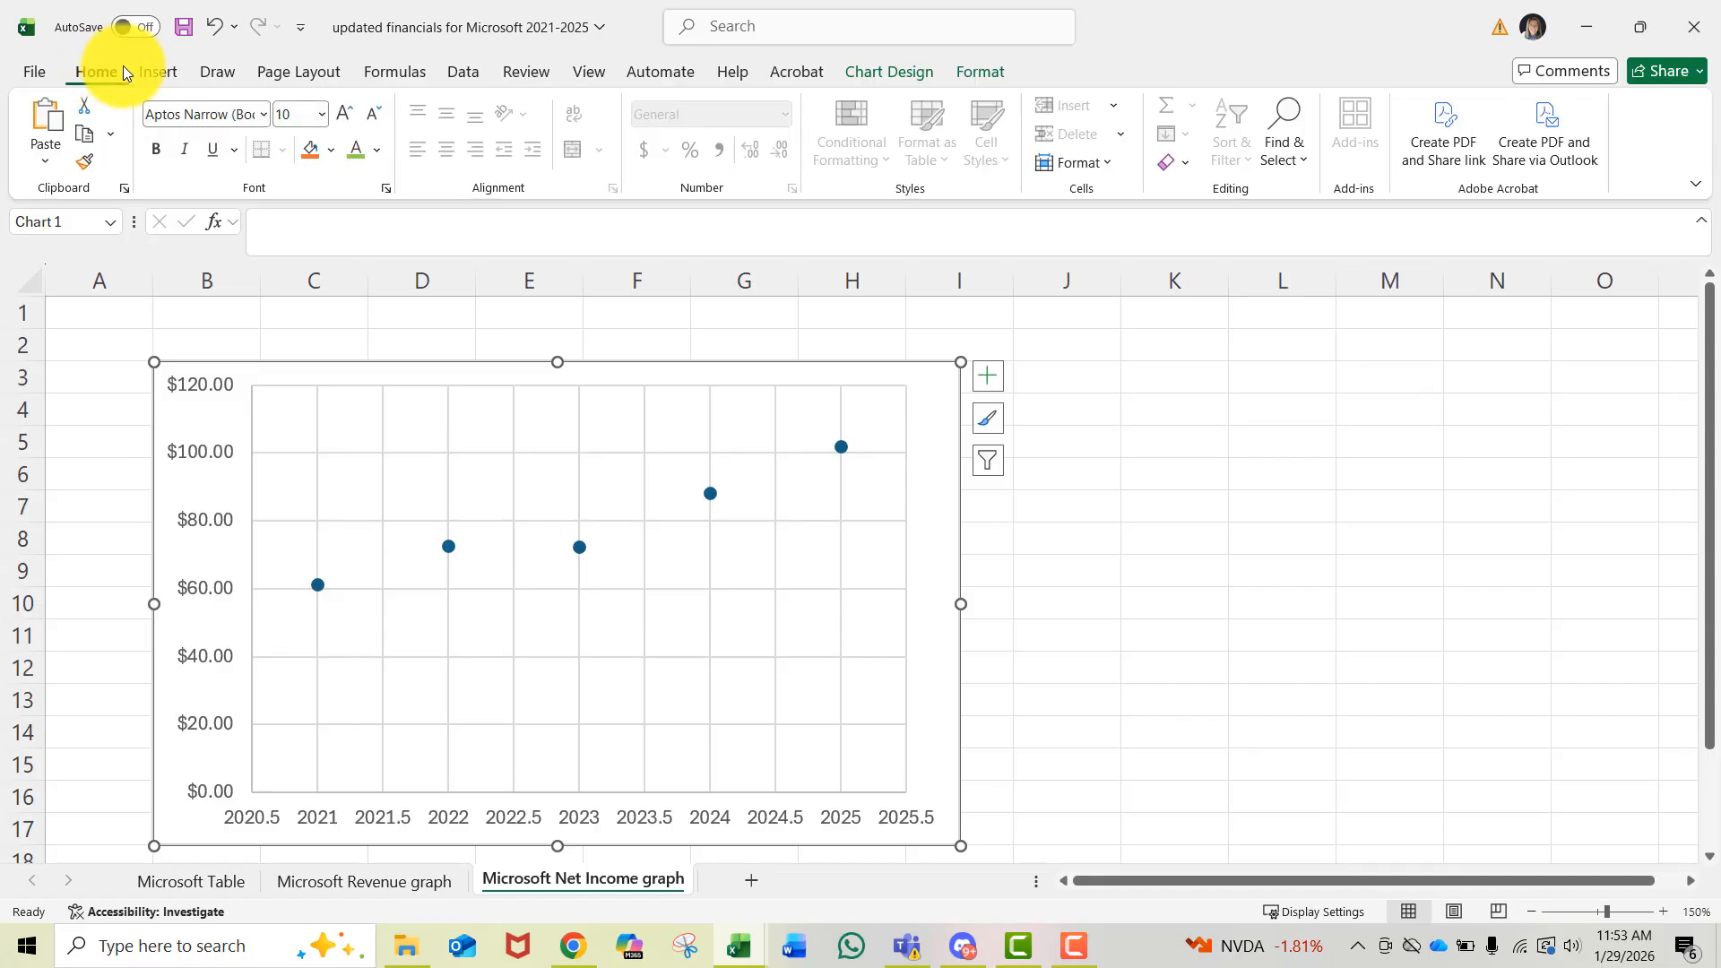
click(344, 112)
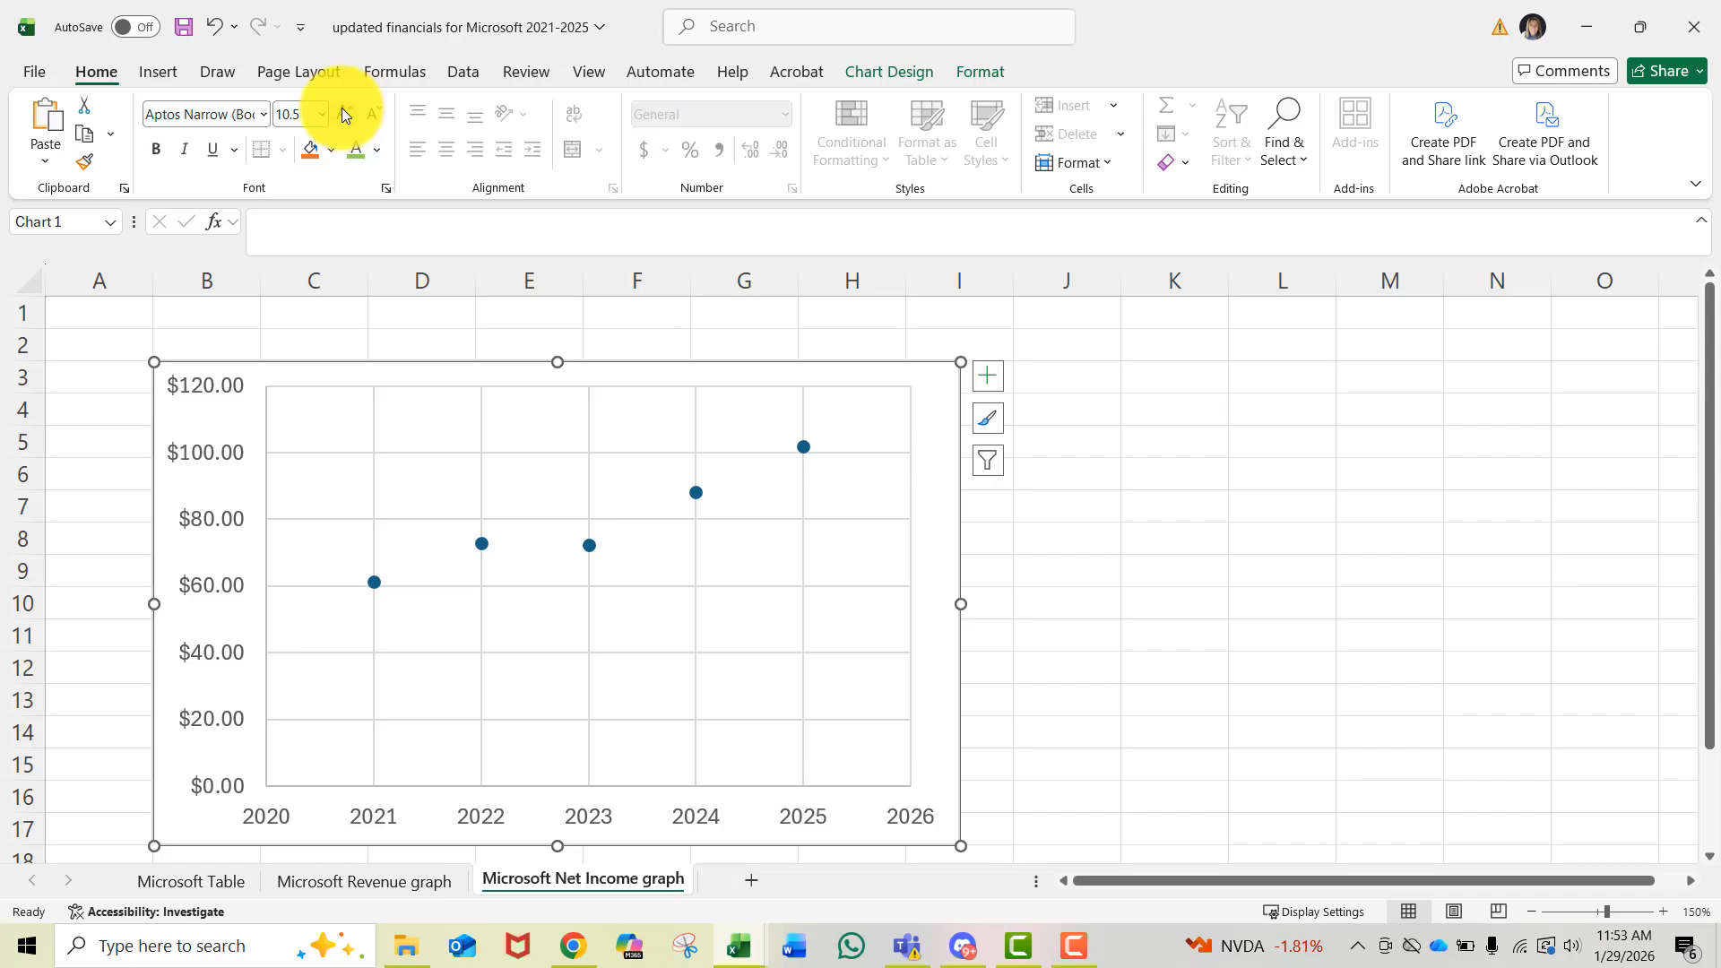
click(343, 112)
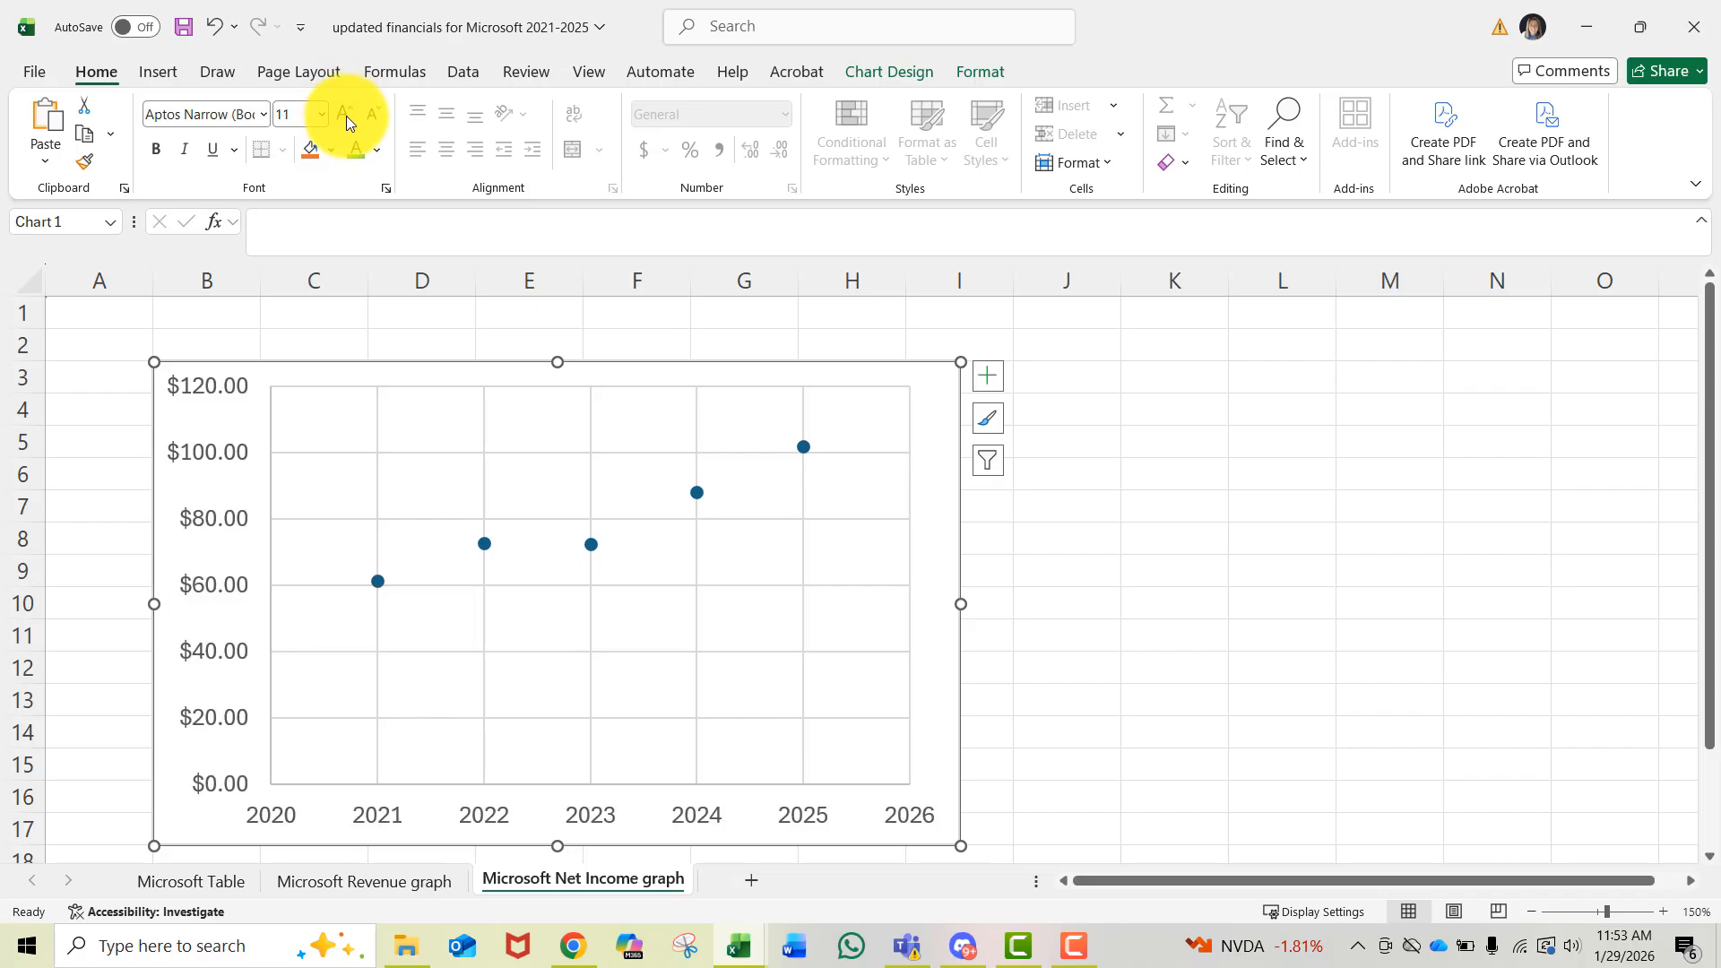
click(343, 112)
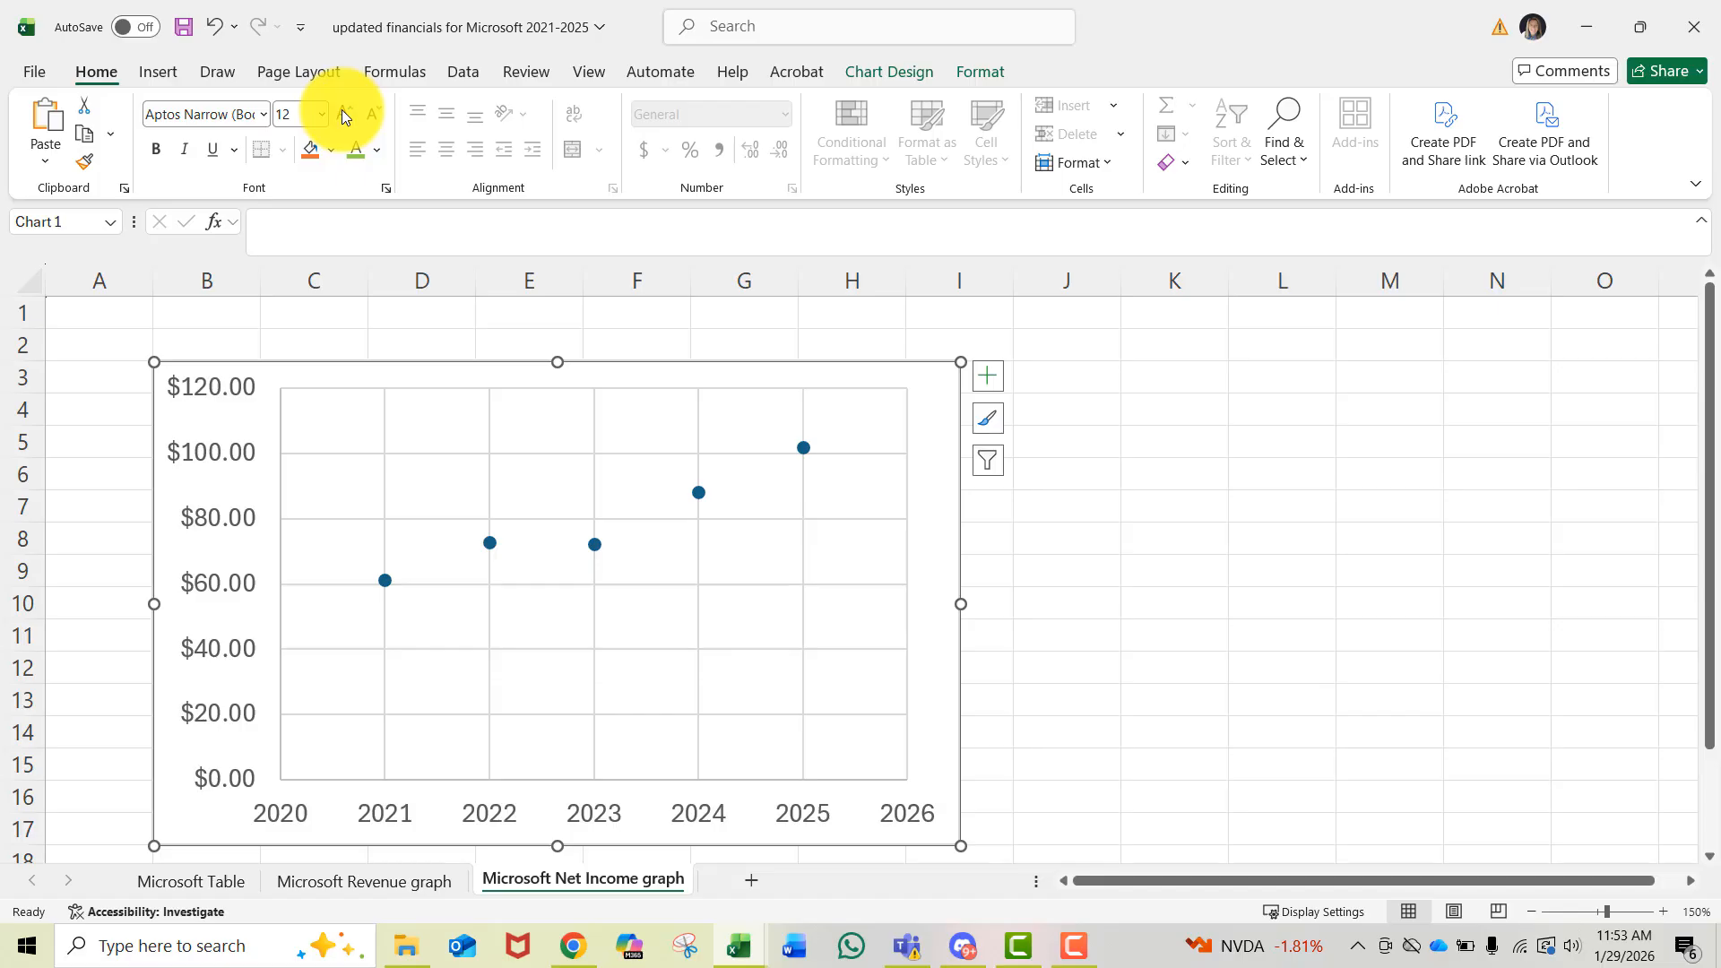
click(343, 112)
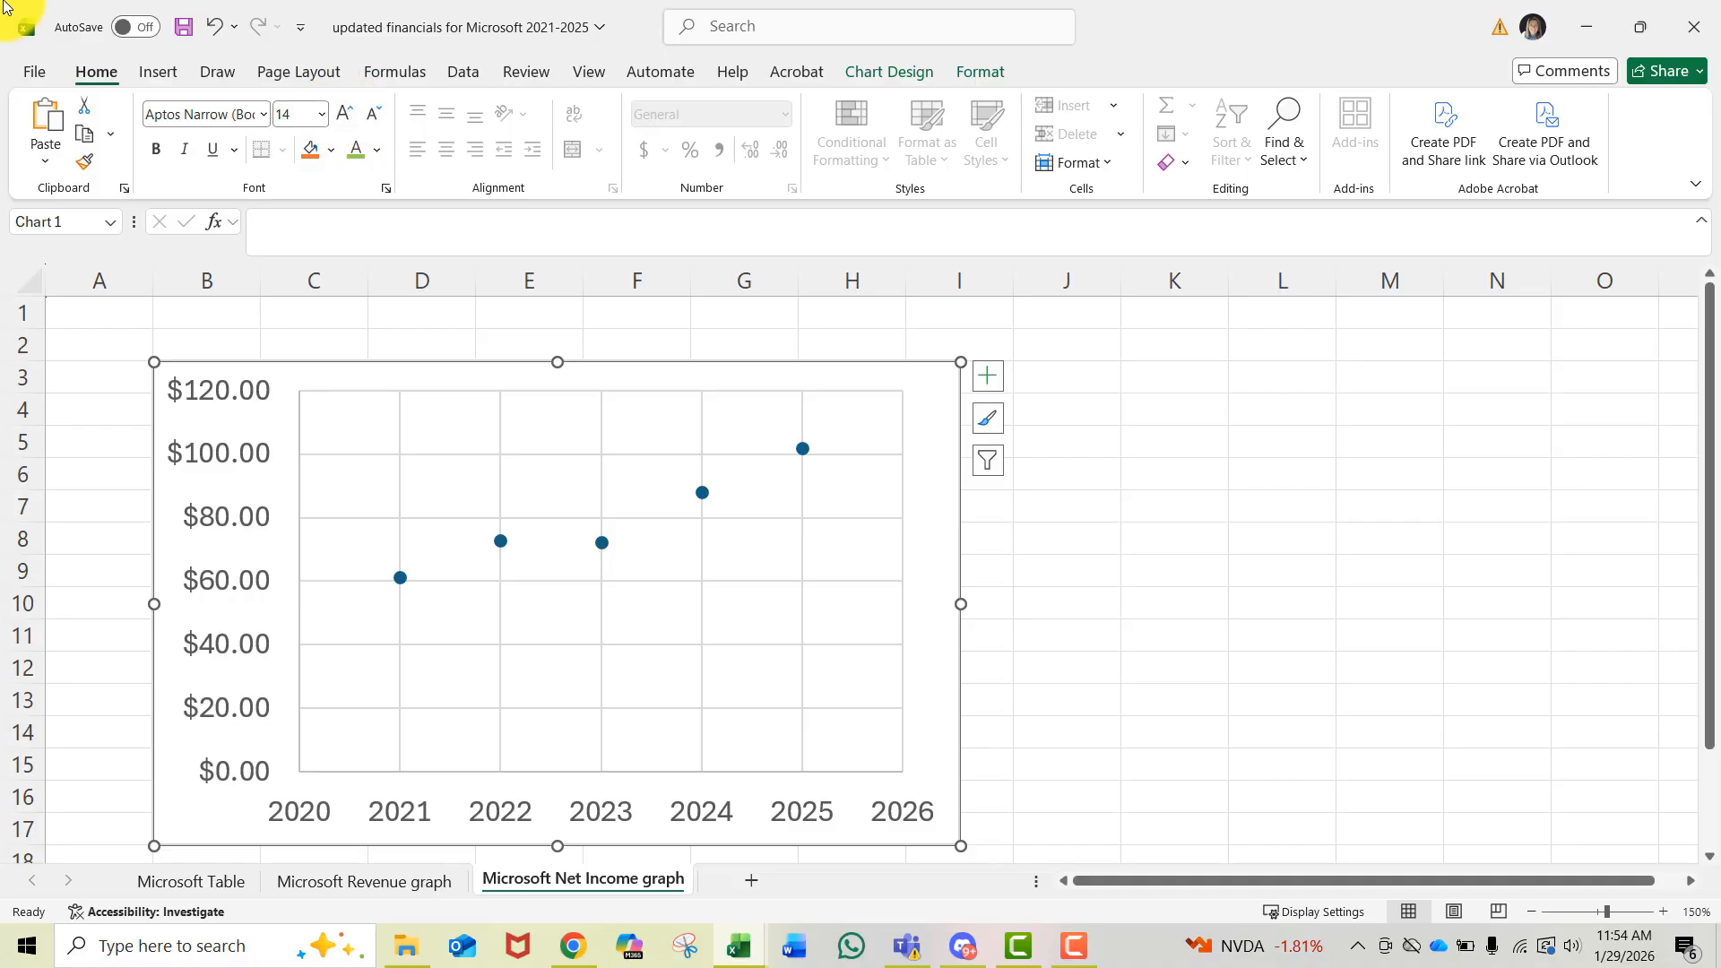
click(159, 148)
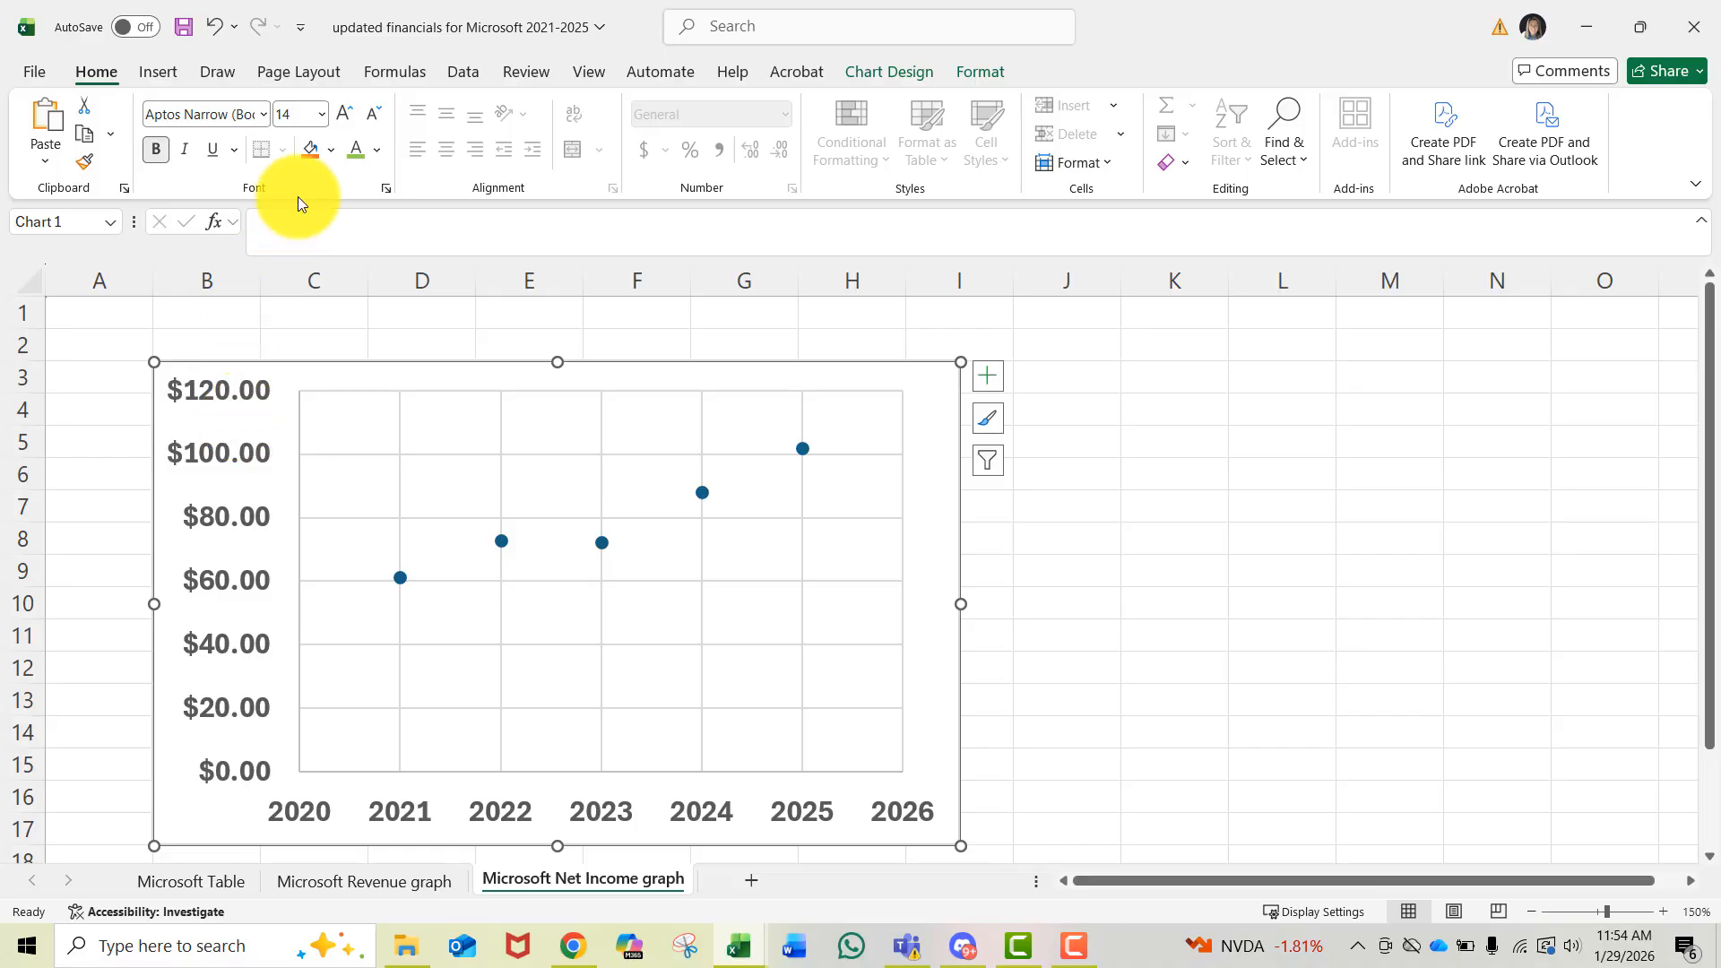
click(352, 151)
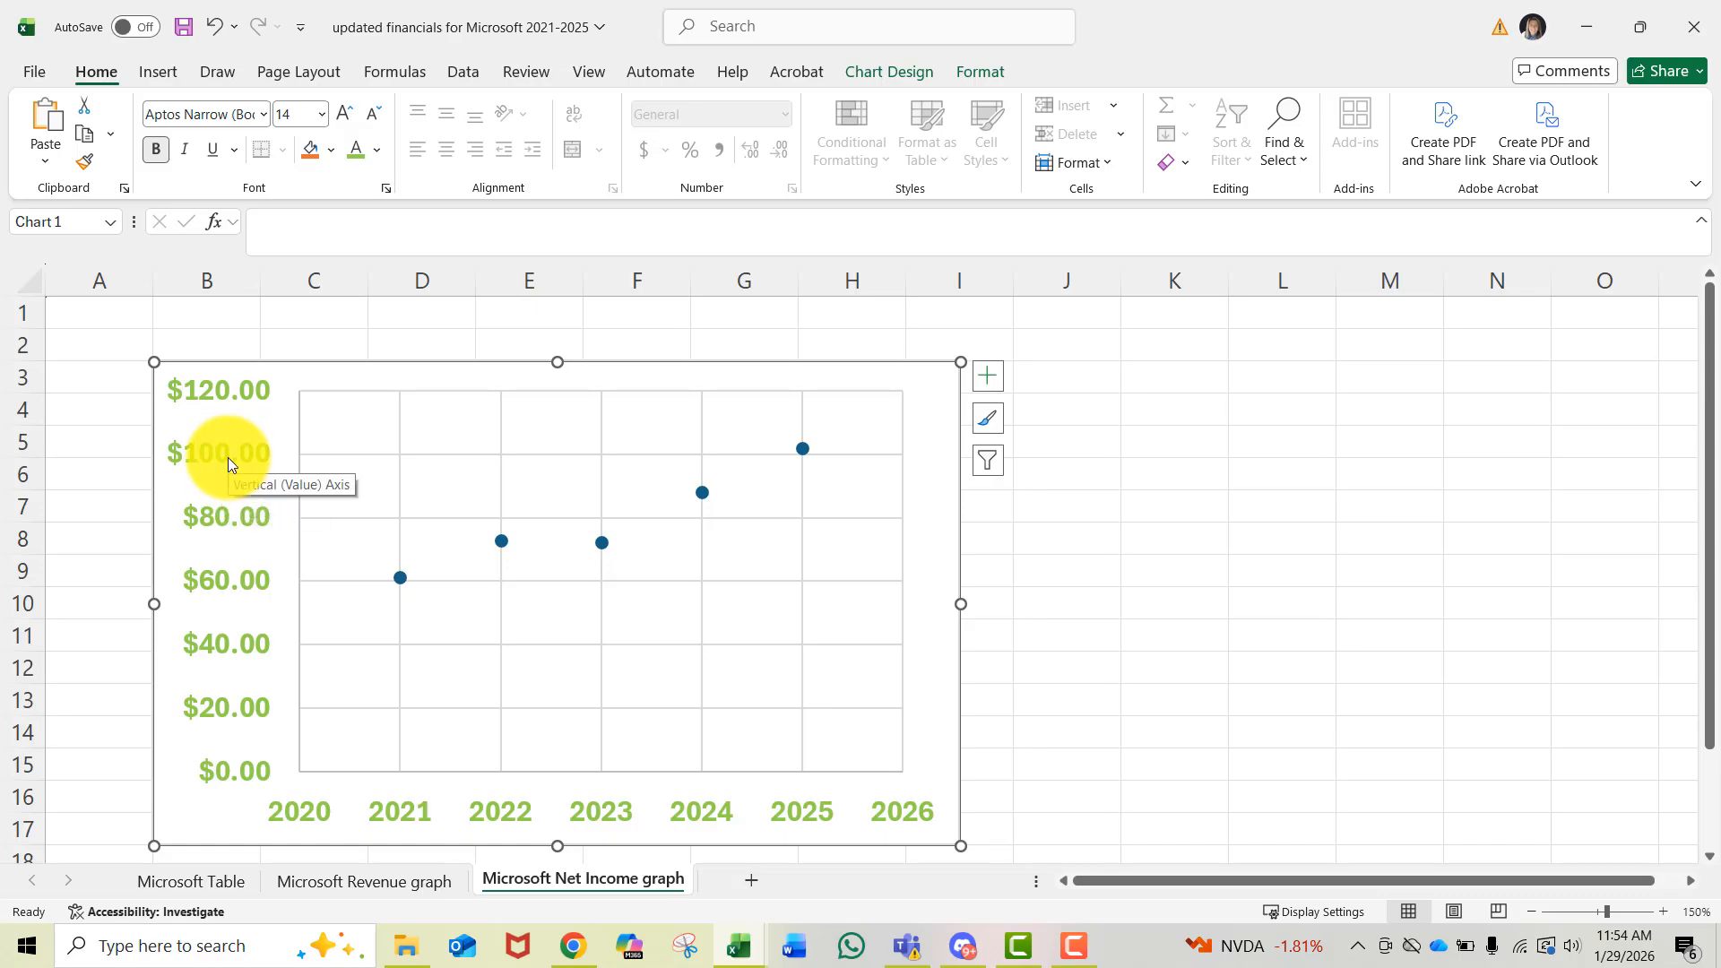
- Delete the chart's vertical and horizontal gridlines
click(400, 434)
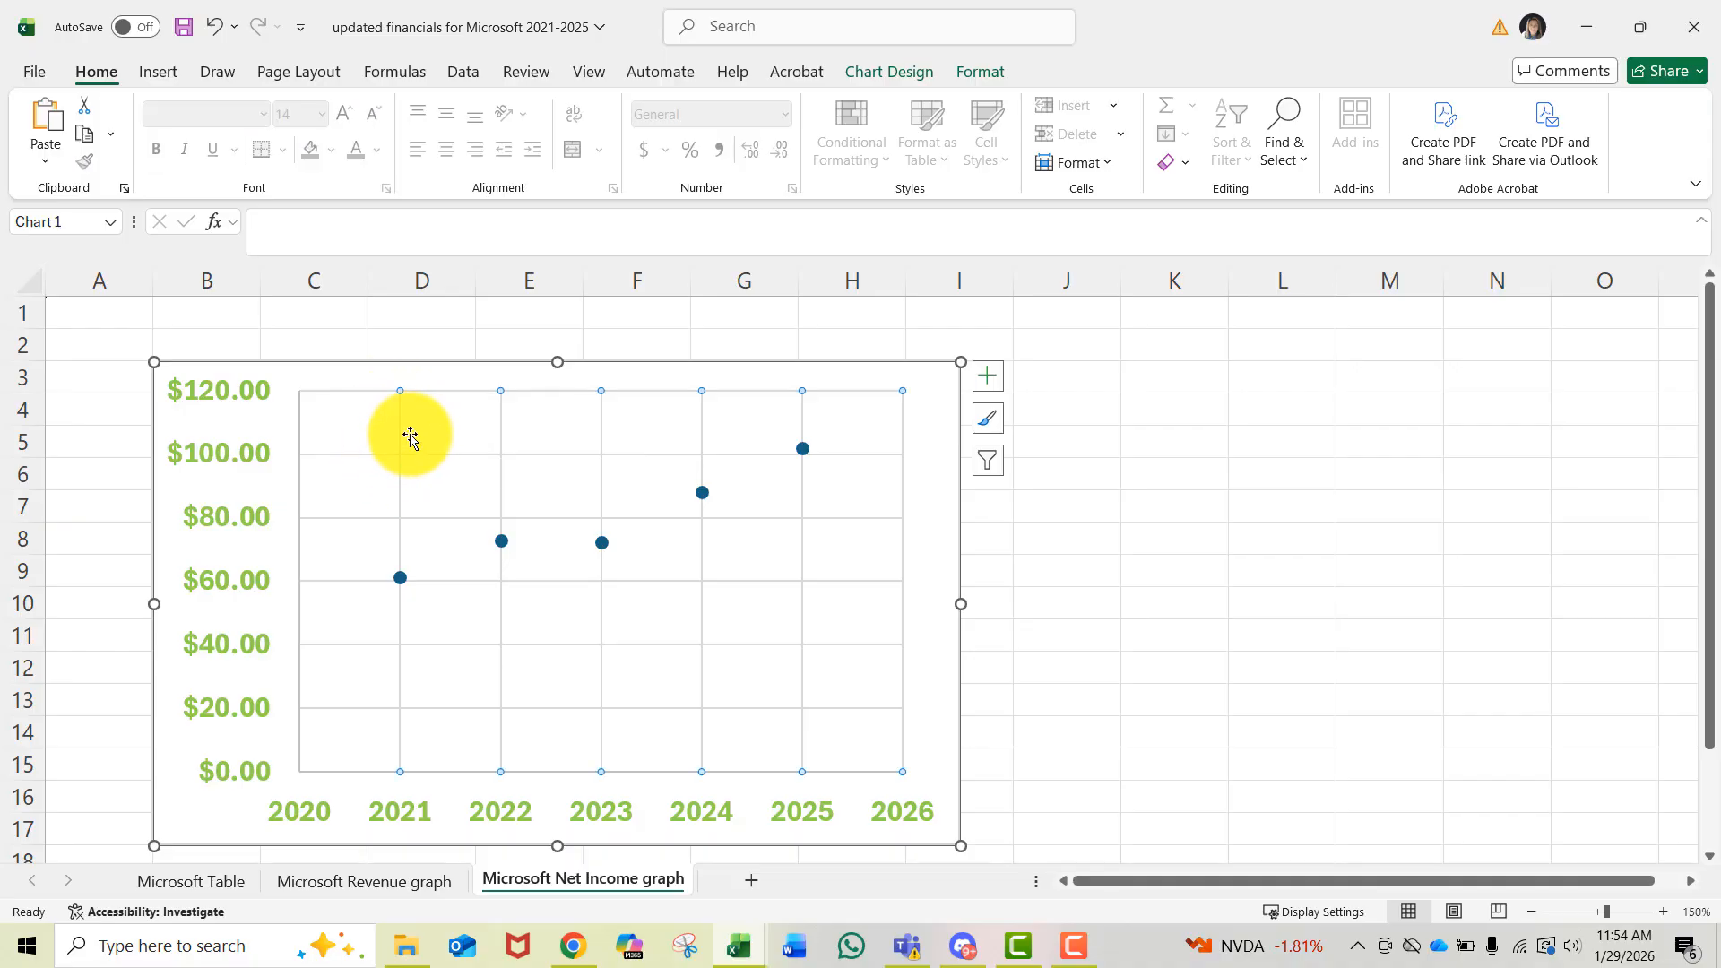
key(Delete)
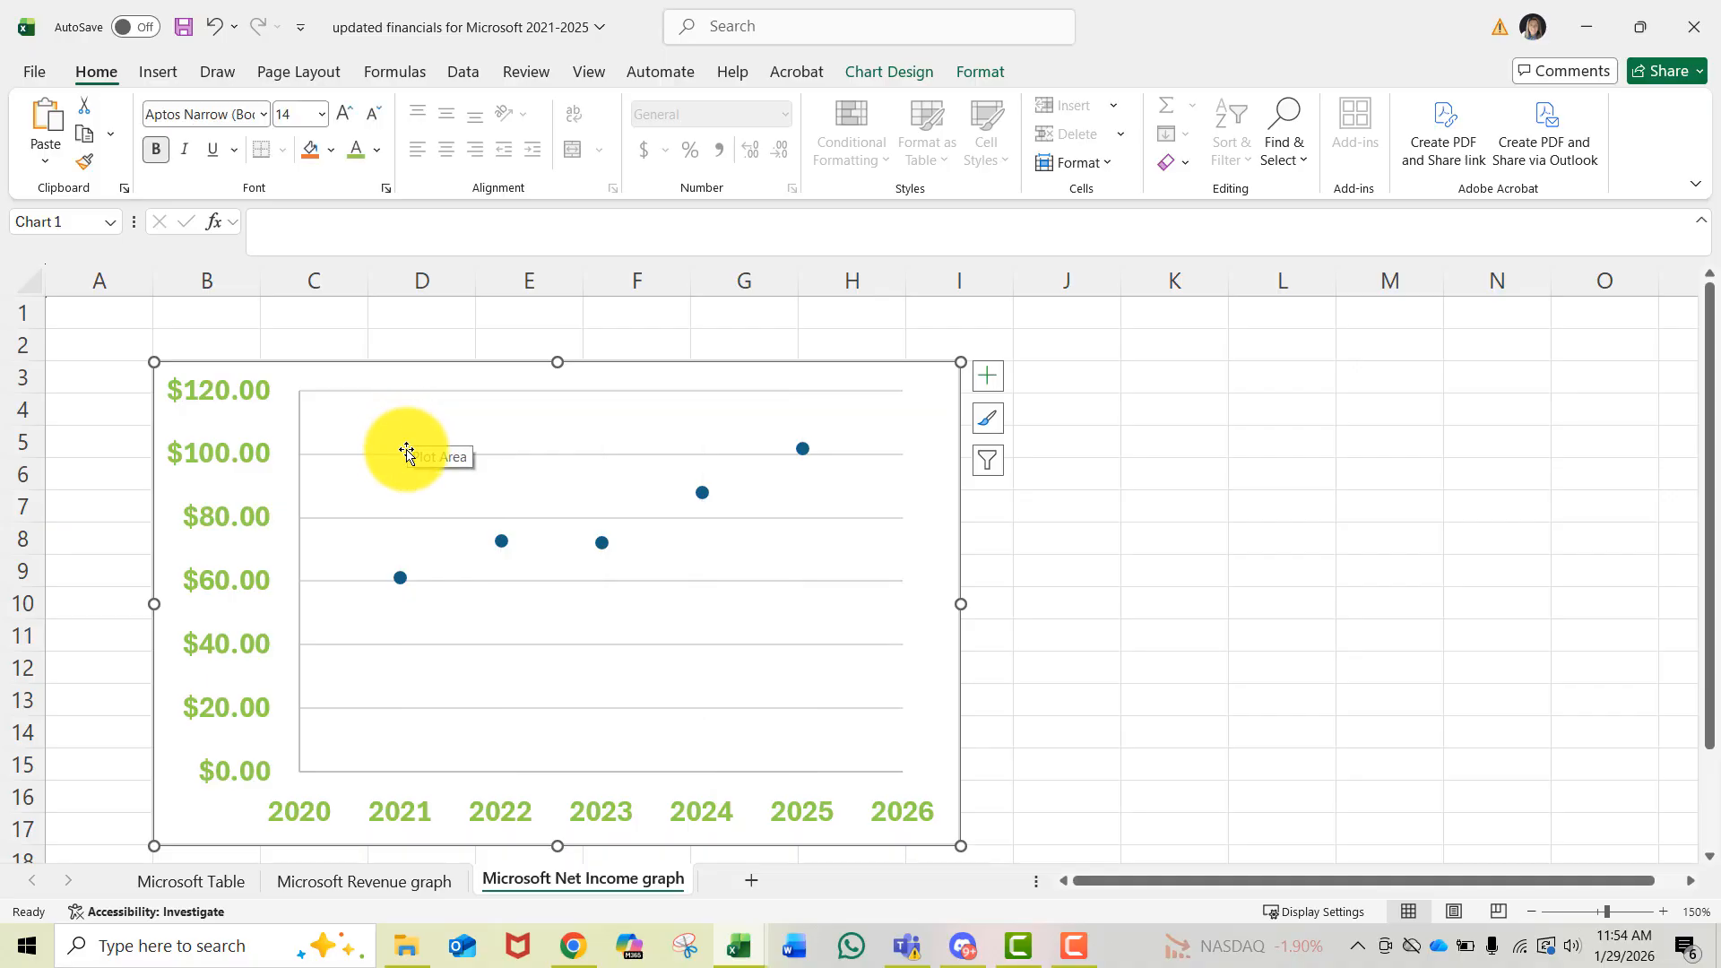
click(400, 454)
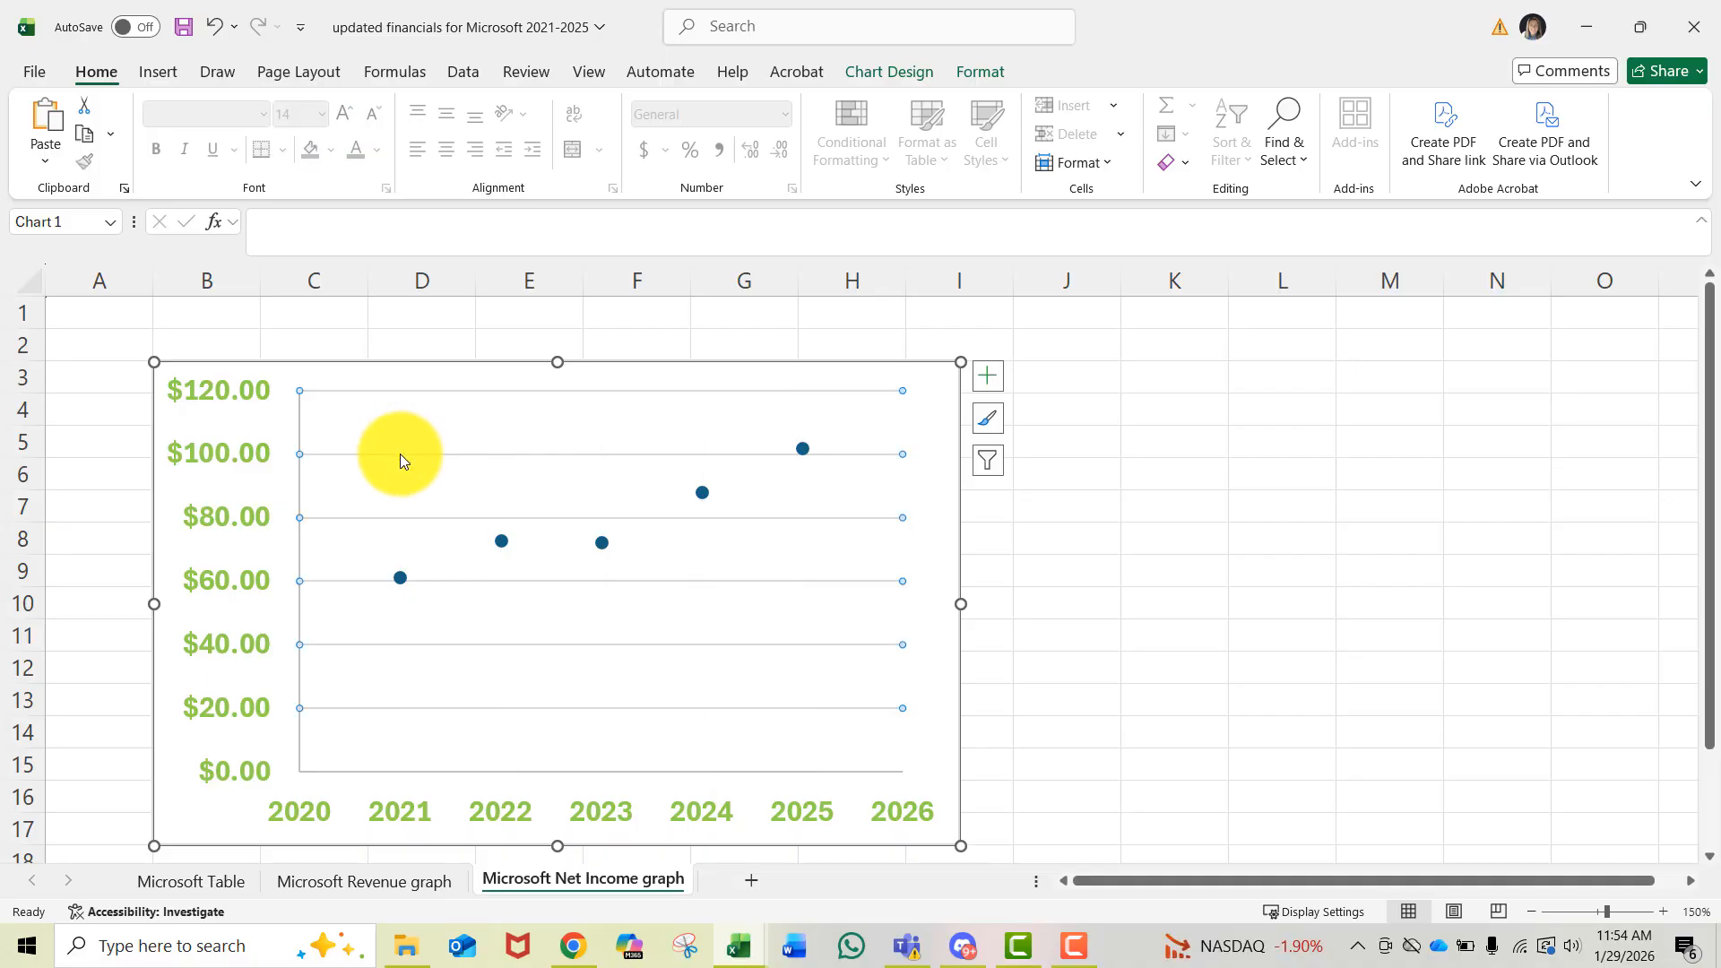
key(Delete)
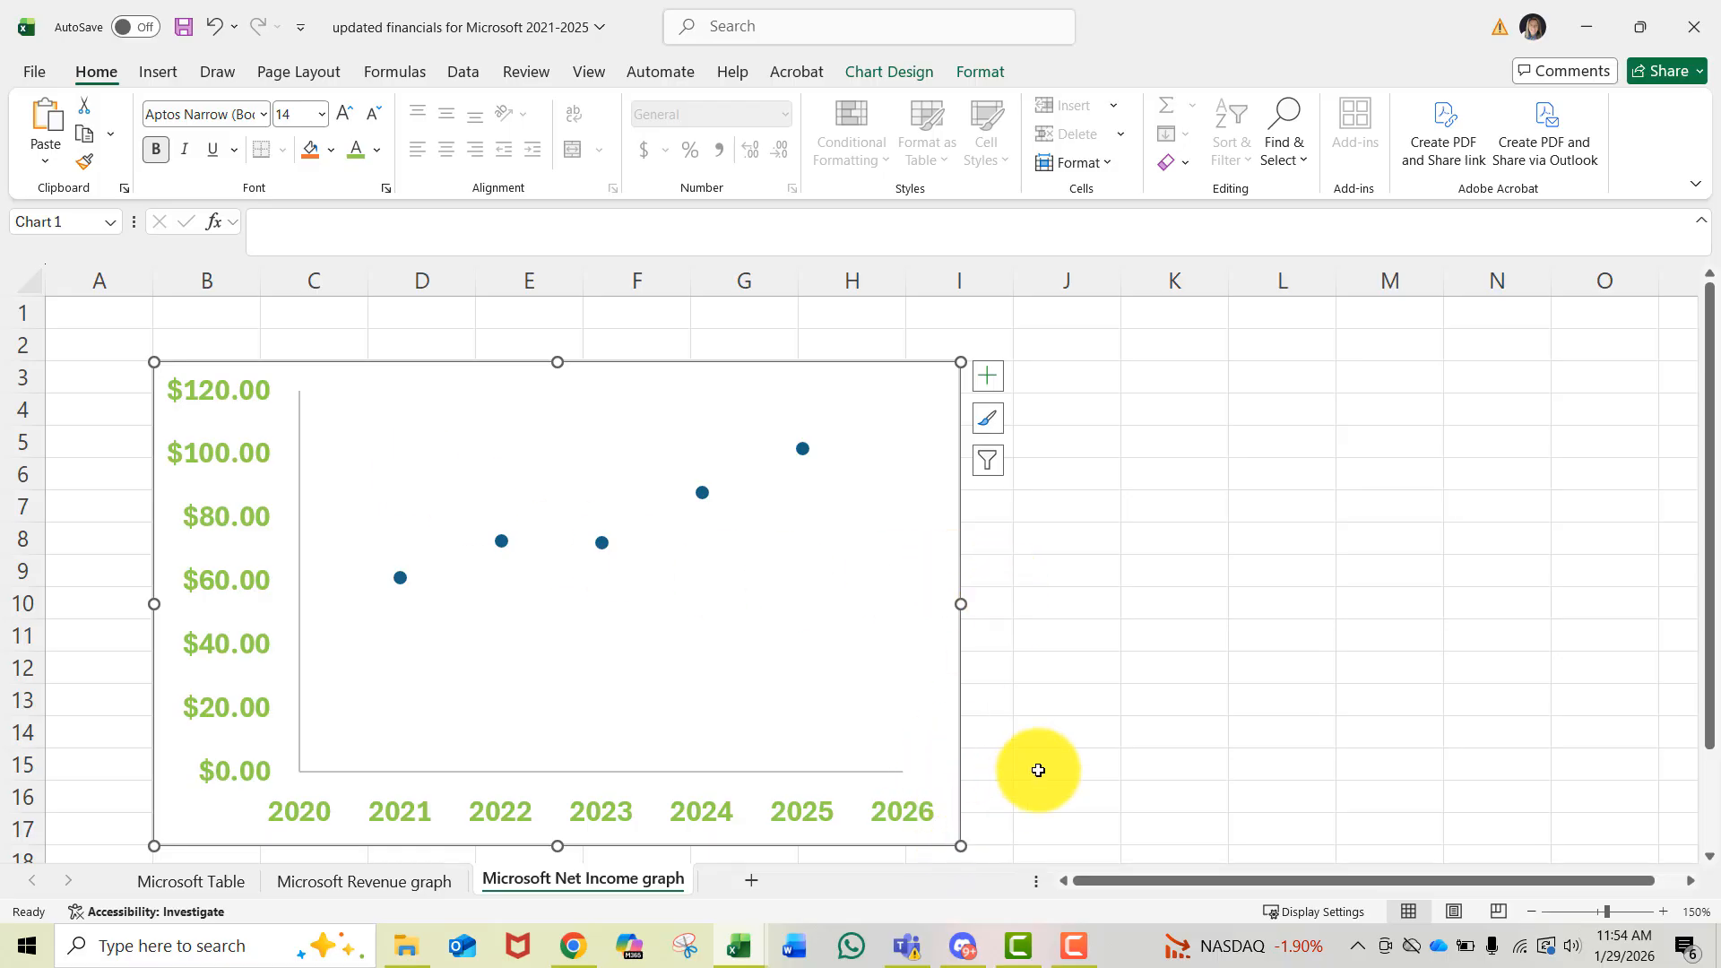
- Enlarge the chart so it spans about columns B through N and rows 3 to 20
scroll(1037, 768, down, 1)
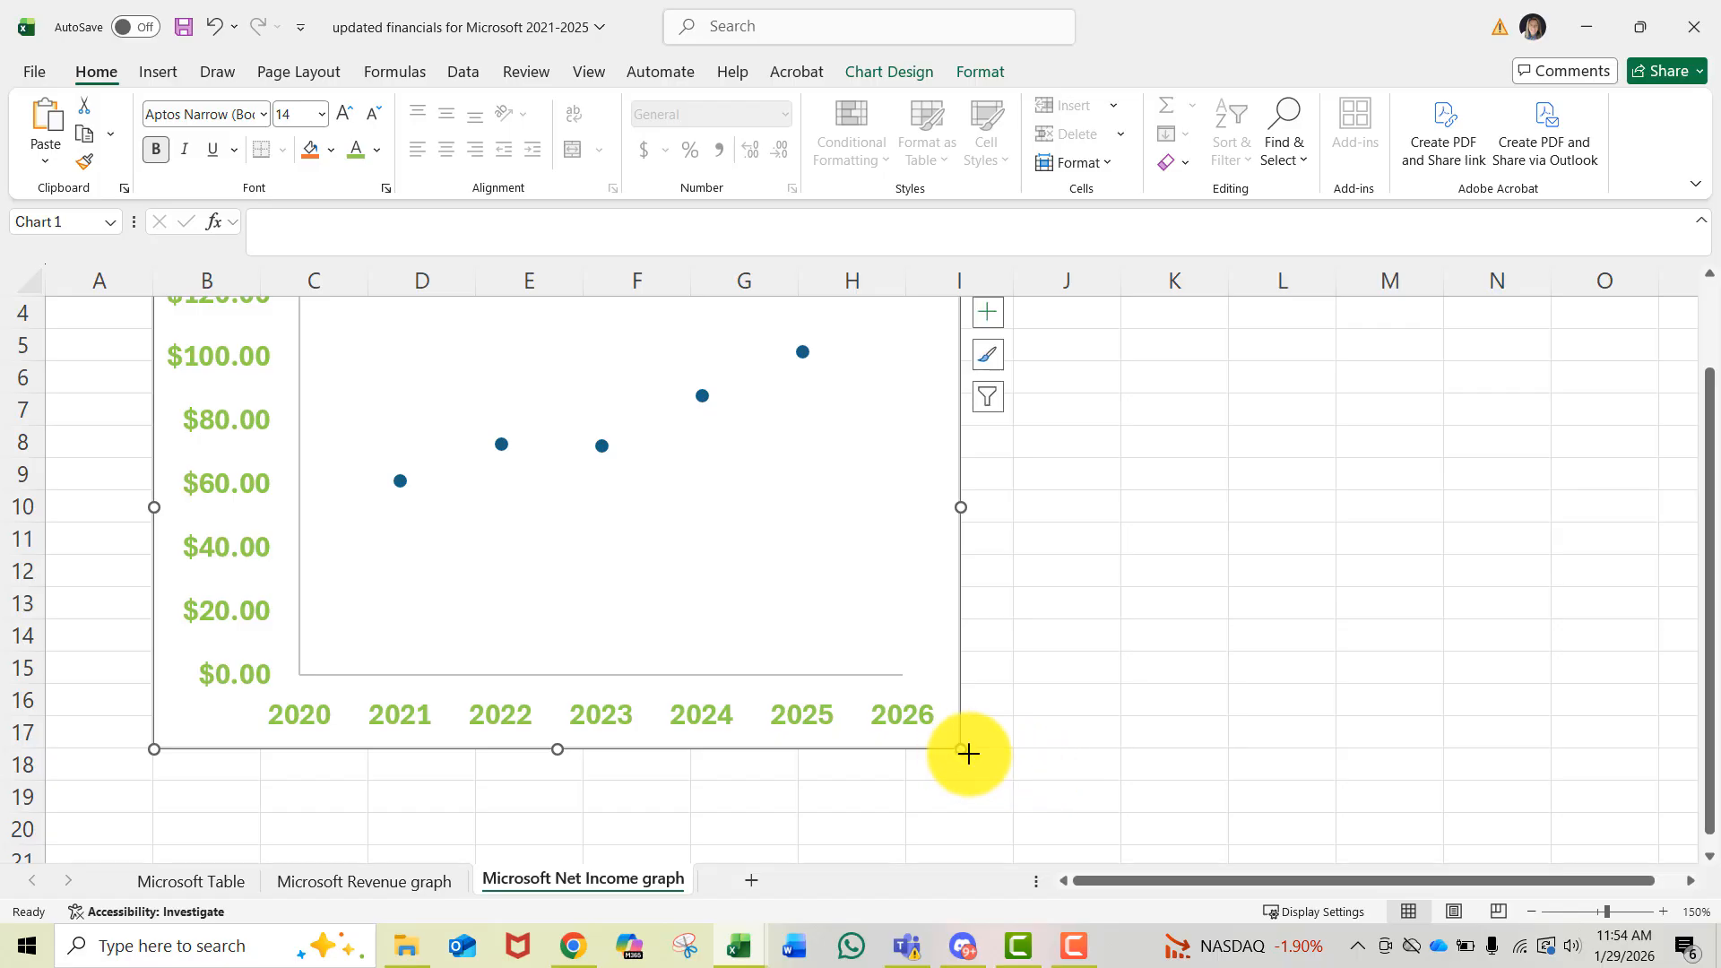
drag(968, 753, 1452, 835)
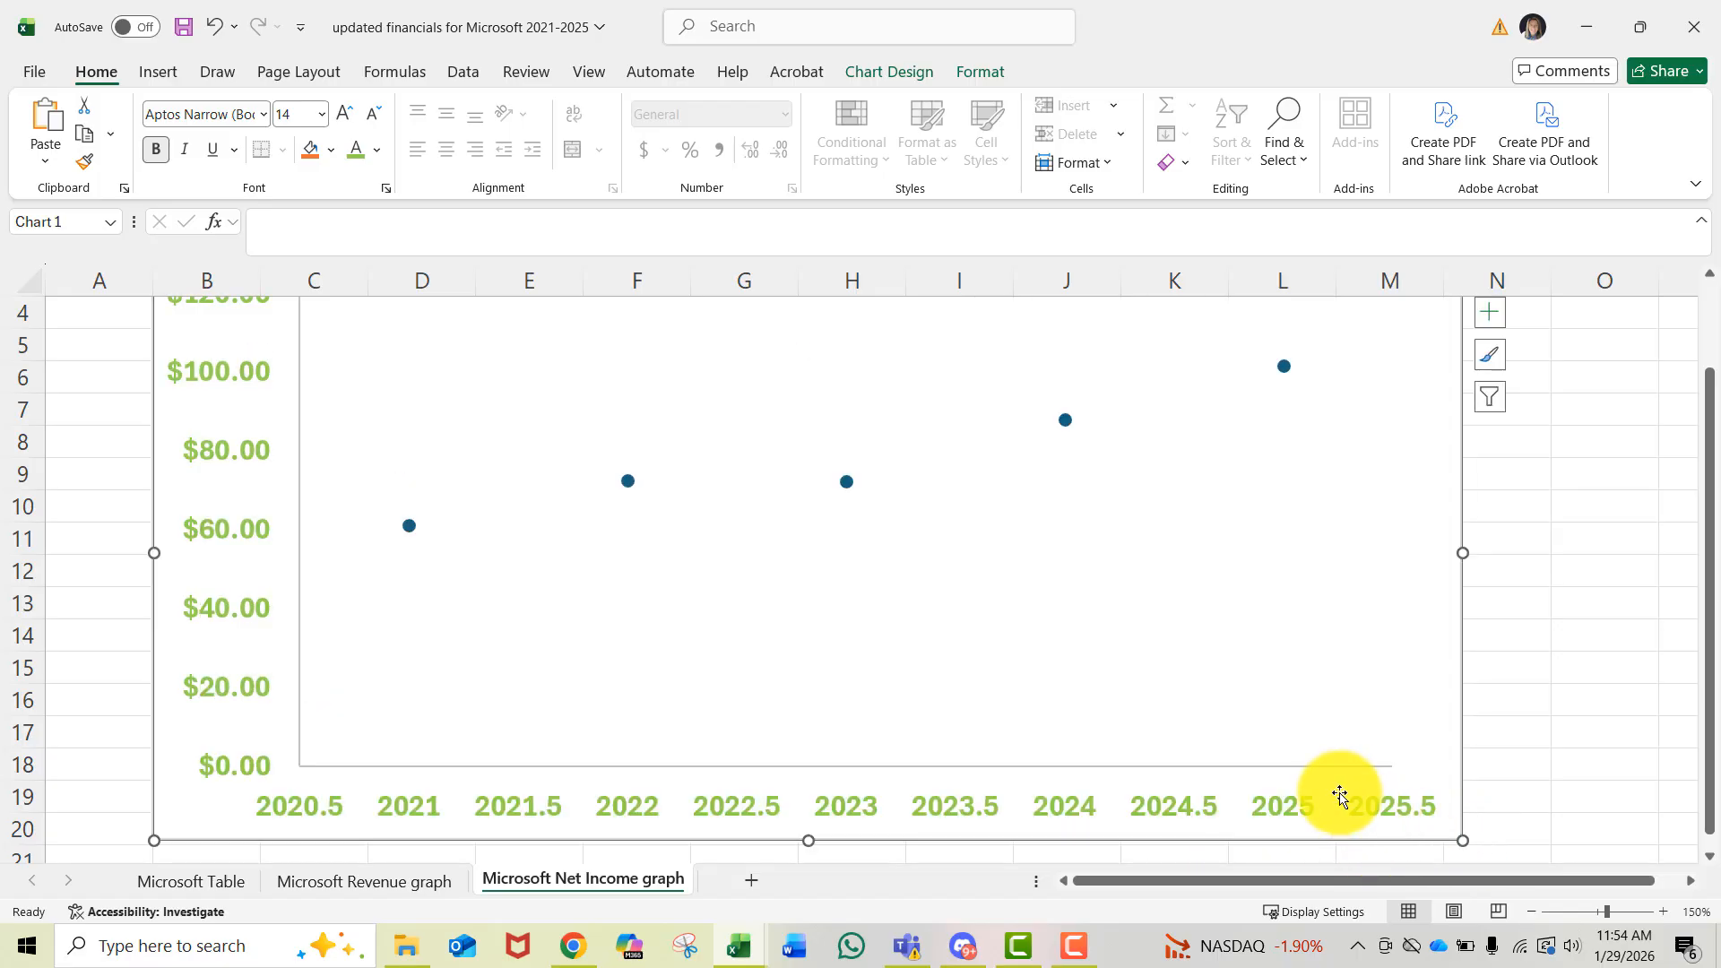
scroll(1333, 791, up, 1)
scroll(1284, 779, down, 1)
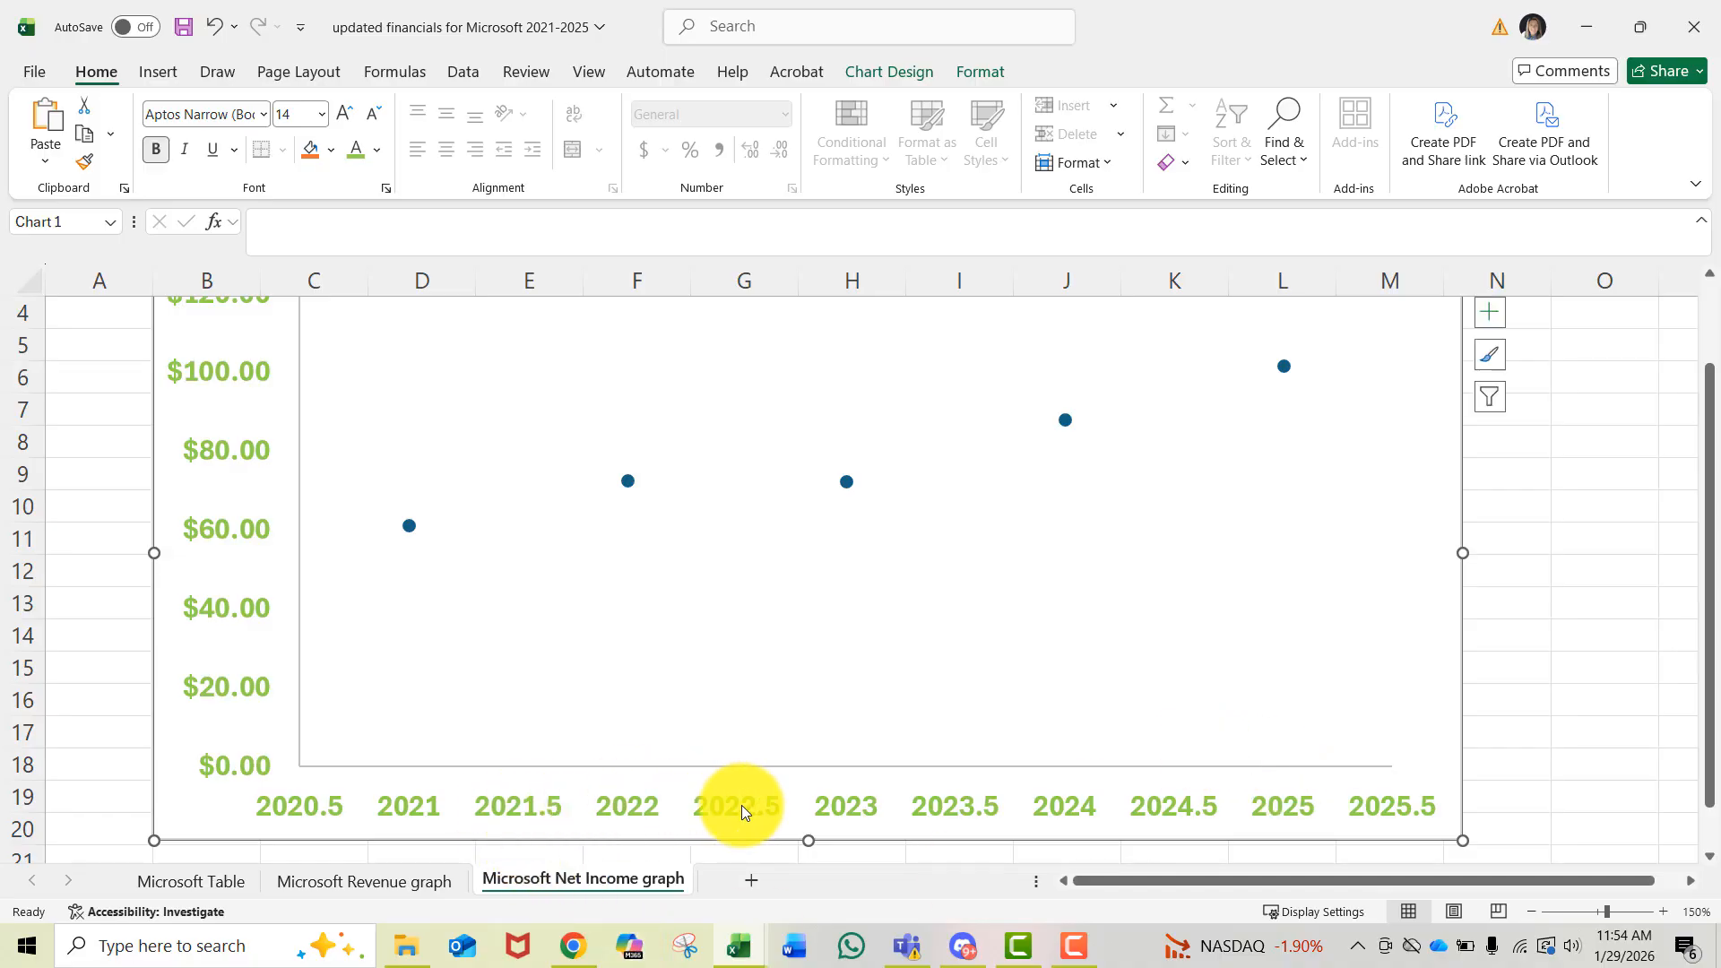
- Set the horizontal axis major unit to 1
double_click(632, 807)
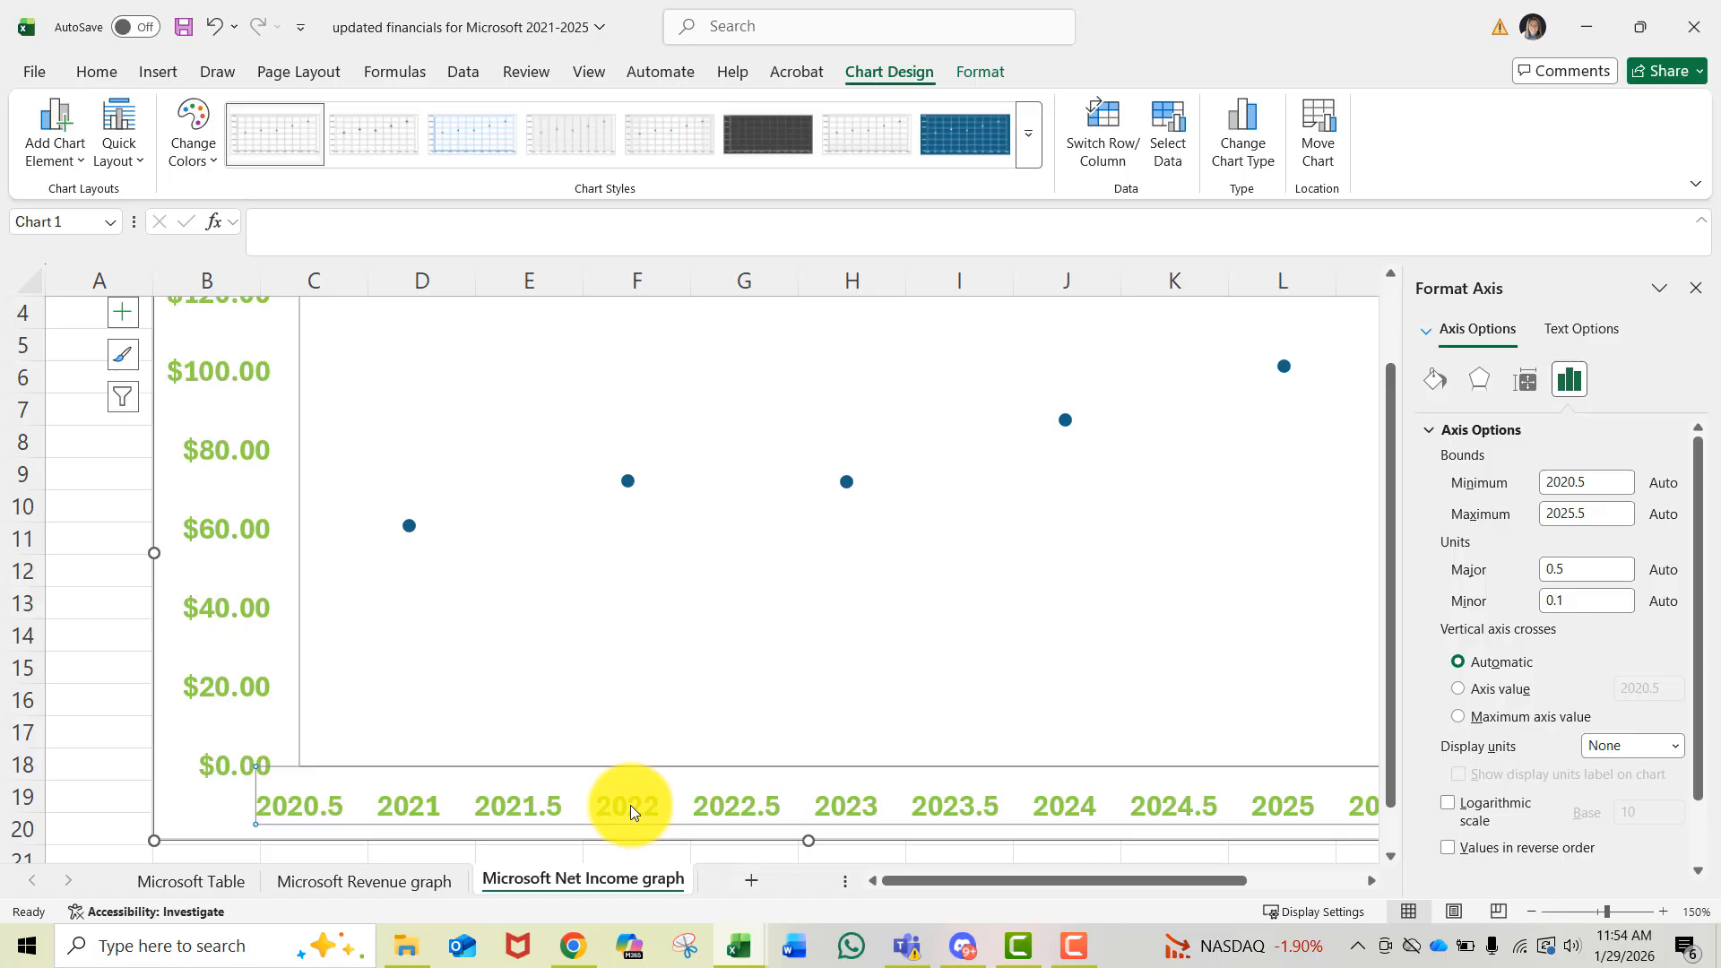
click(1571, 382)
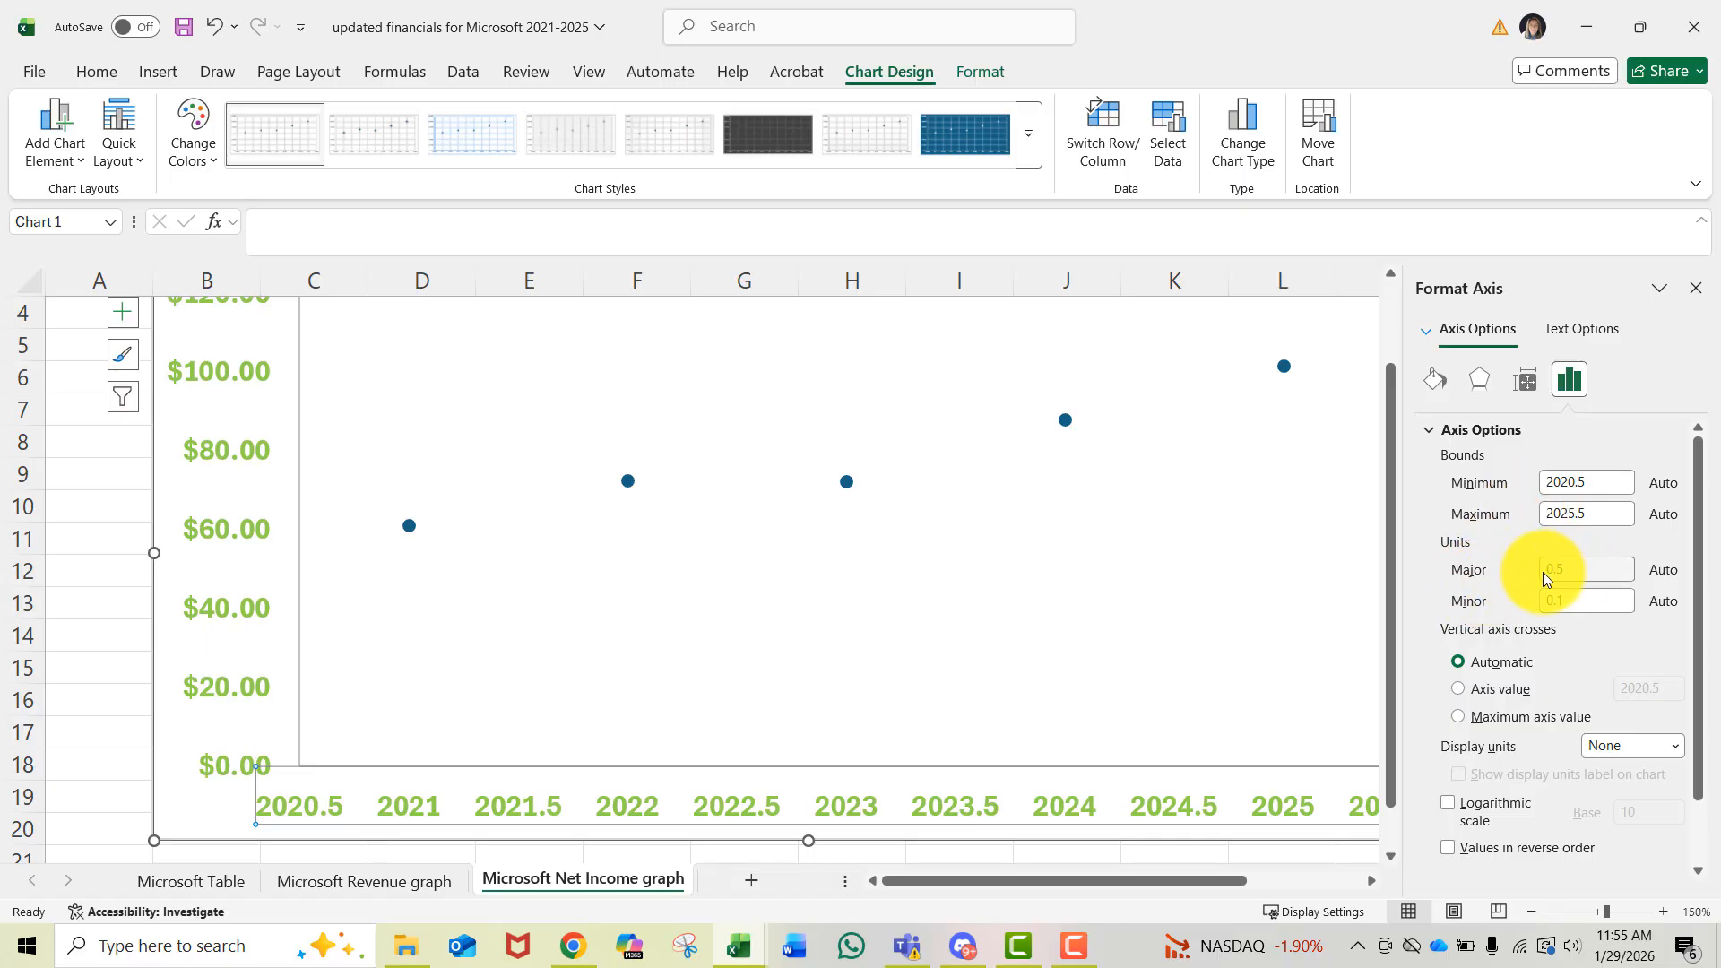
click(1572, 567)
drag(1573, 568, 1503, 577)
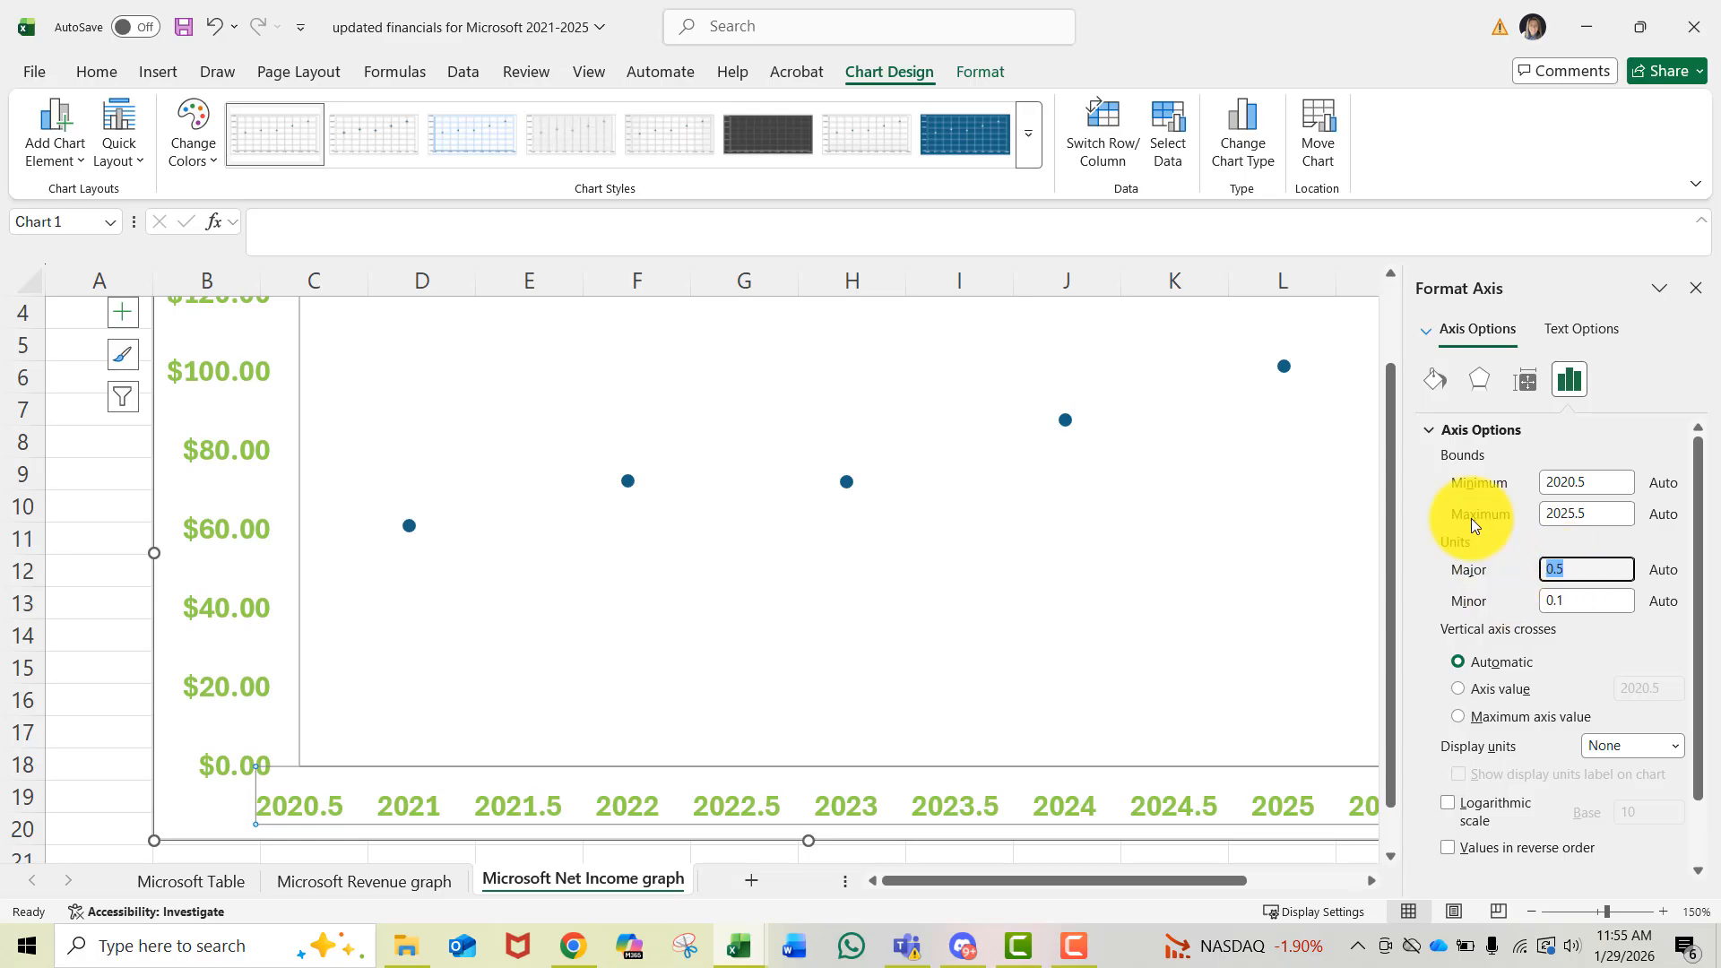
text(1)
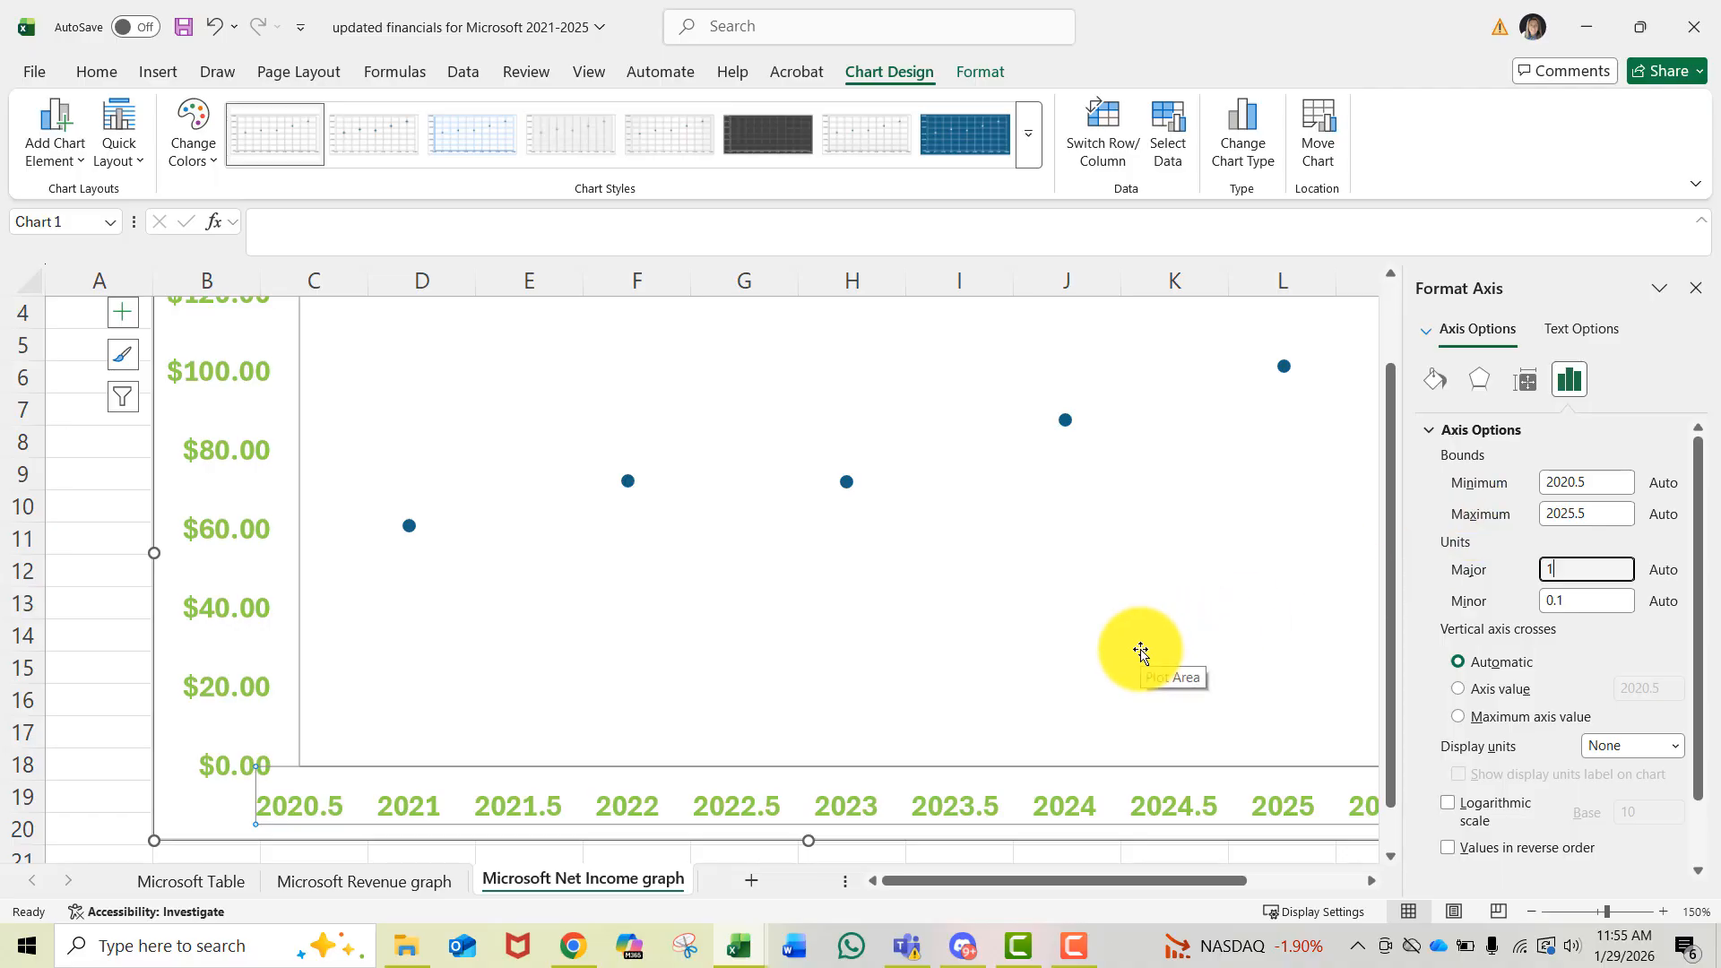
key(Return)
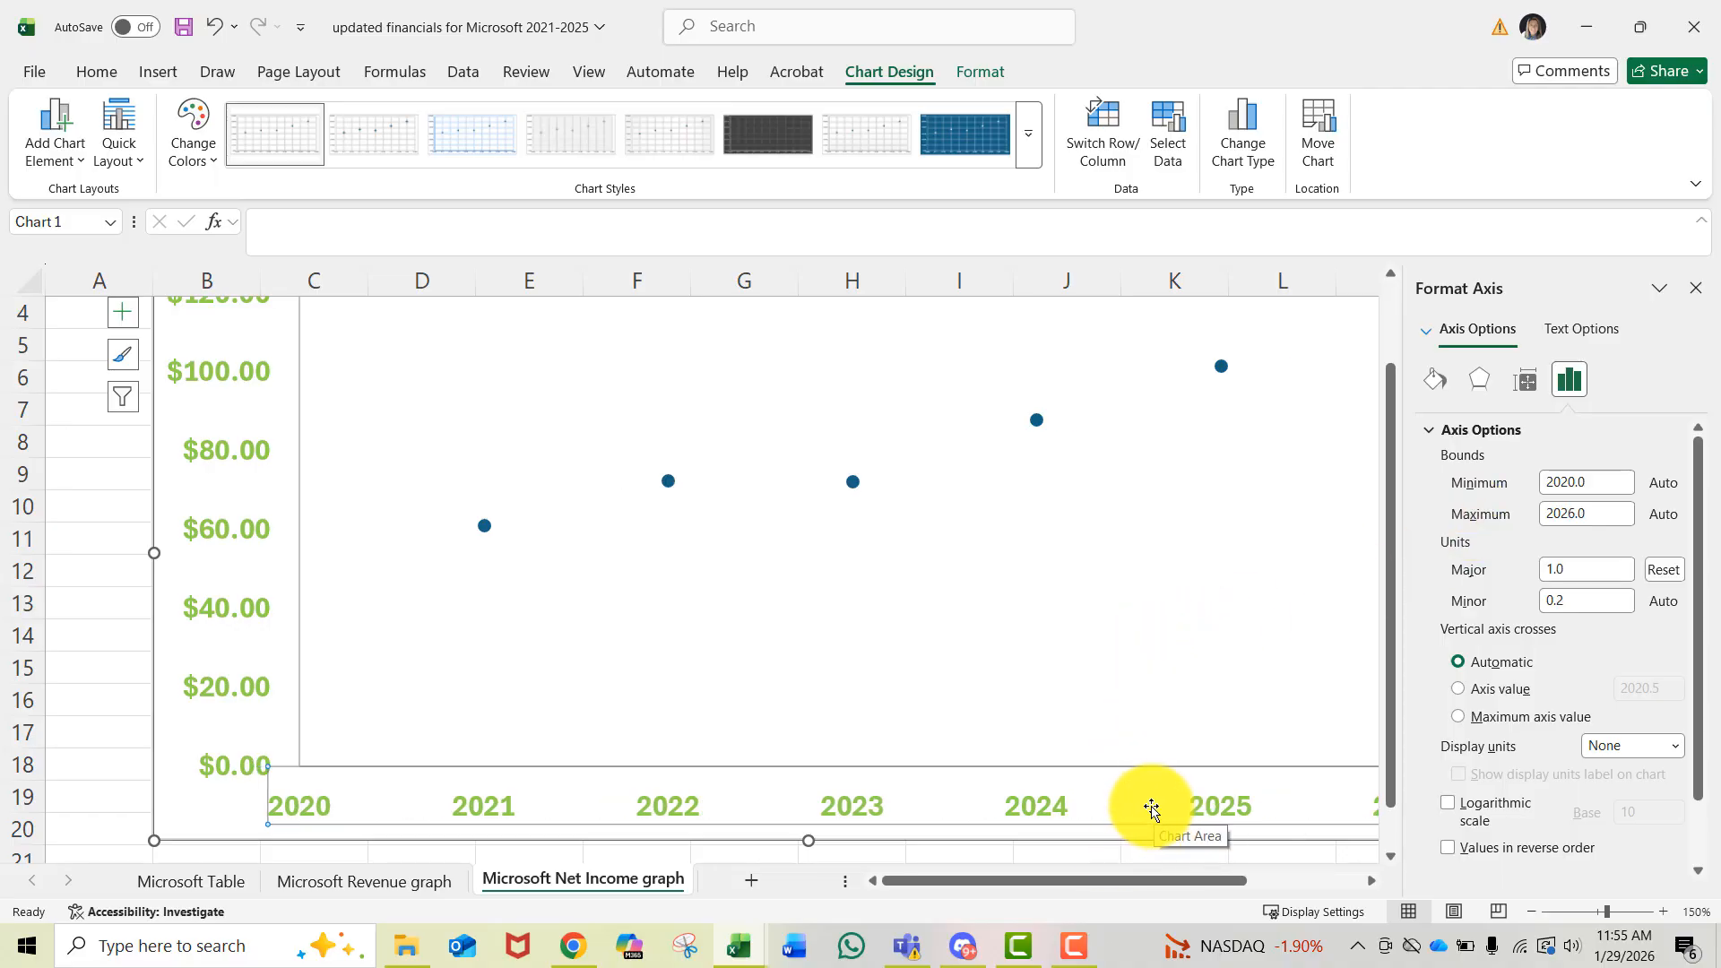
- Set the horizontal axis maximum bound to 2028
drag(1158, 879, 1210, 869)
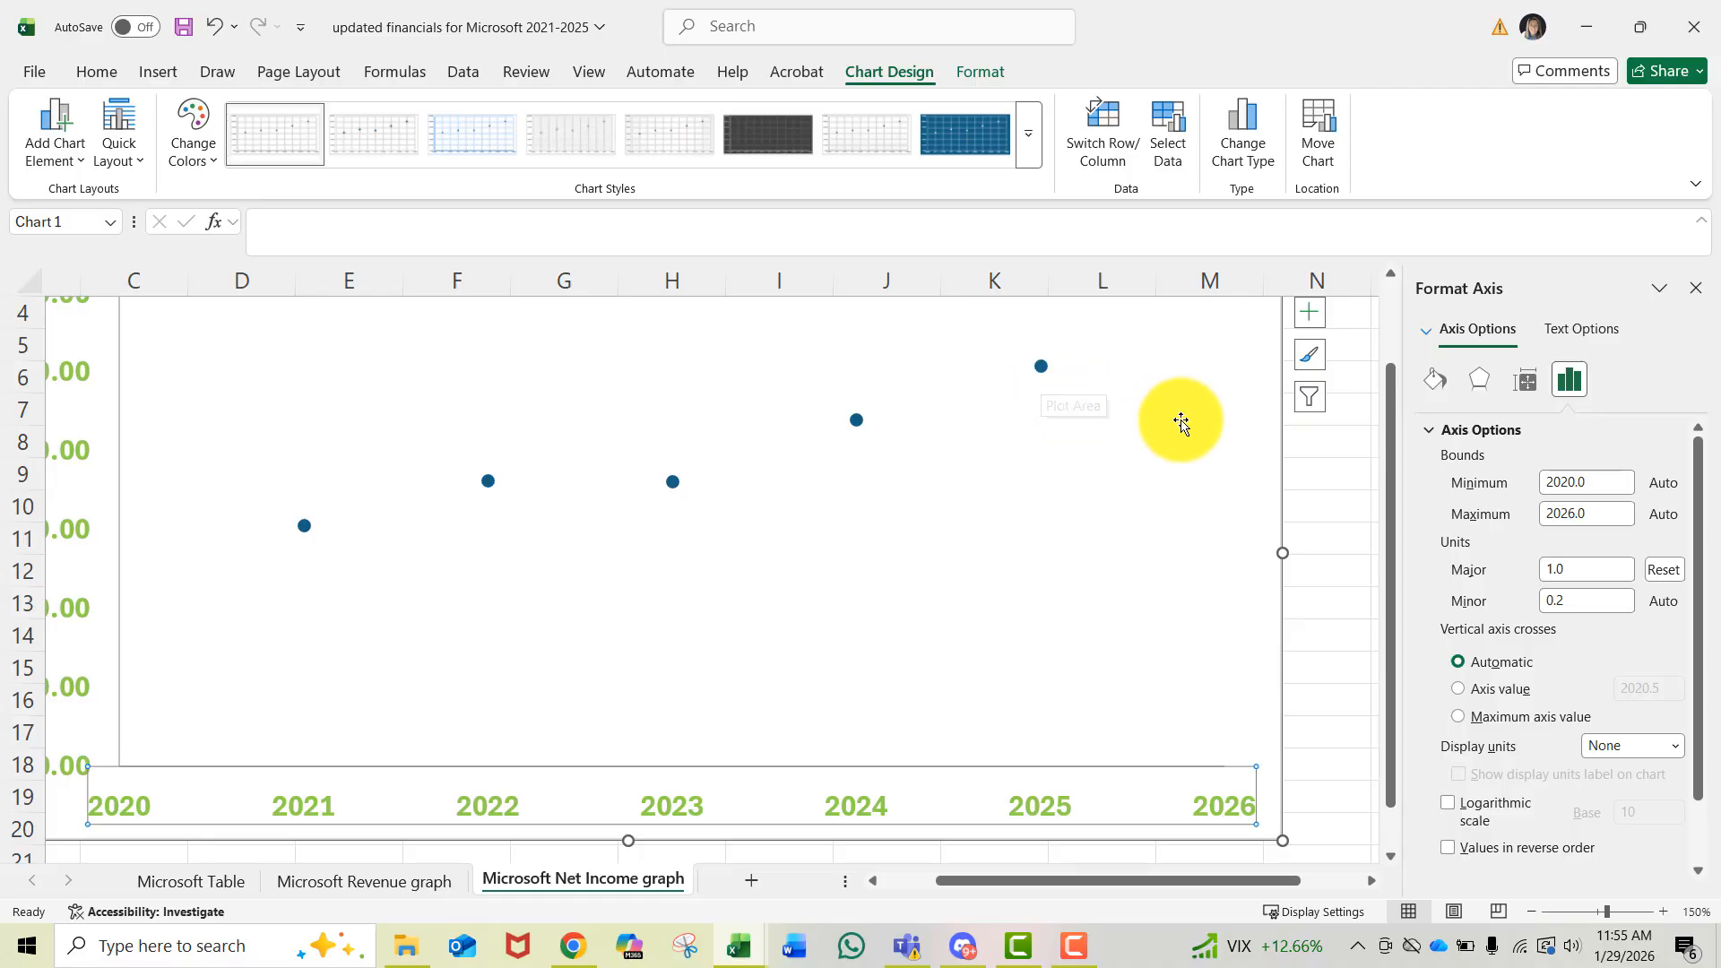
click(1575, 511)
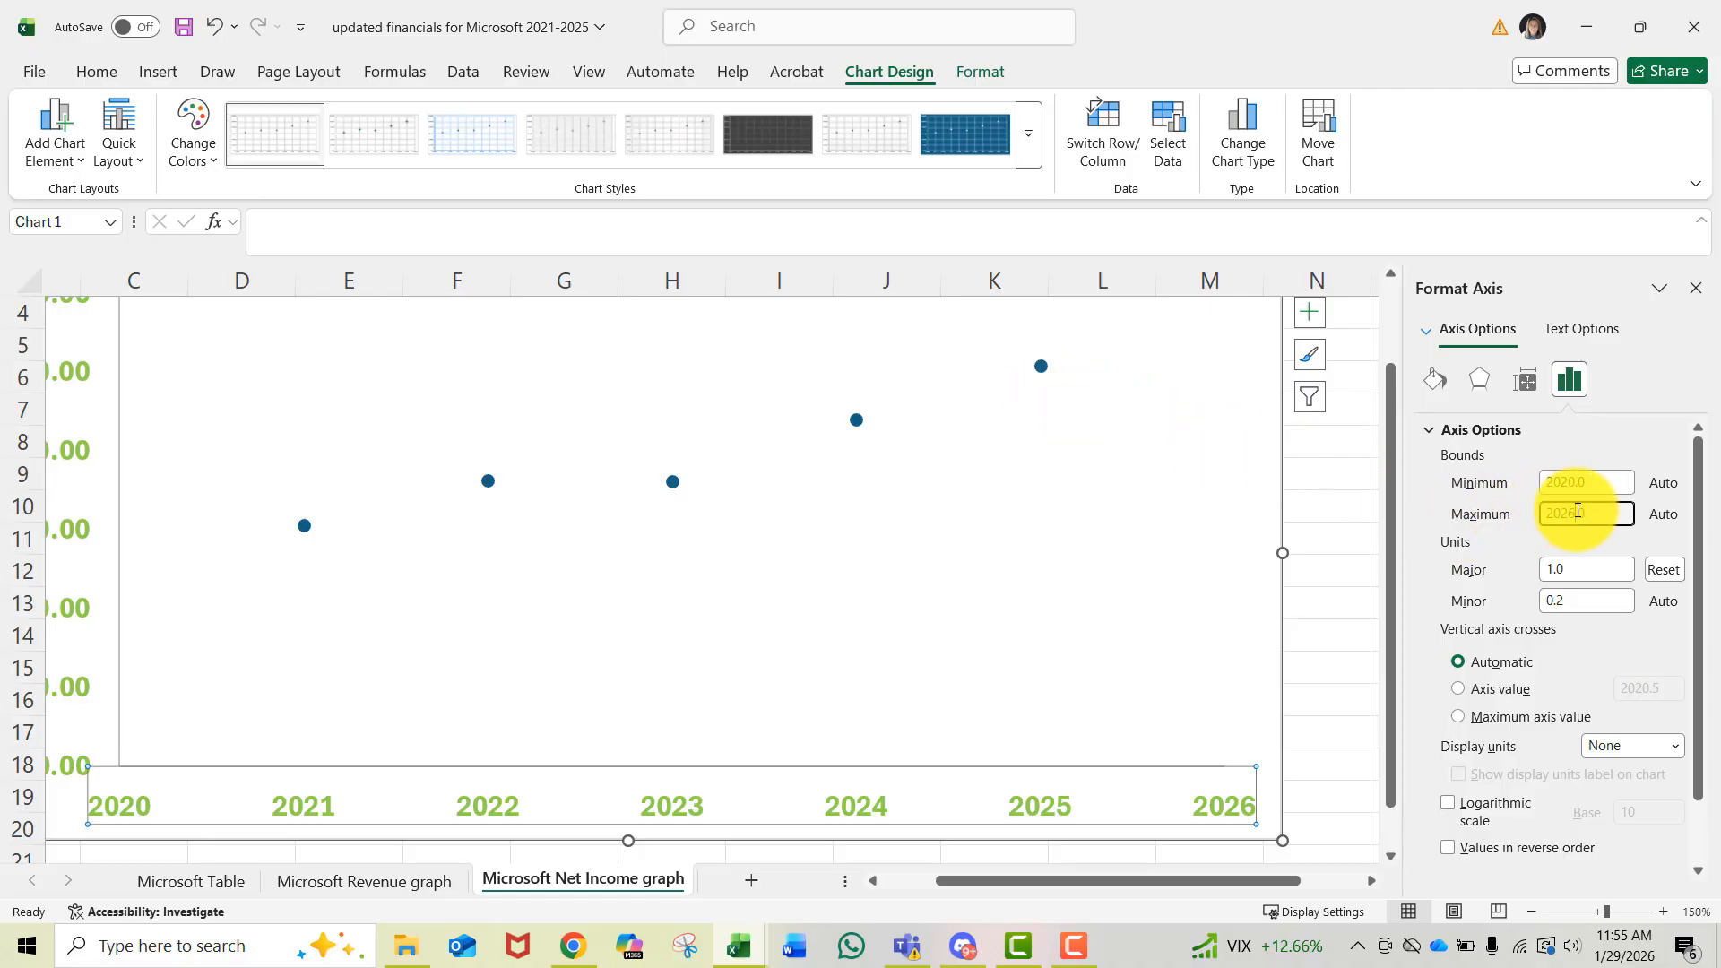
key(BackSpace)
key(BackSpace)
text(8)
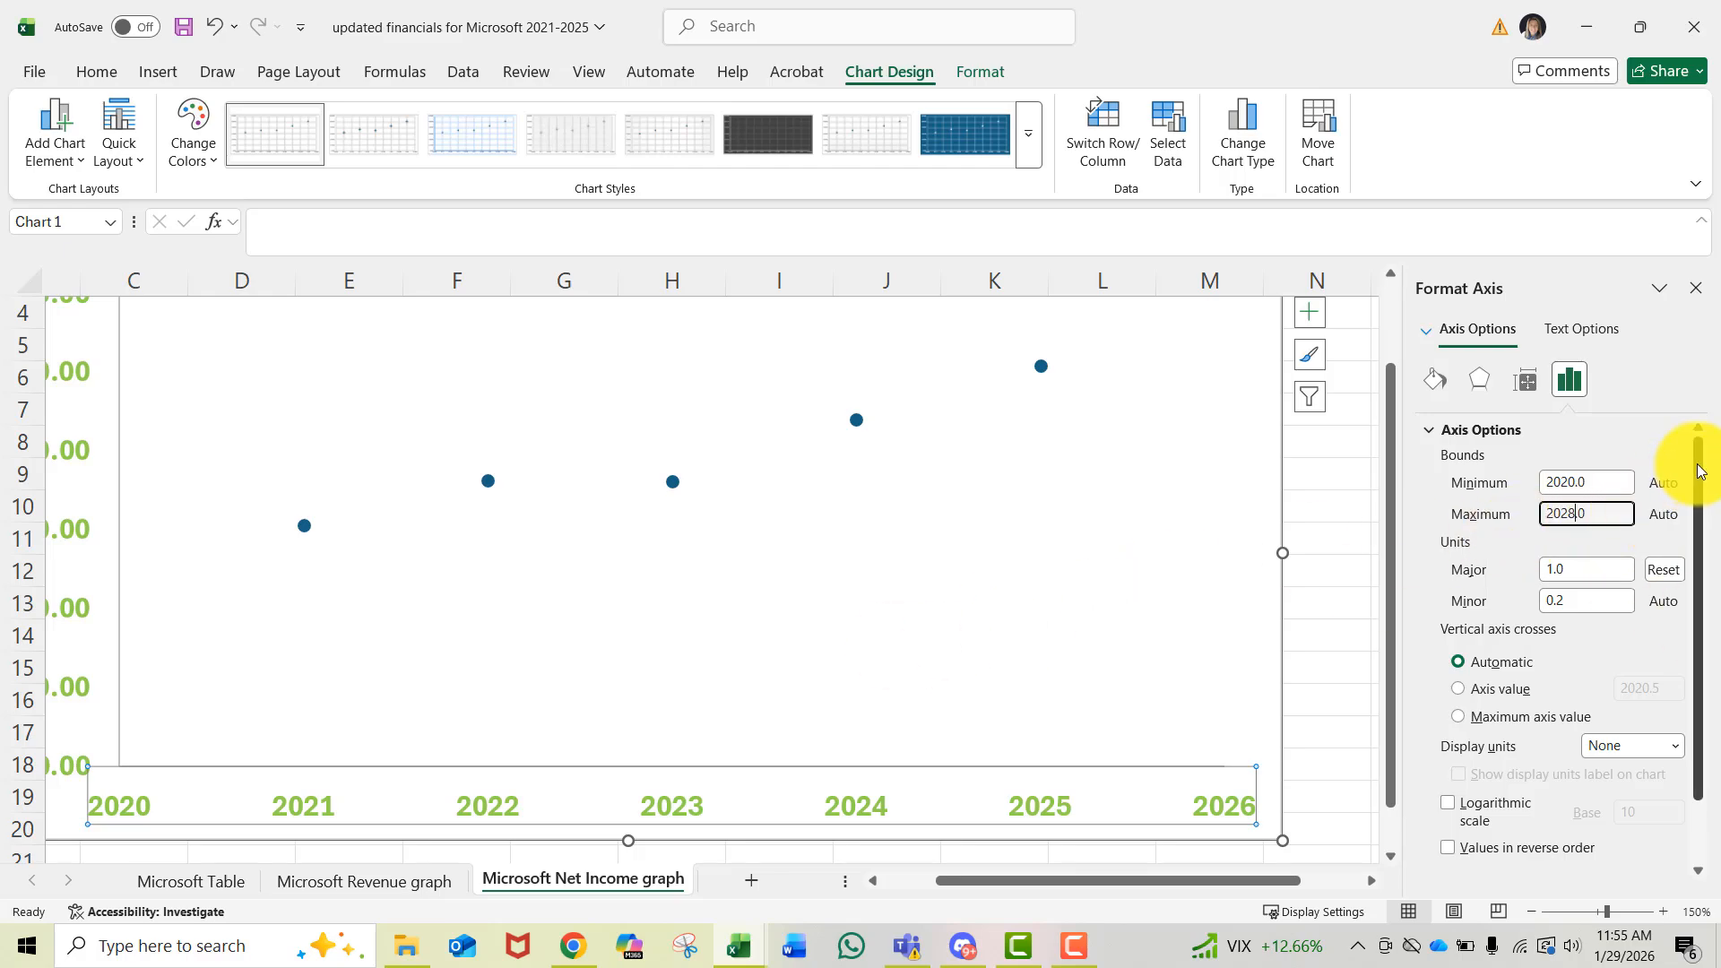
- Set the horizontal axis major tick mark type to Inside
scroll(1680, 529, down, 2)
click(1464, 809)
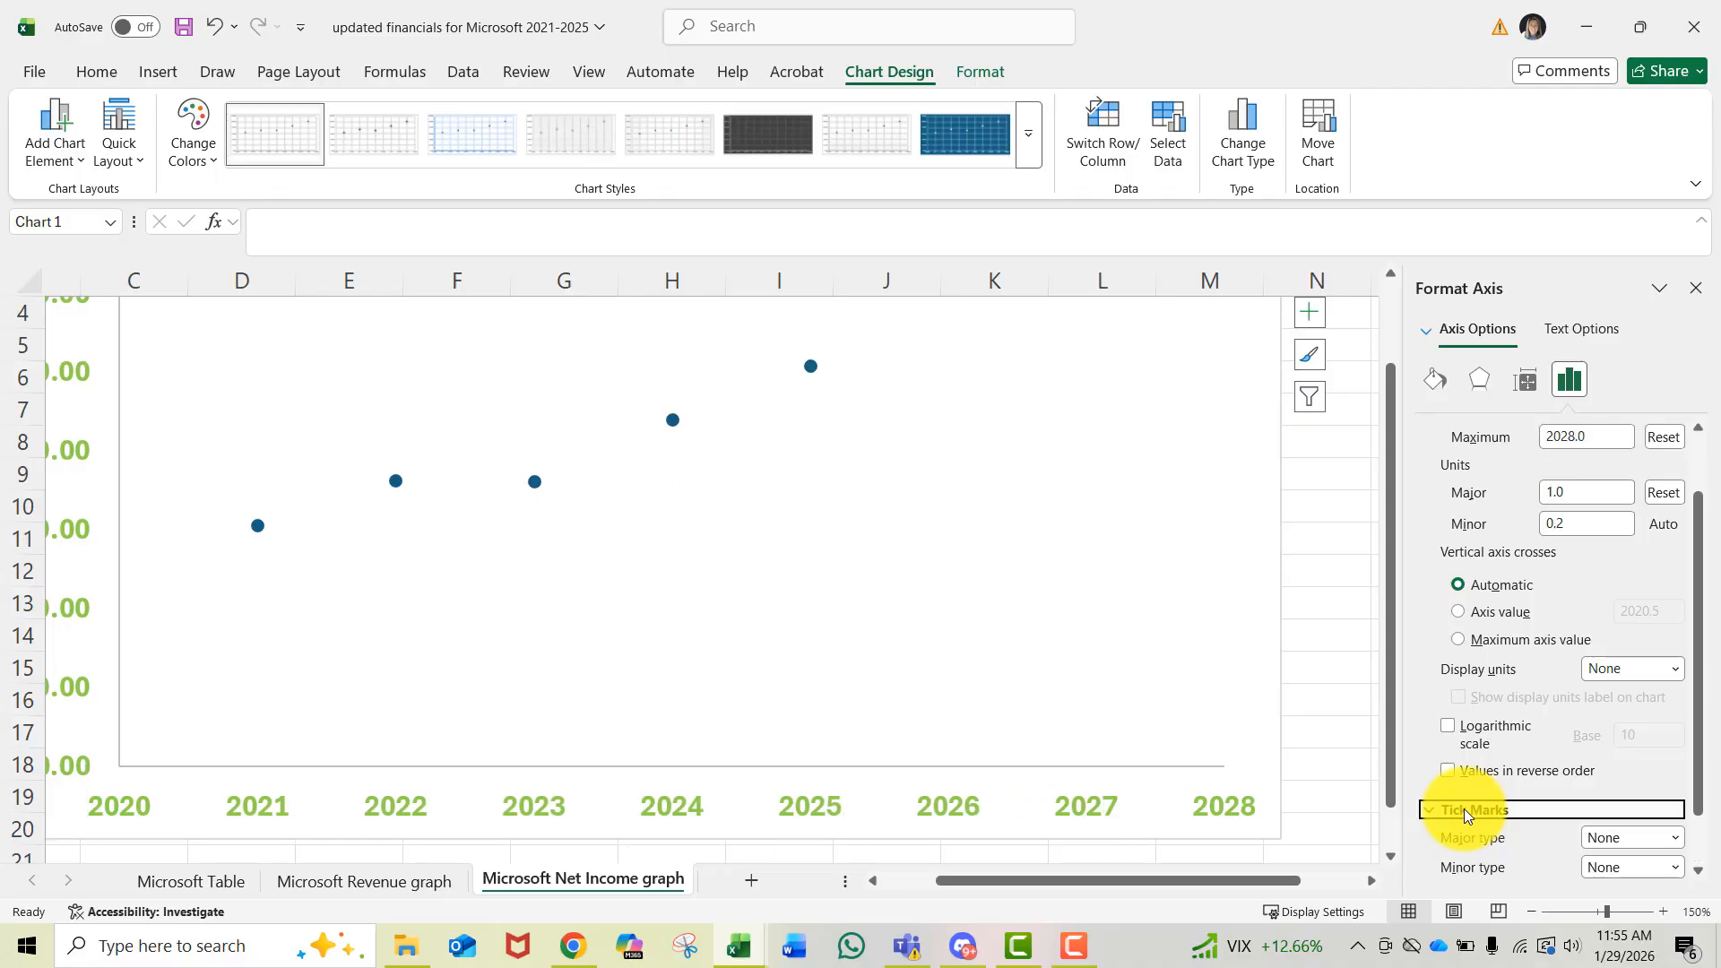
click(1607, 835)
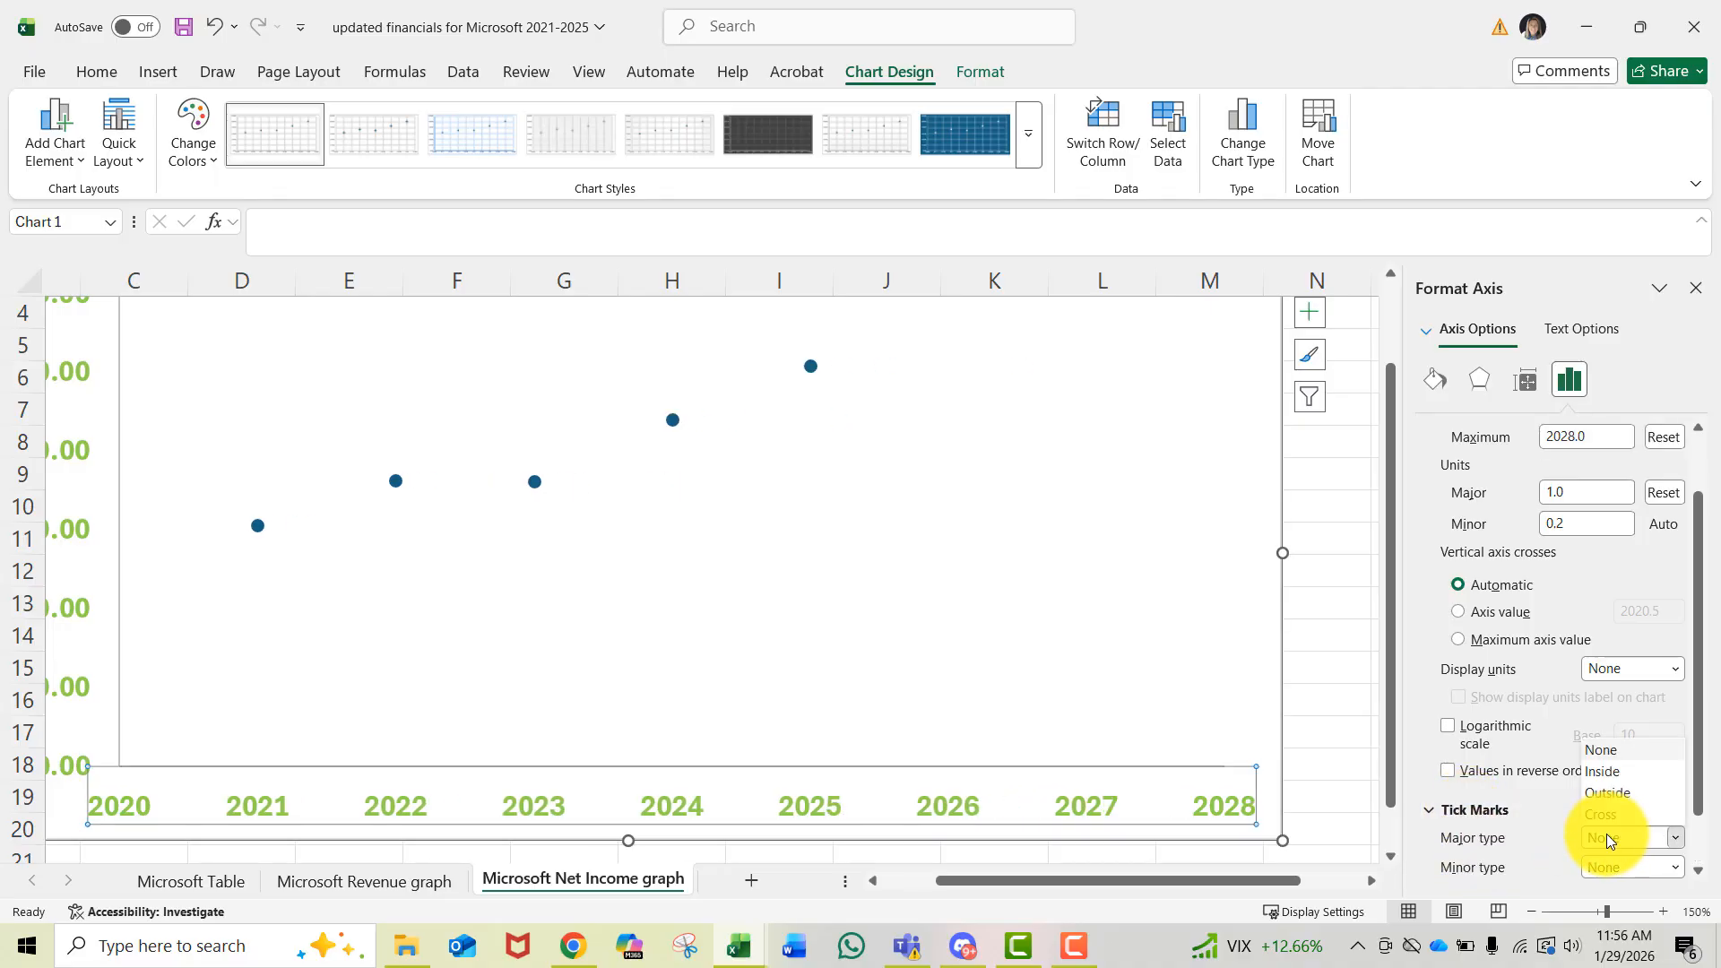
click(1617, 772)
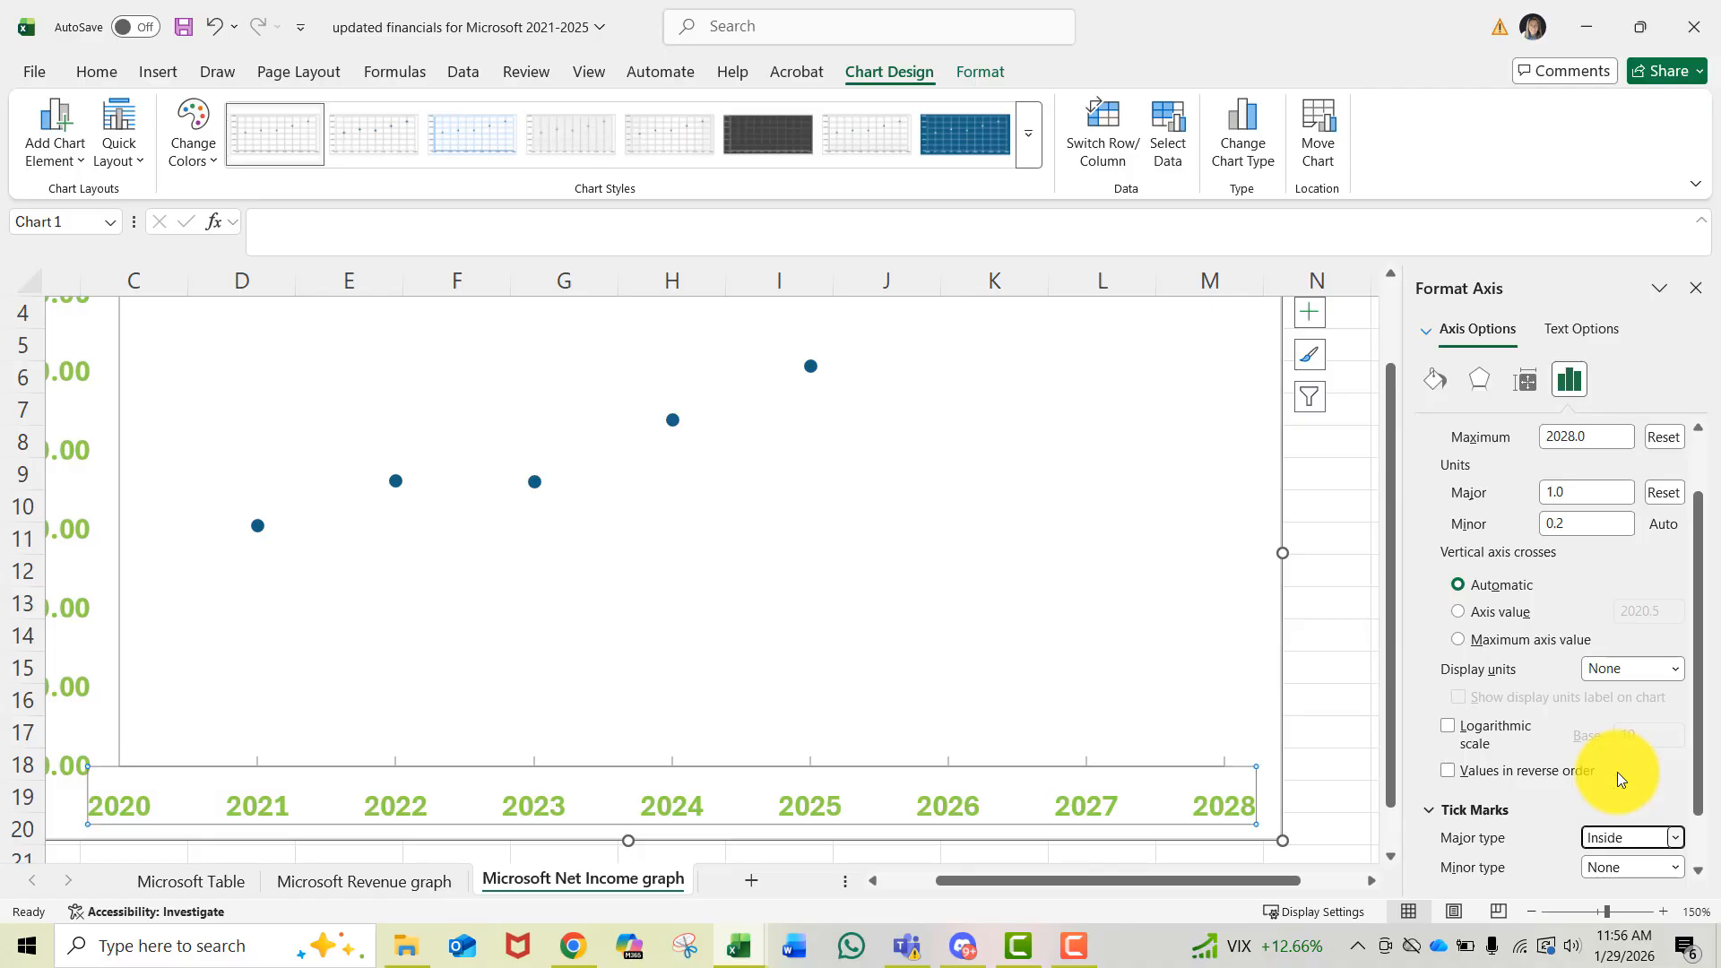
- Format the vertical axis numbers as Currency with 0 decimal places
scroll(1616, 765, down, 1)
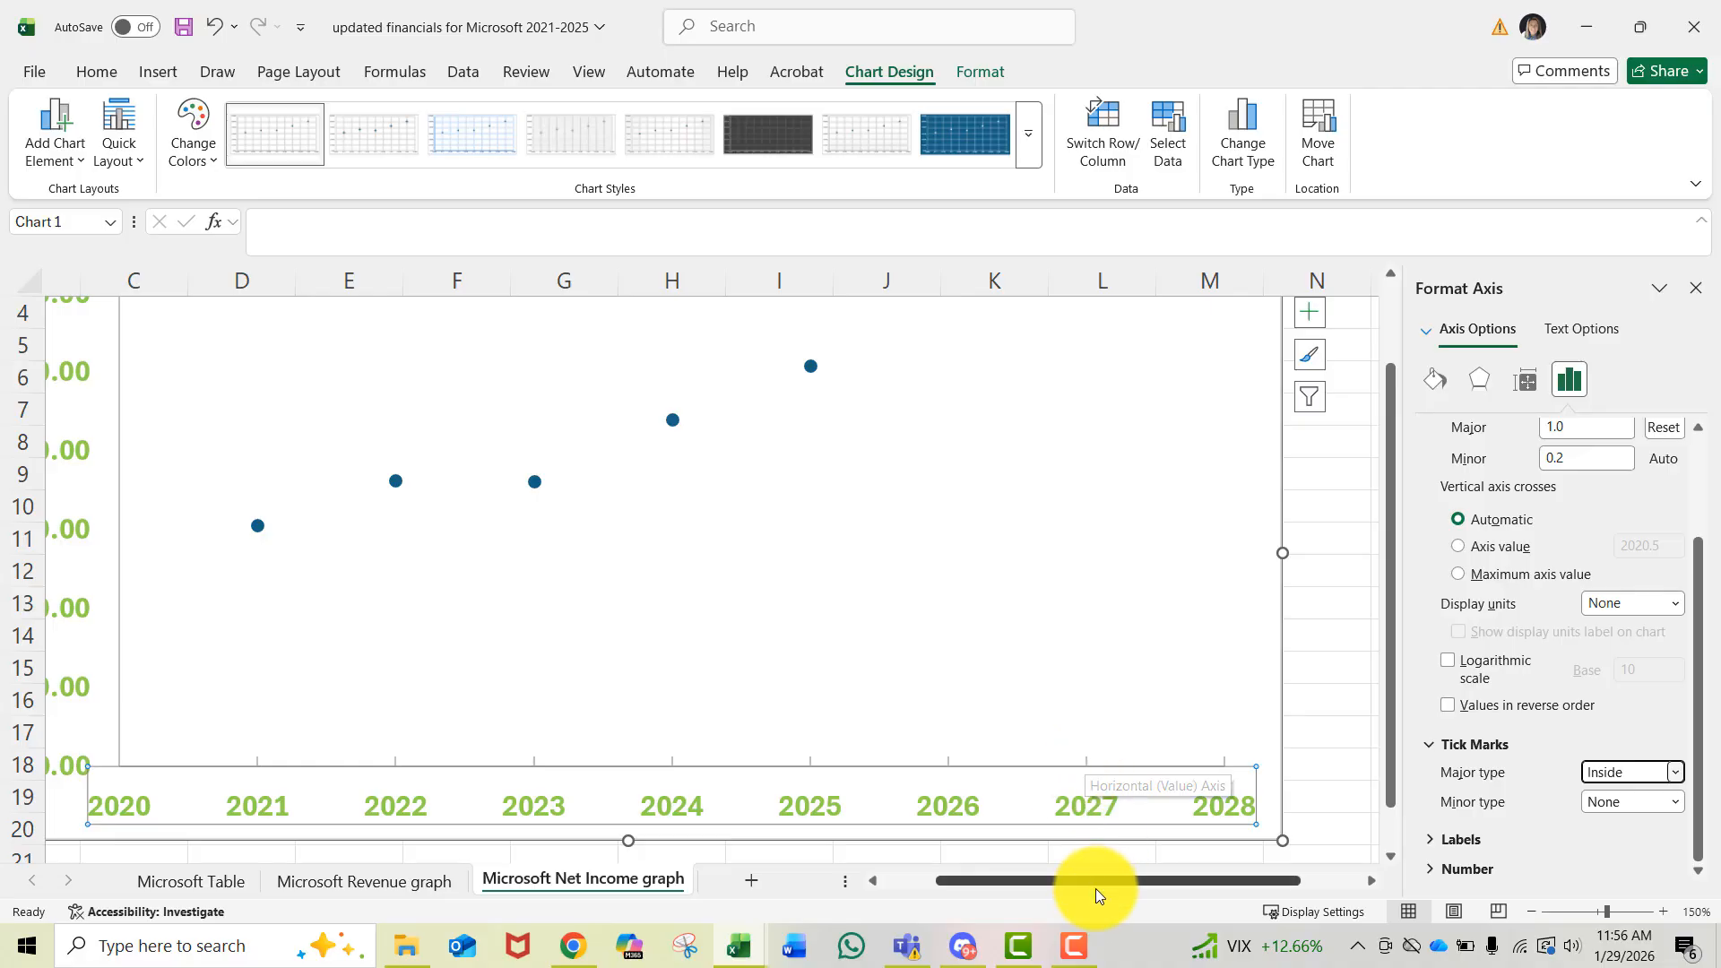
drag(1095, 880, 880, 909)
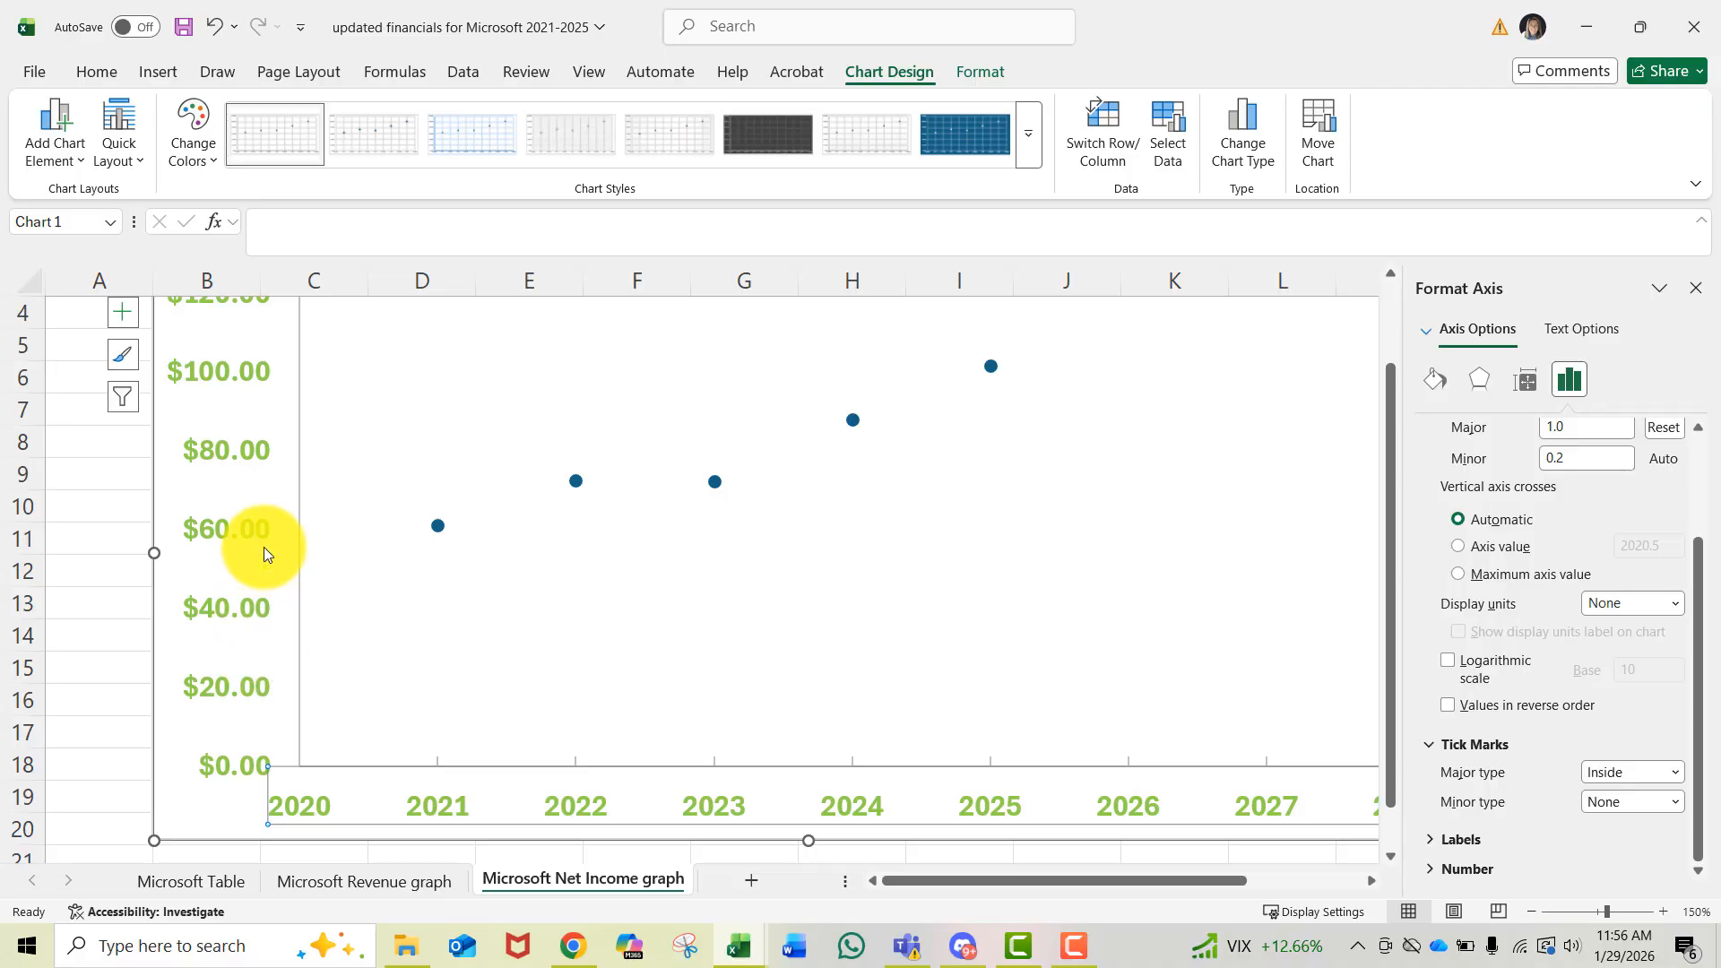
click(213, 448)
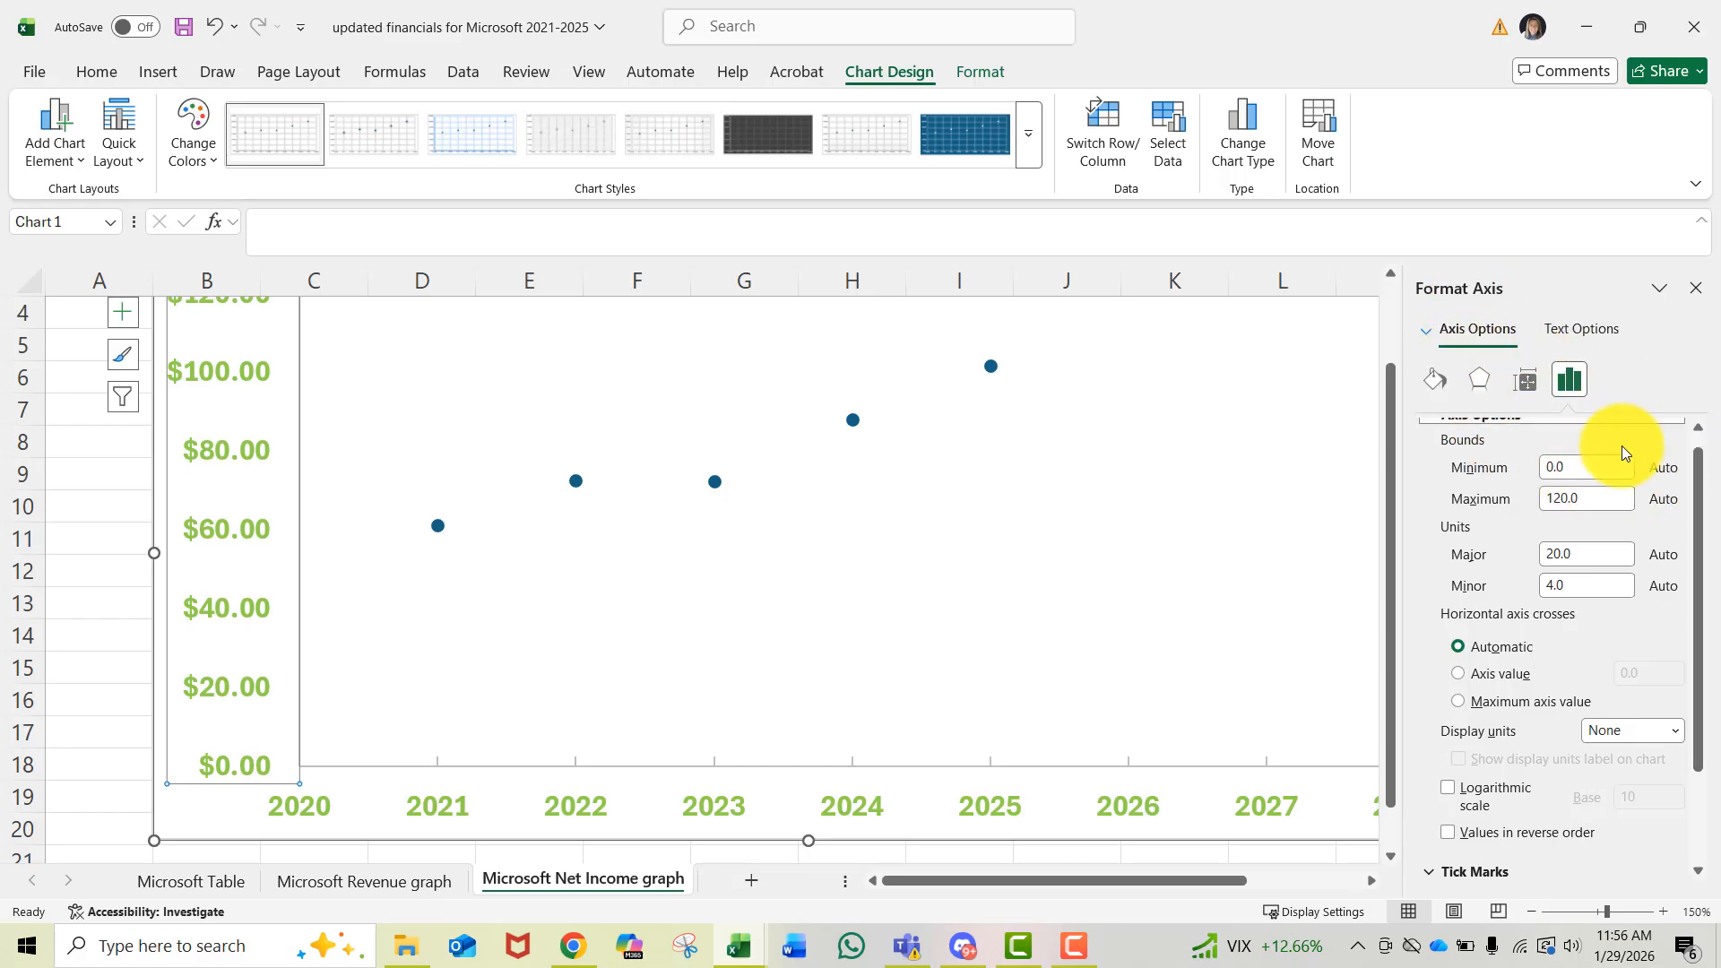
scroll(1644, 628, down, 3)
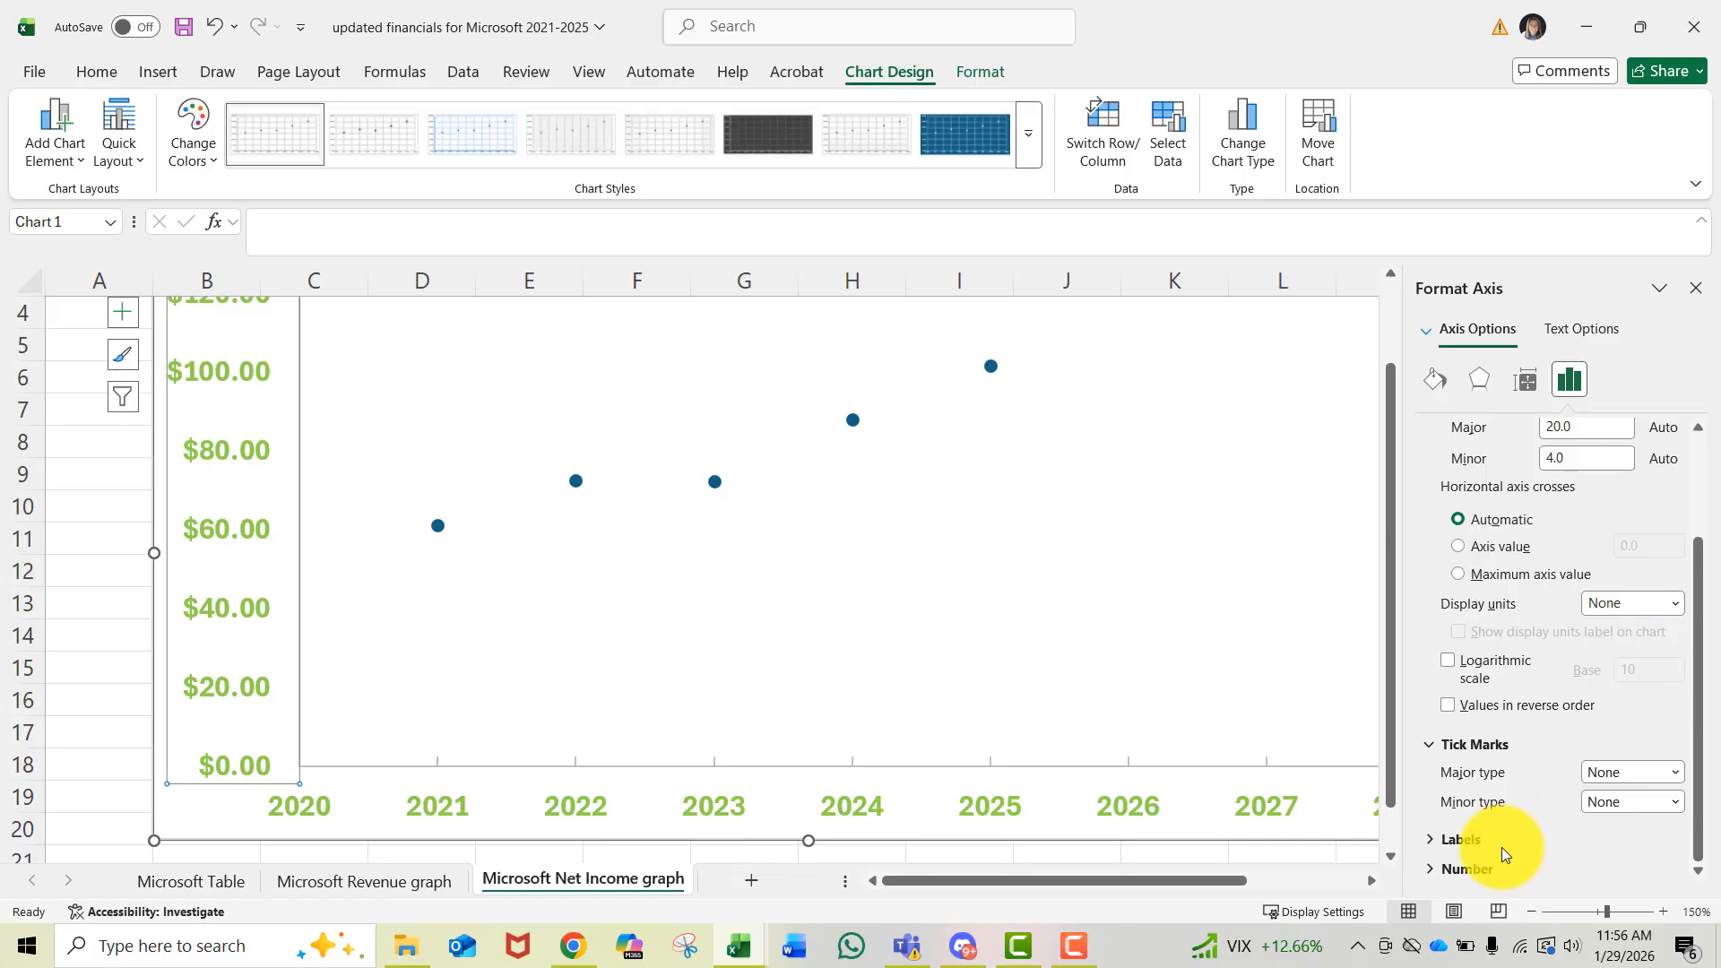
click(1467, 874)
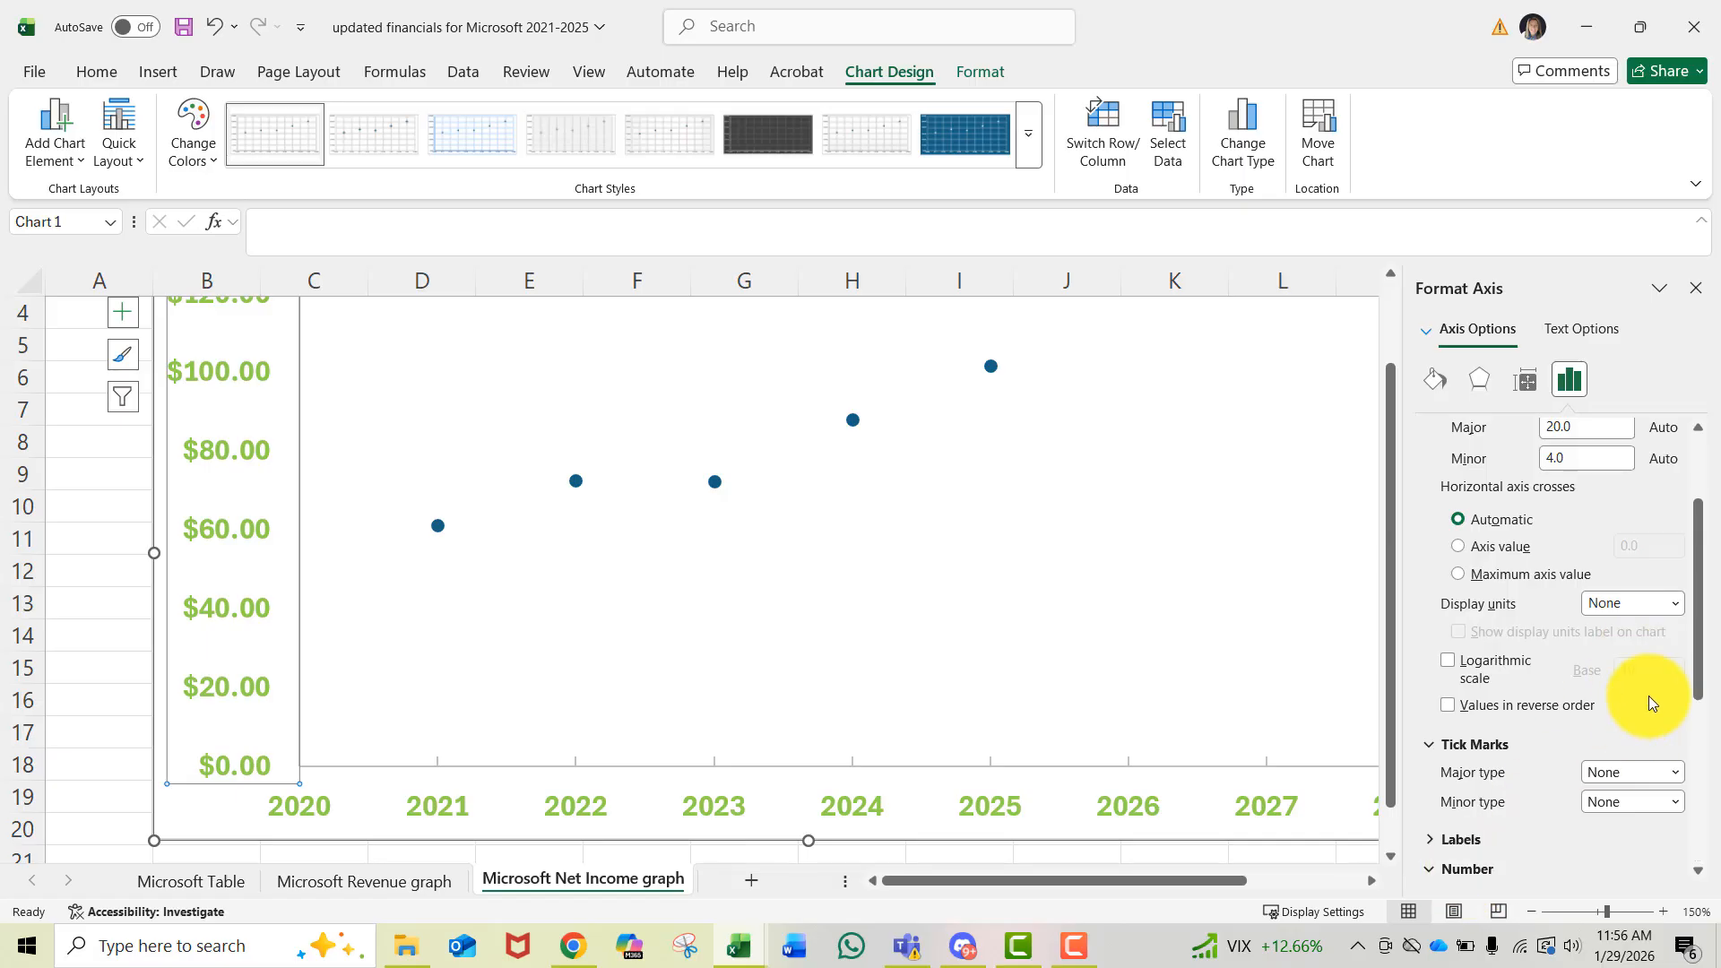
scroll(1648, 695, down, 4)
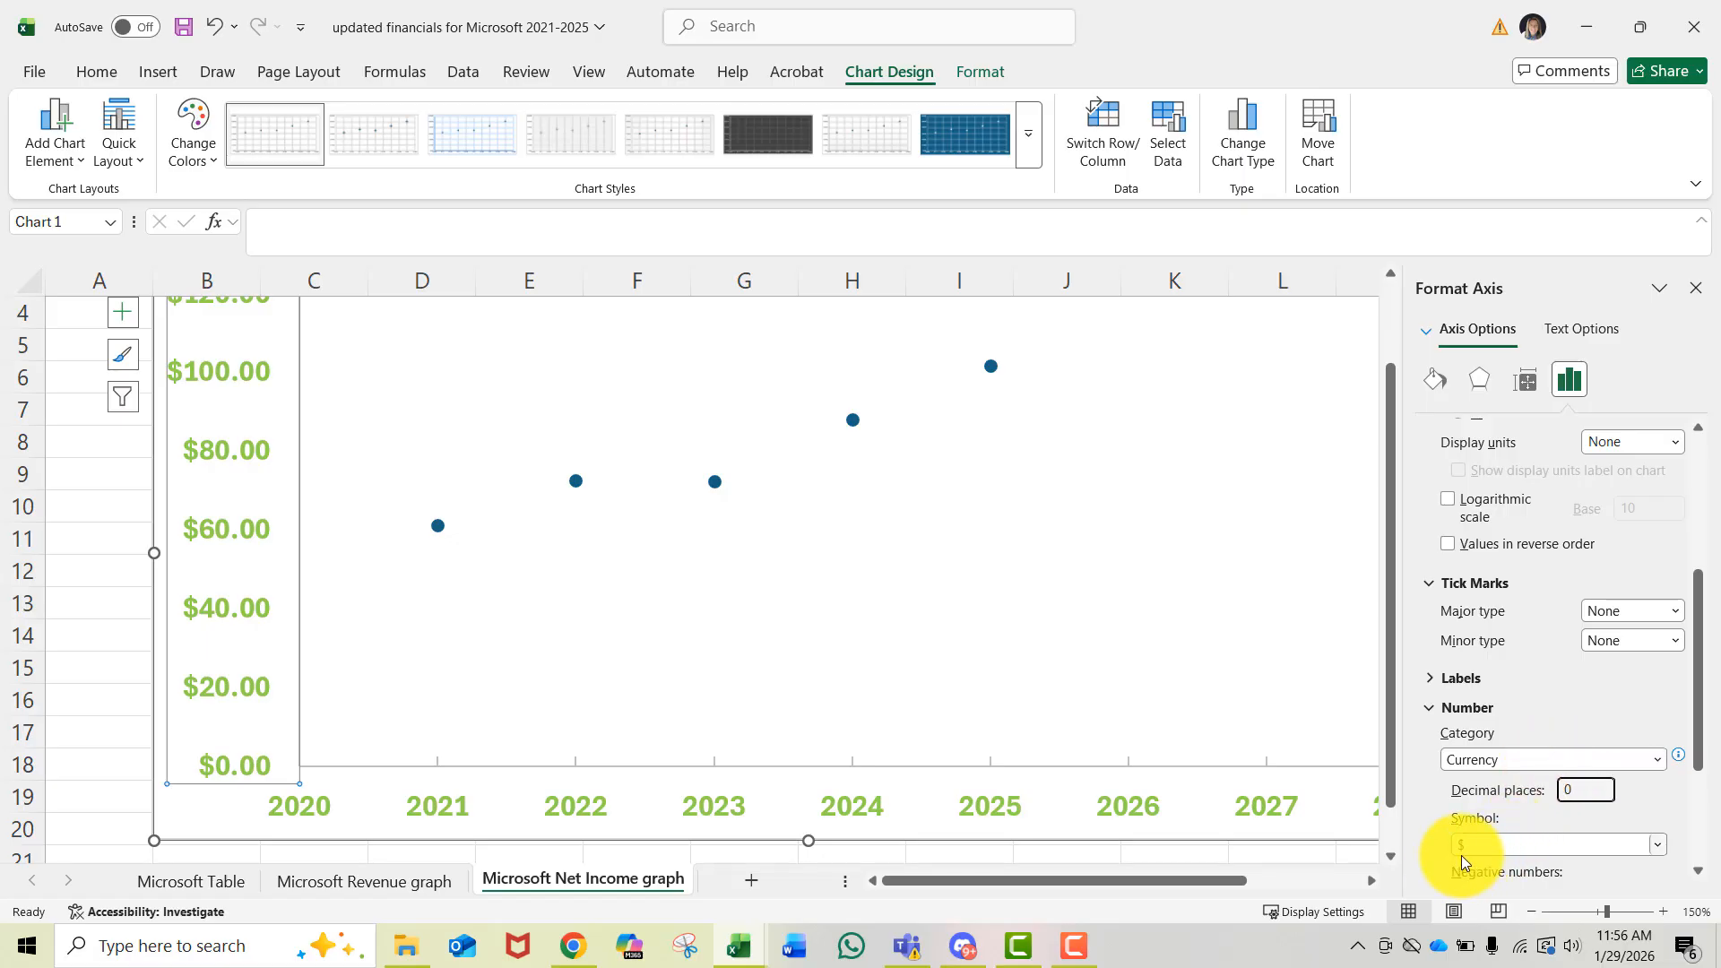
scroll(1479, 843, down, 2)
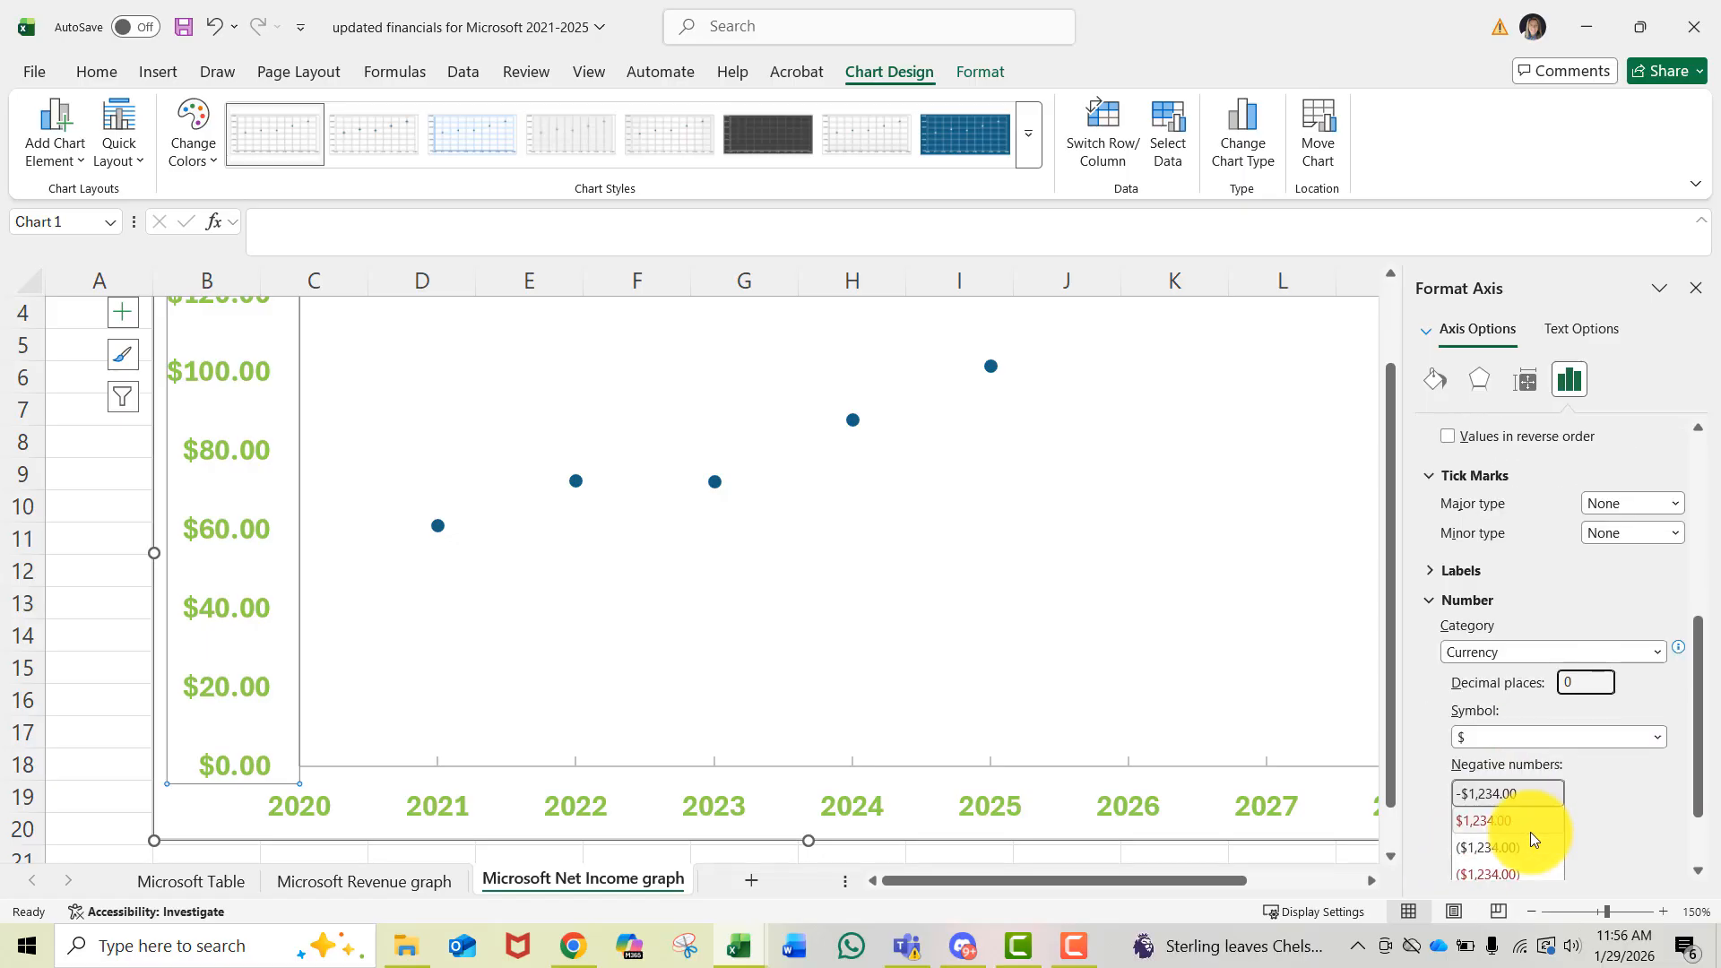
scroll(1530, 832, up, 7)
click(728, 722)
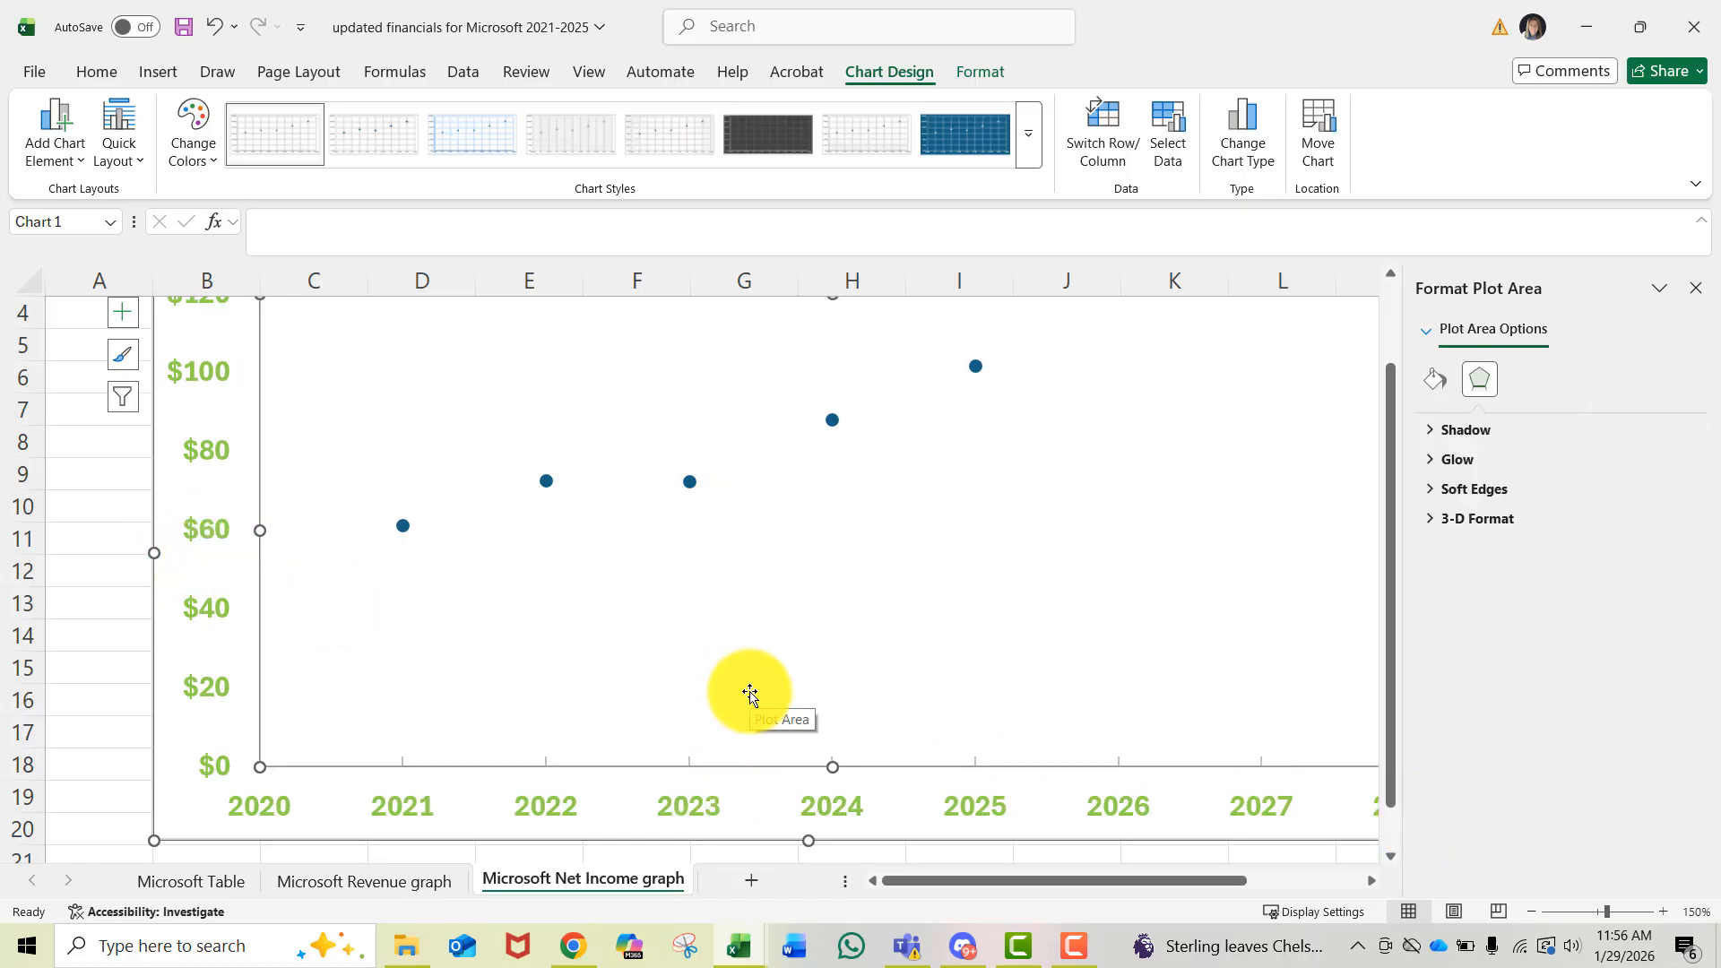
- Set the vertical axis major tick mark type to Inside
click(207, 532)
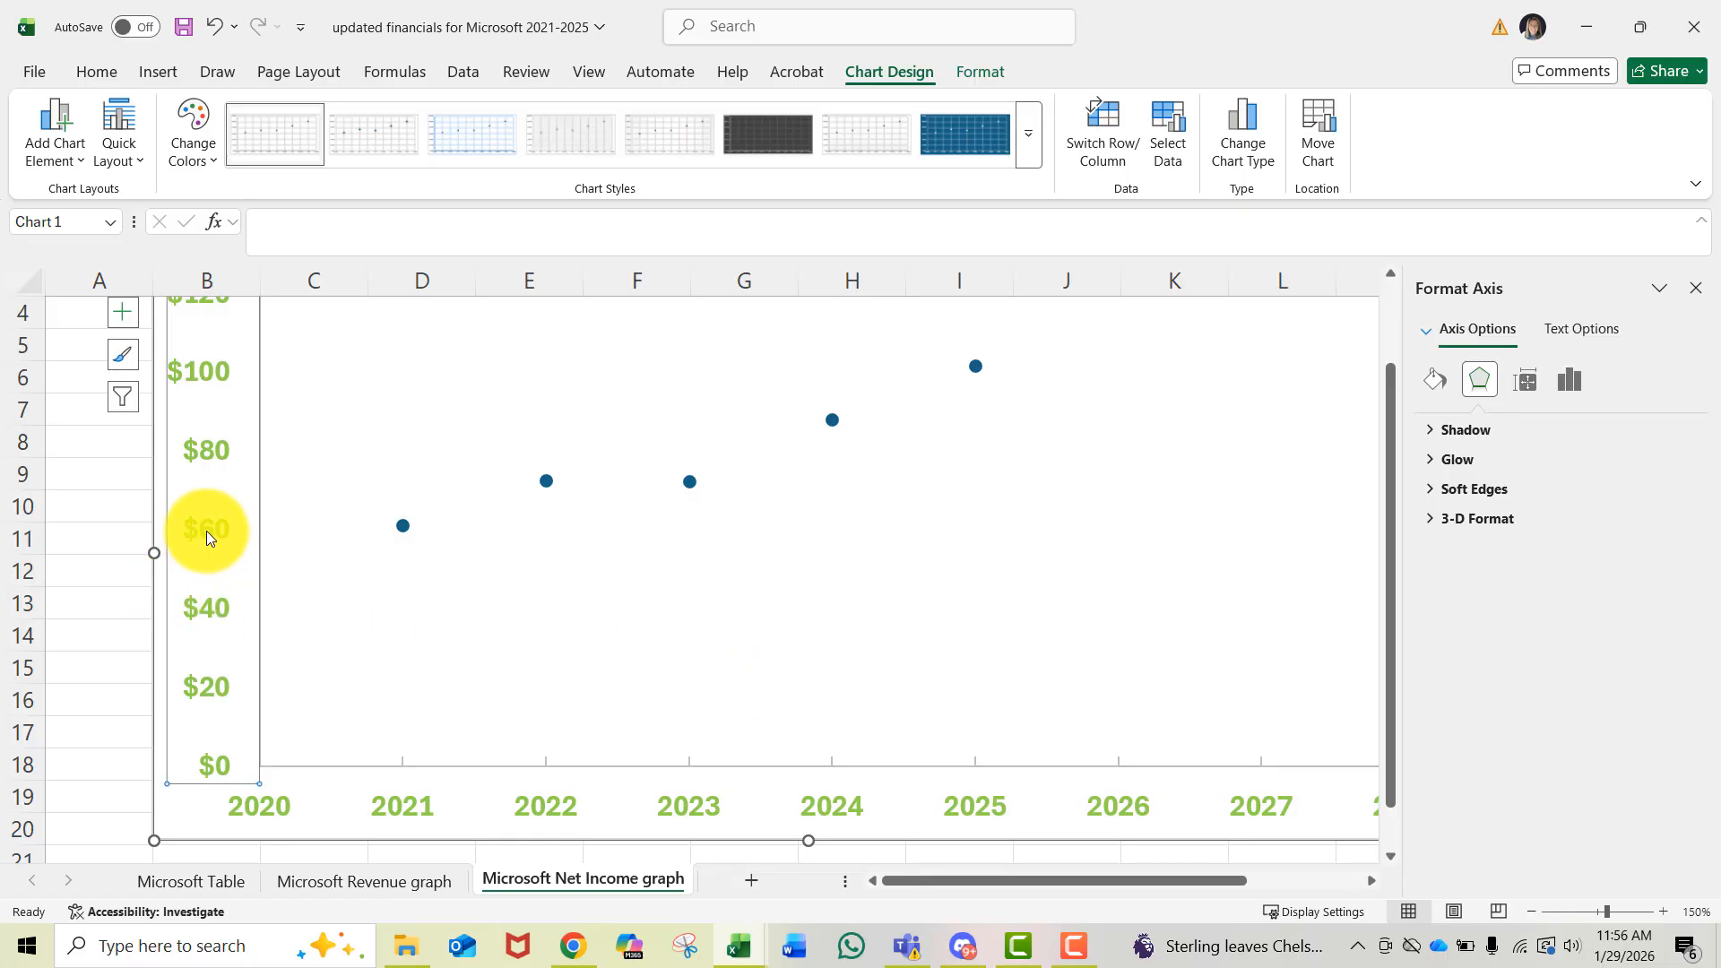
click(1576, 376)
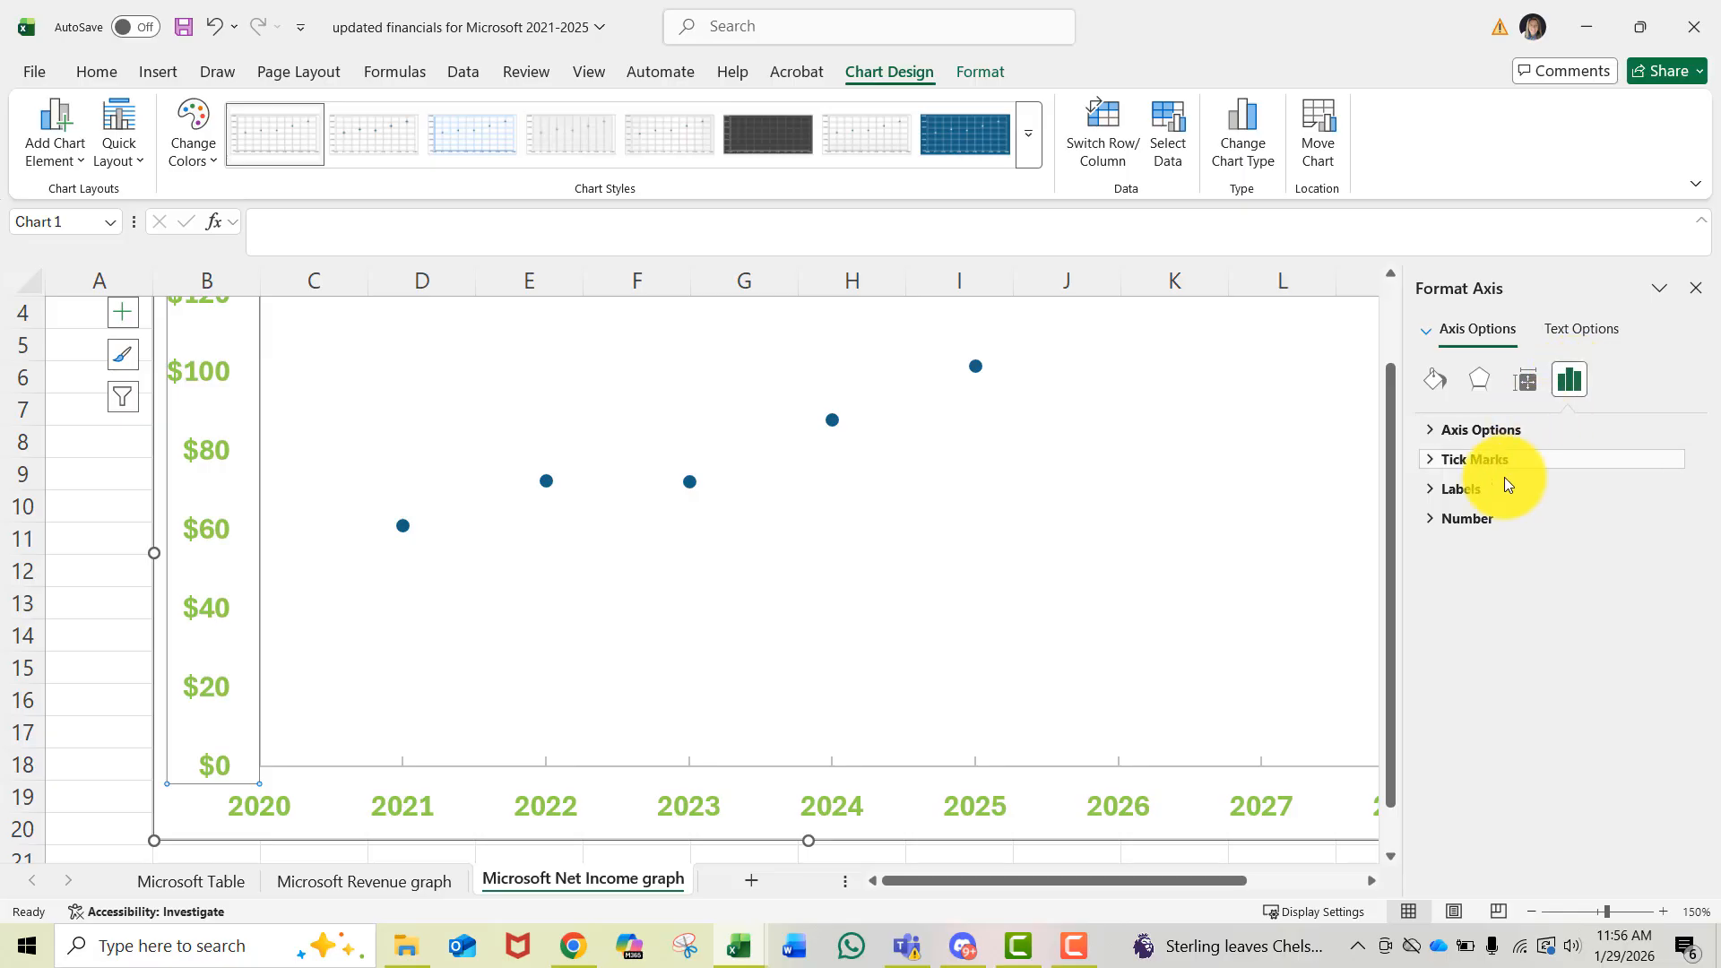
click(1478, 461)
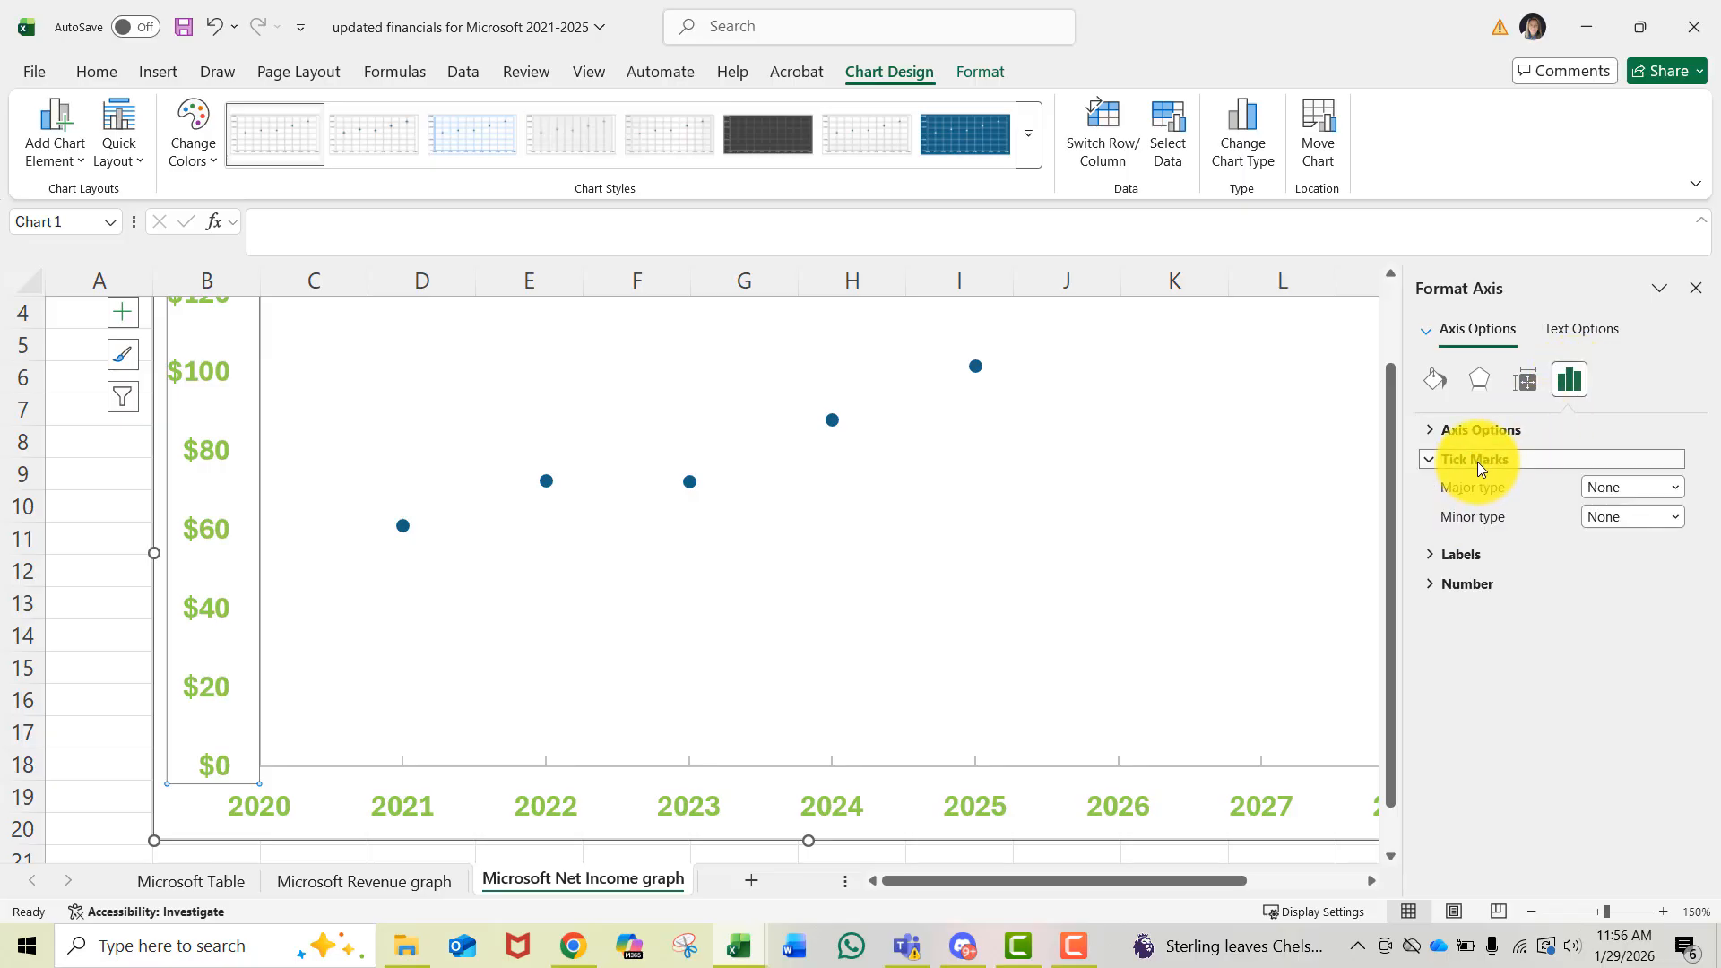
click(1616, 485)
click(1610, 536)
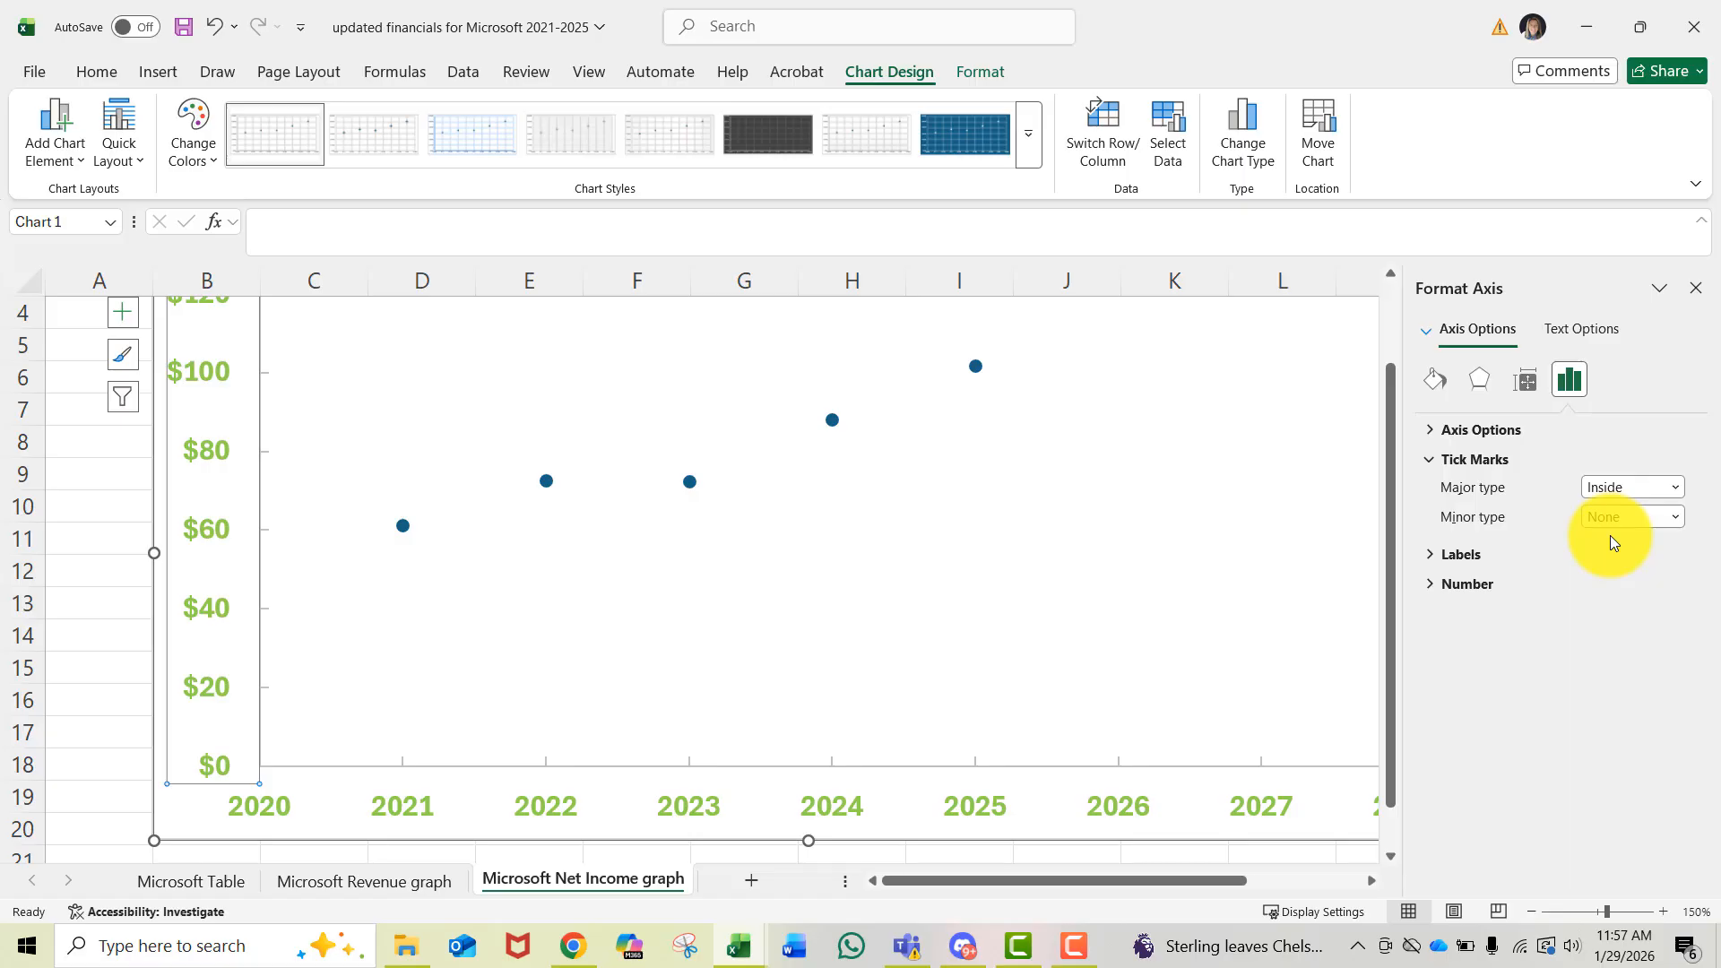
click(995, 672)
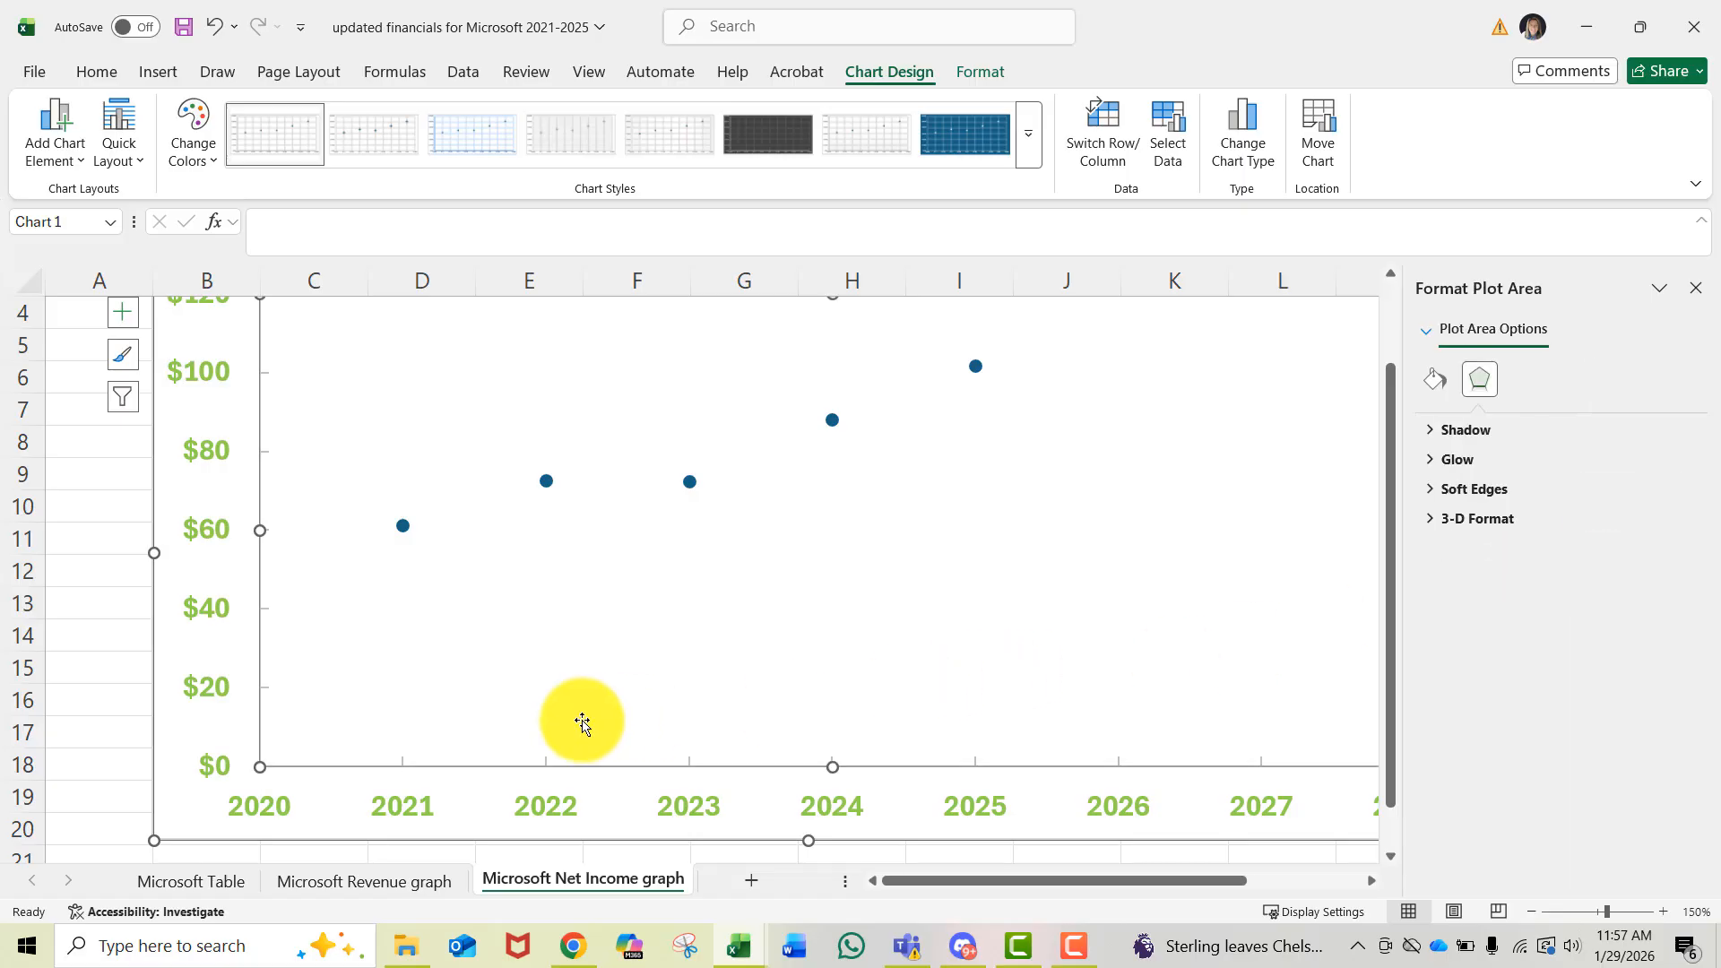
- Set the vertical axis maximum bound to 150
scroll(582, 717, up, 1)
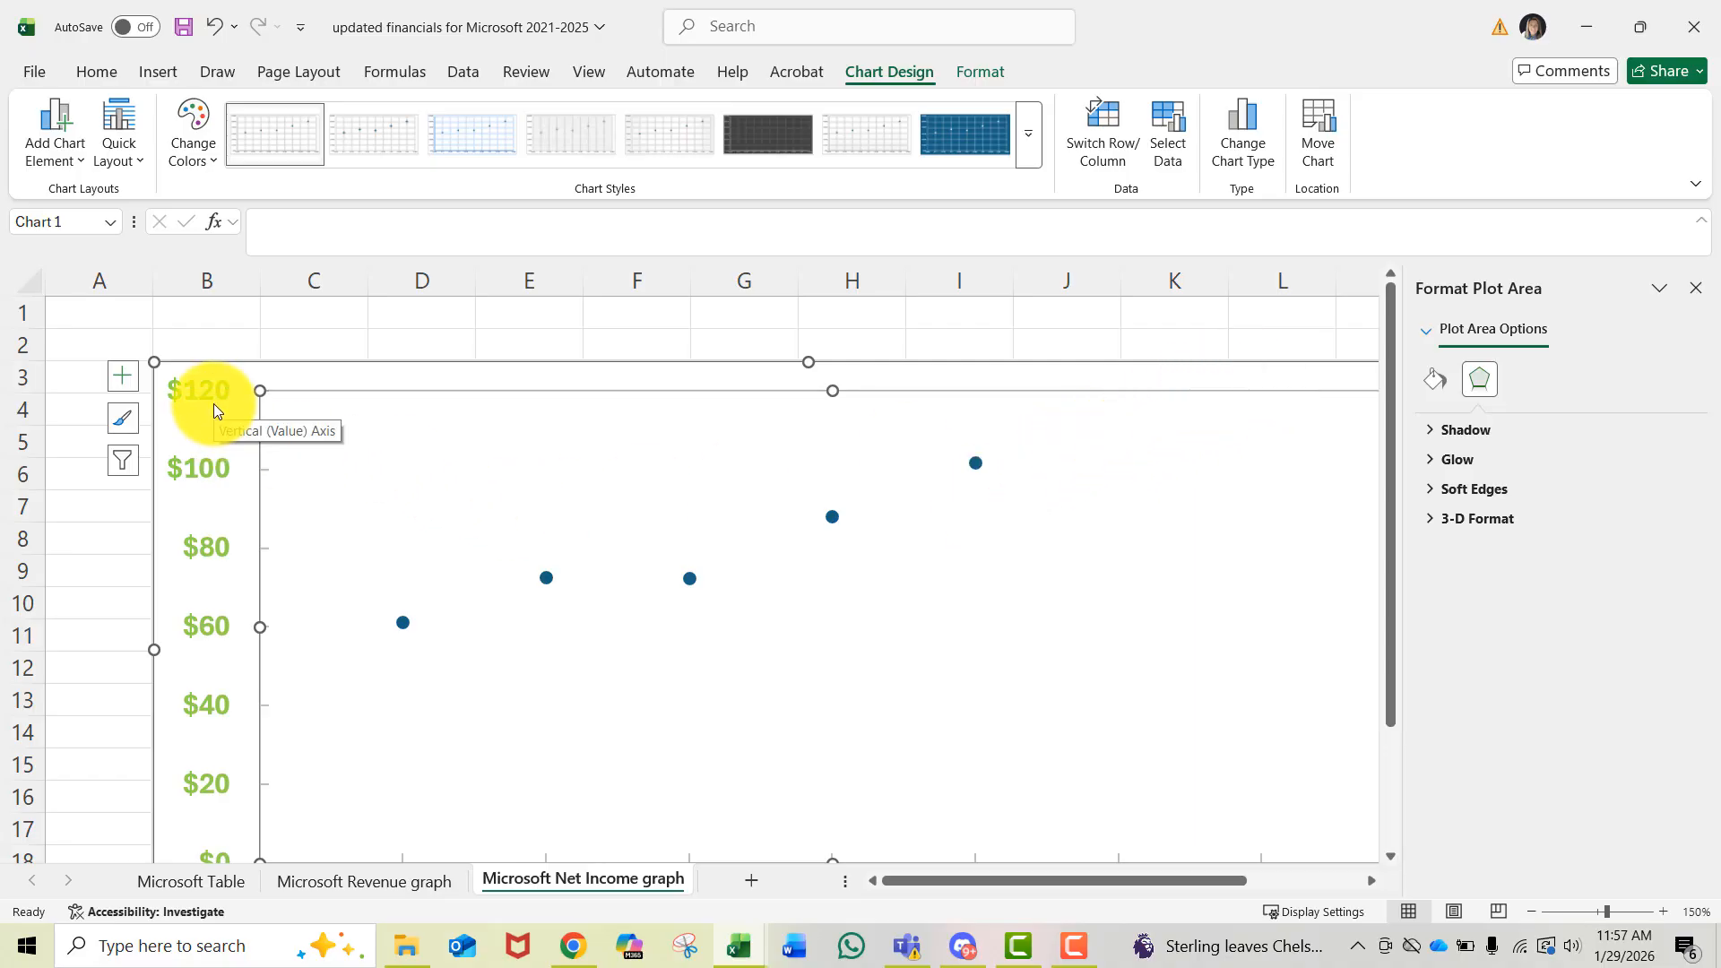
click(196, 464)
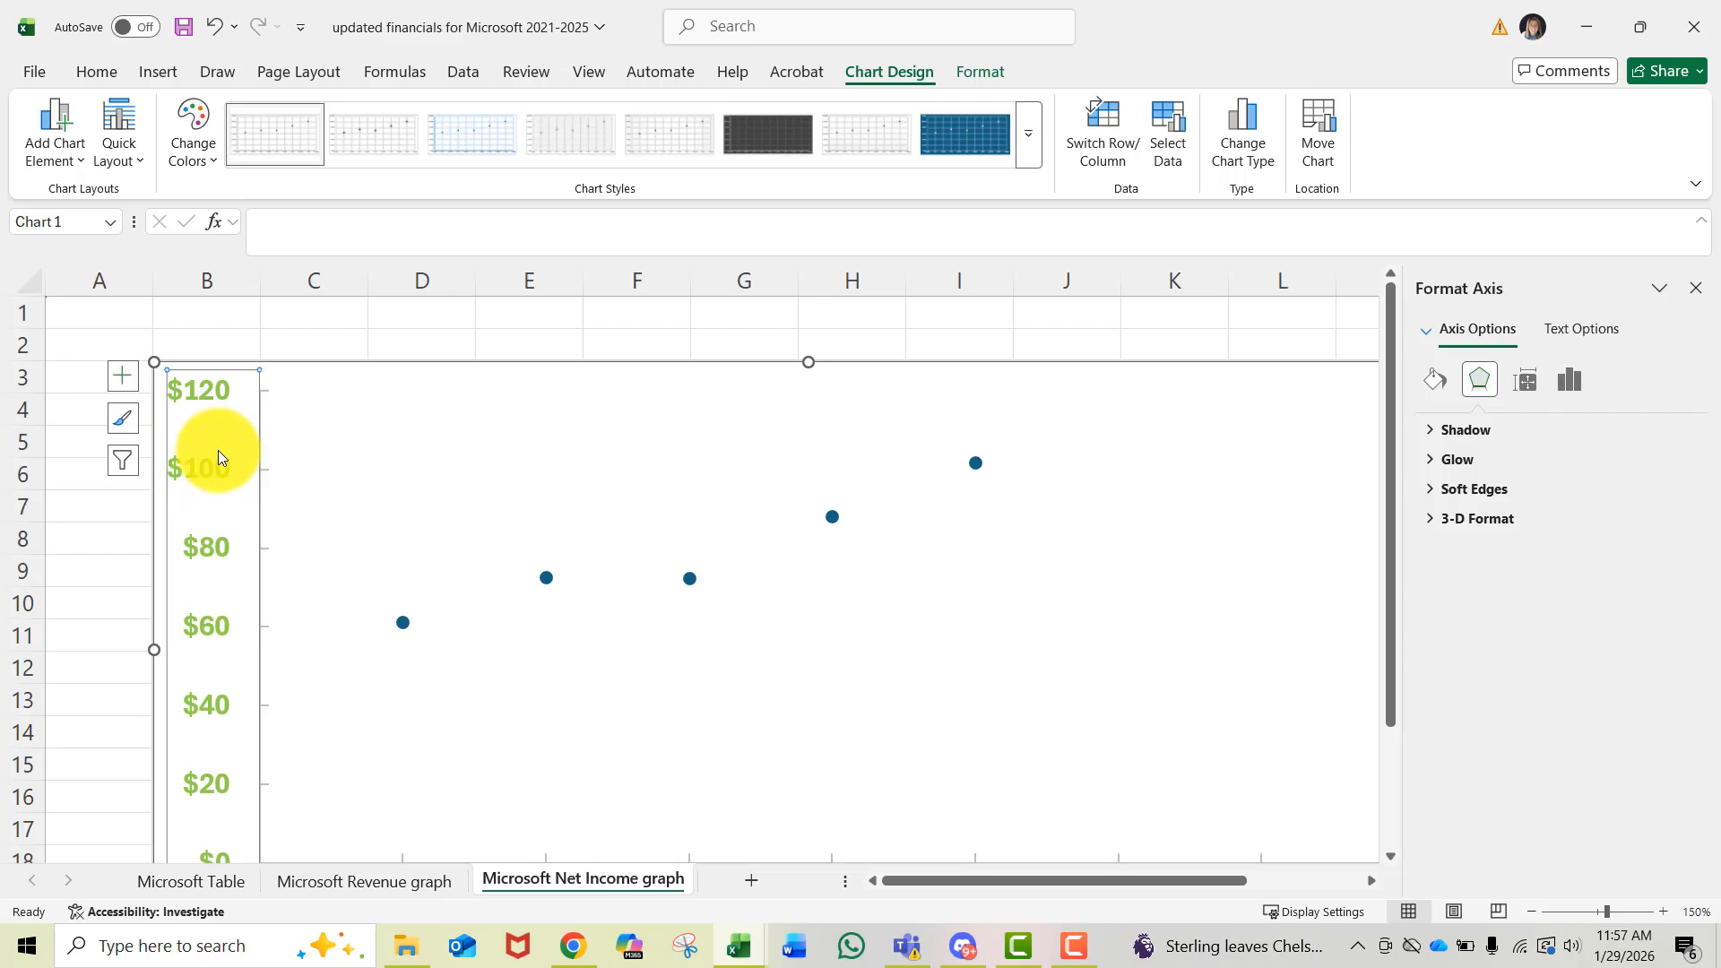
click(1575, 381)
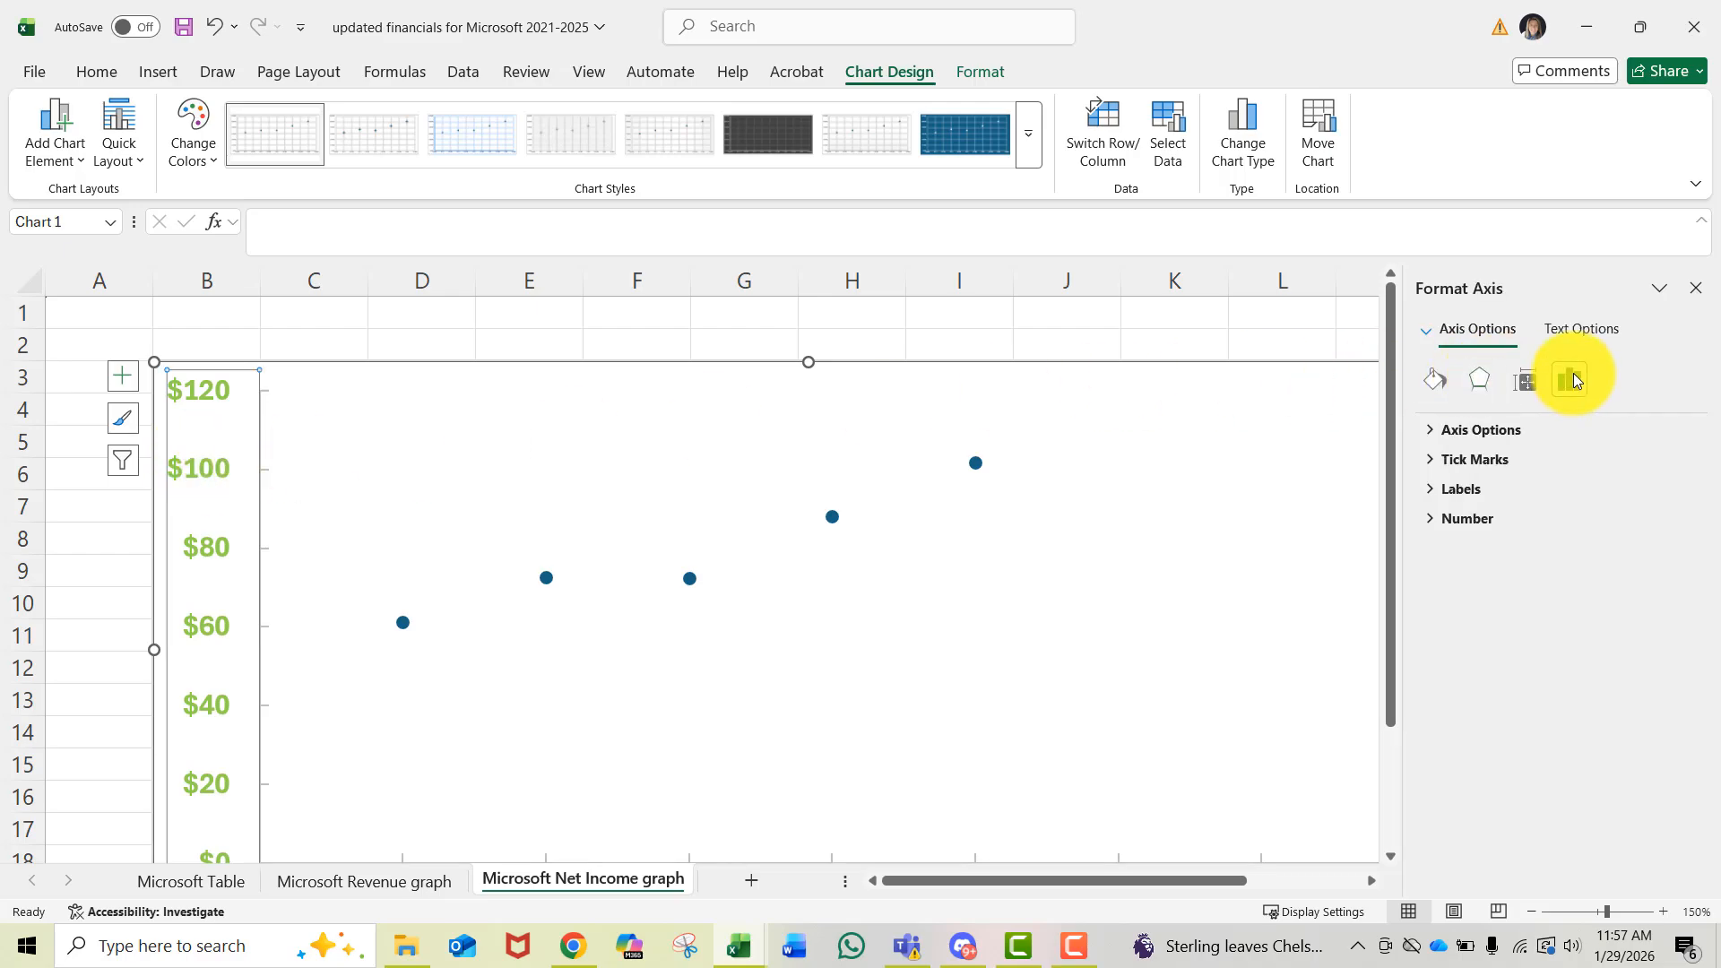
click(1497, 432)
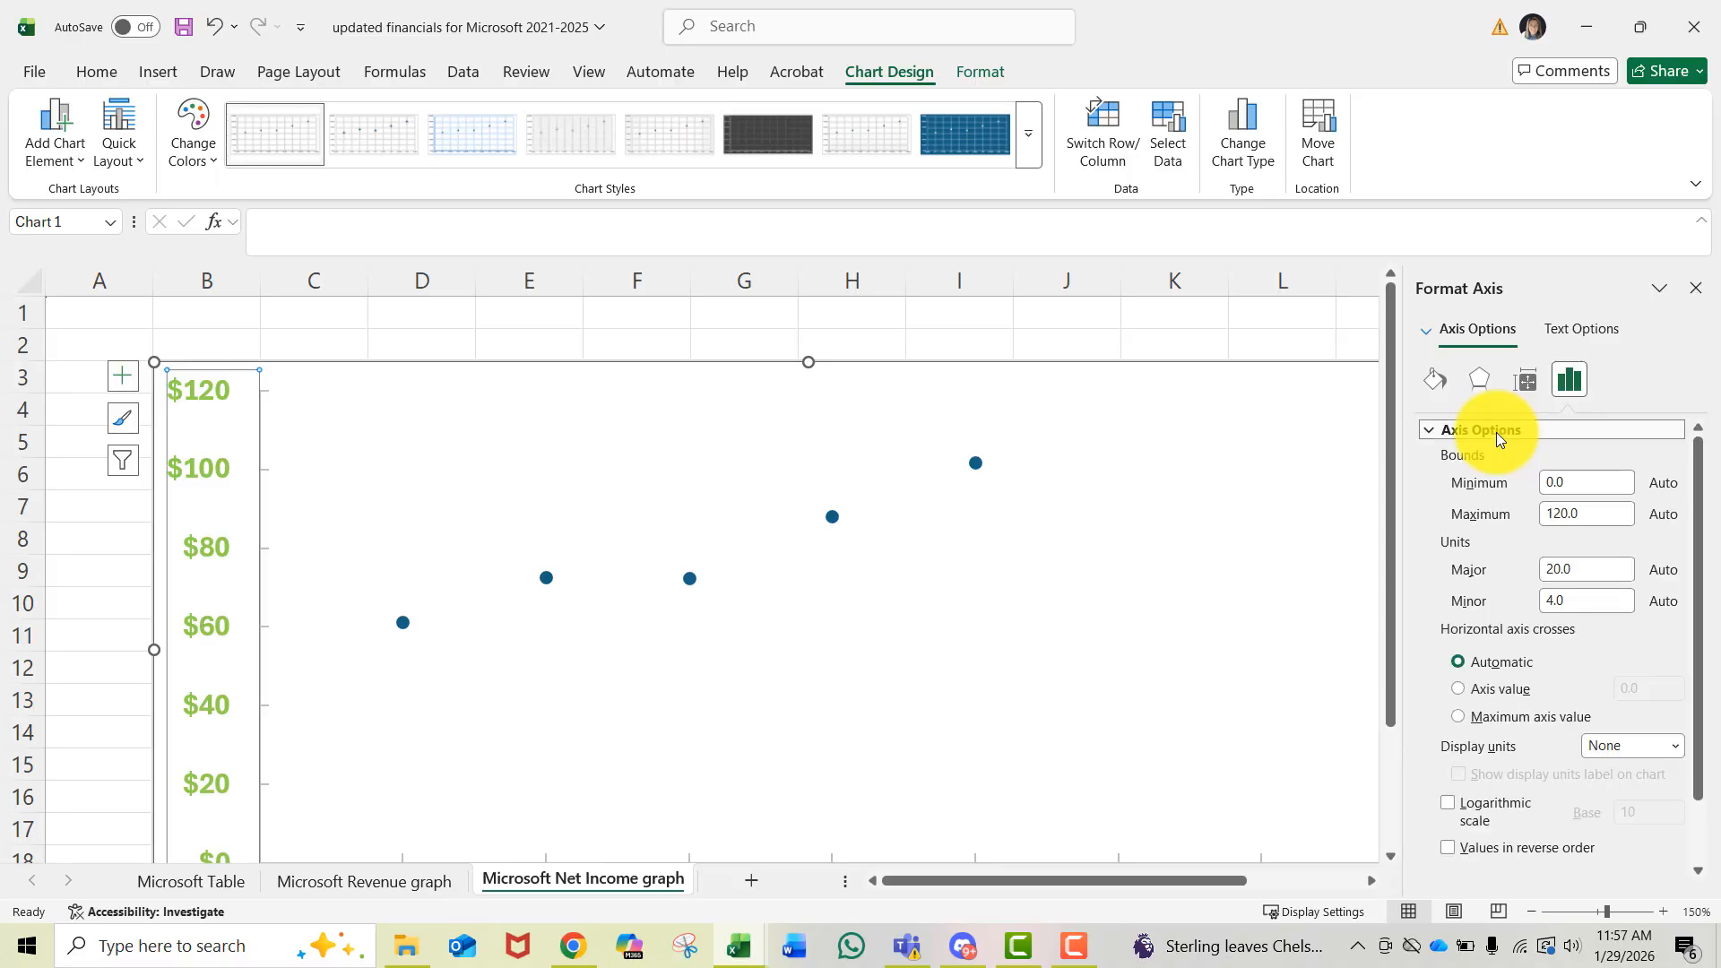
drag(1554, 513, 1592, 510)
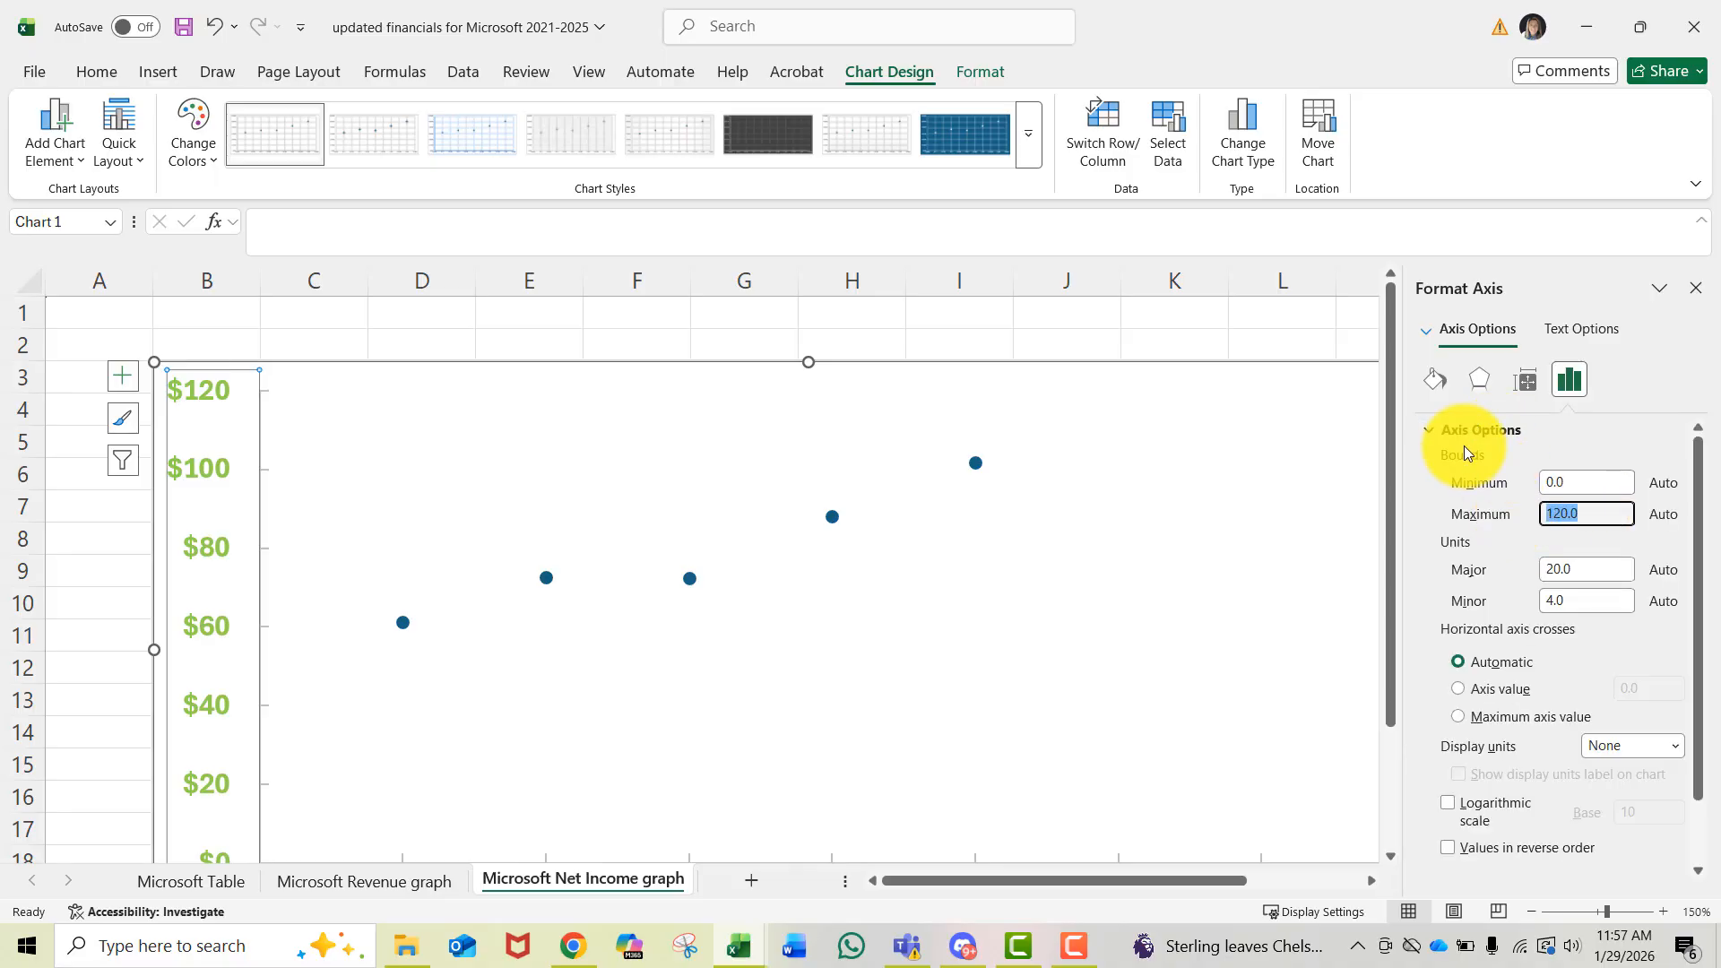
text(150)
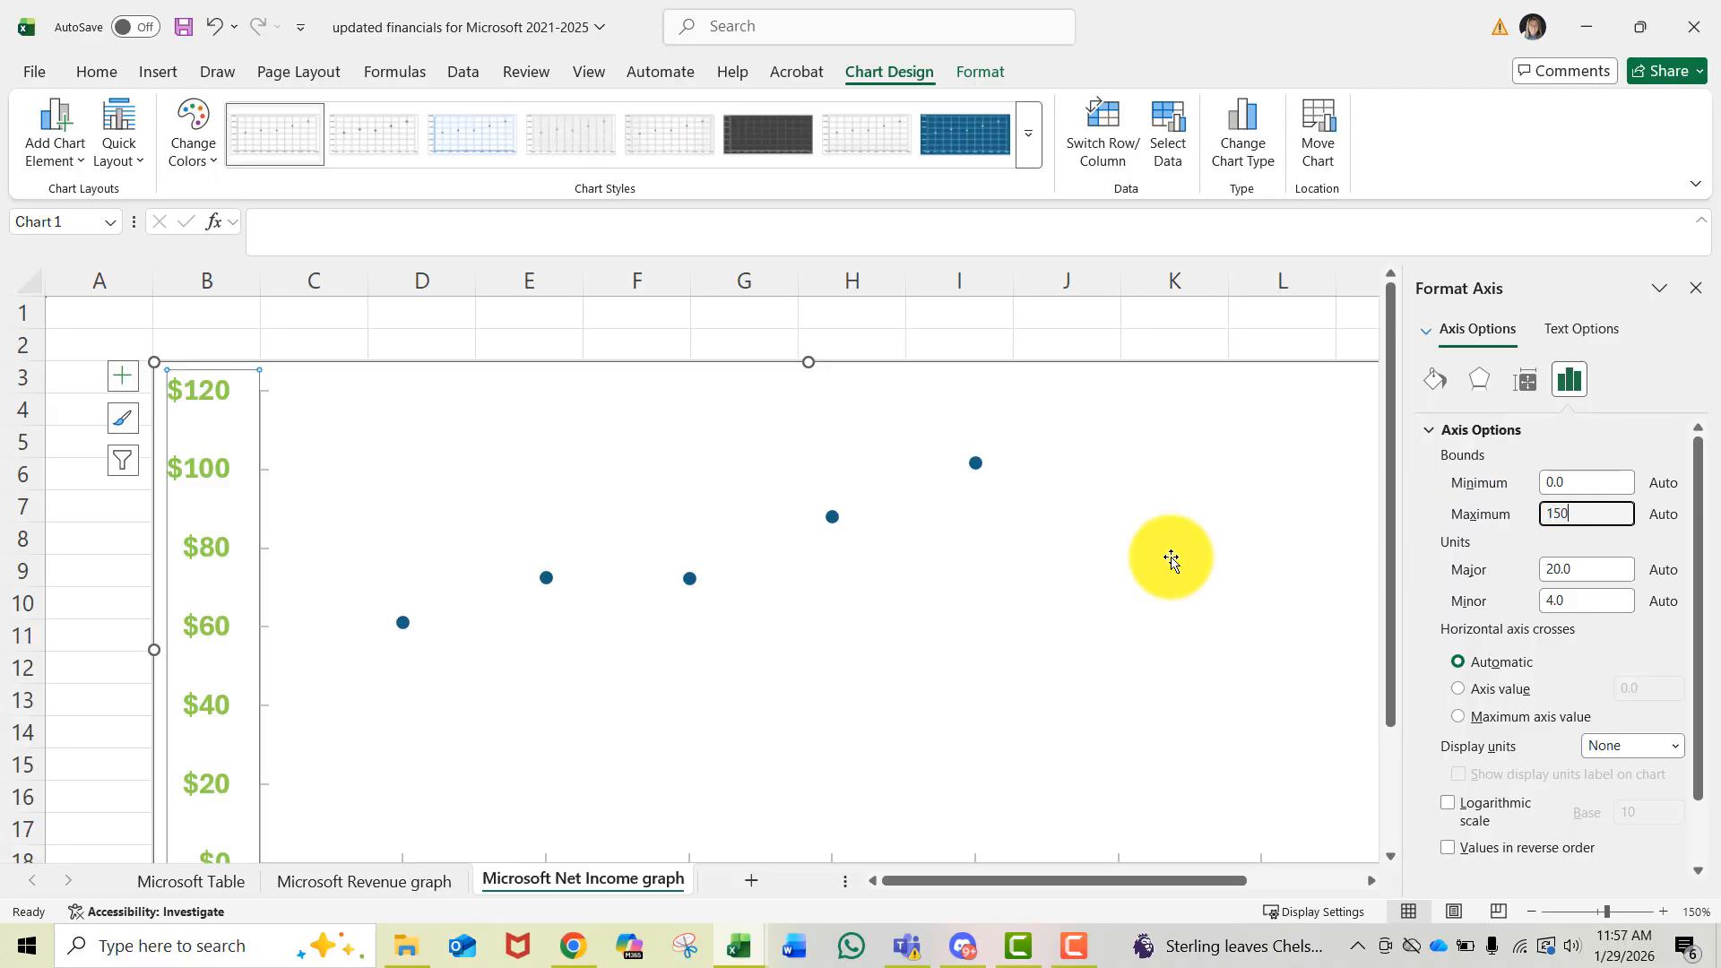
click(1170, 559)
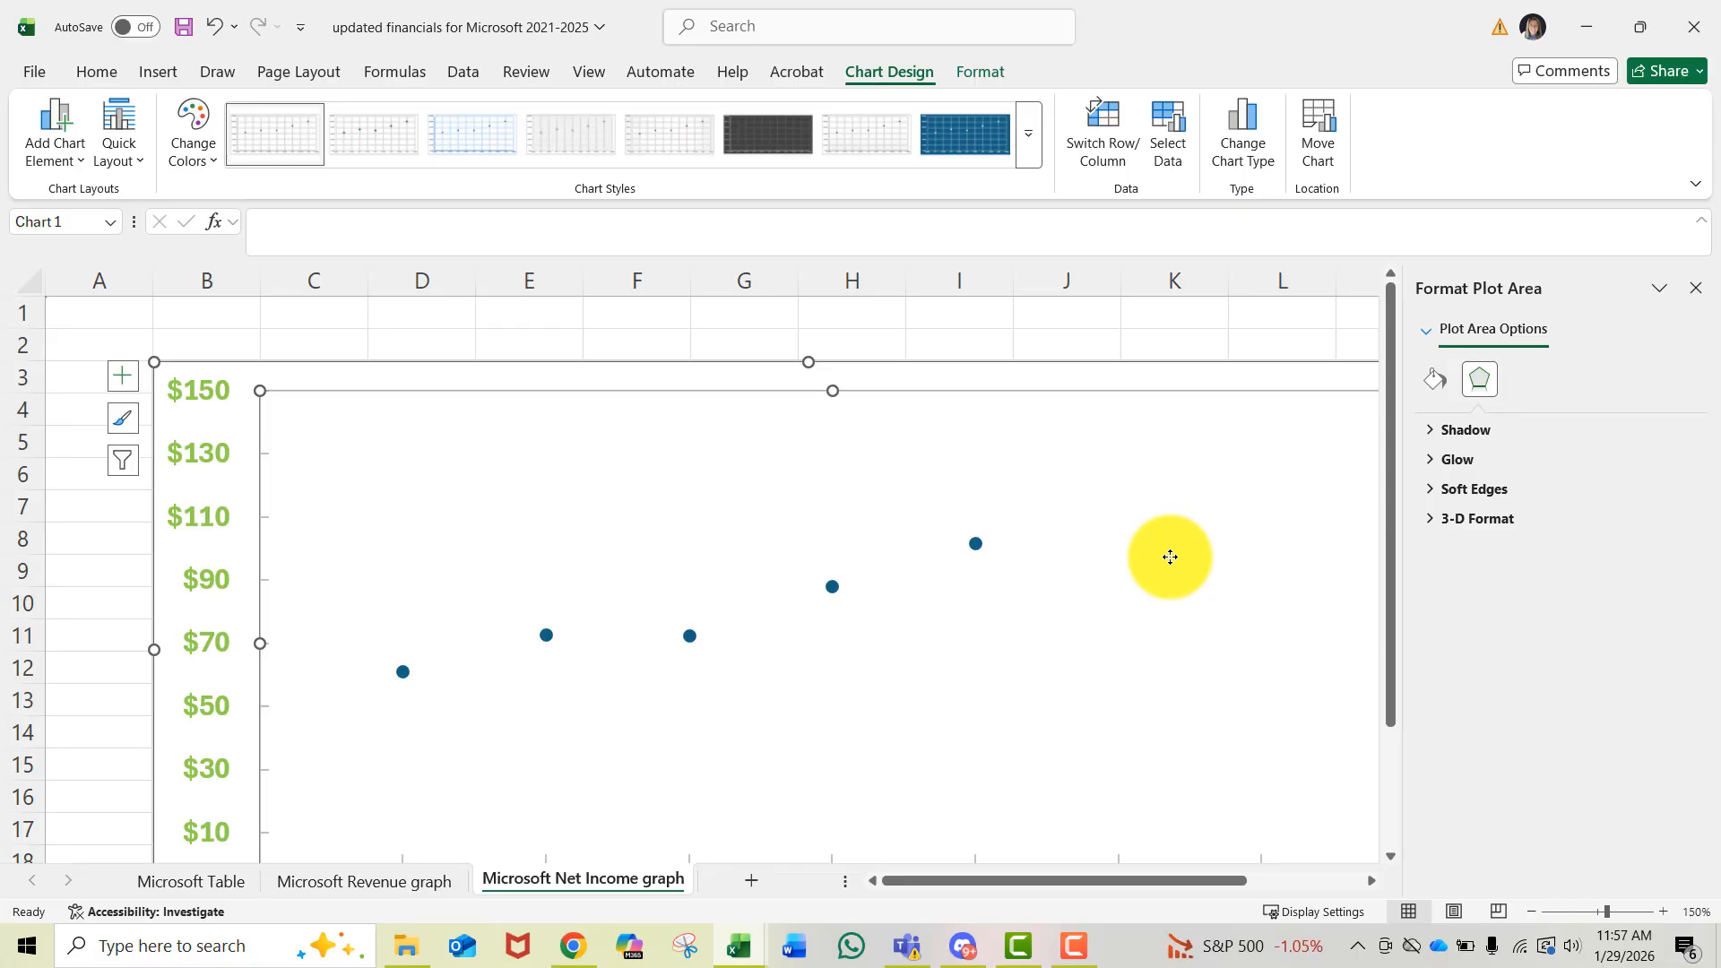
- Set the vertical axis minimum bound to 30
scroll(905, 687, down, 1)
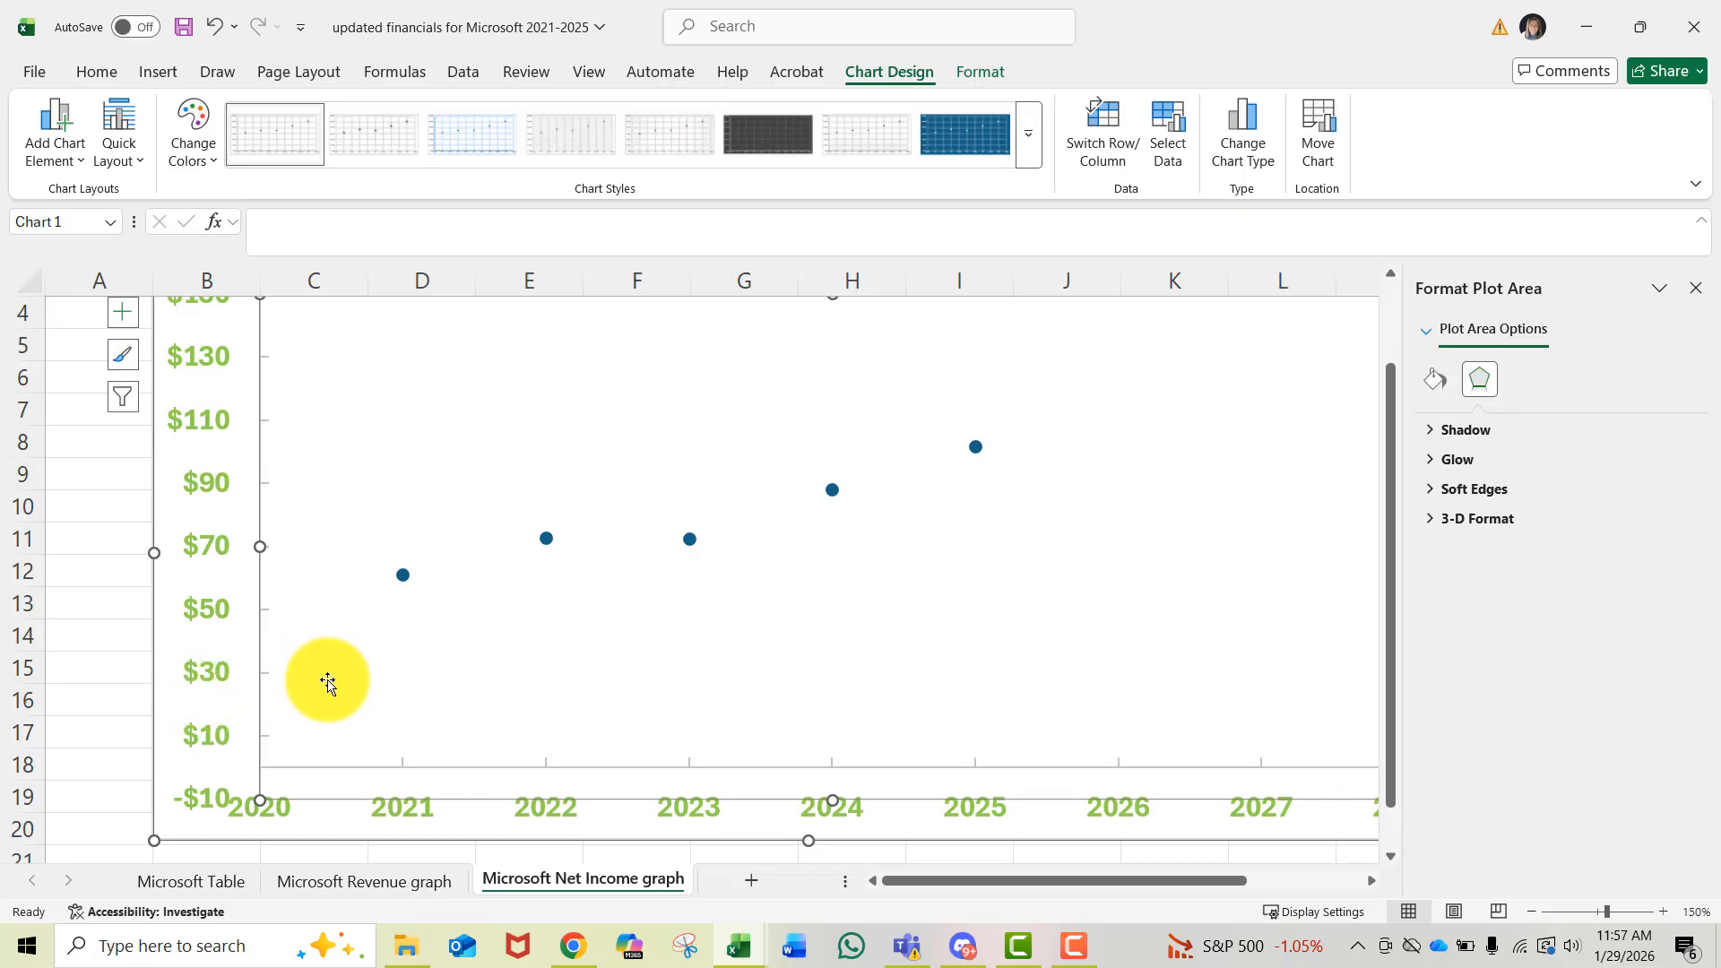
scroll(293, 678, up, 1)
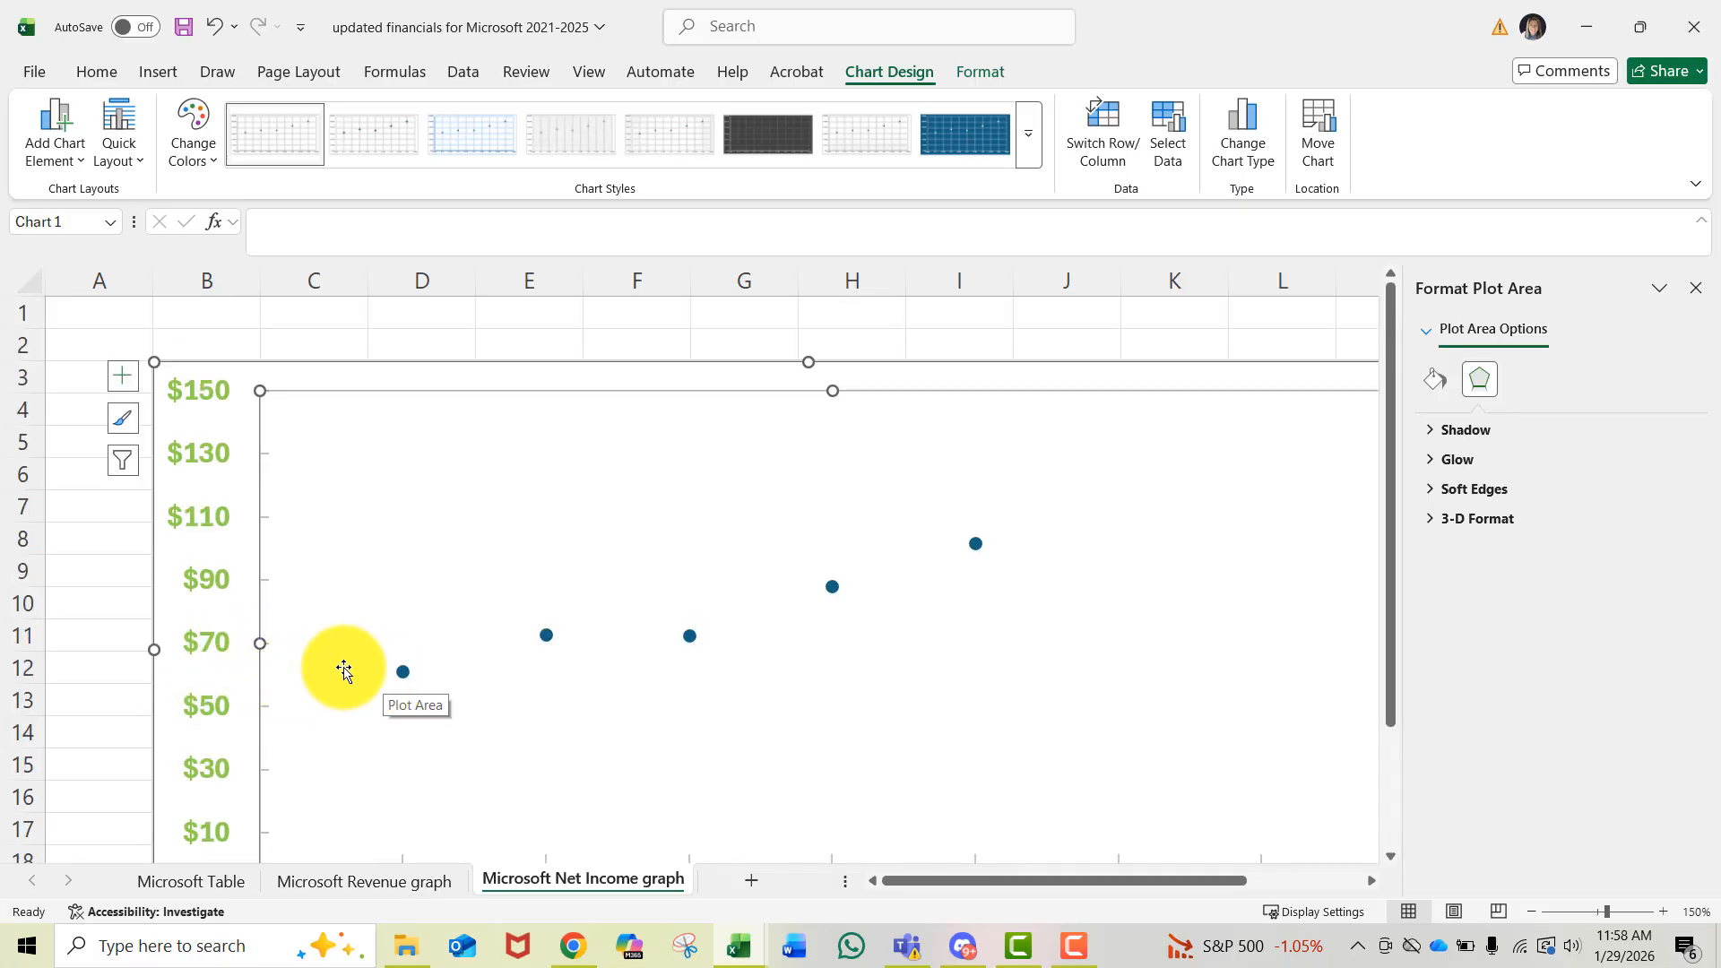
scroll(509, 663, down, 1)
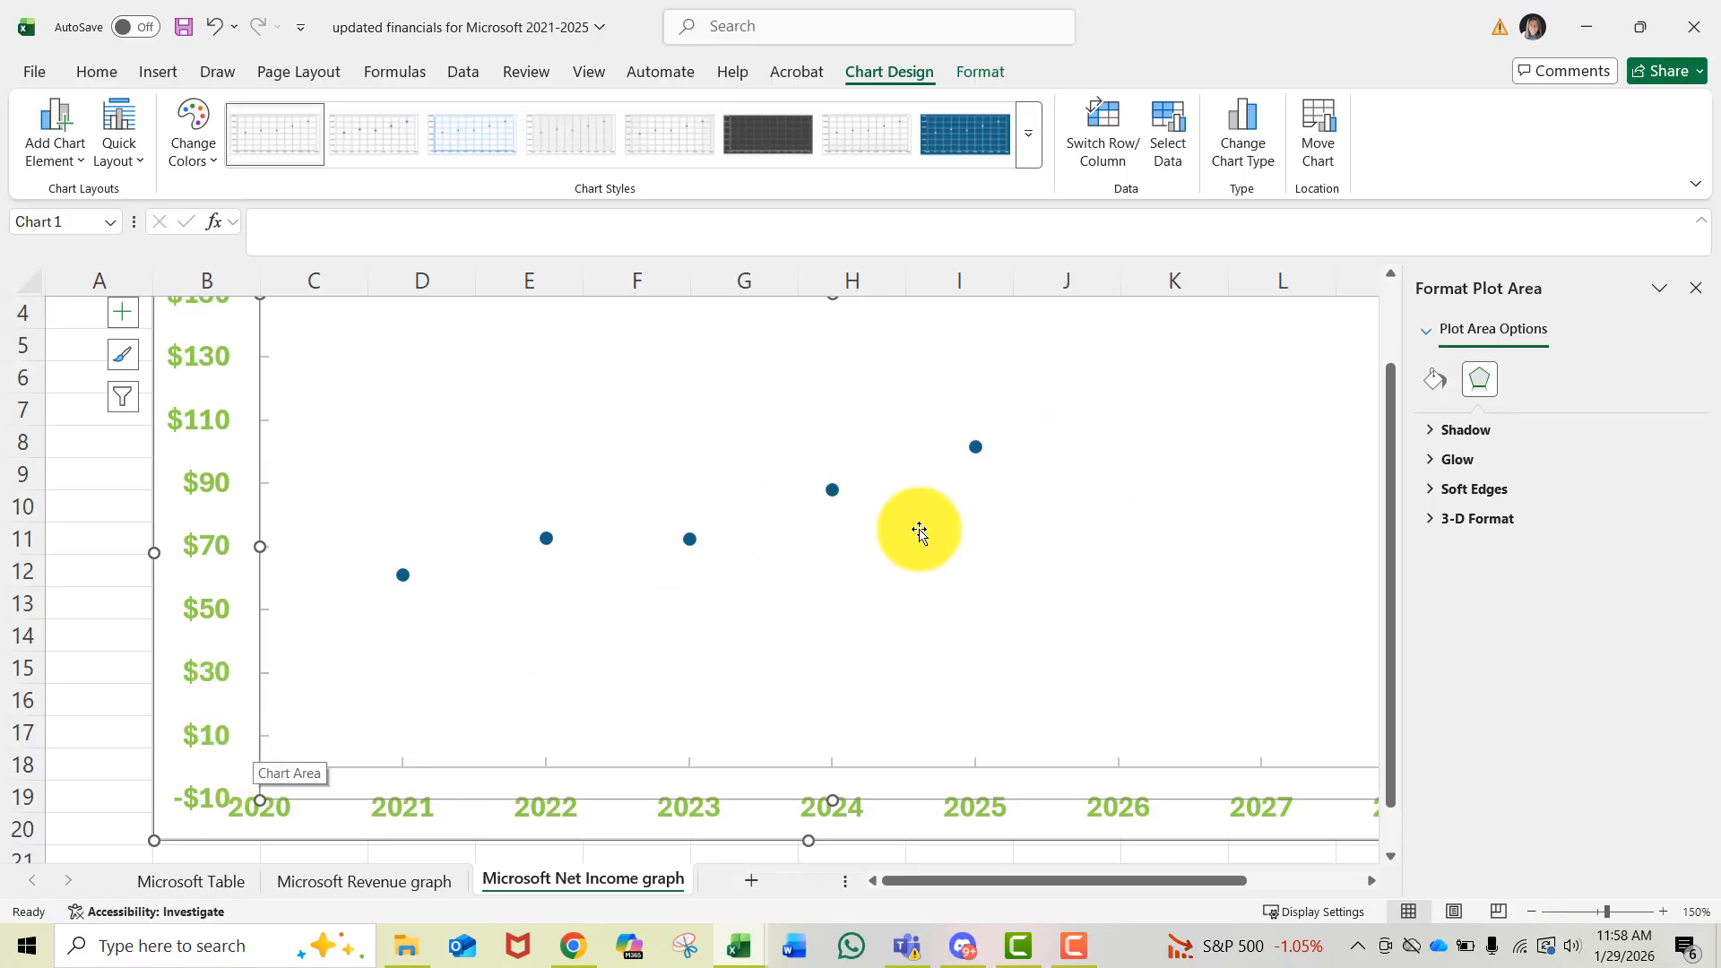
click(211, 675)
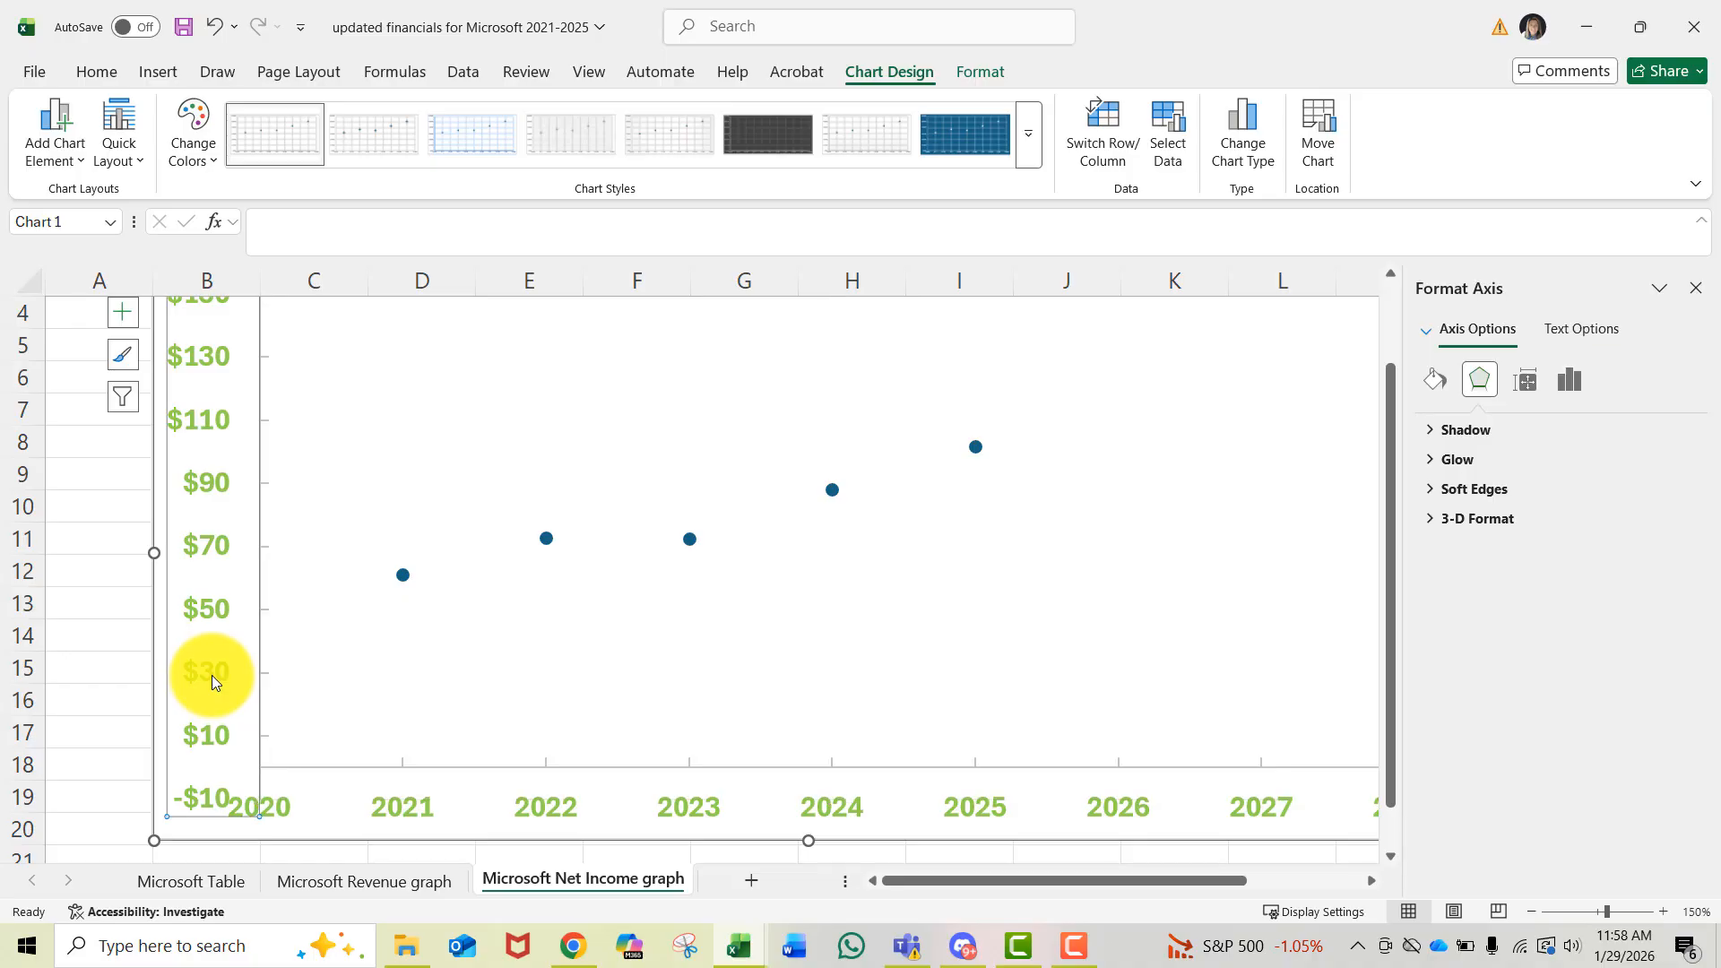
click(1570, 381)
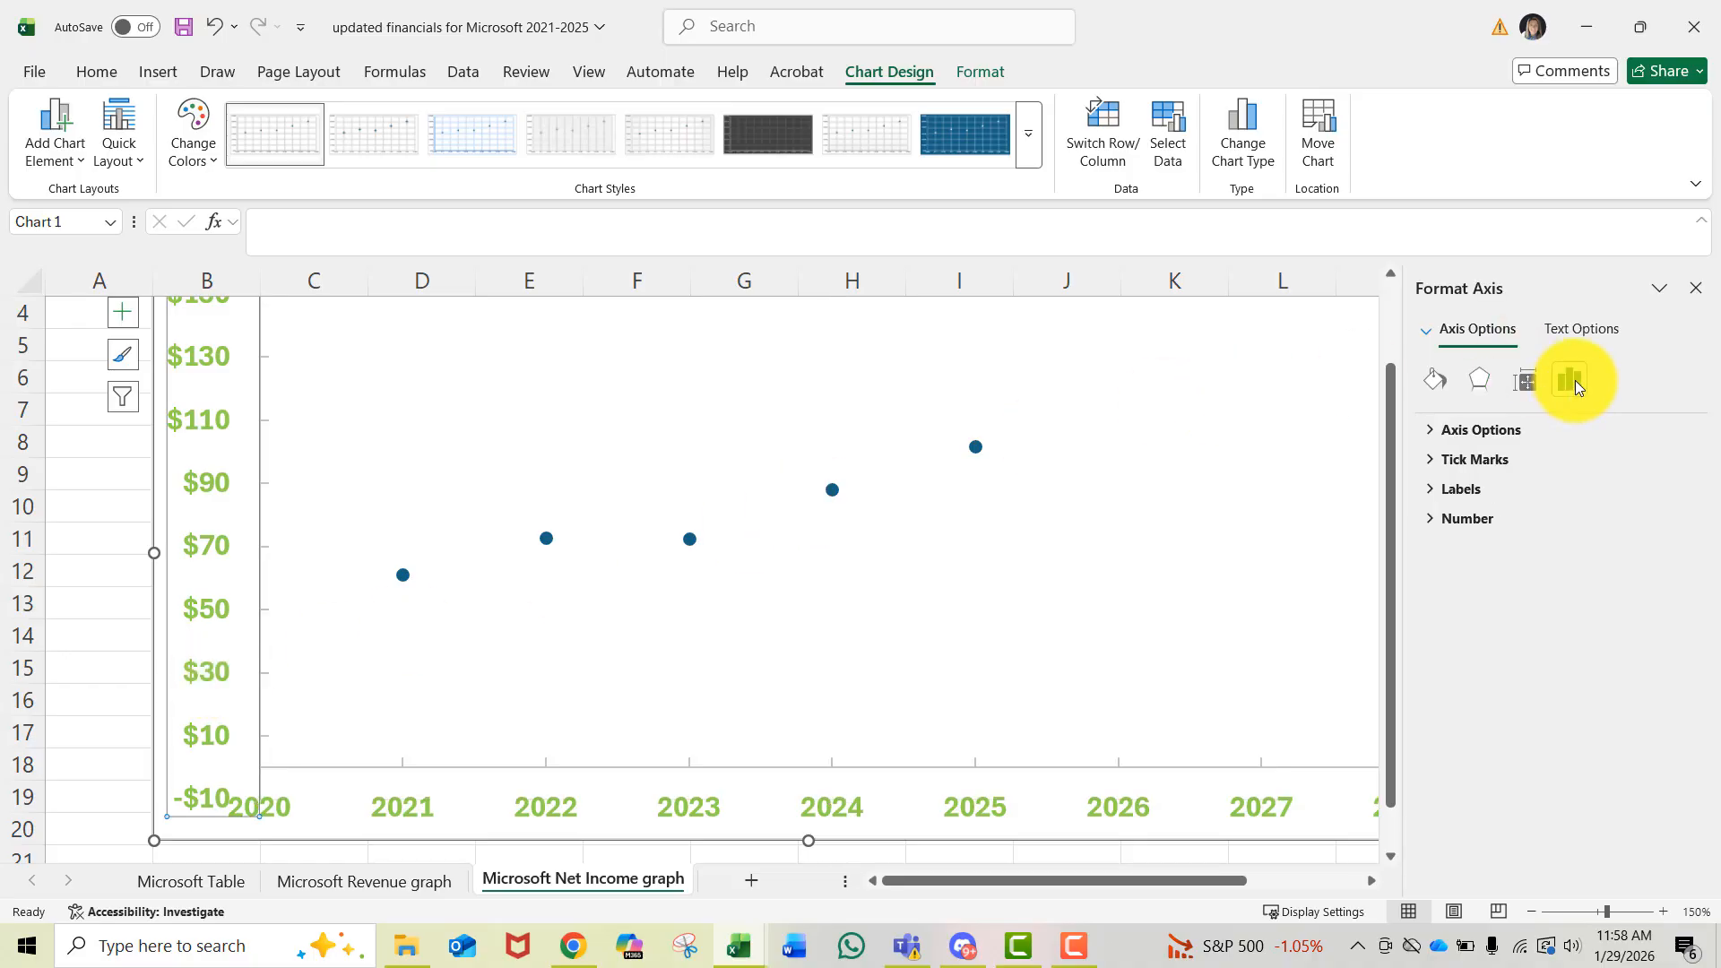
click(1506, 434)
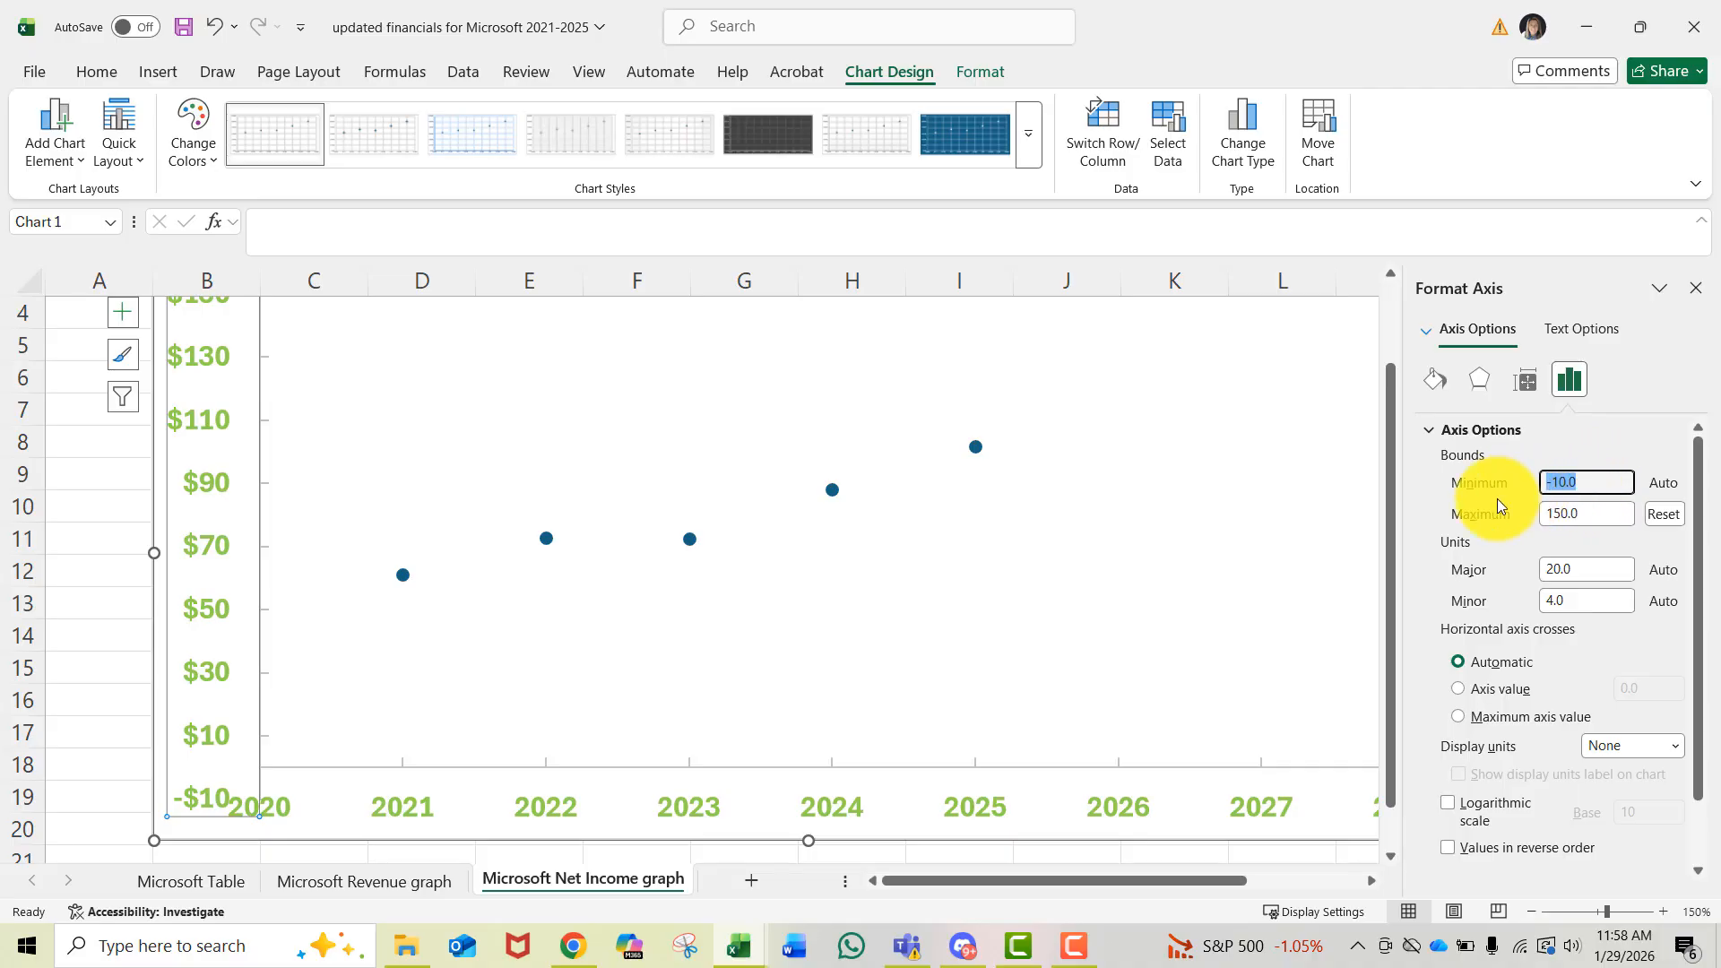
text(30)
click(1224, 665)
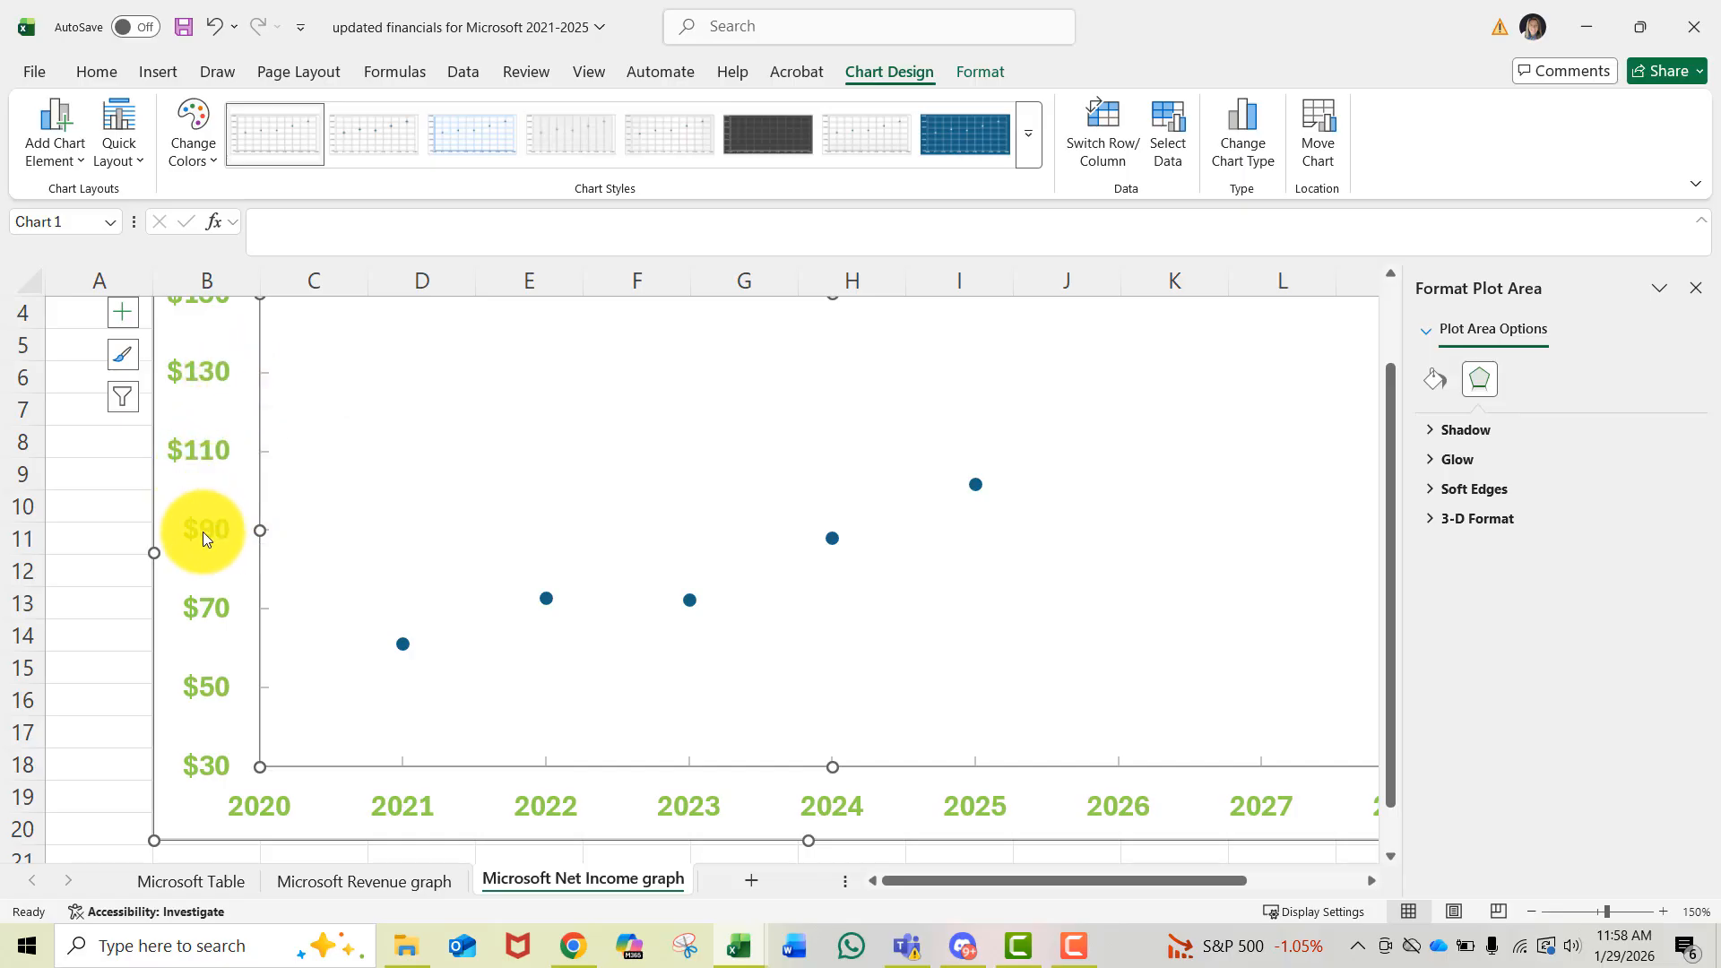
- Set the vertical axis major unit to 10
click(206, 616)
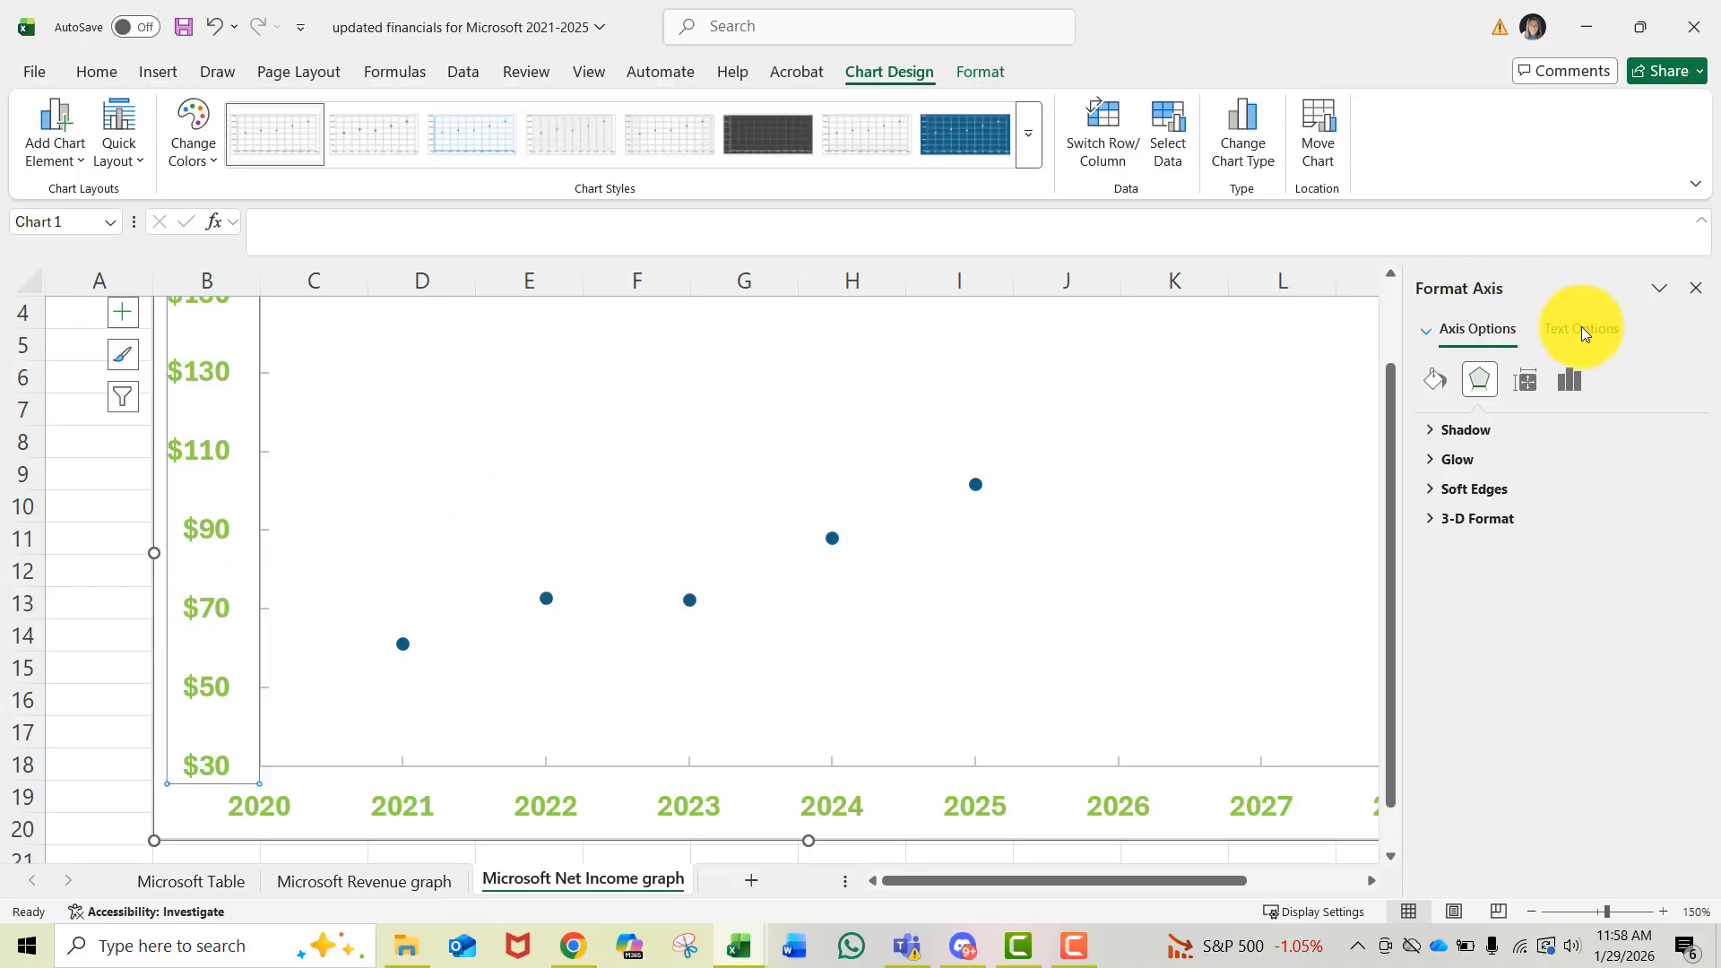
click(1567, 387)
click(1509, 430)
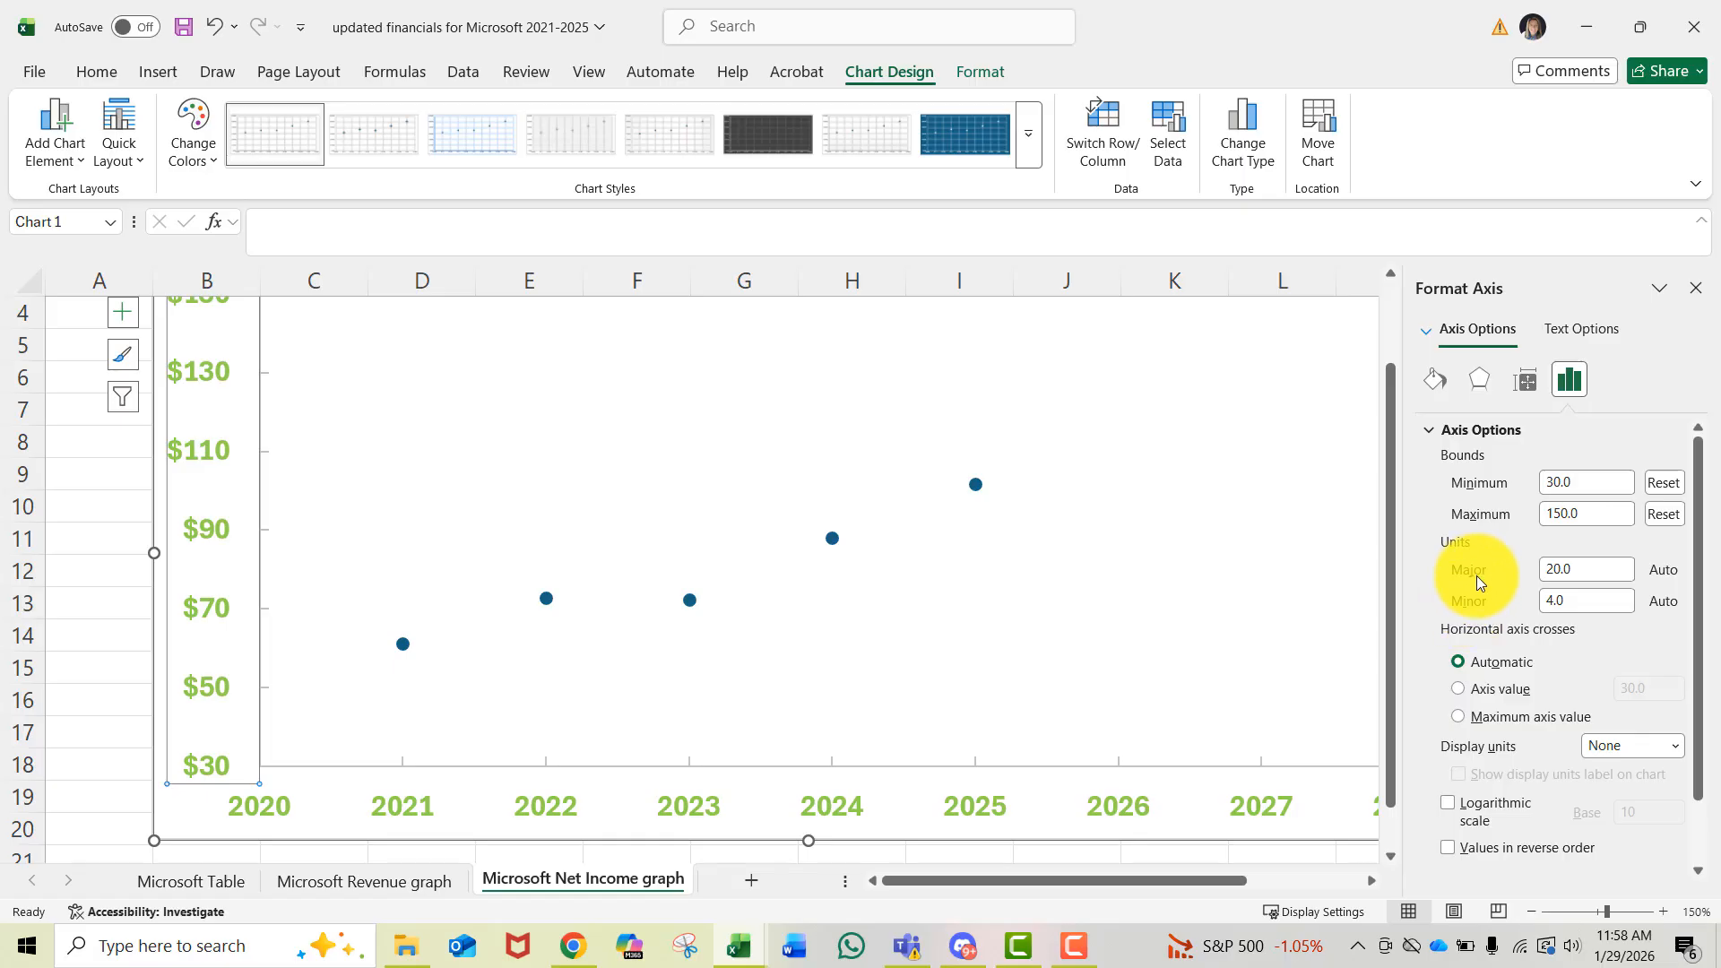
click(1564, 571)
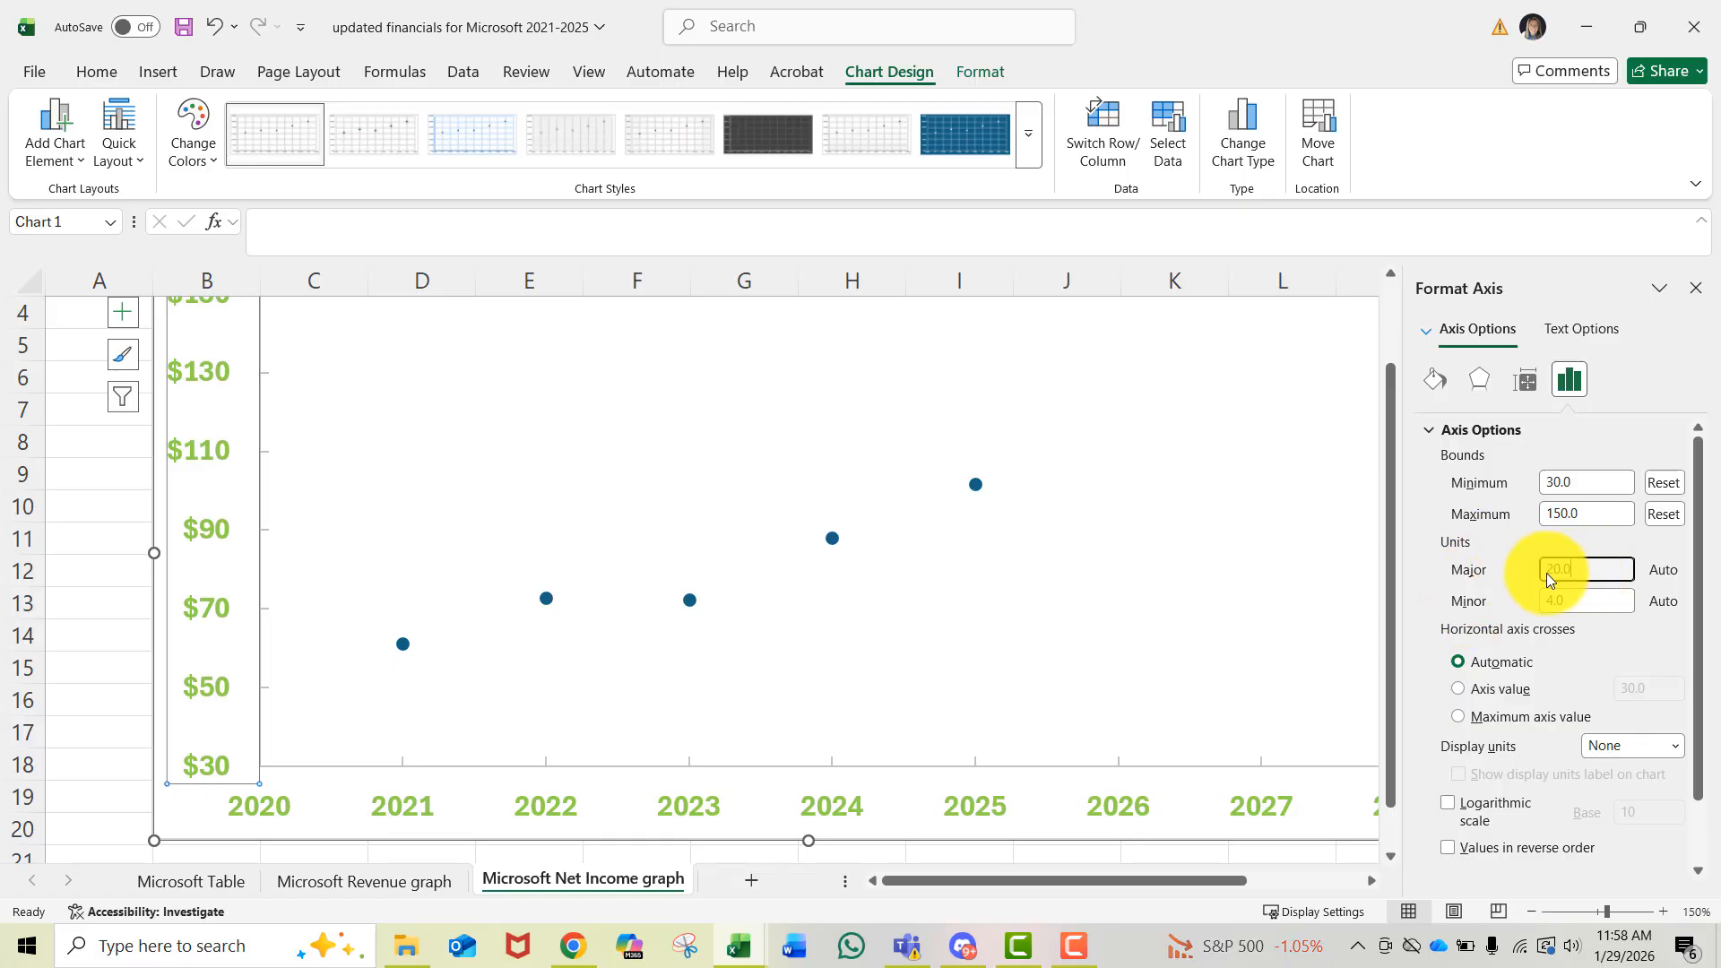
text(10)
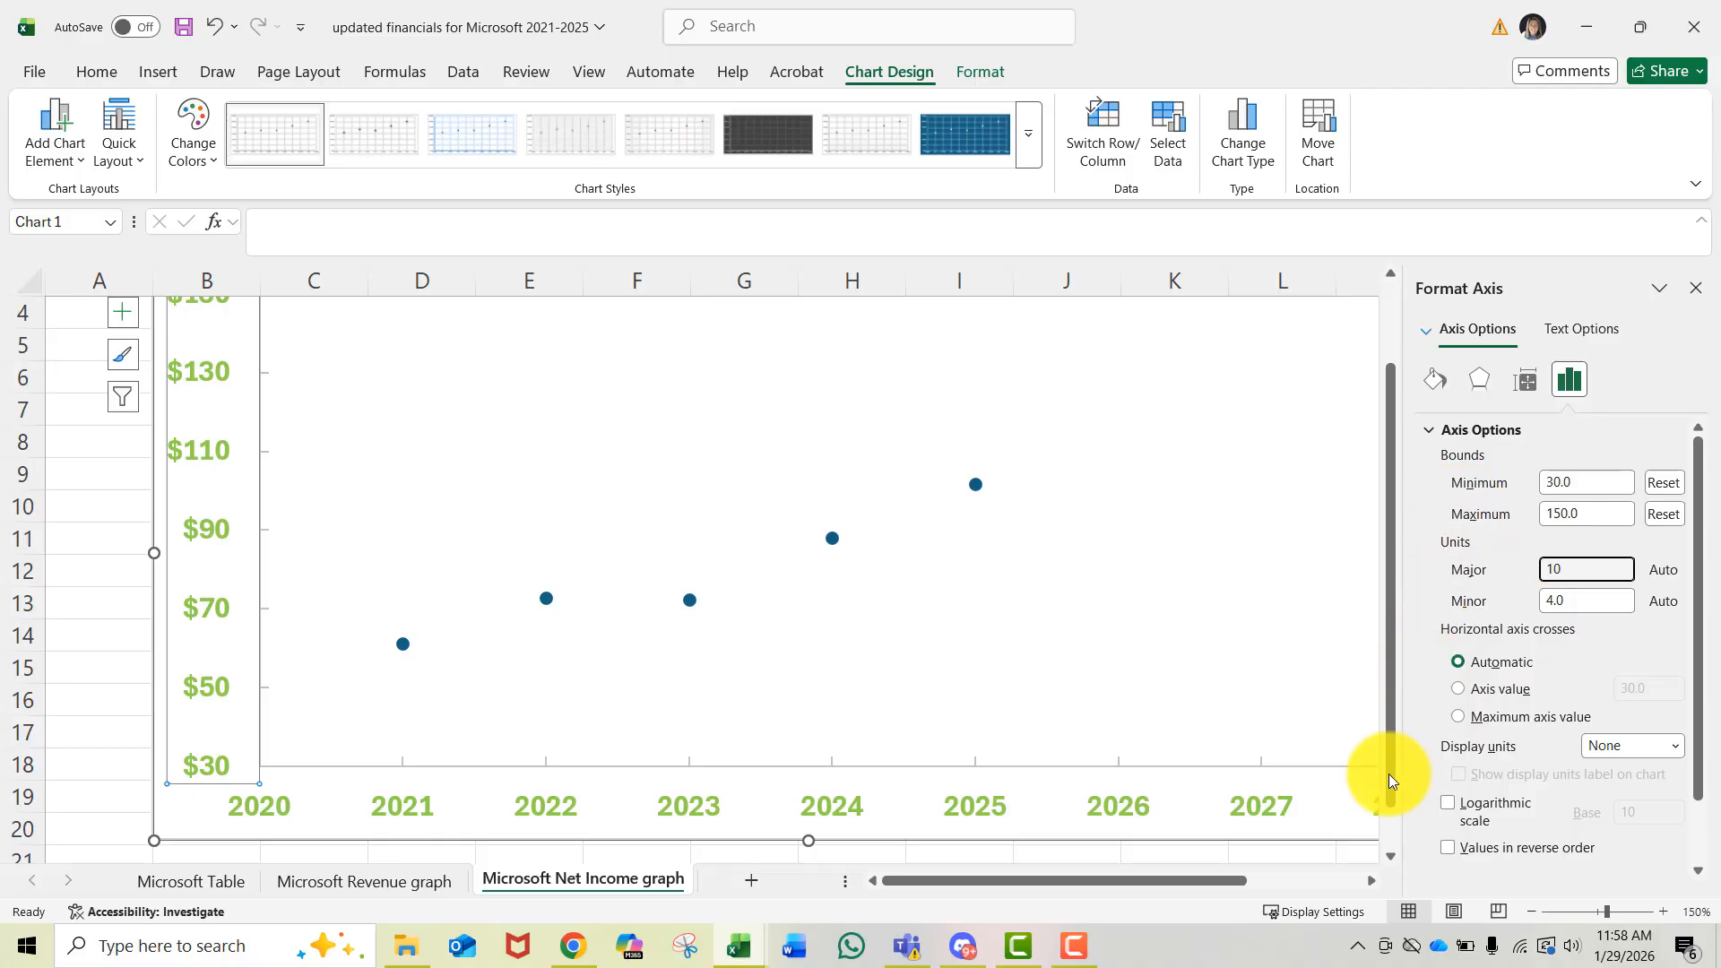
scroll(1201, 784, down, 2)
click(1160, 794)
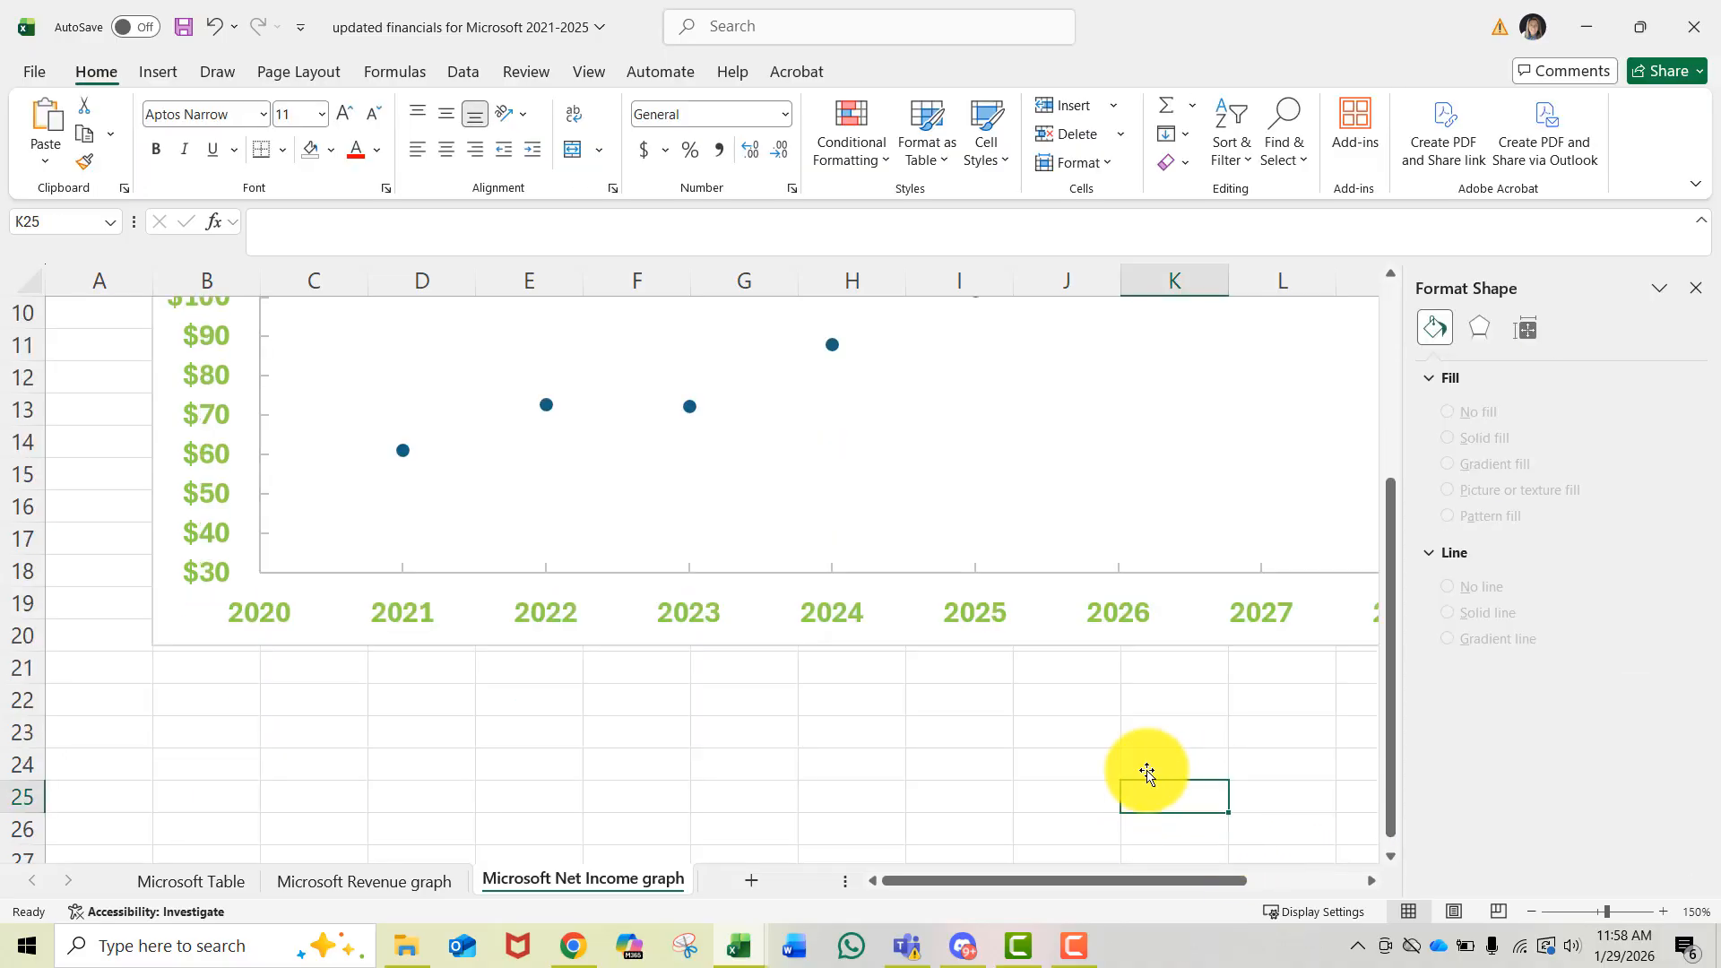
- Set the chart area to no fill and no border line
scroll(1148, 773, up, 2)
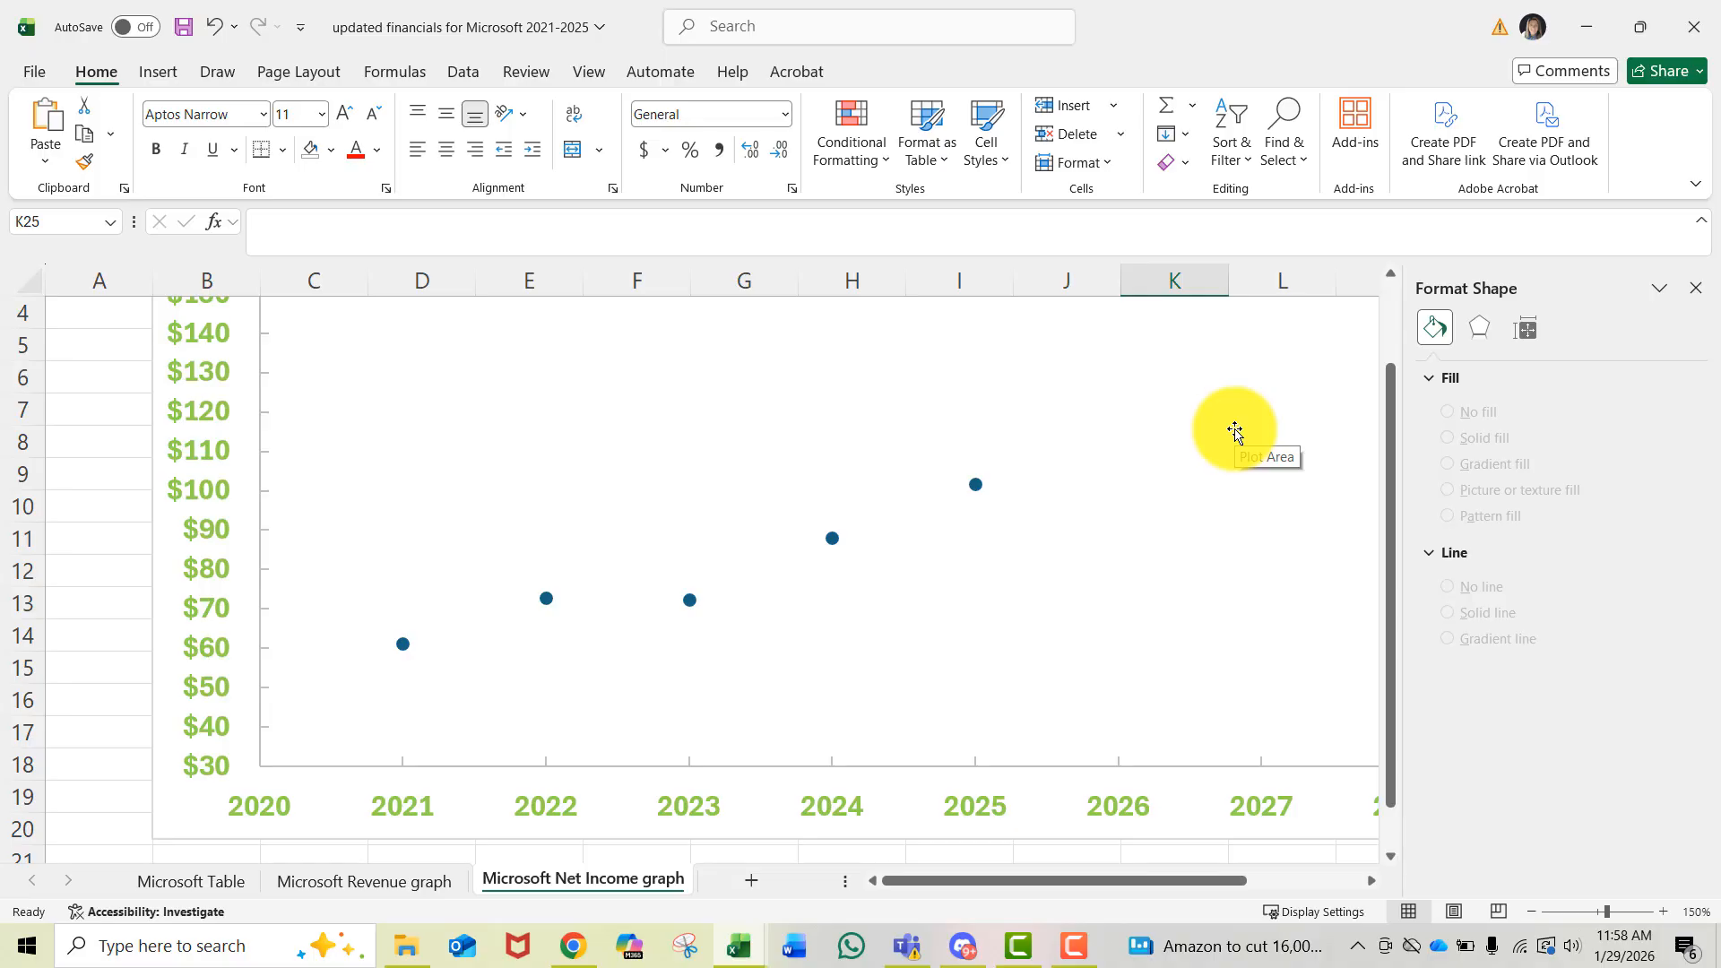
scroll(1210, 473, up, 1)
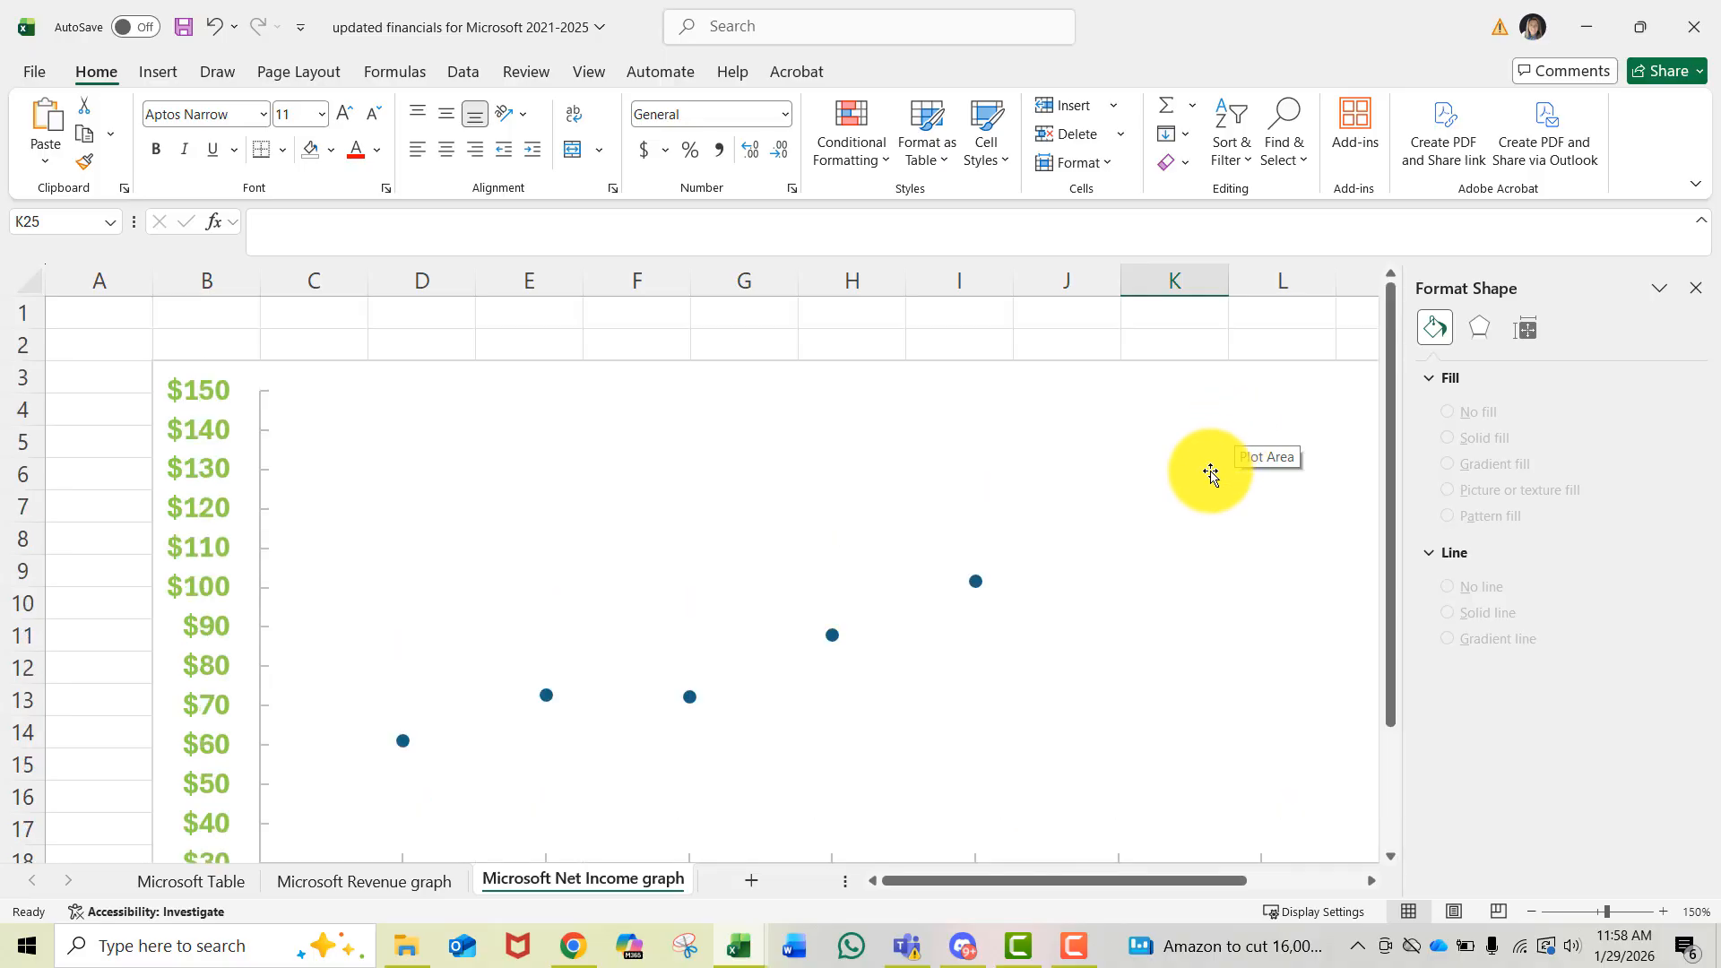
click(673, 393)
click(664, 375)
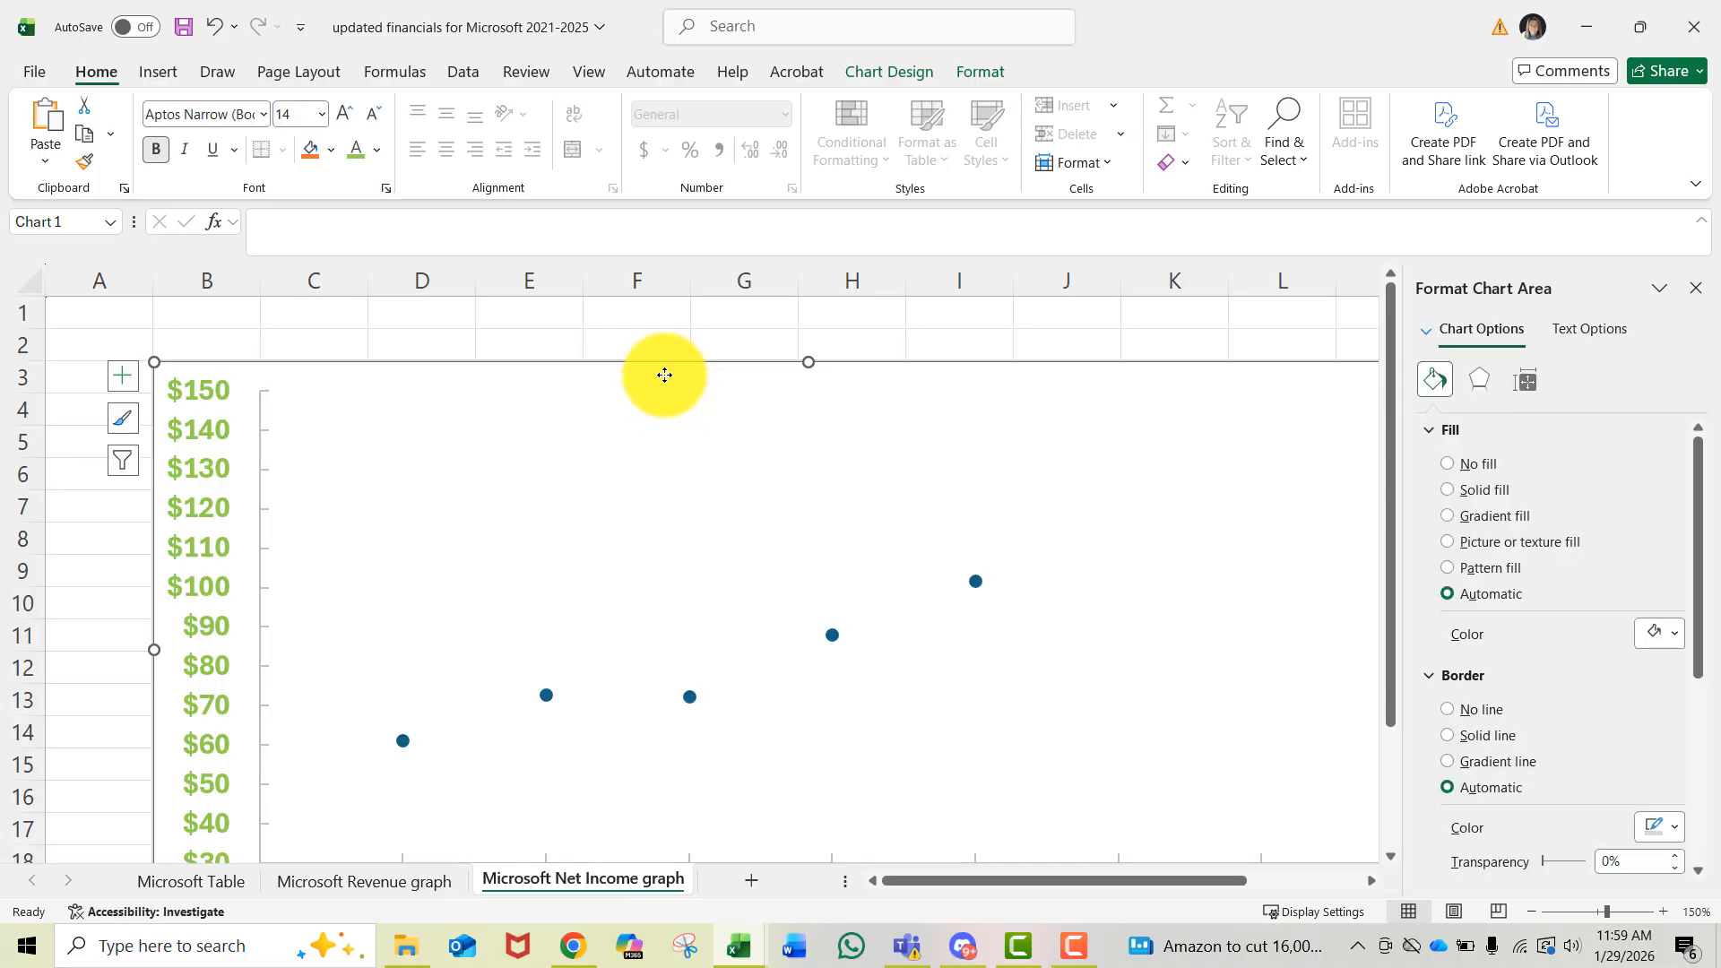
click(1445, 463)
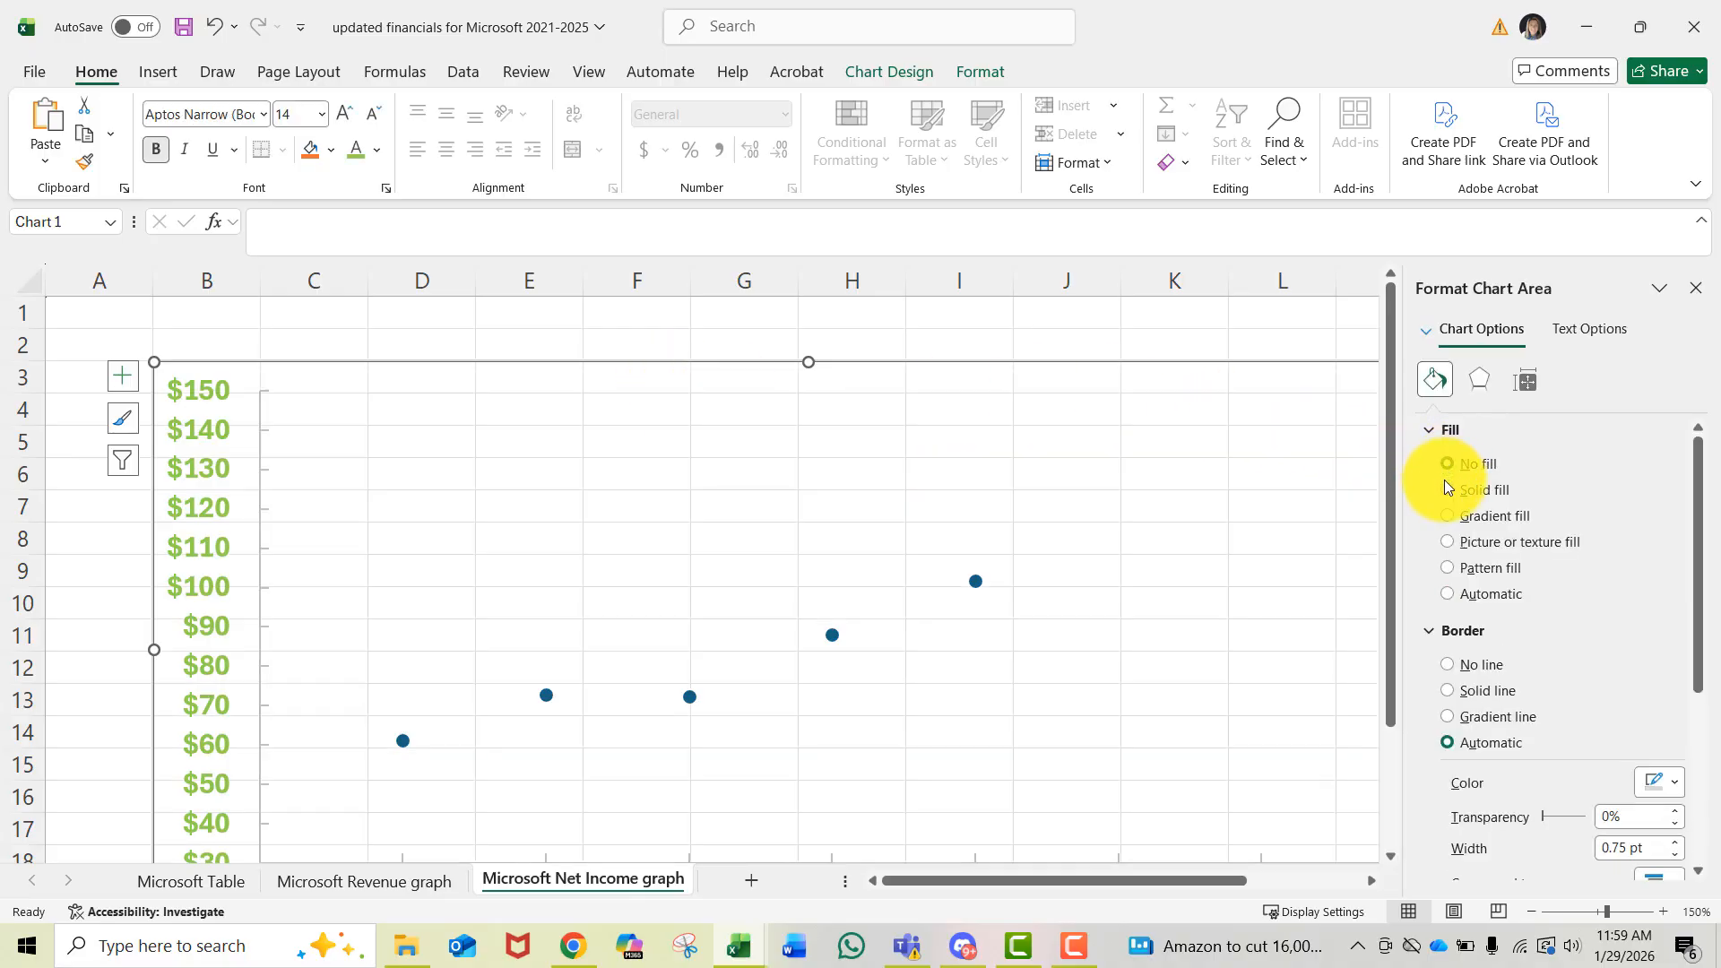
click(1446, 664)
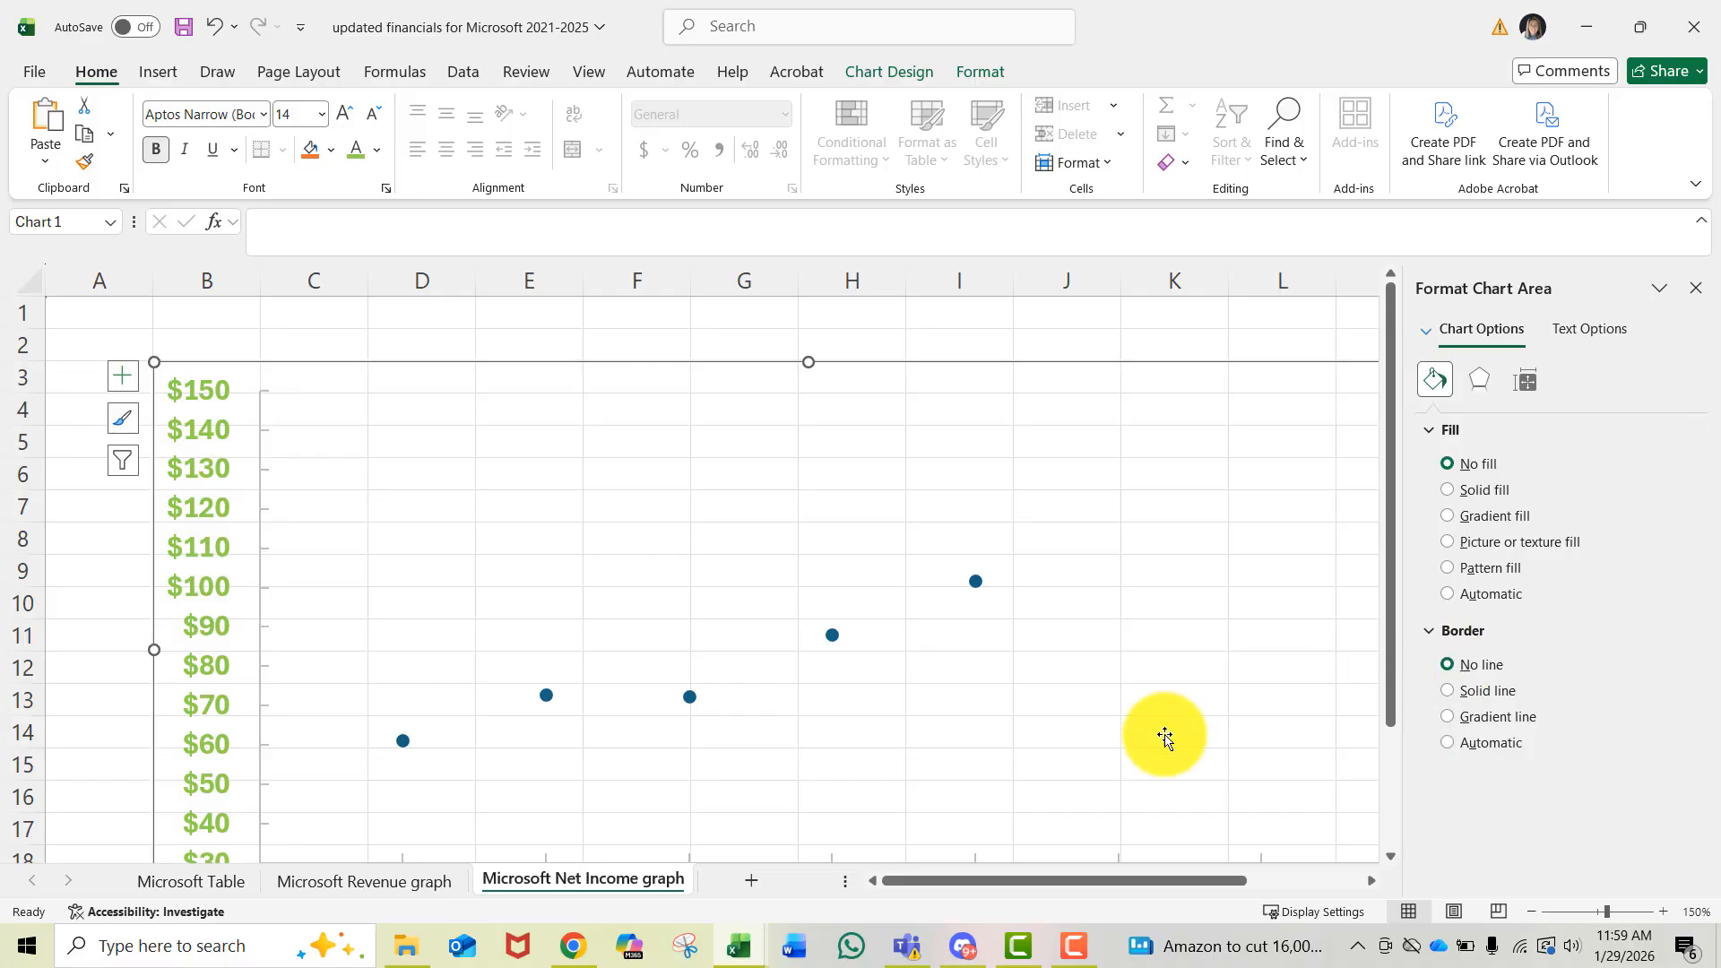
- Add a primary vertical axis title to the chart
scroll(1034, 753, down, 3)
click(957, 795)
scroll(957, 794, up, 2)
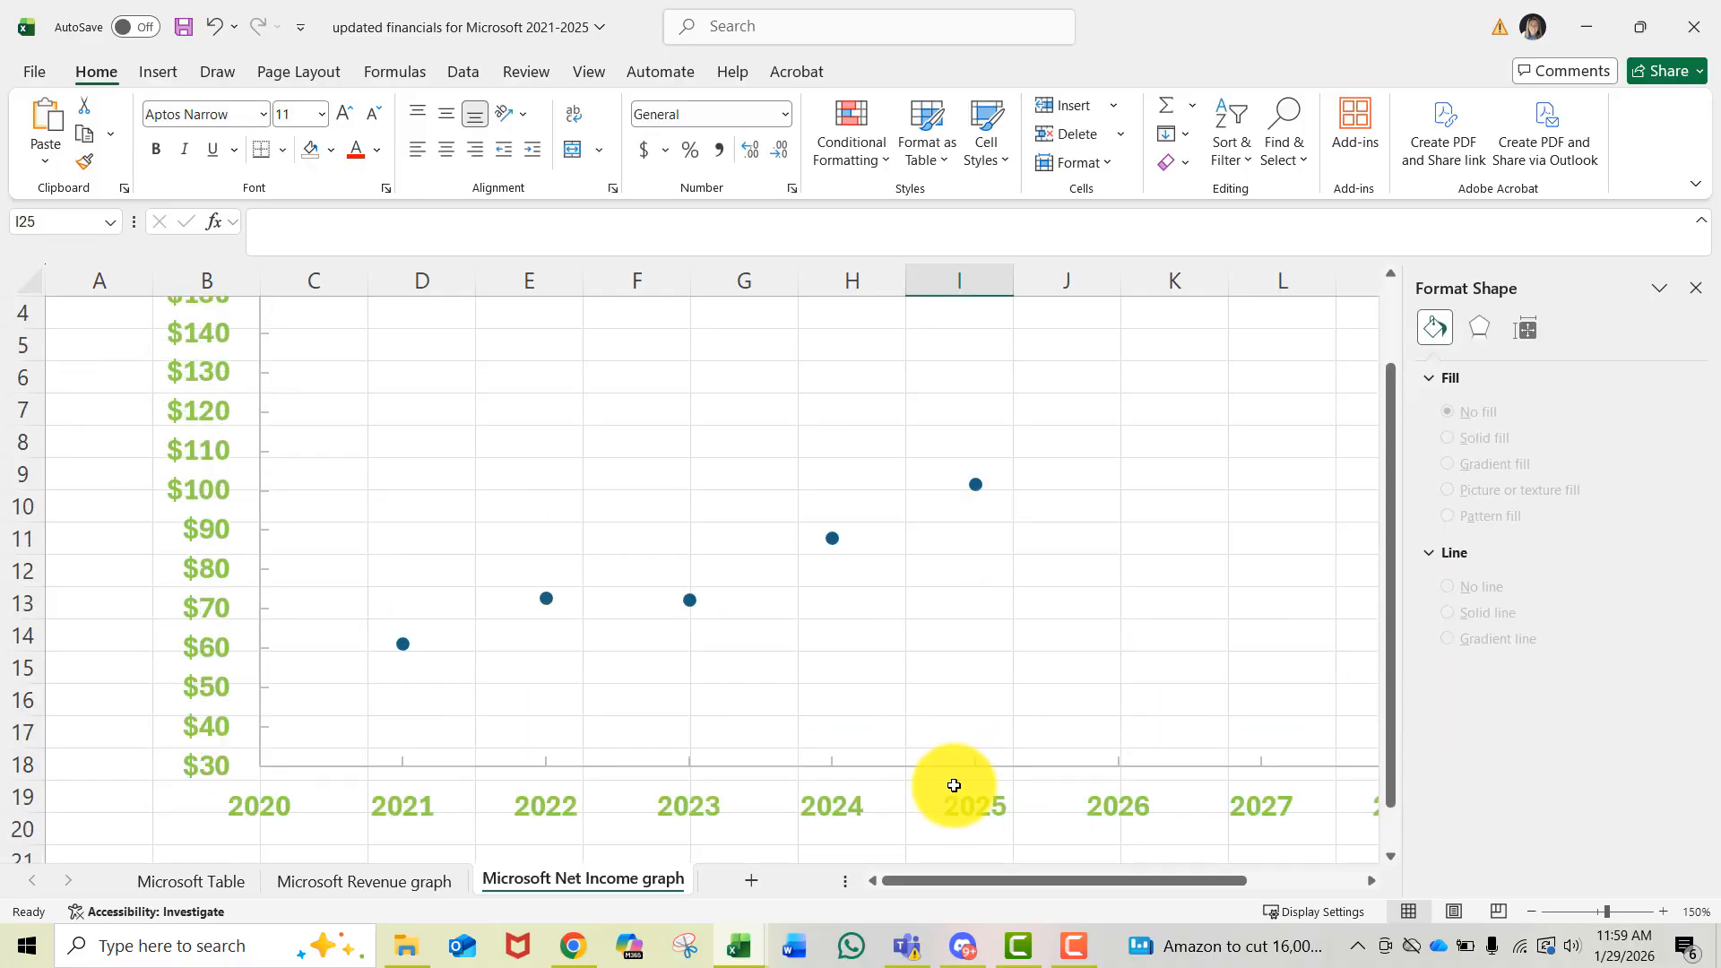
click(195, 491)
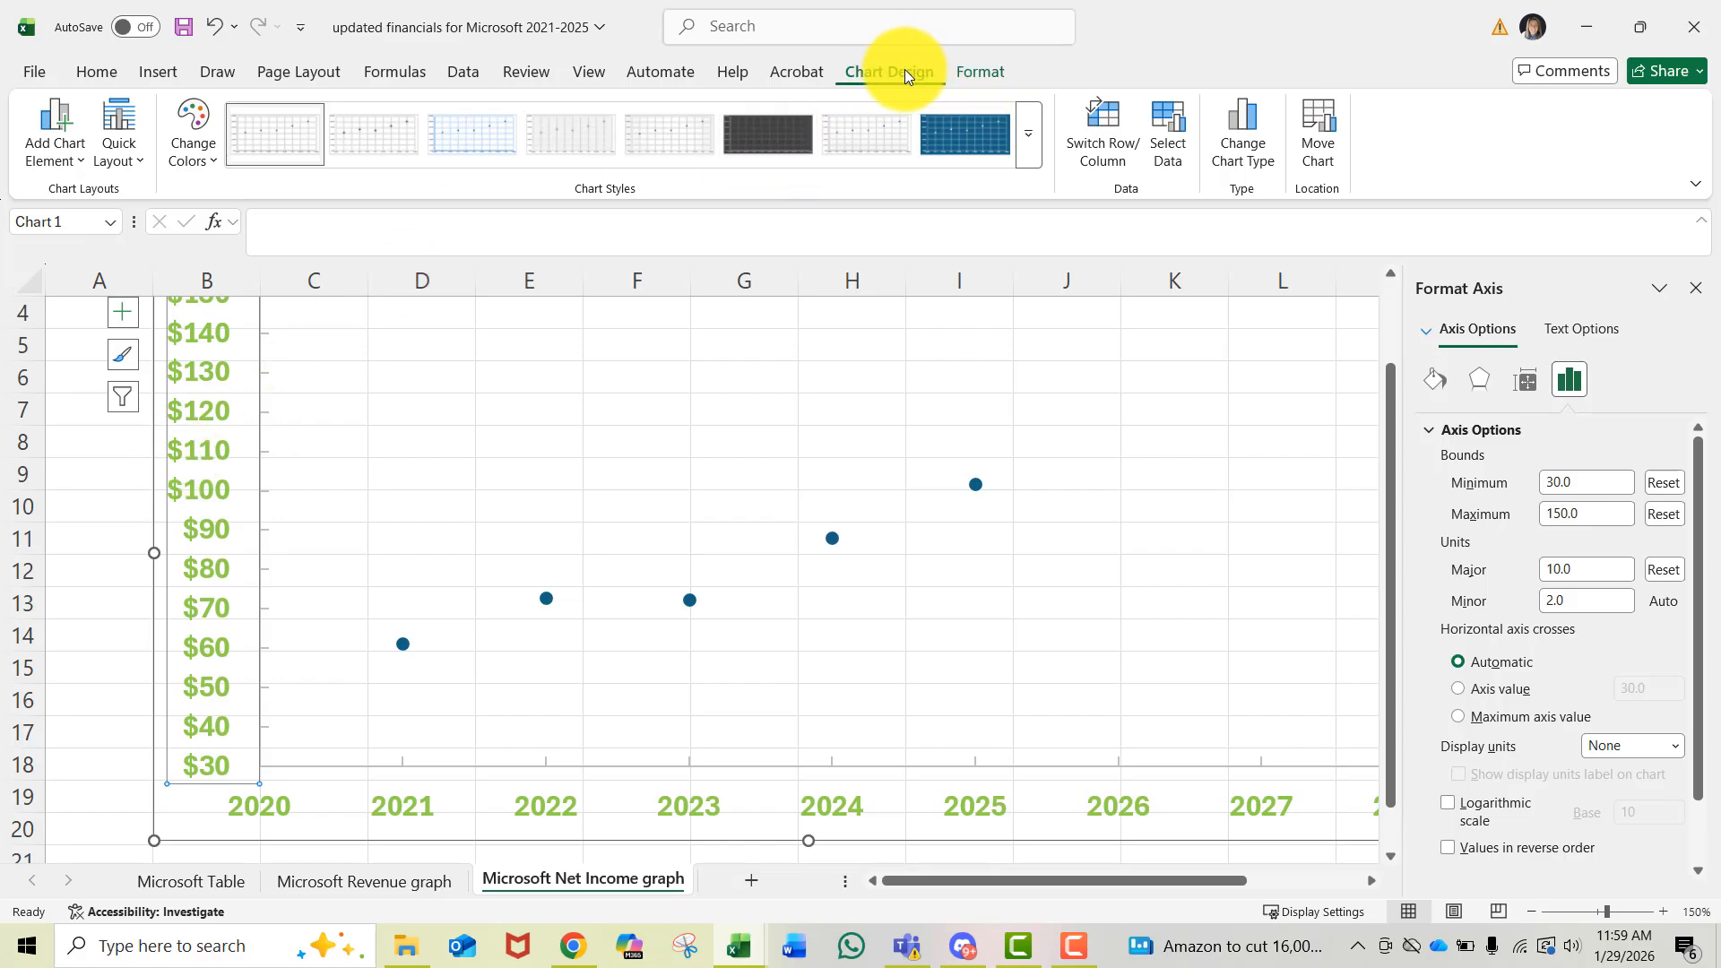
click(62, 154)
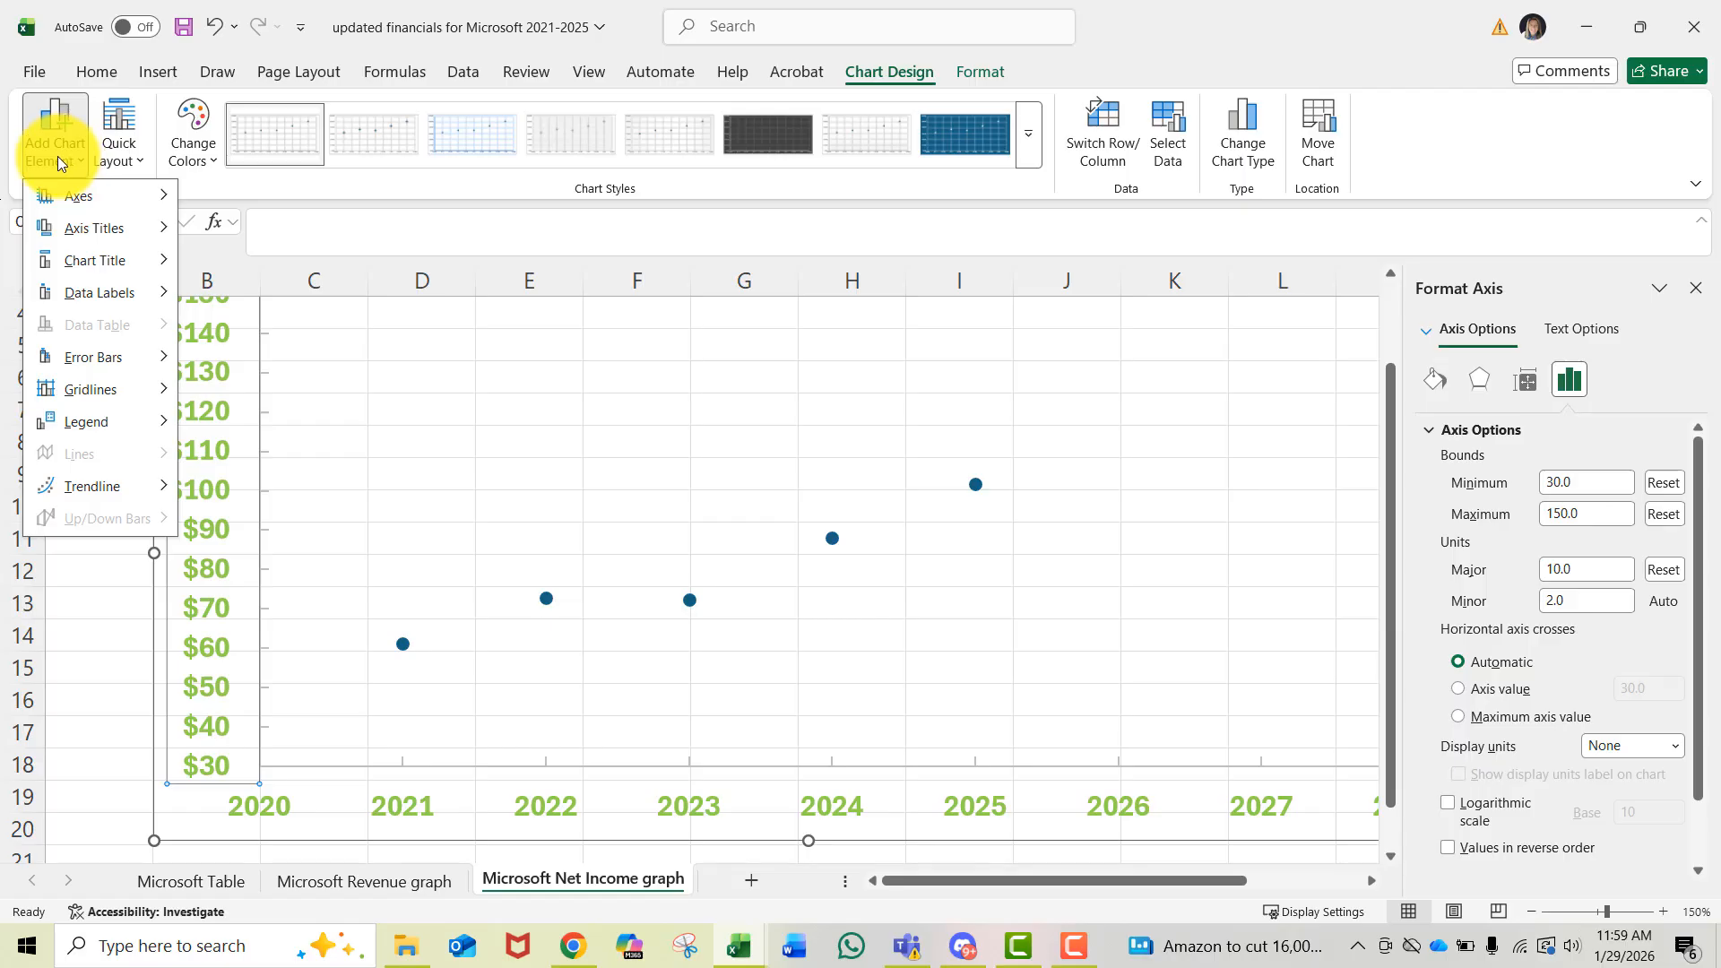
mouse_move(75, 229)
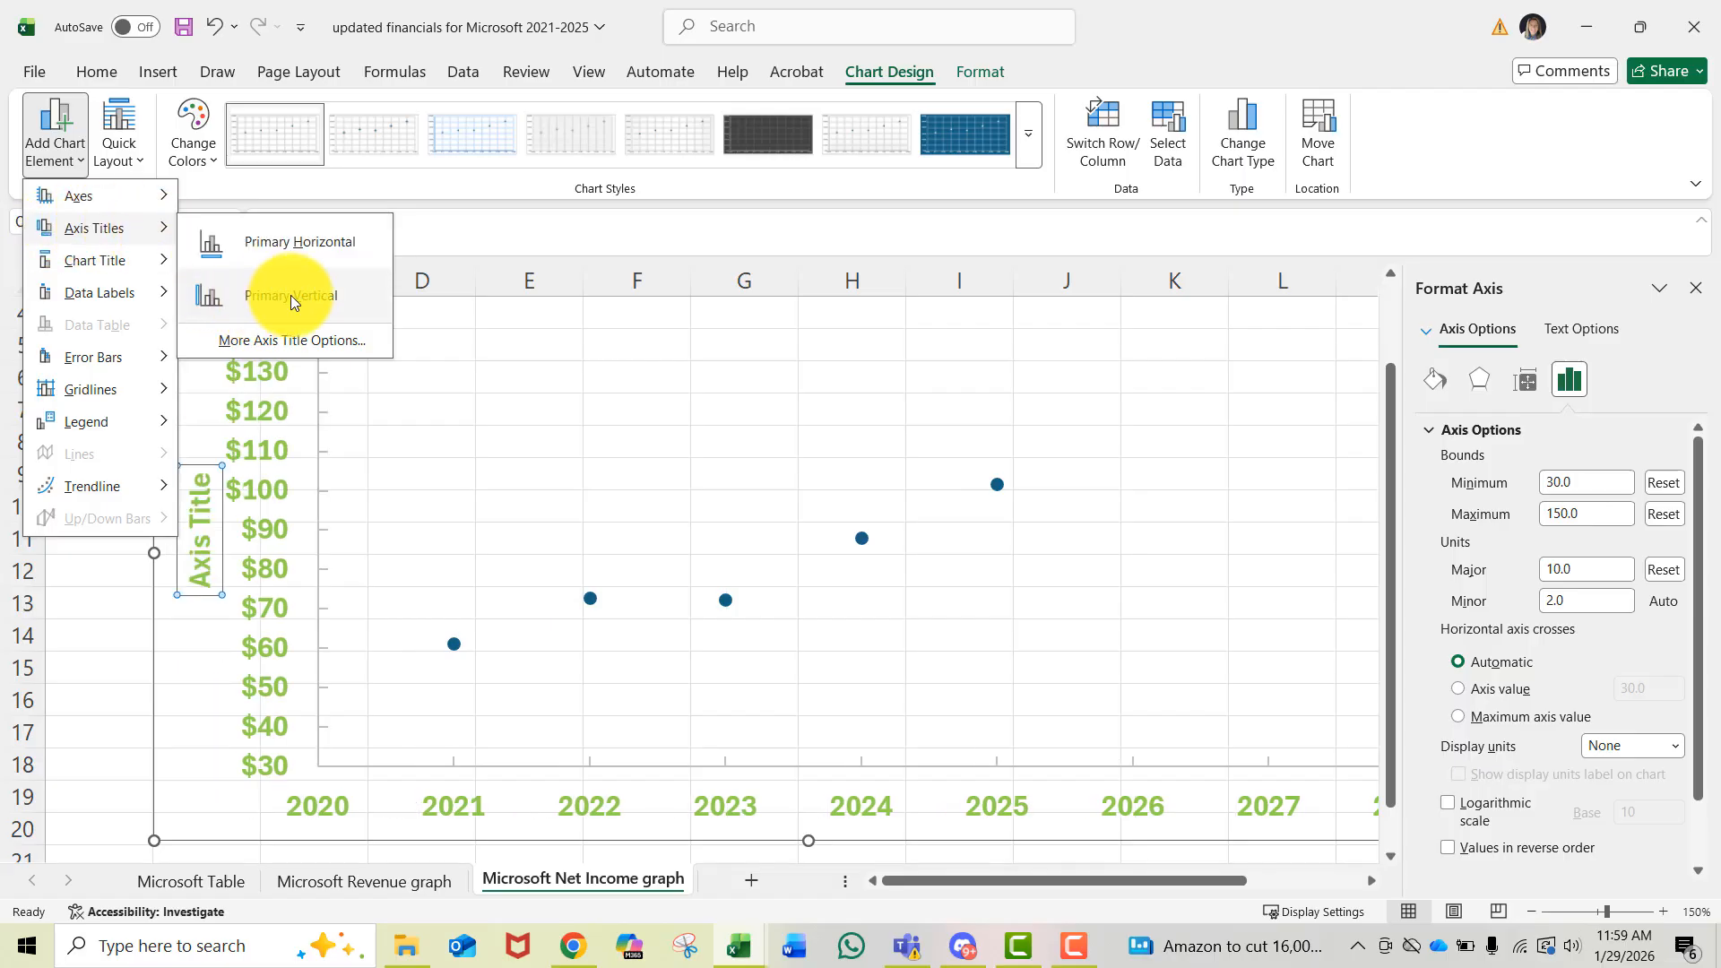
click(337, 293)
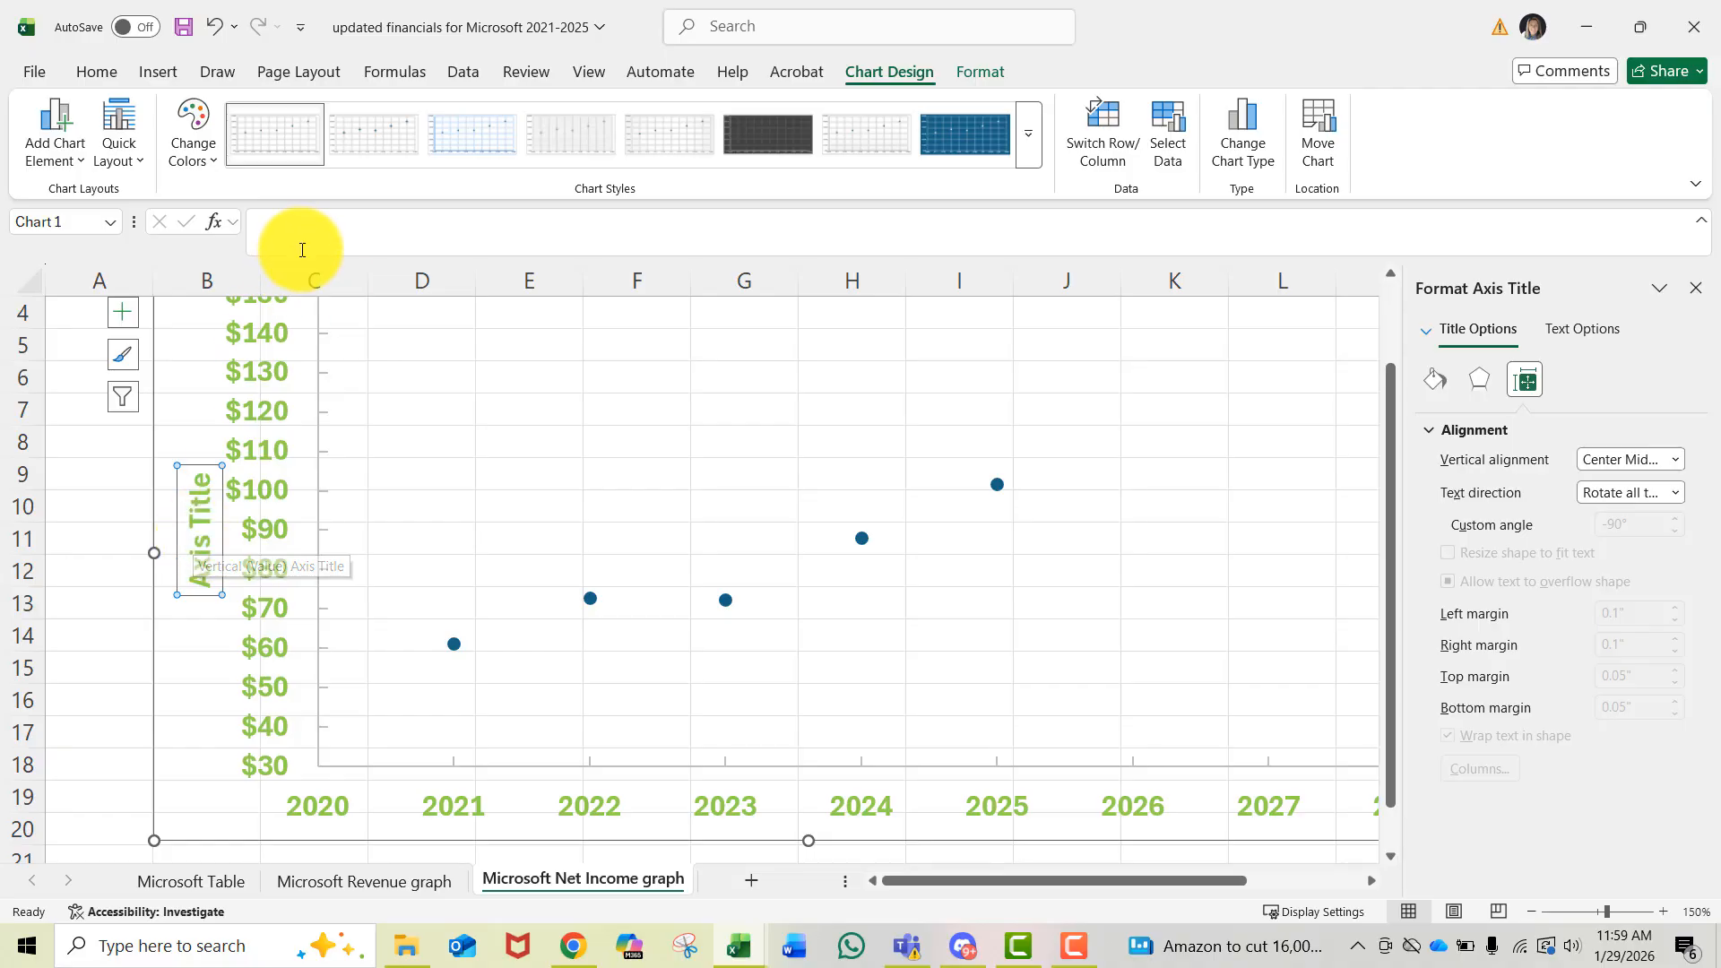
- Set the vertical axis title text to "Net Income *in billions"
click(289, 225)
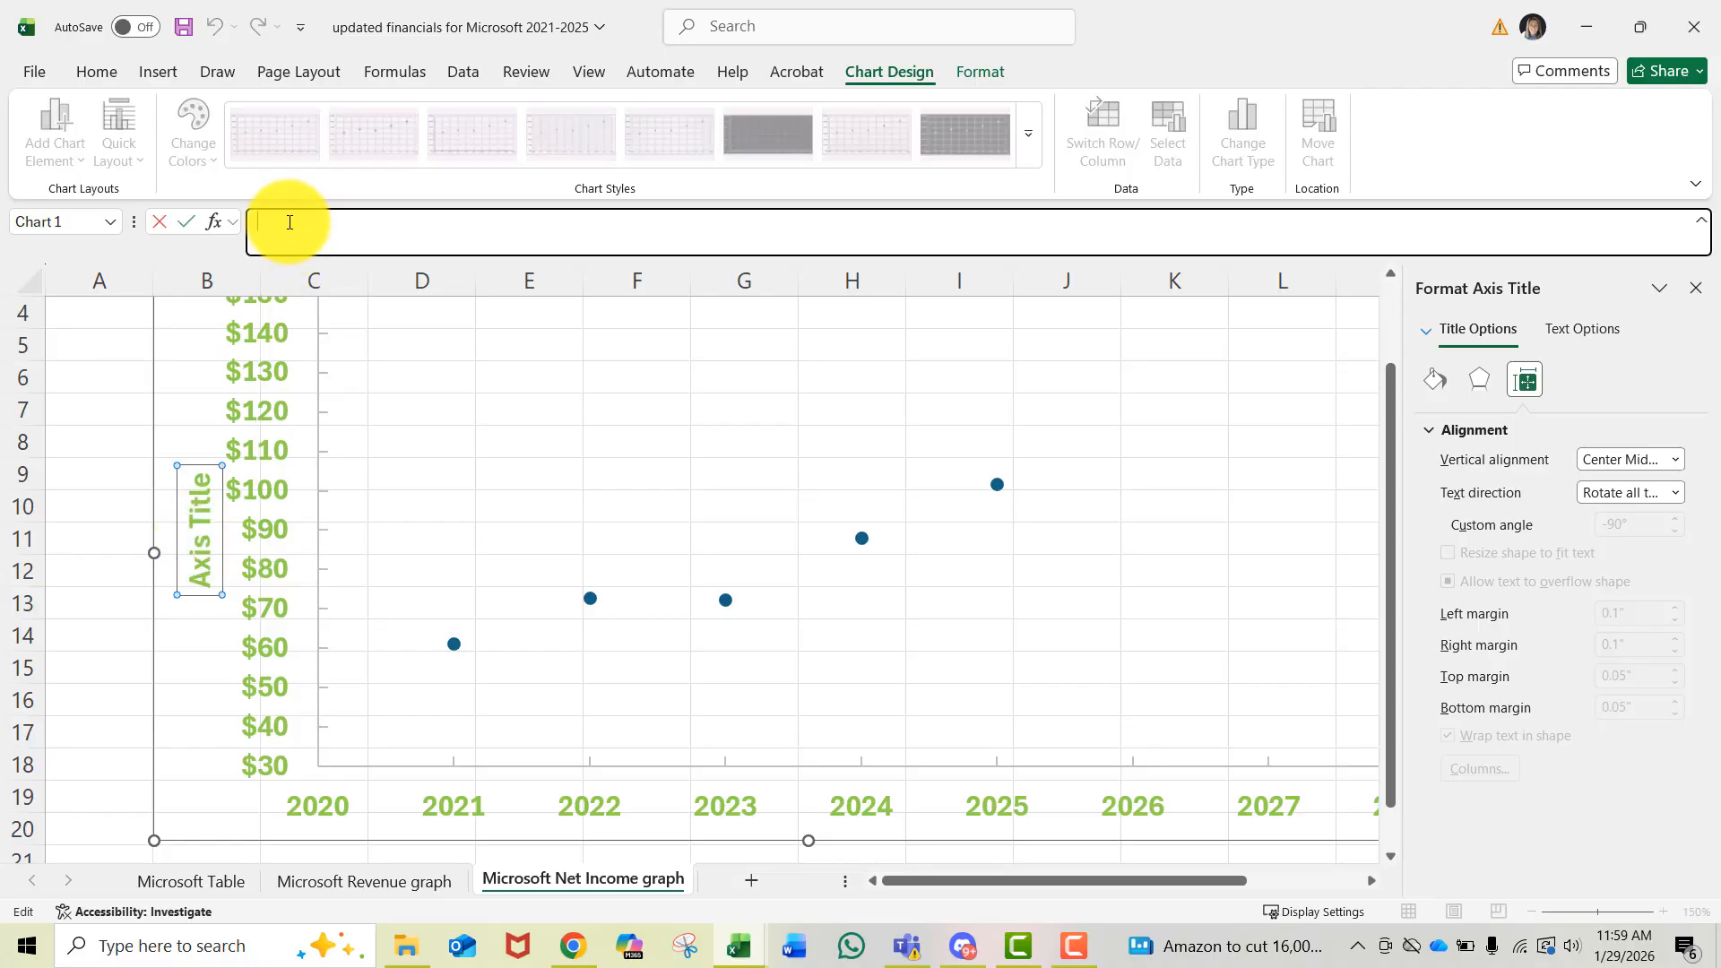
text(N)
text(et Incomoe)
text(e)
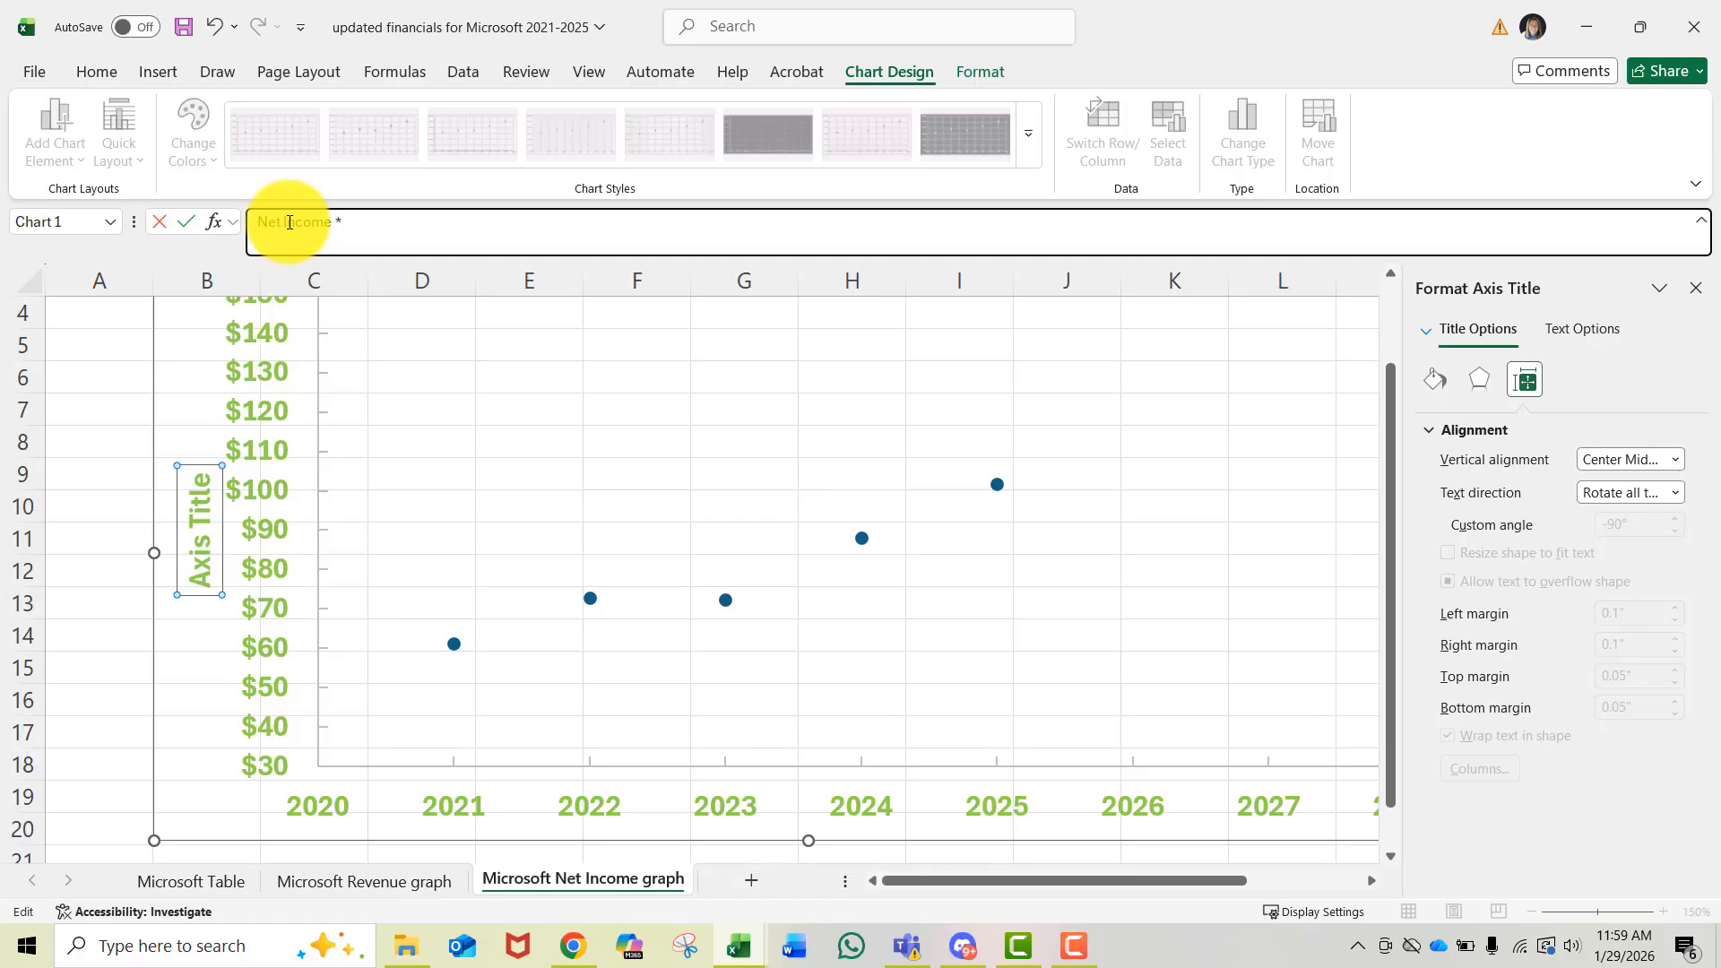
text( *in bi)
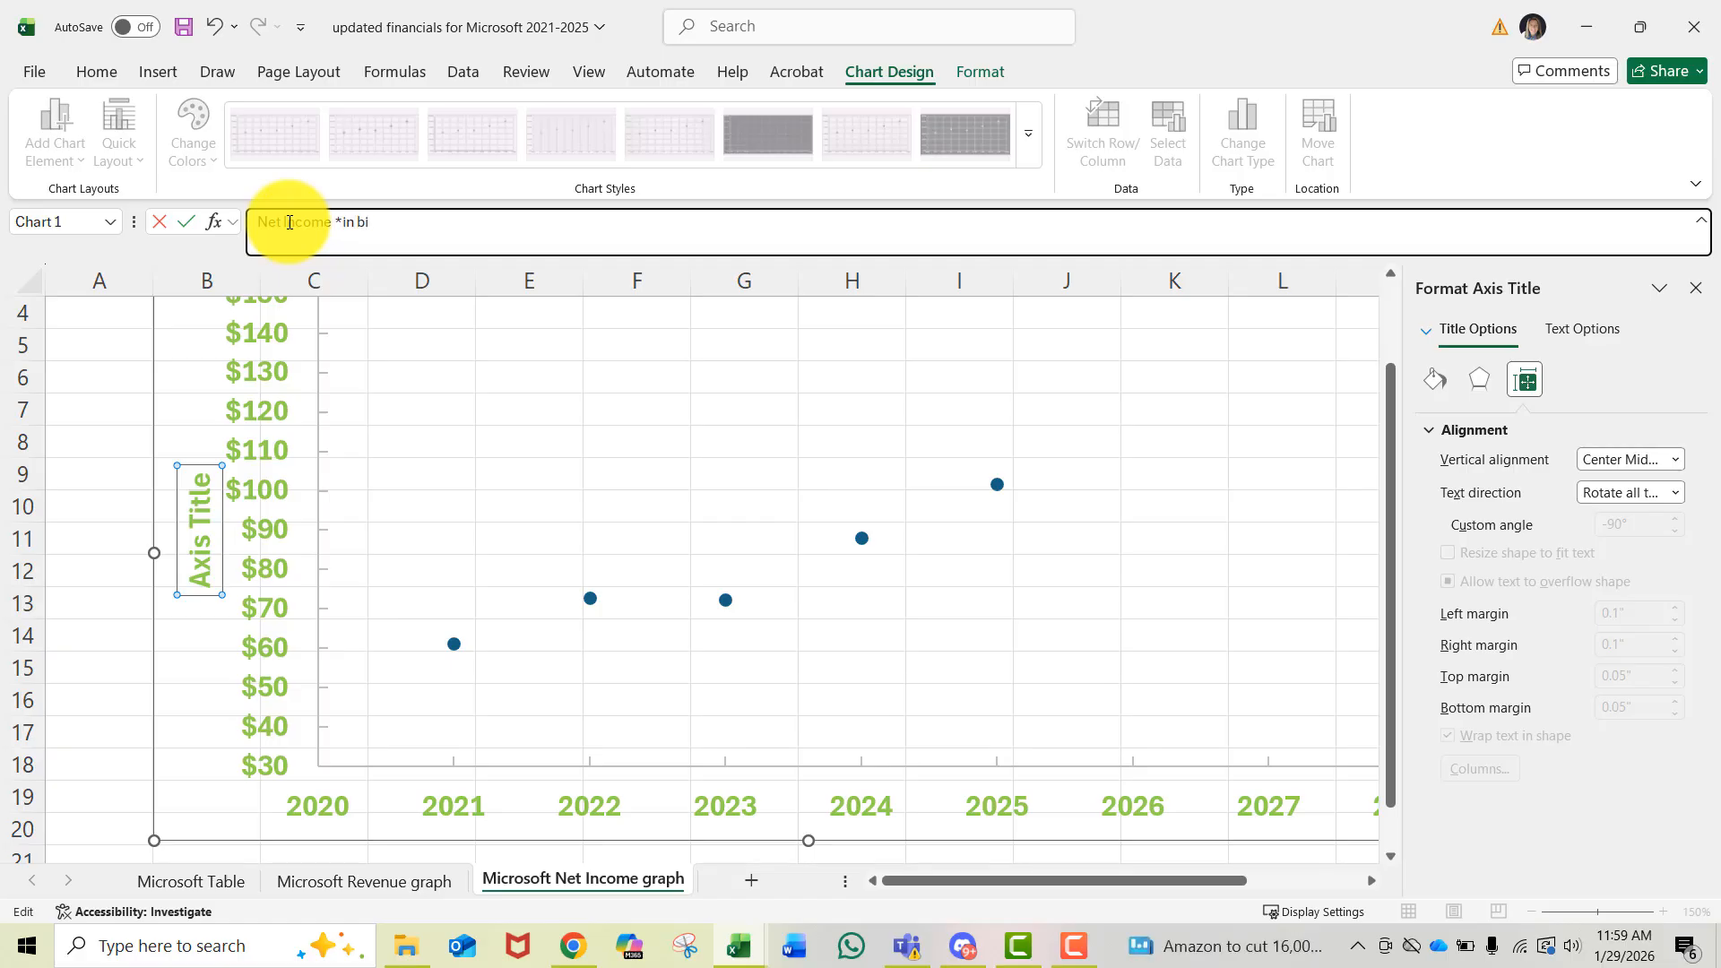
text(llions)
click(408, 370)
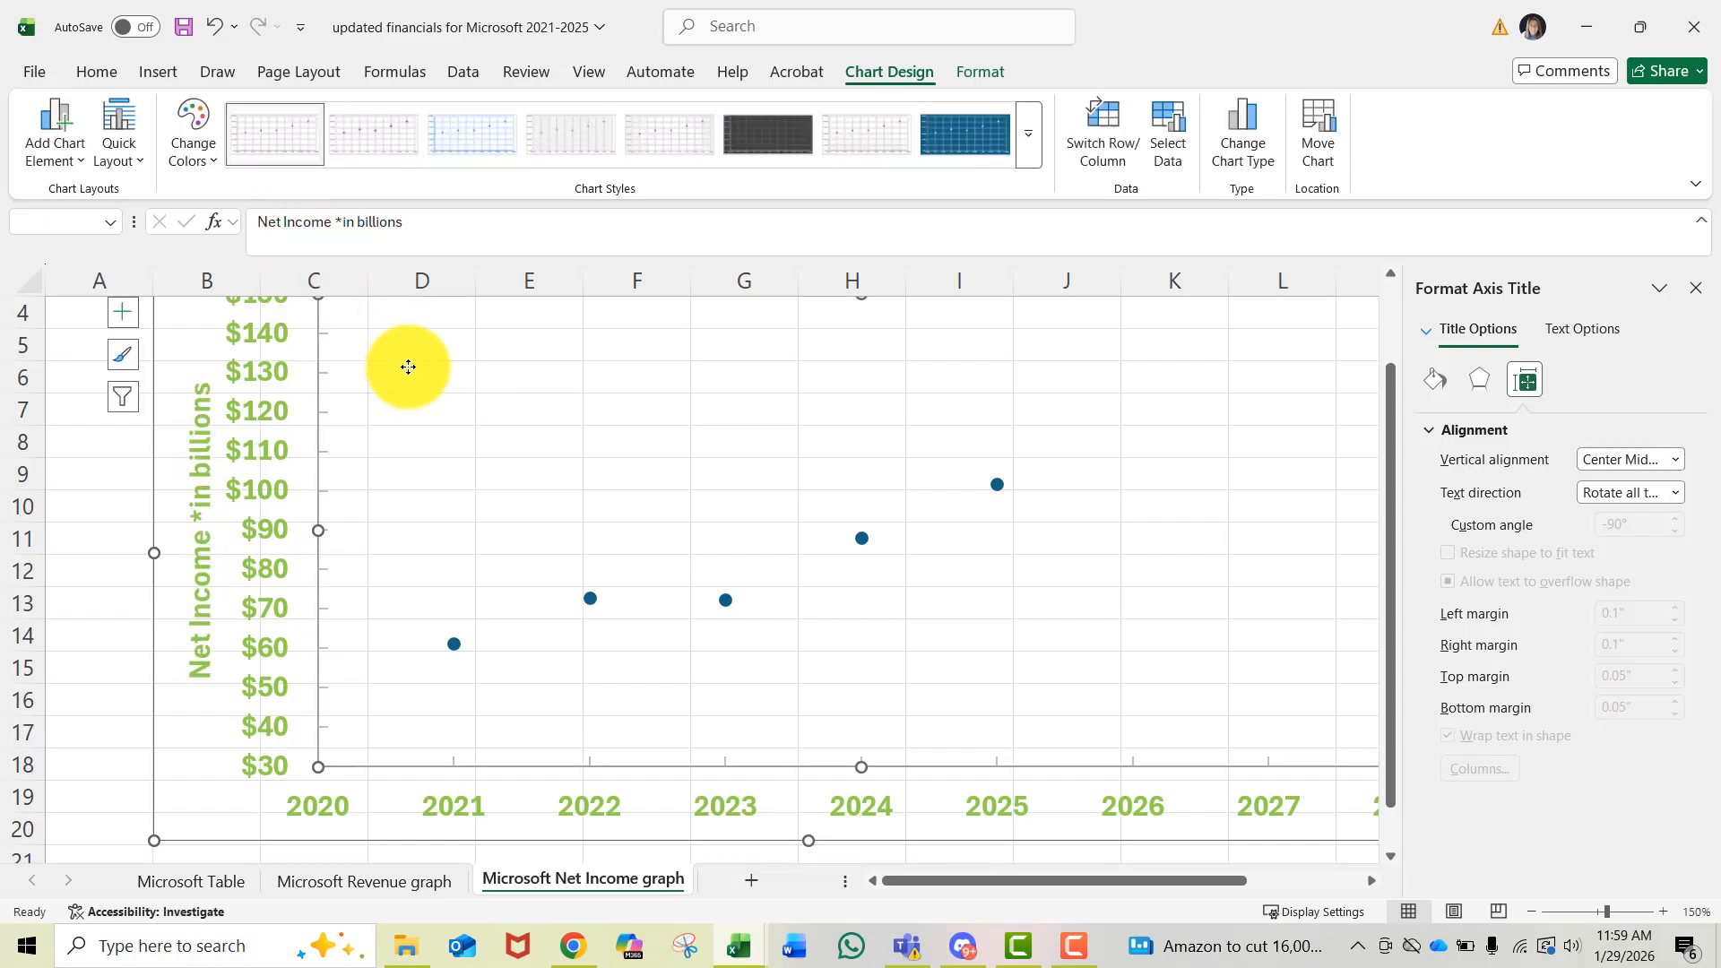
click(203, 506)
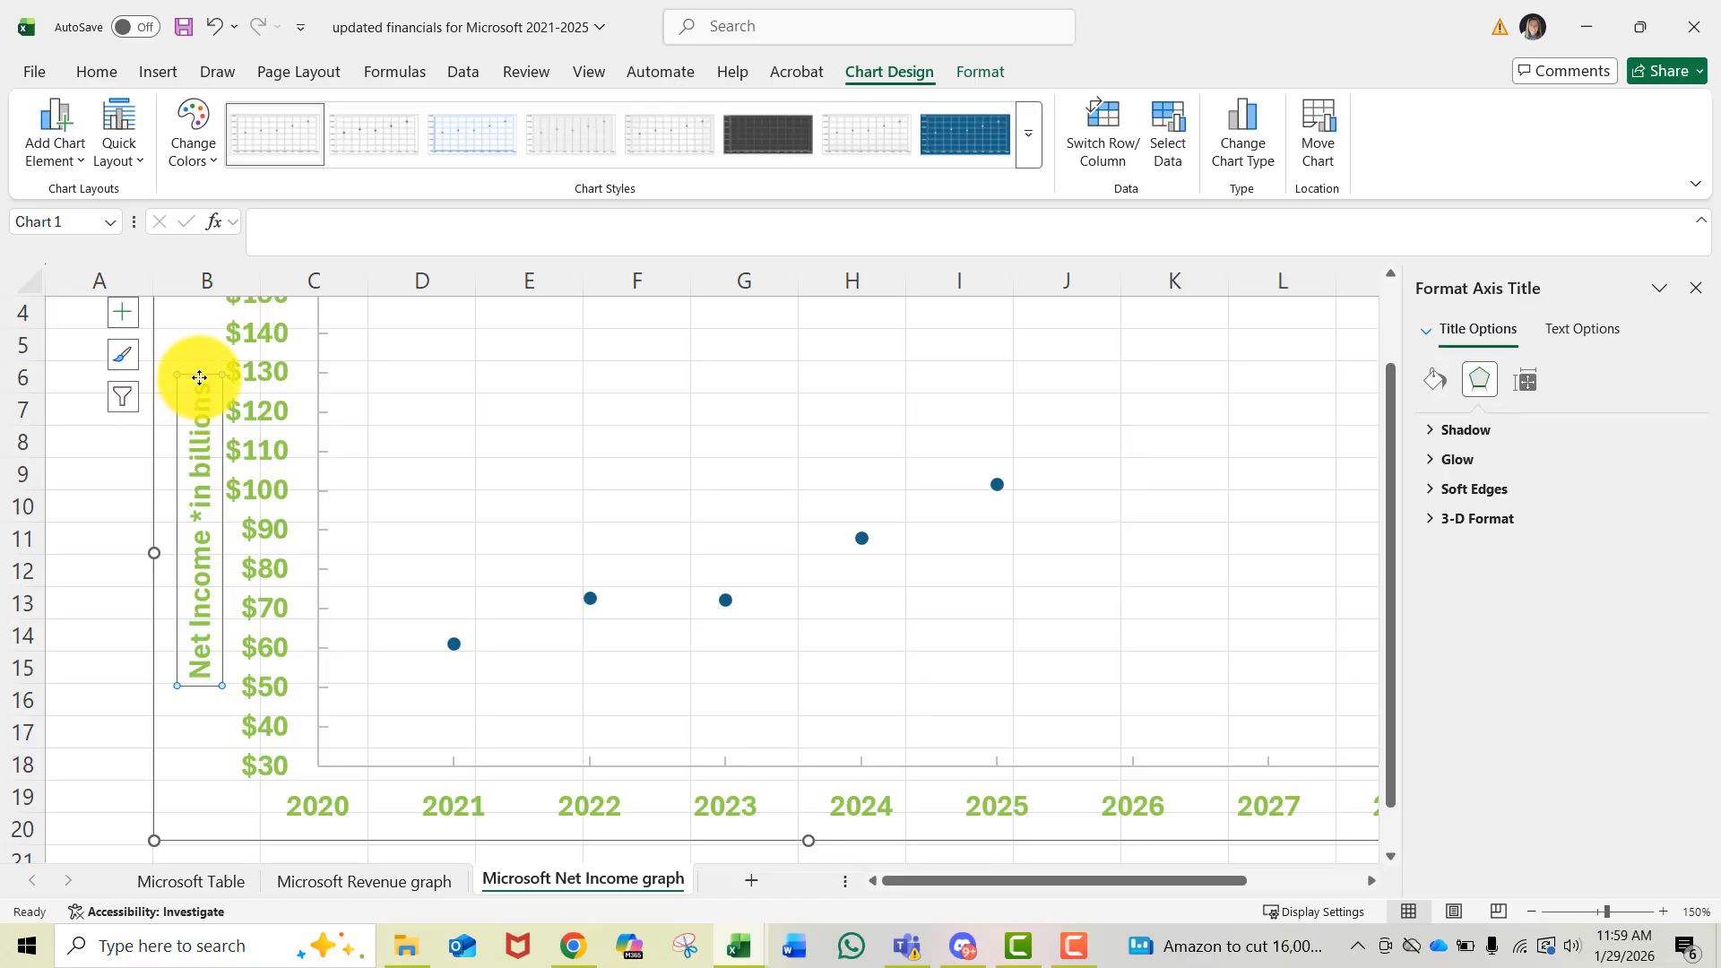
- Color the vertical axis title text blue
click(99, 76)
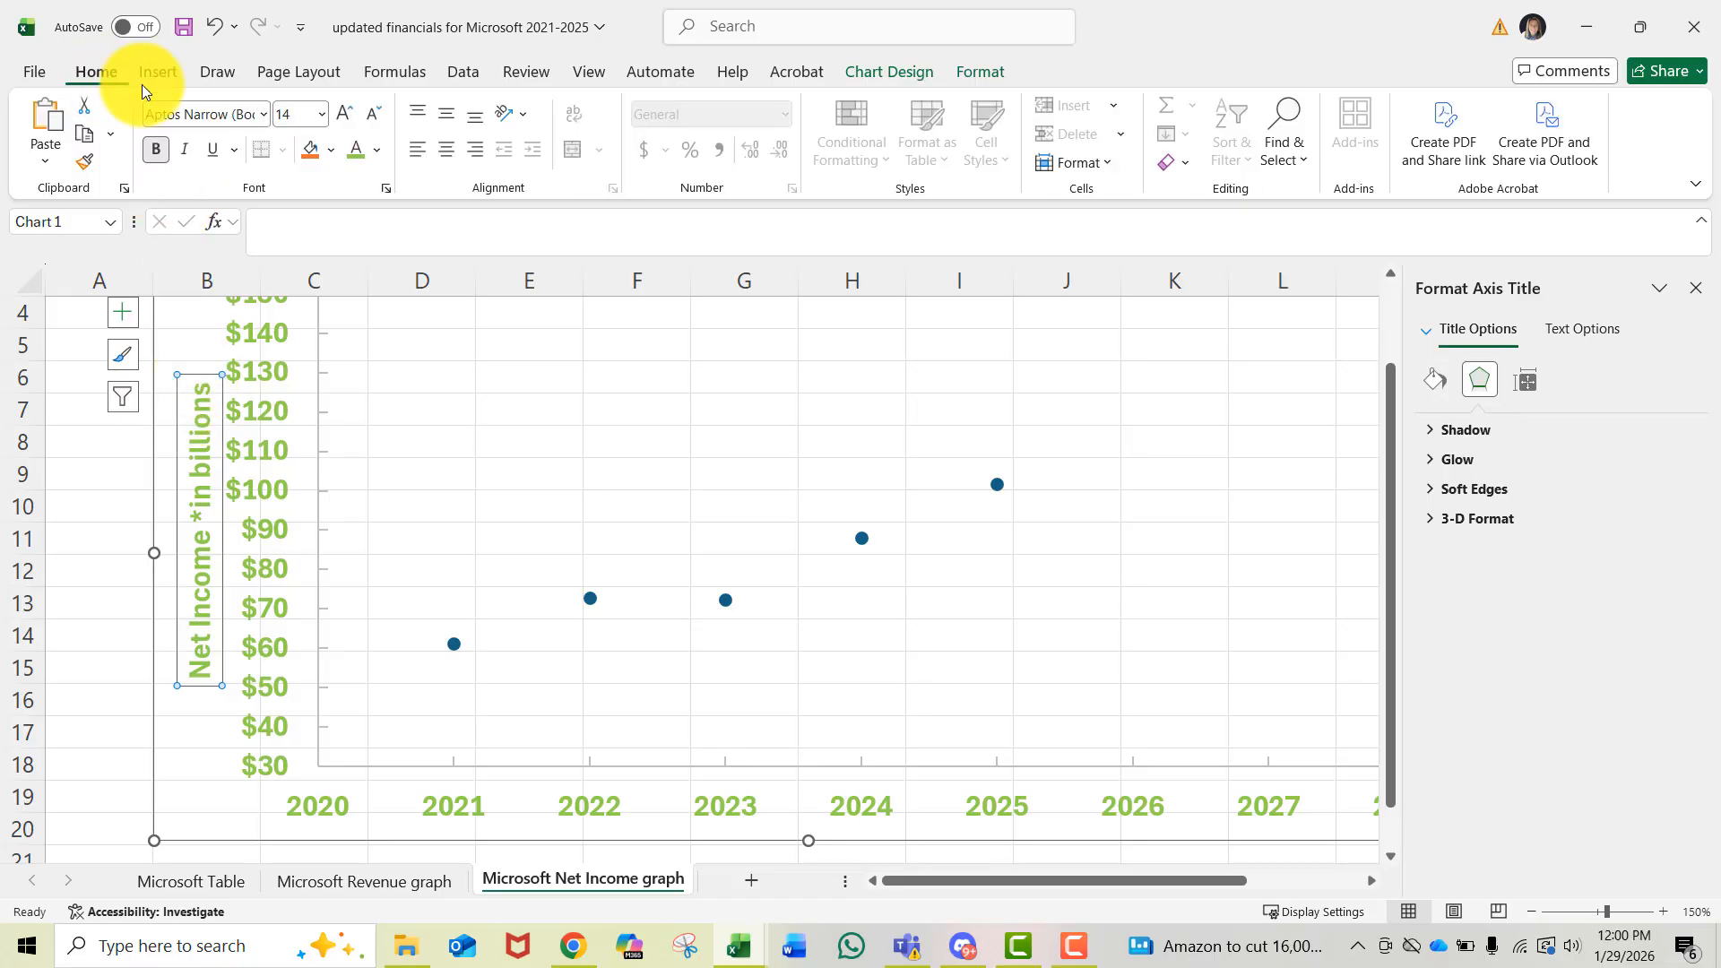
click(376, 152)
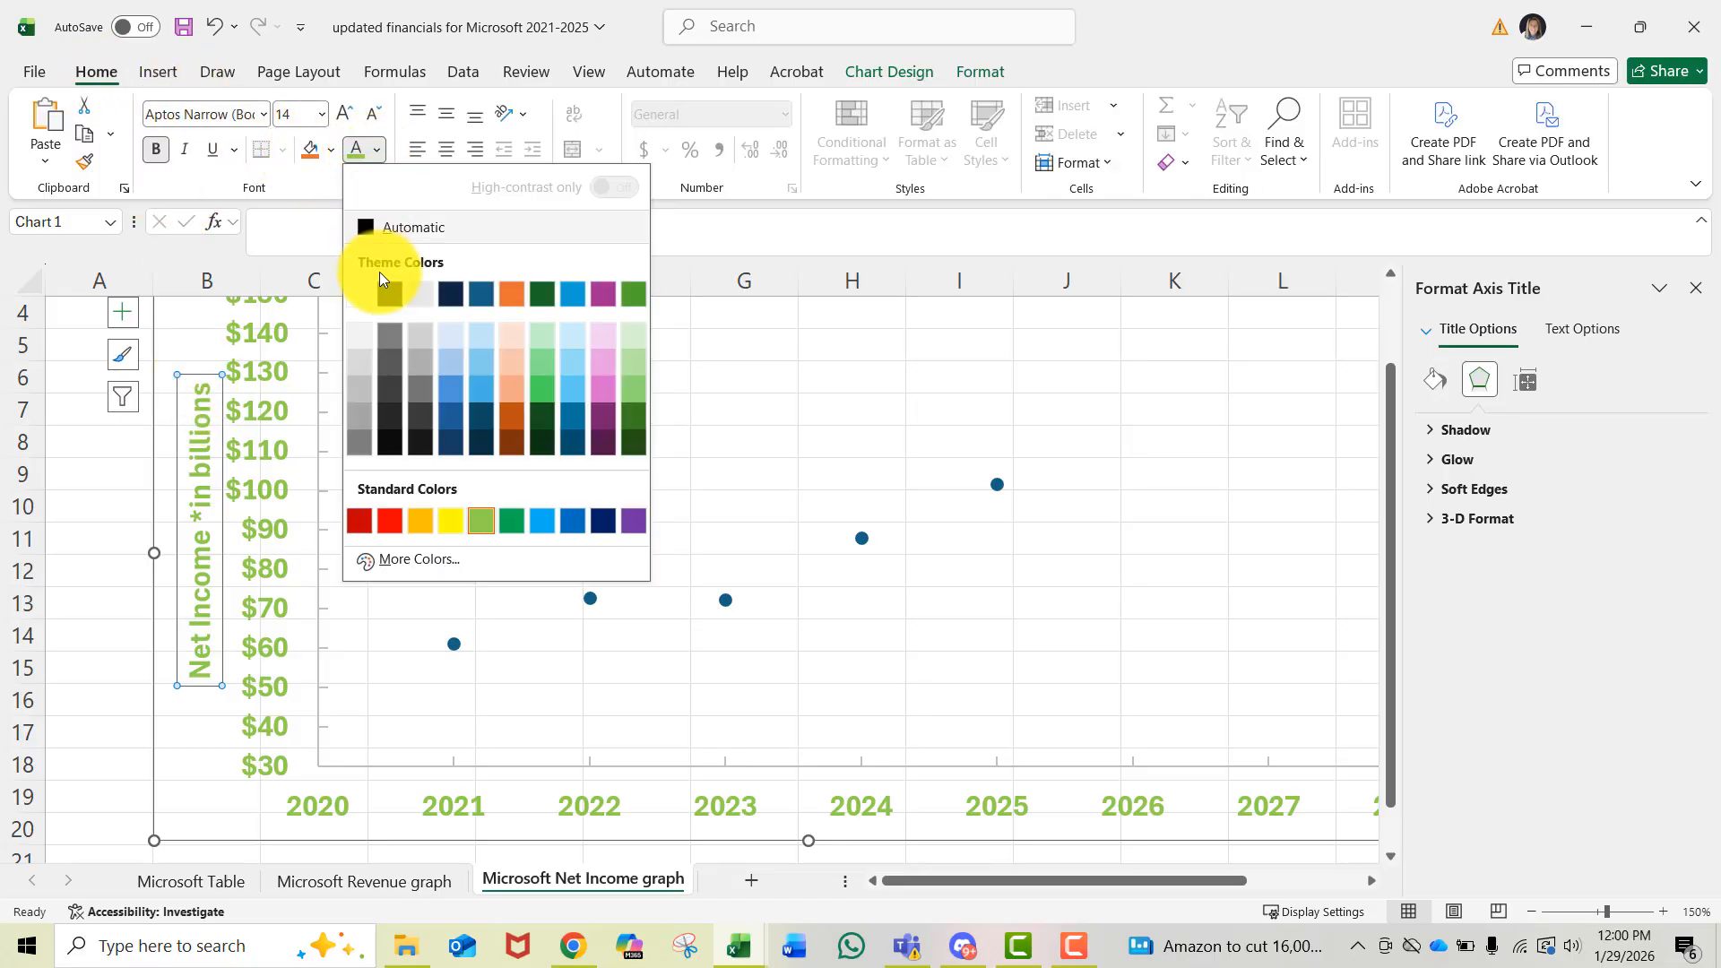
click(542, 522)
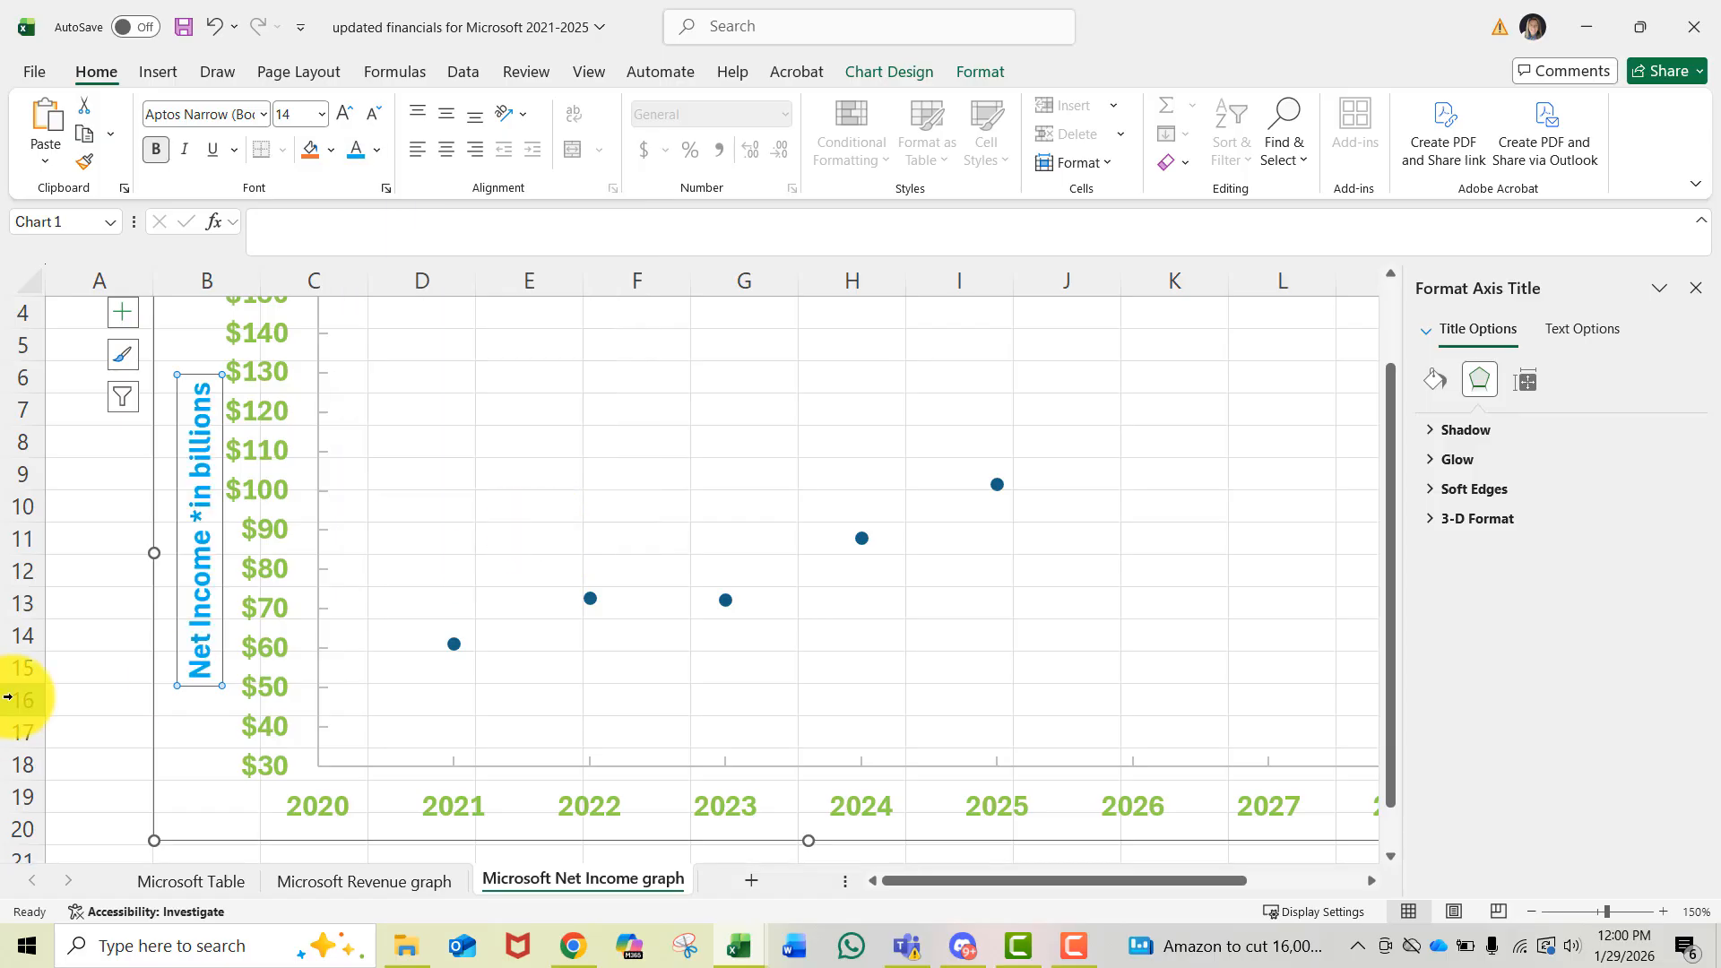
- Add a primary horizontal axis title reading "Years"
click(735, 808)
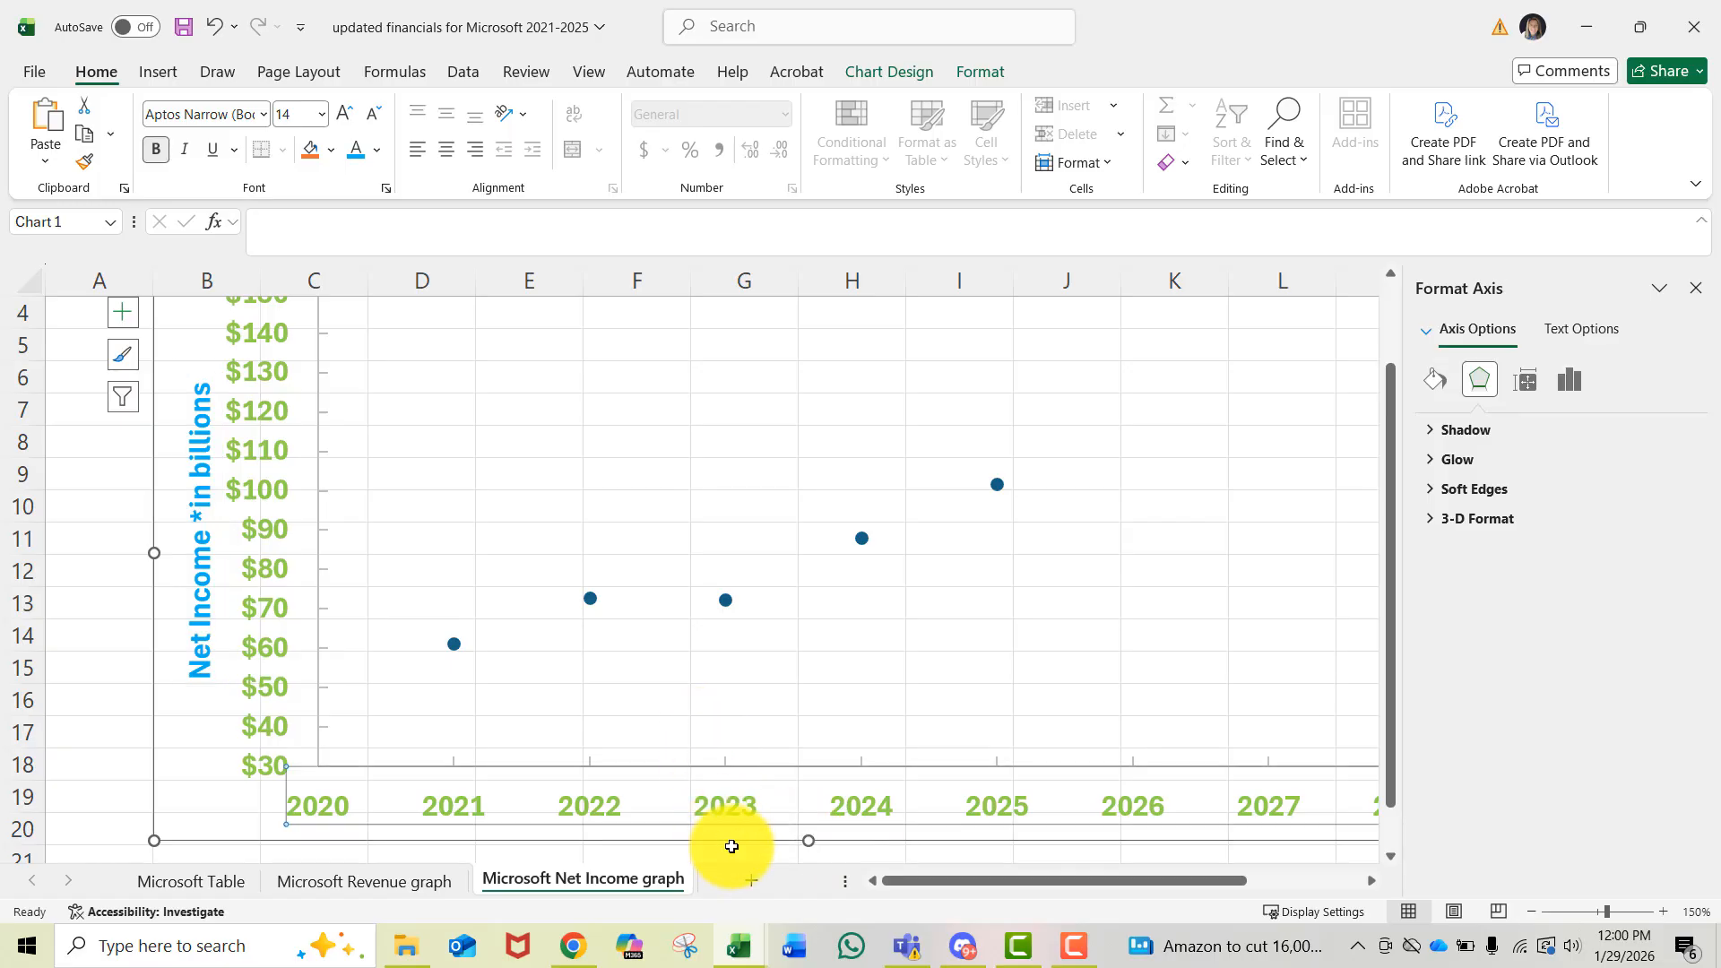
double_click(738, 814)
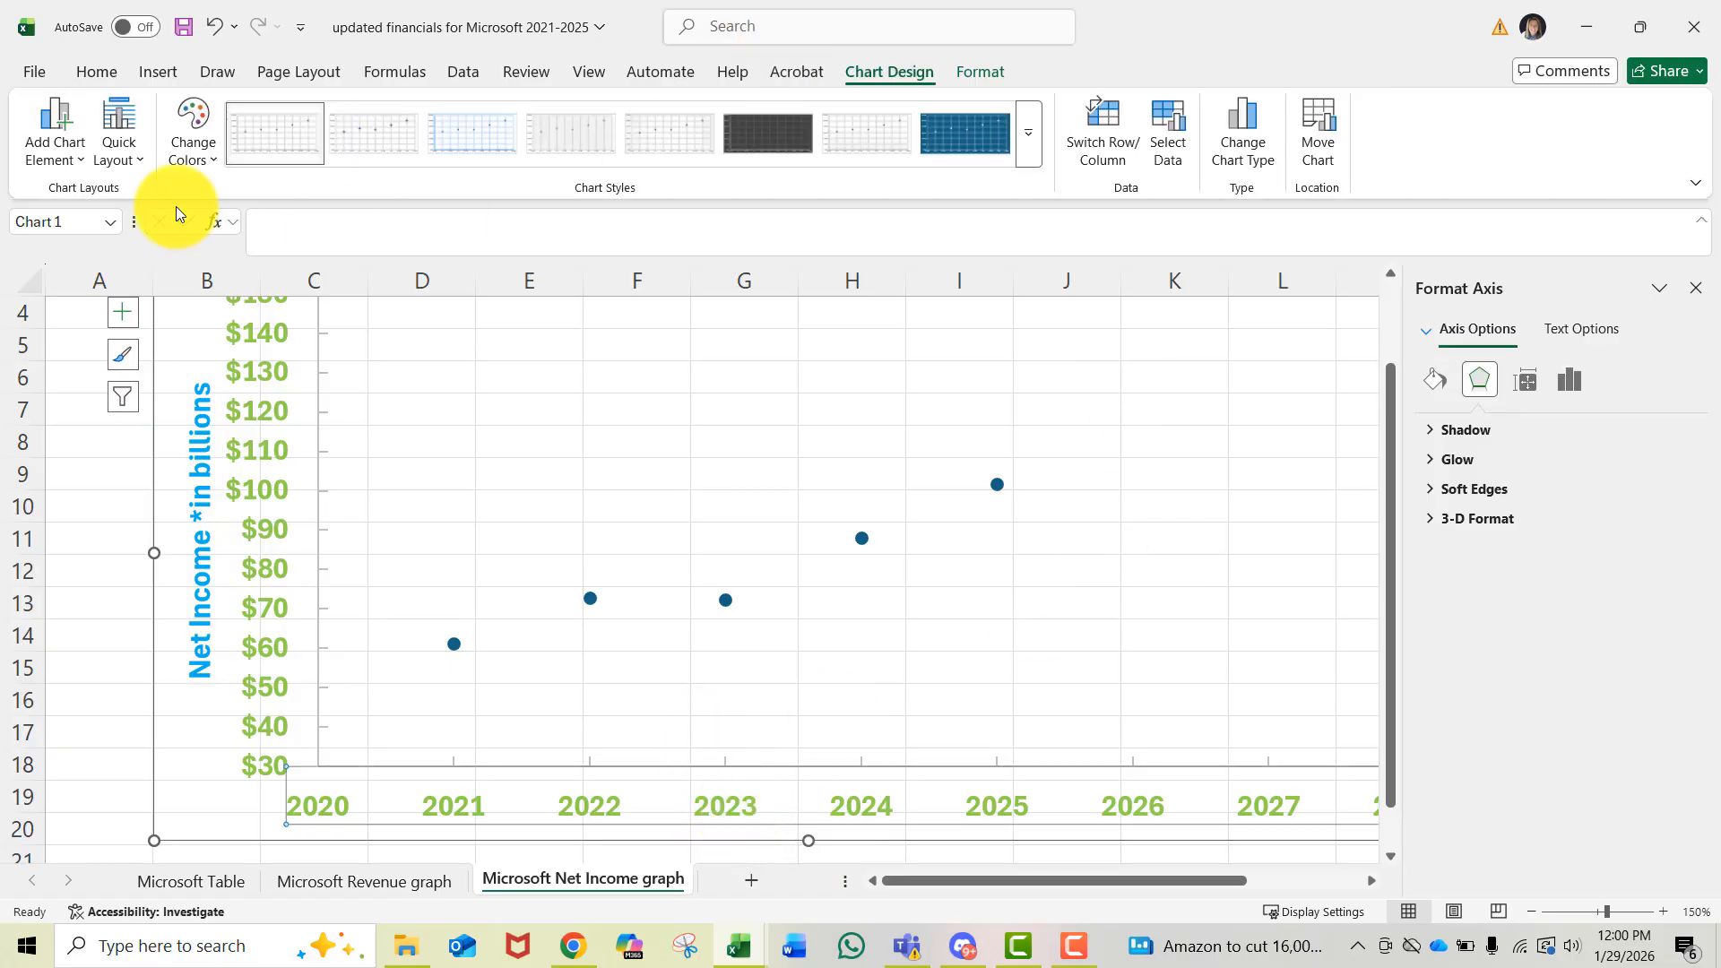
click(52, 149)
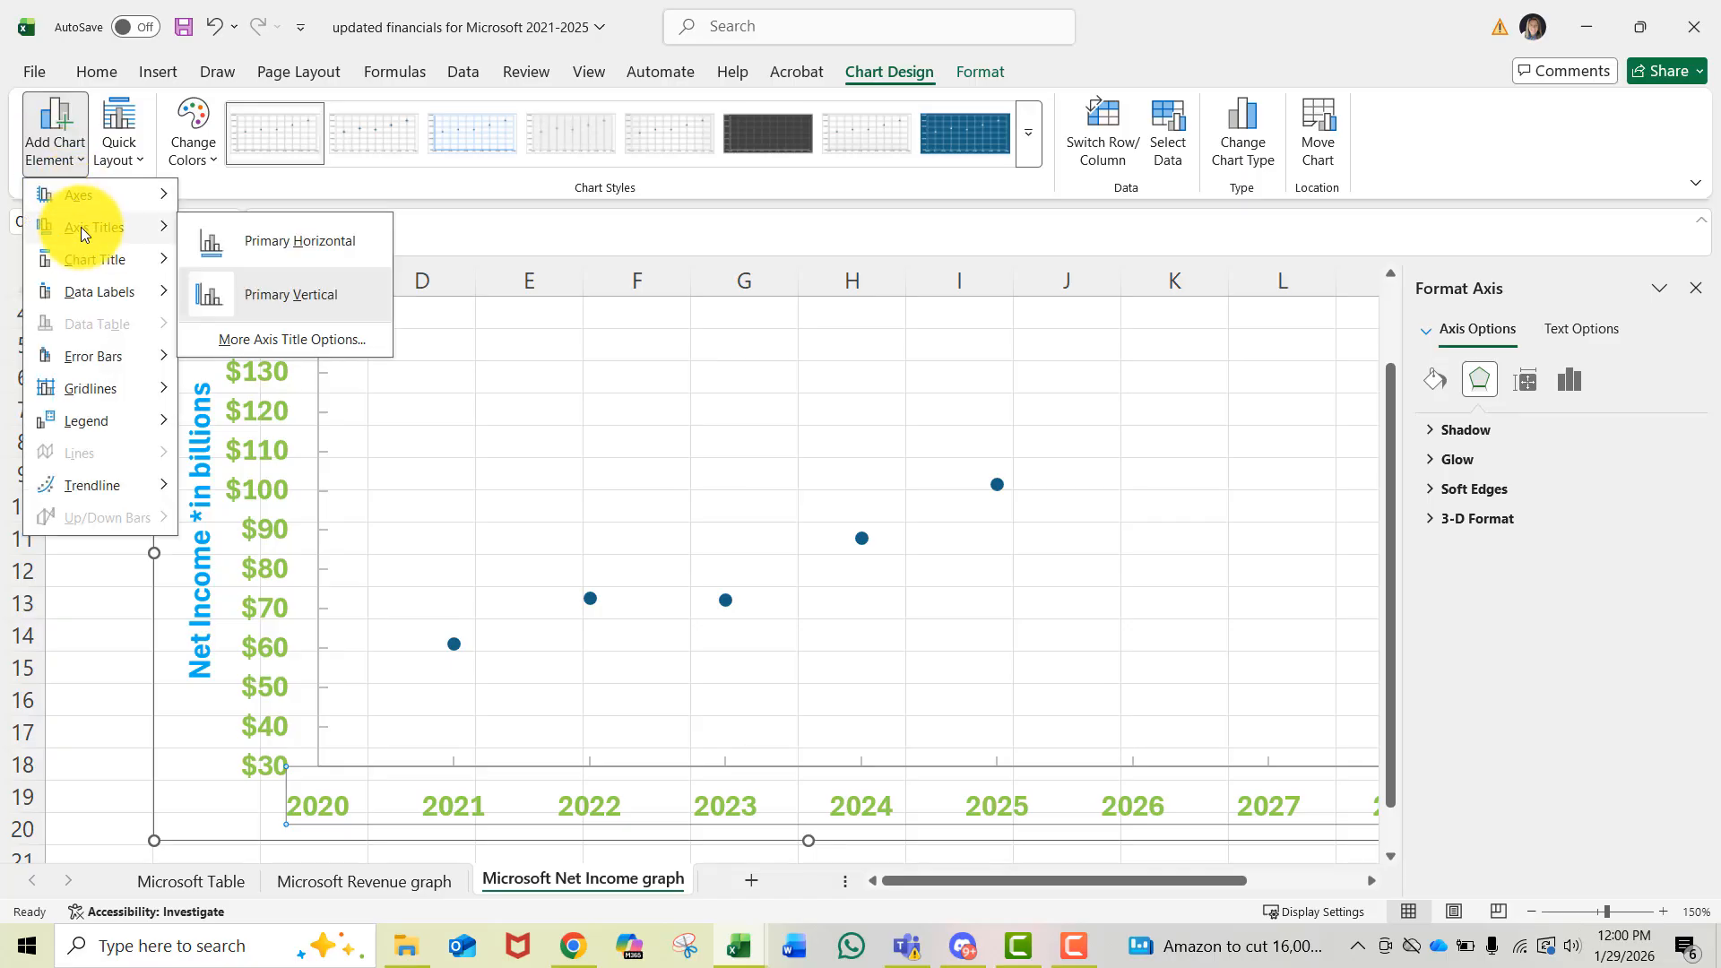
click(337, 240)
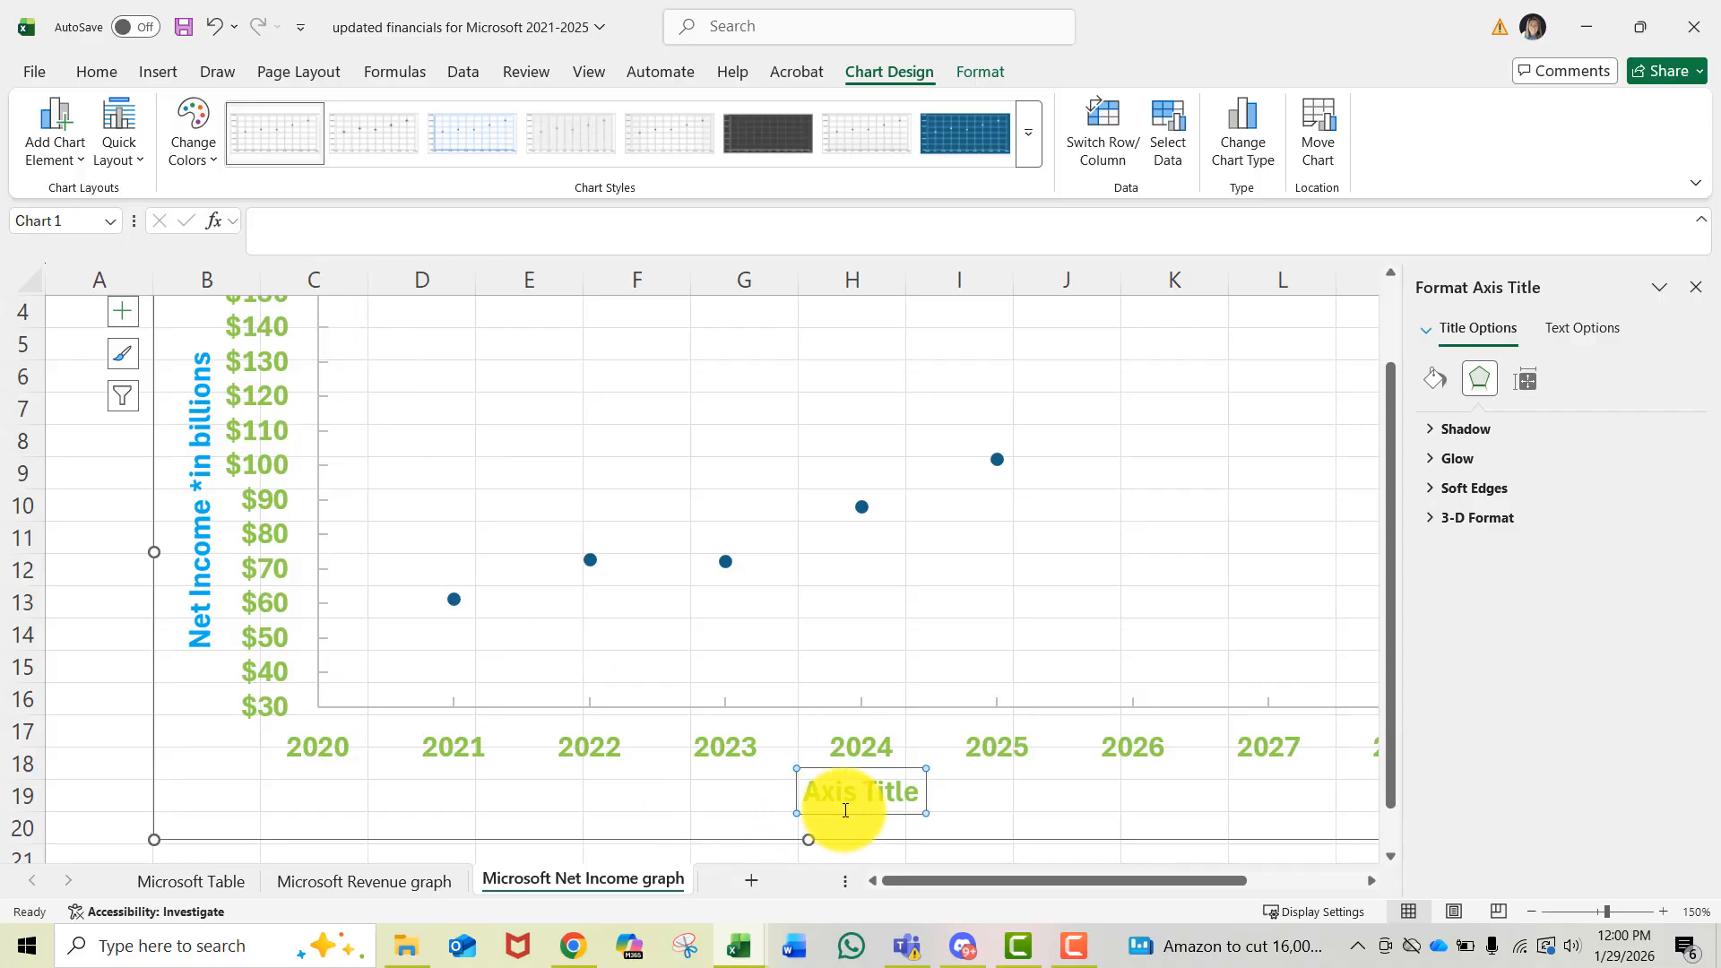
click(277, 226)
text(Years)
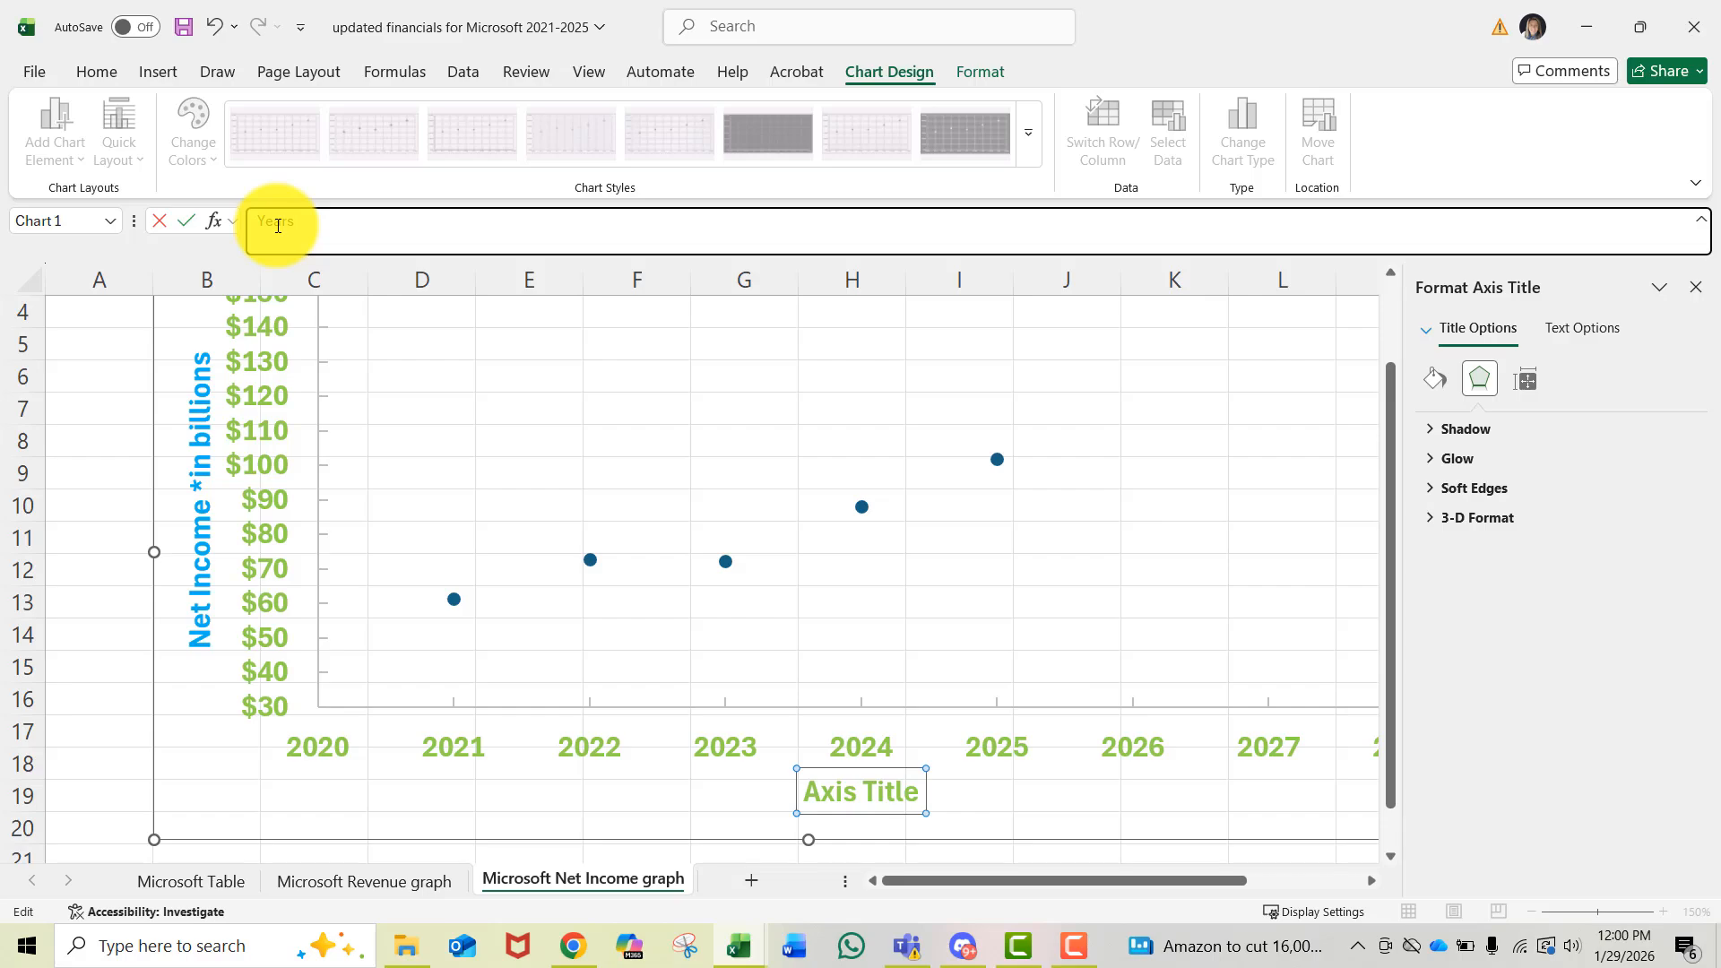
key(Return)
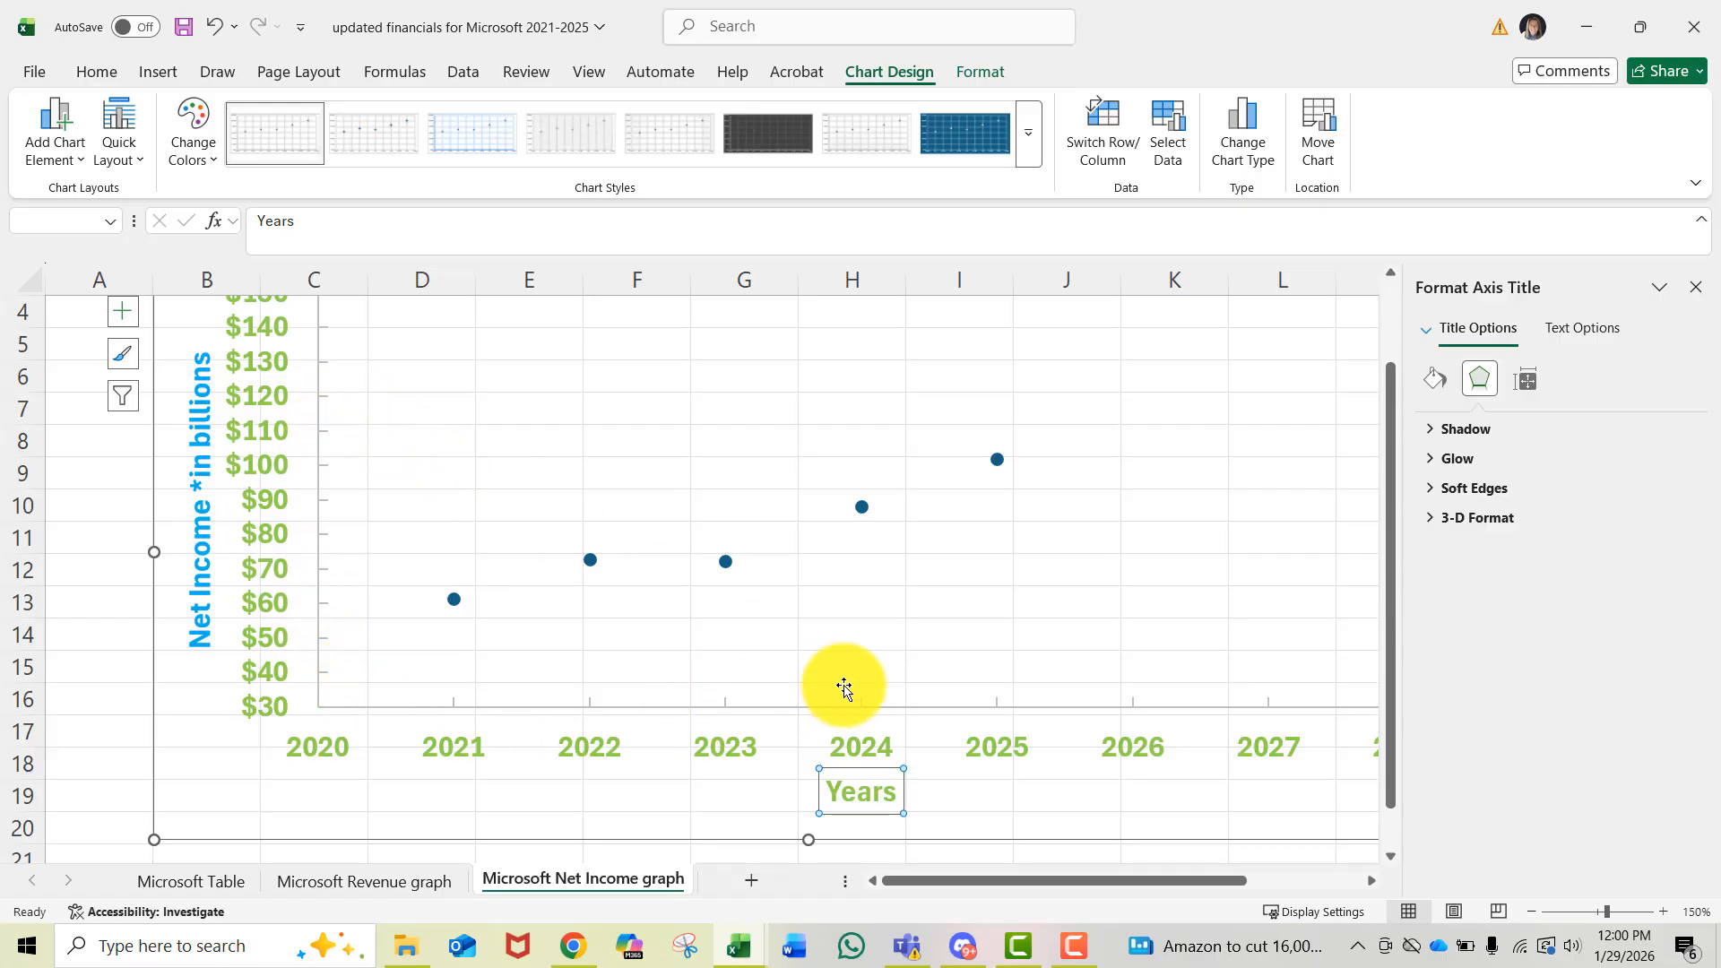
- Set the vertical axis line color to blue
click(319, 465)
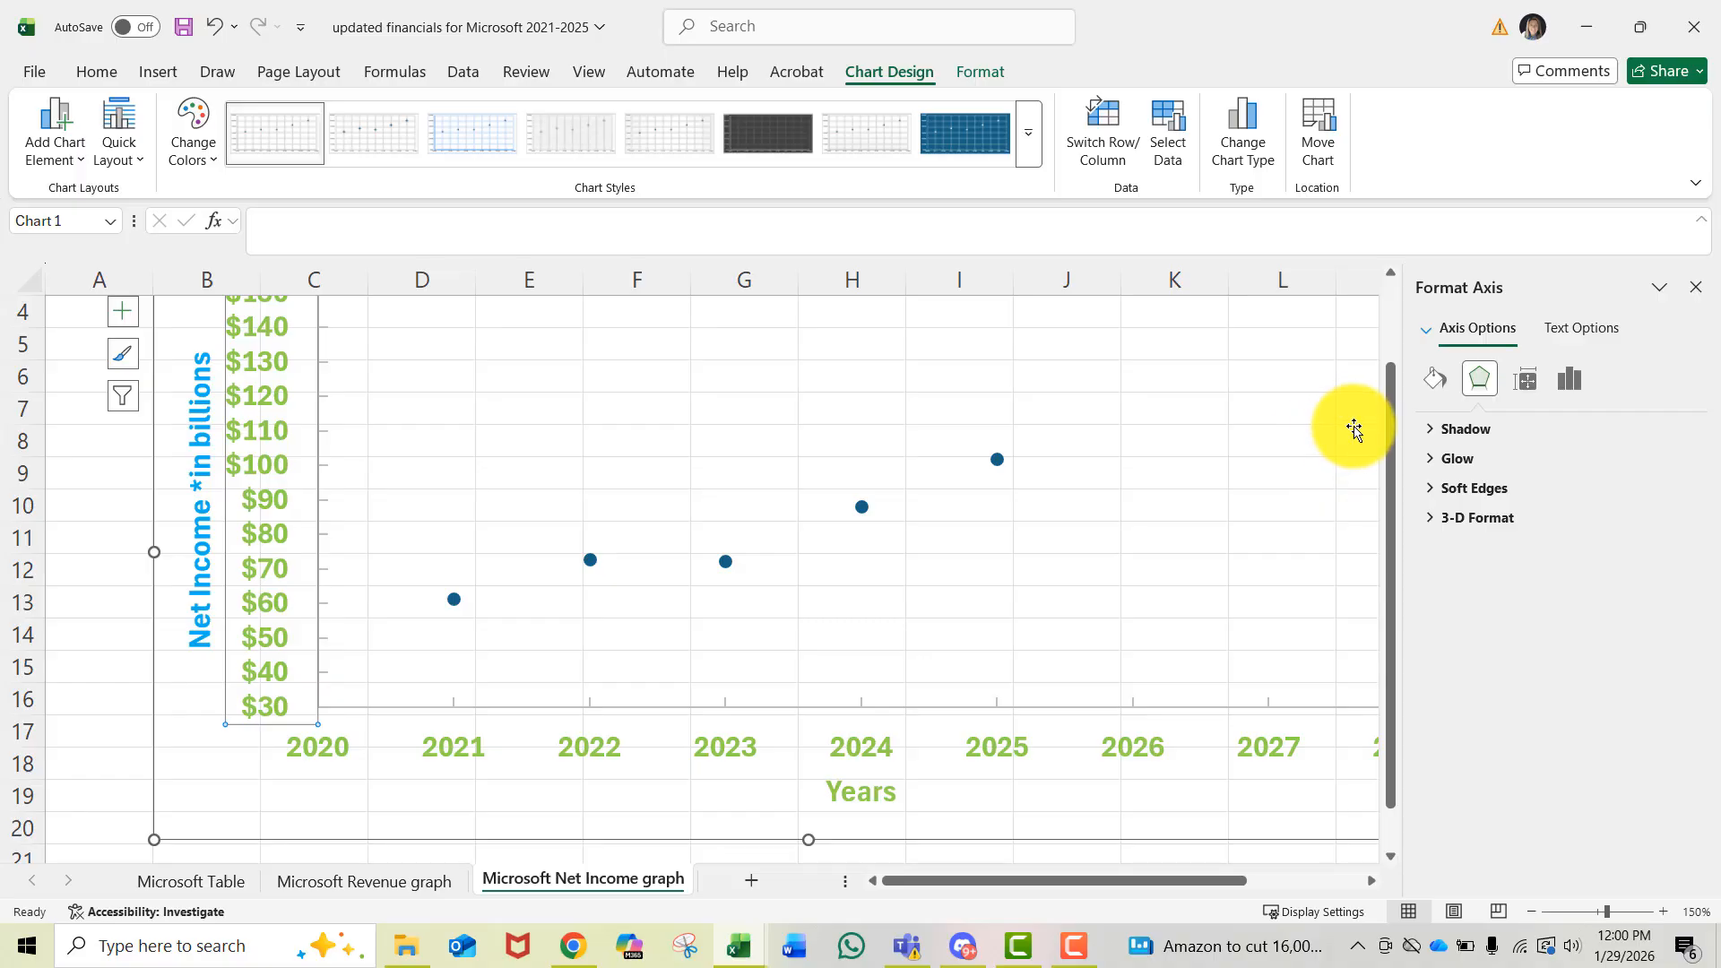
click(1434, 380)
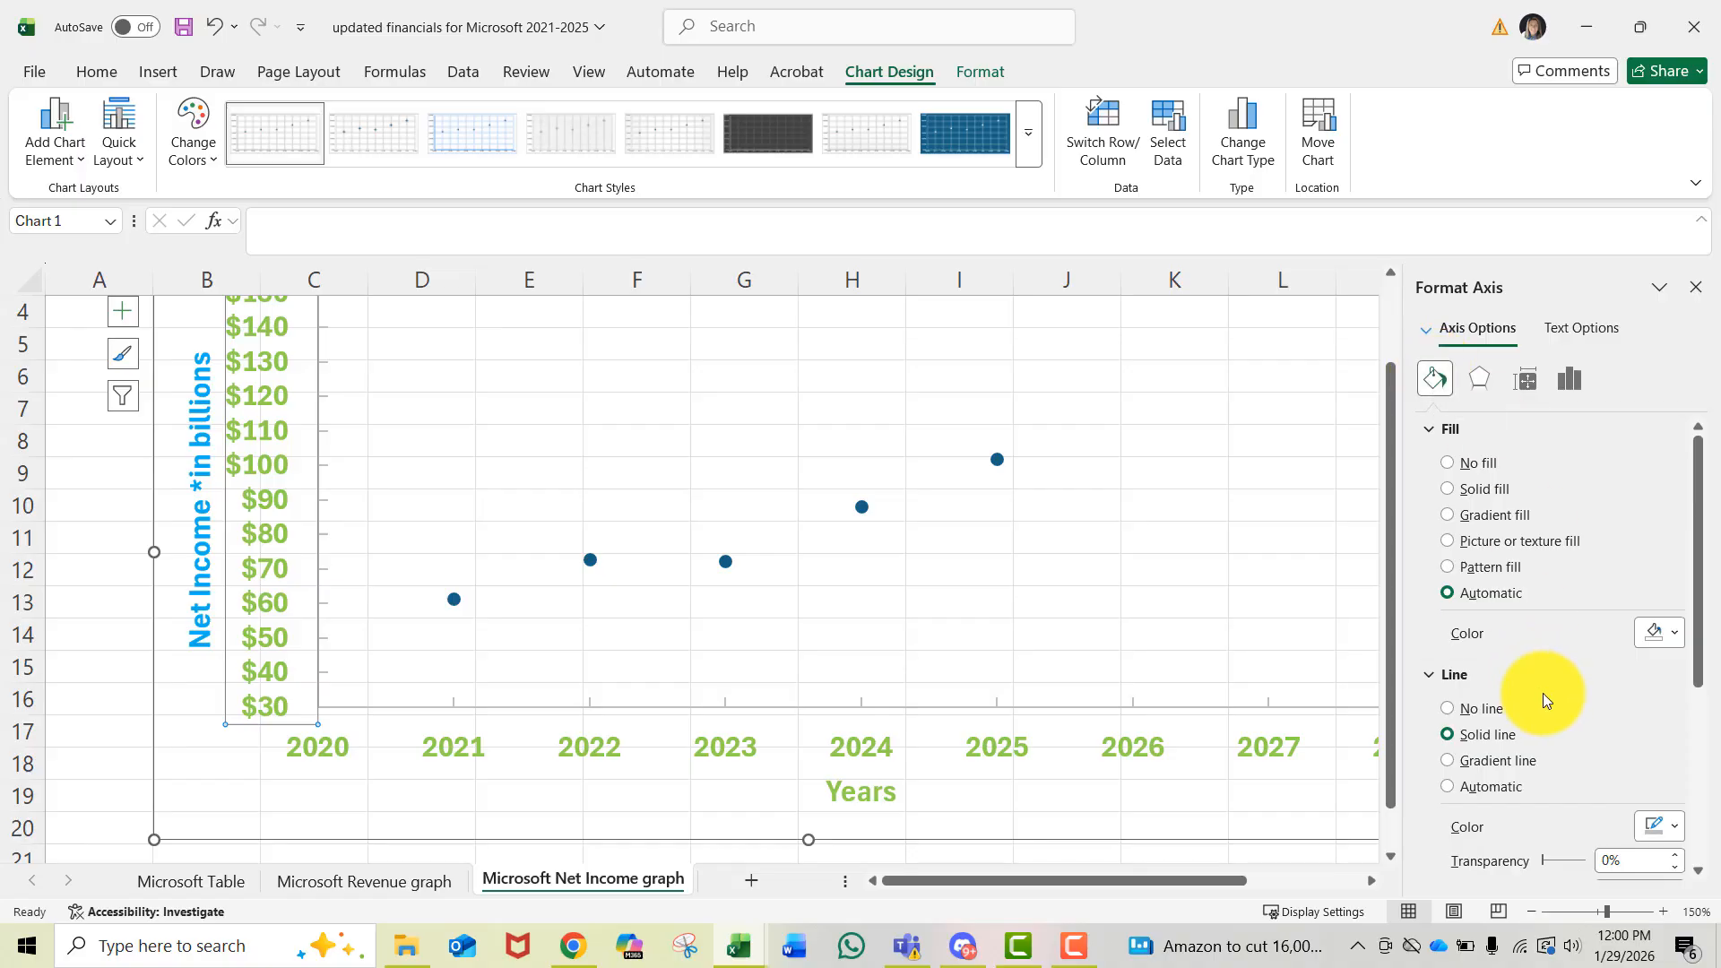
scroll(1542, 692, down, 3)
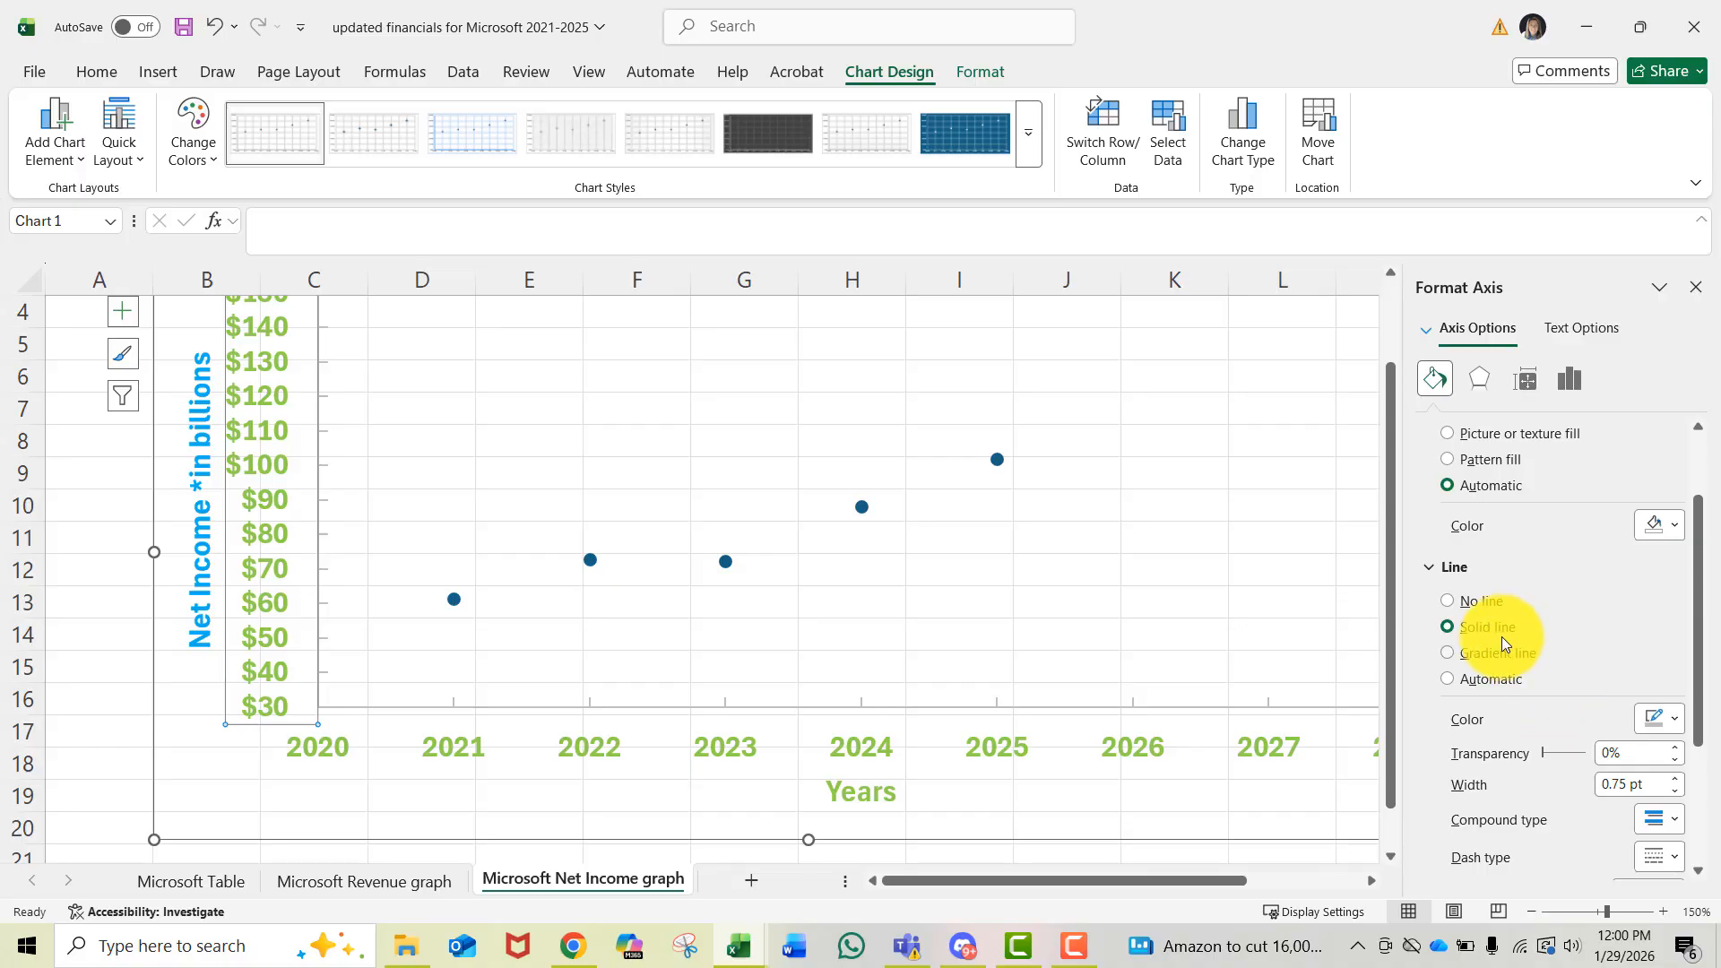
click(1669, 719)
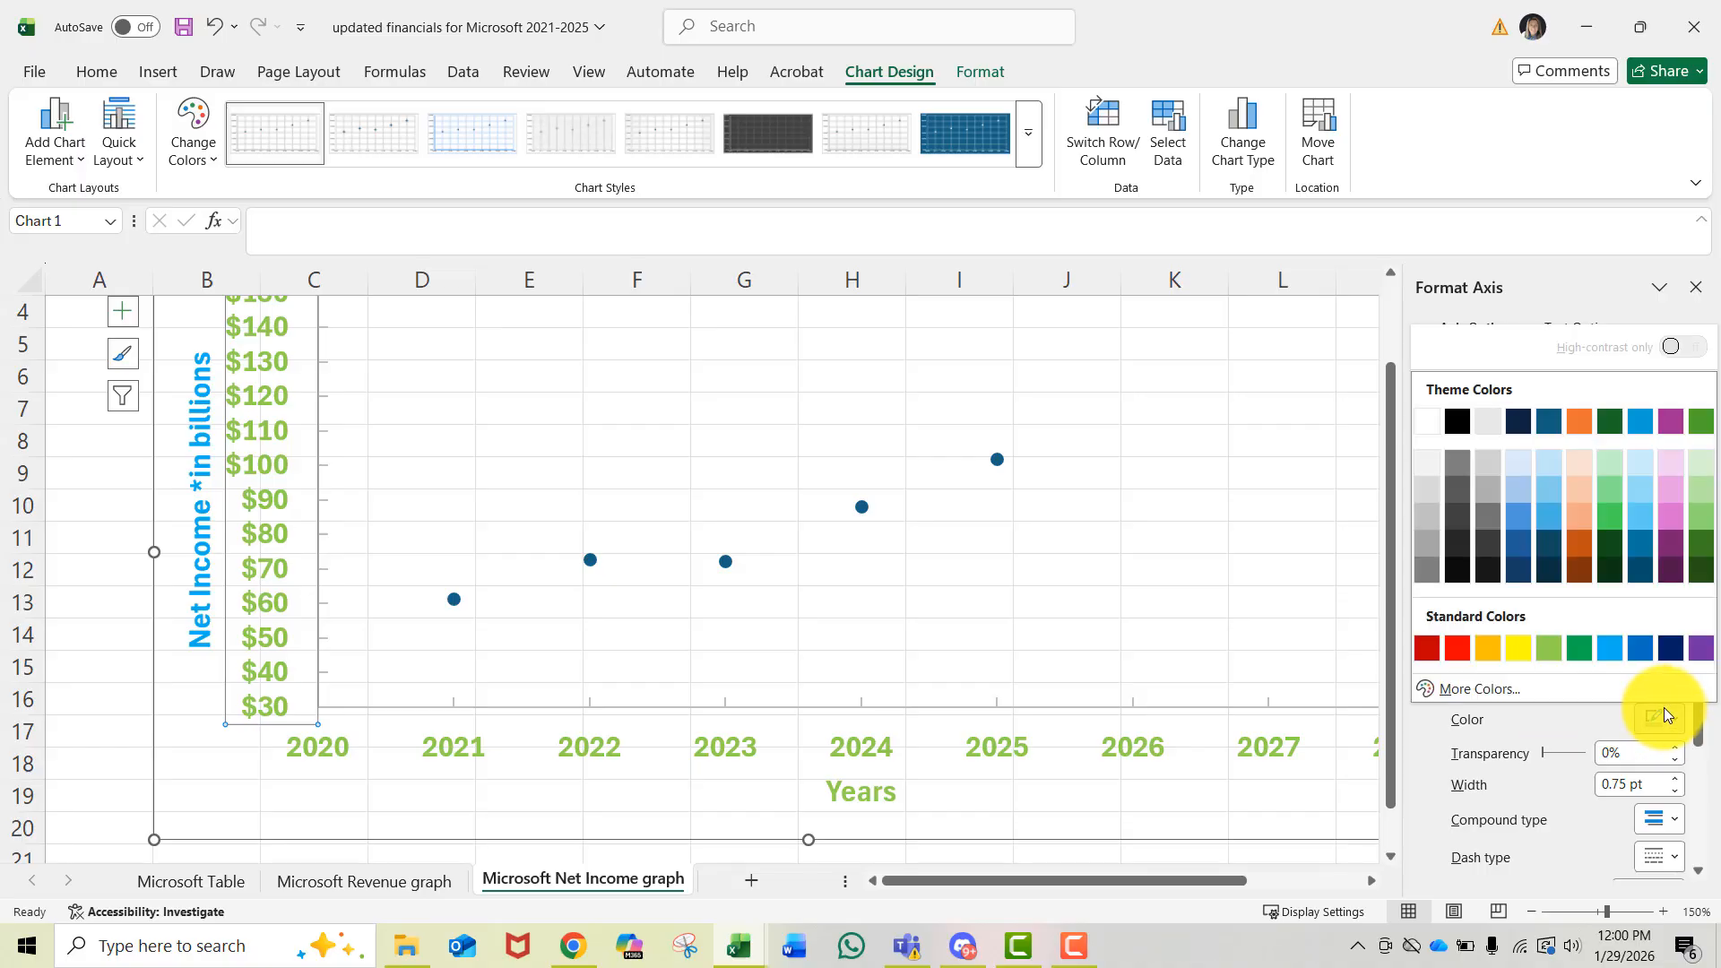
click(1598, 649)
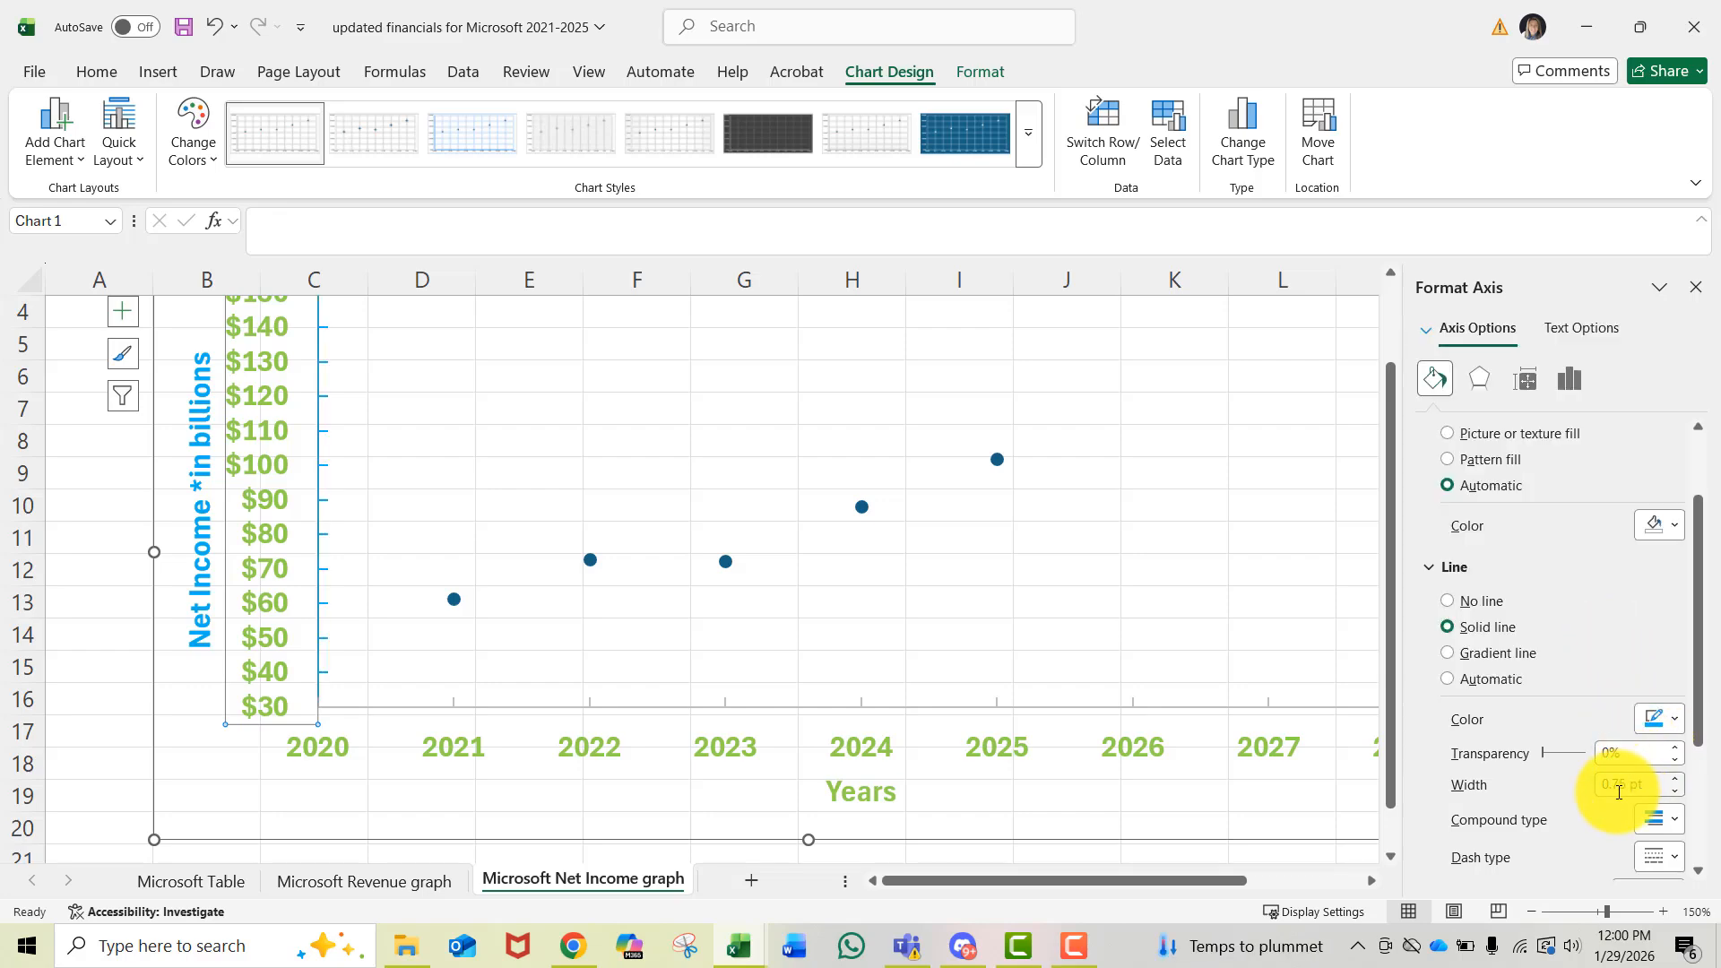
- Set the vertical axis line width to 4 pt
click(1676, 780)
click(1675, 780)
click(1675, 779)
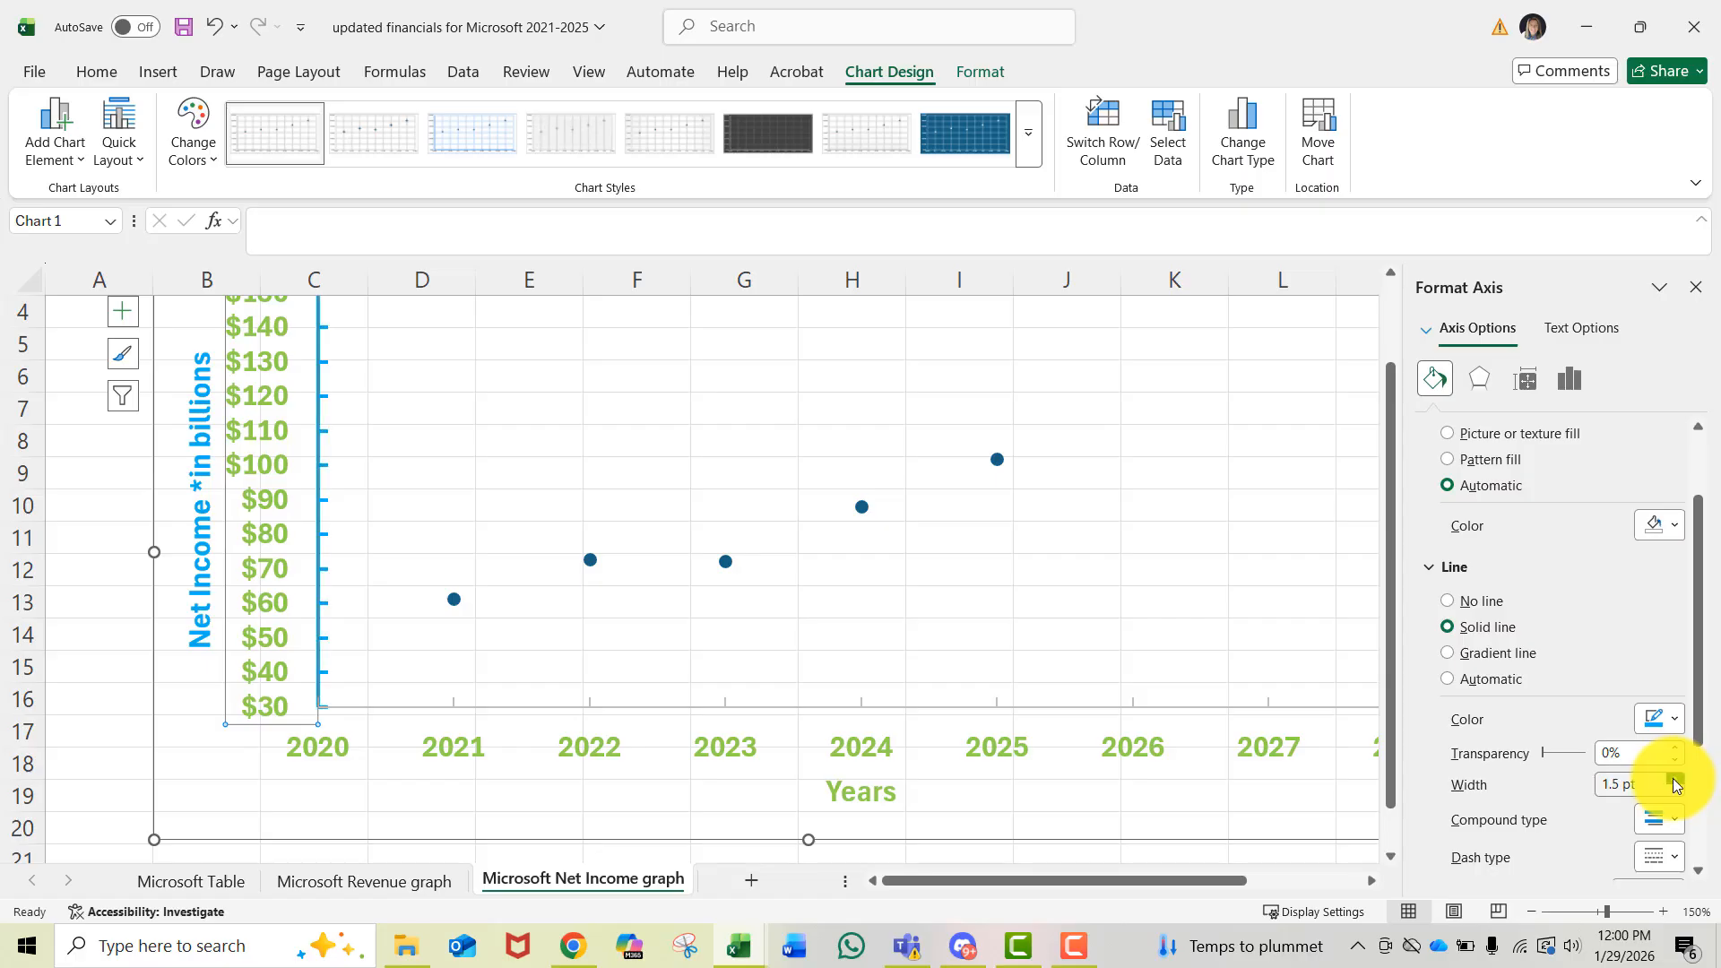
click(1673, 781)
click(1672, 782)
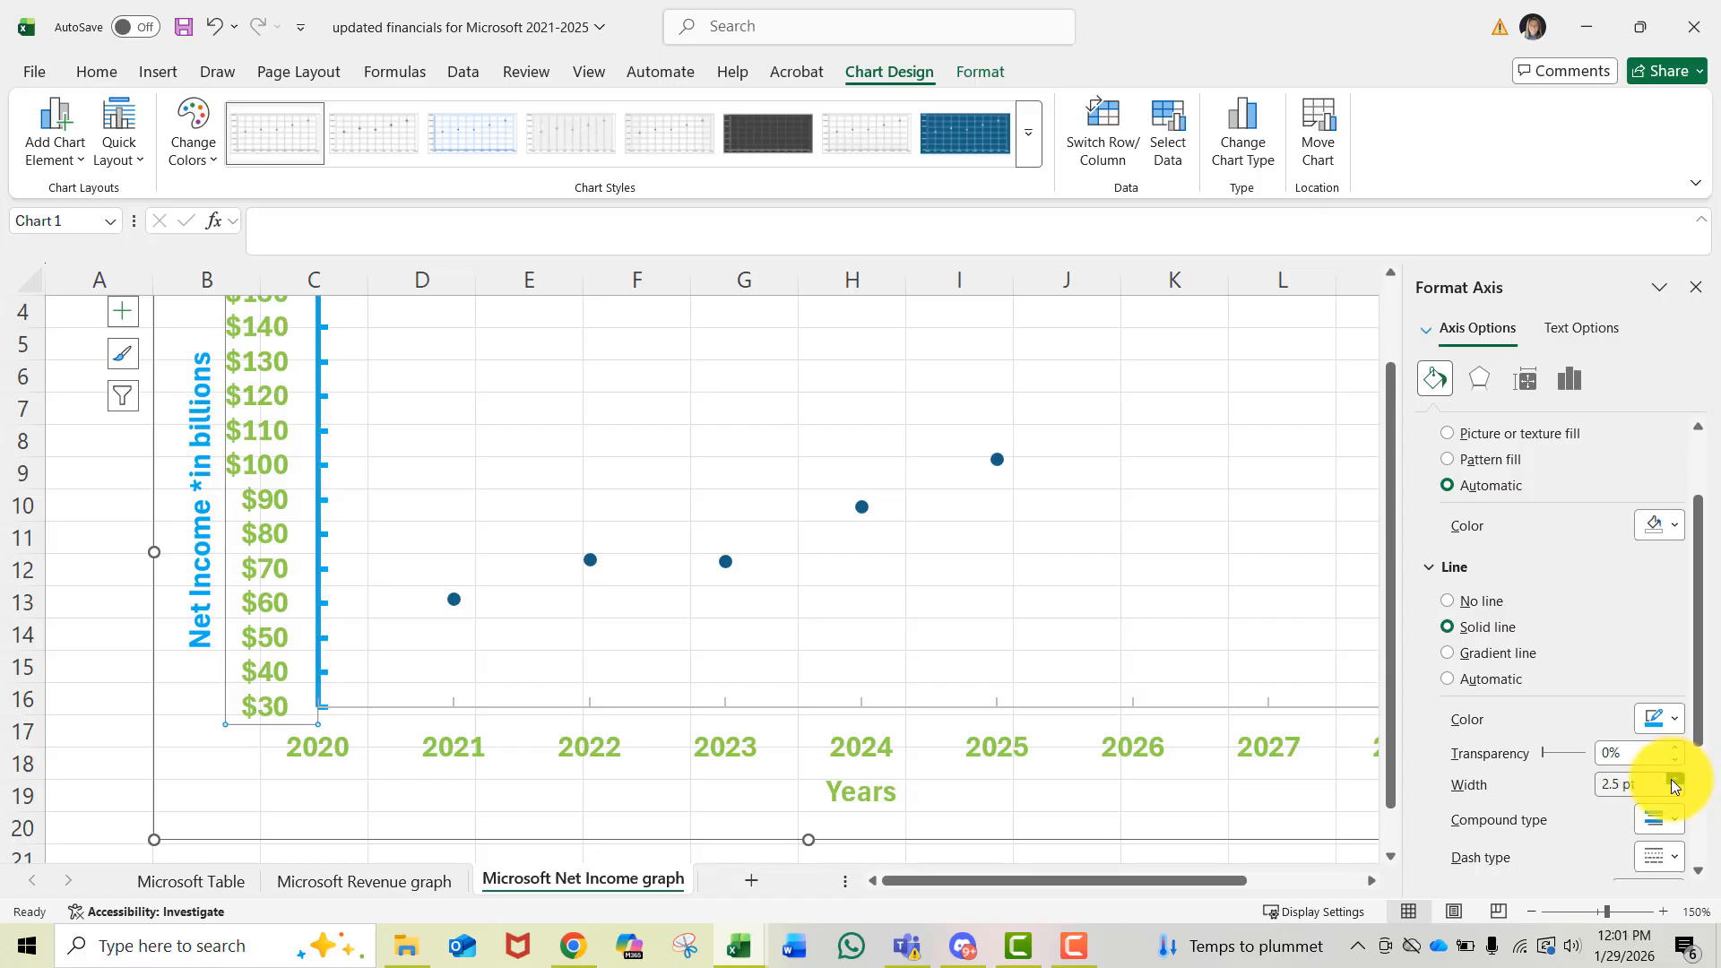
click(1673, 780)
click(1673, 780)
click(1671, 780)
click(1671, 780)
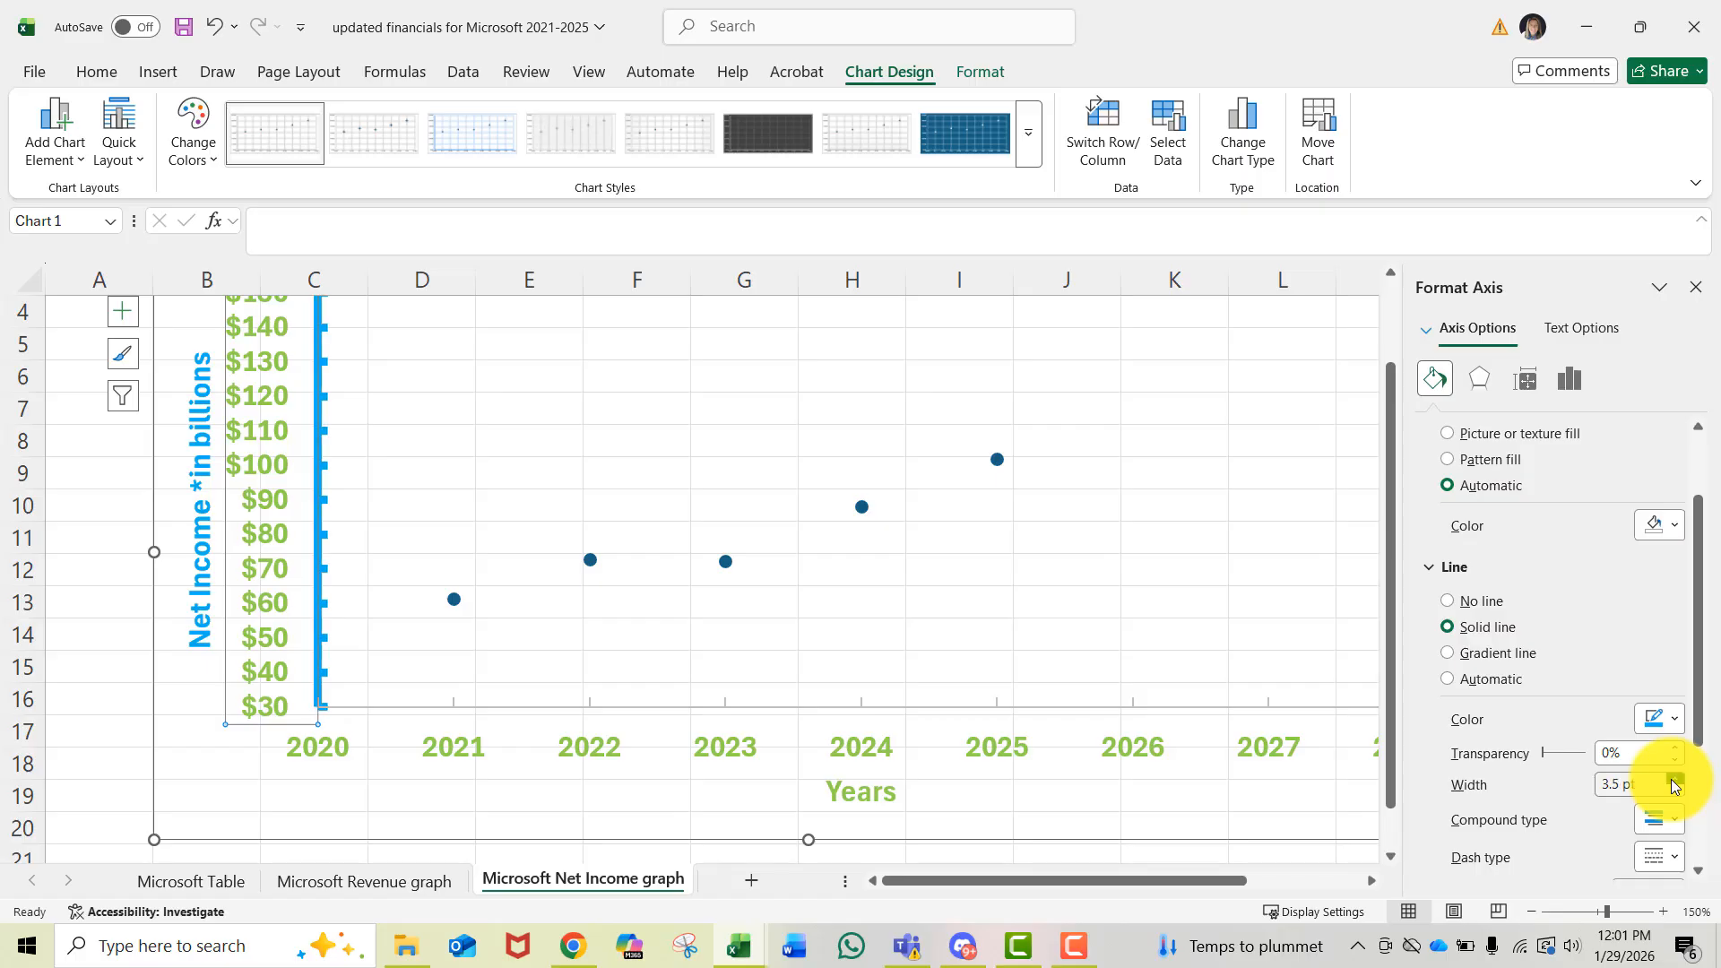
click(1671, 779)
click(1671, 779)
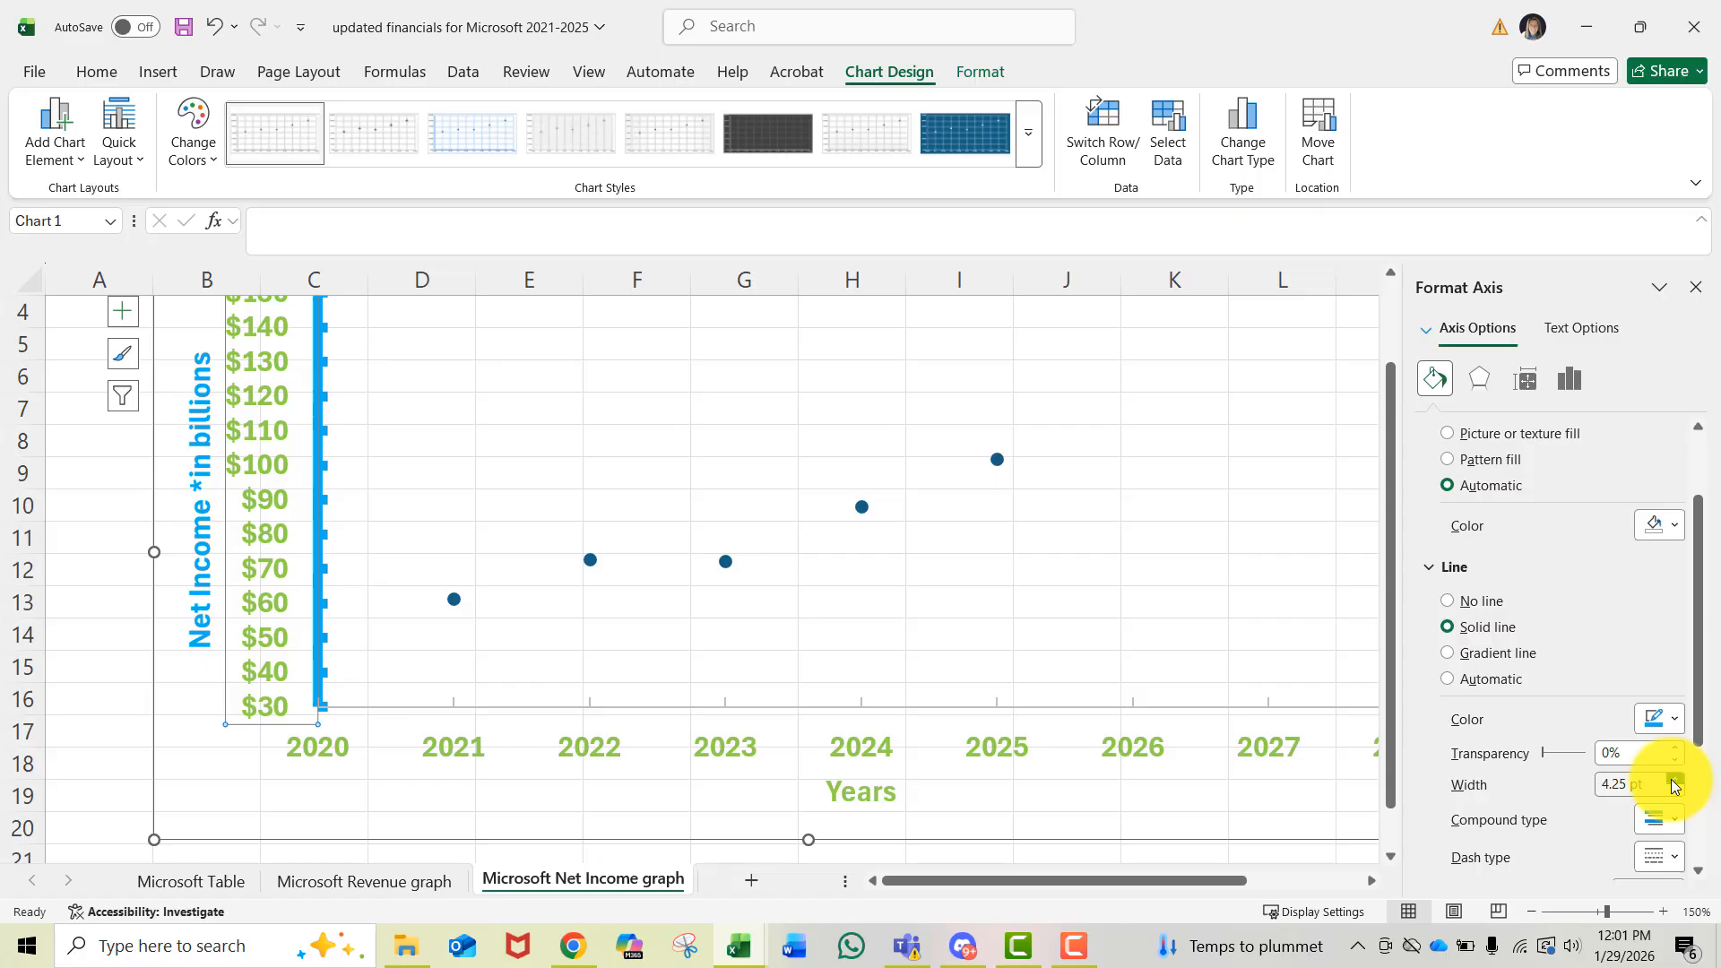
click(1673, 792)
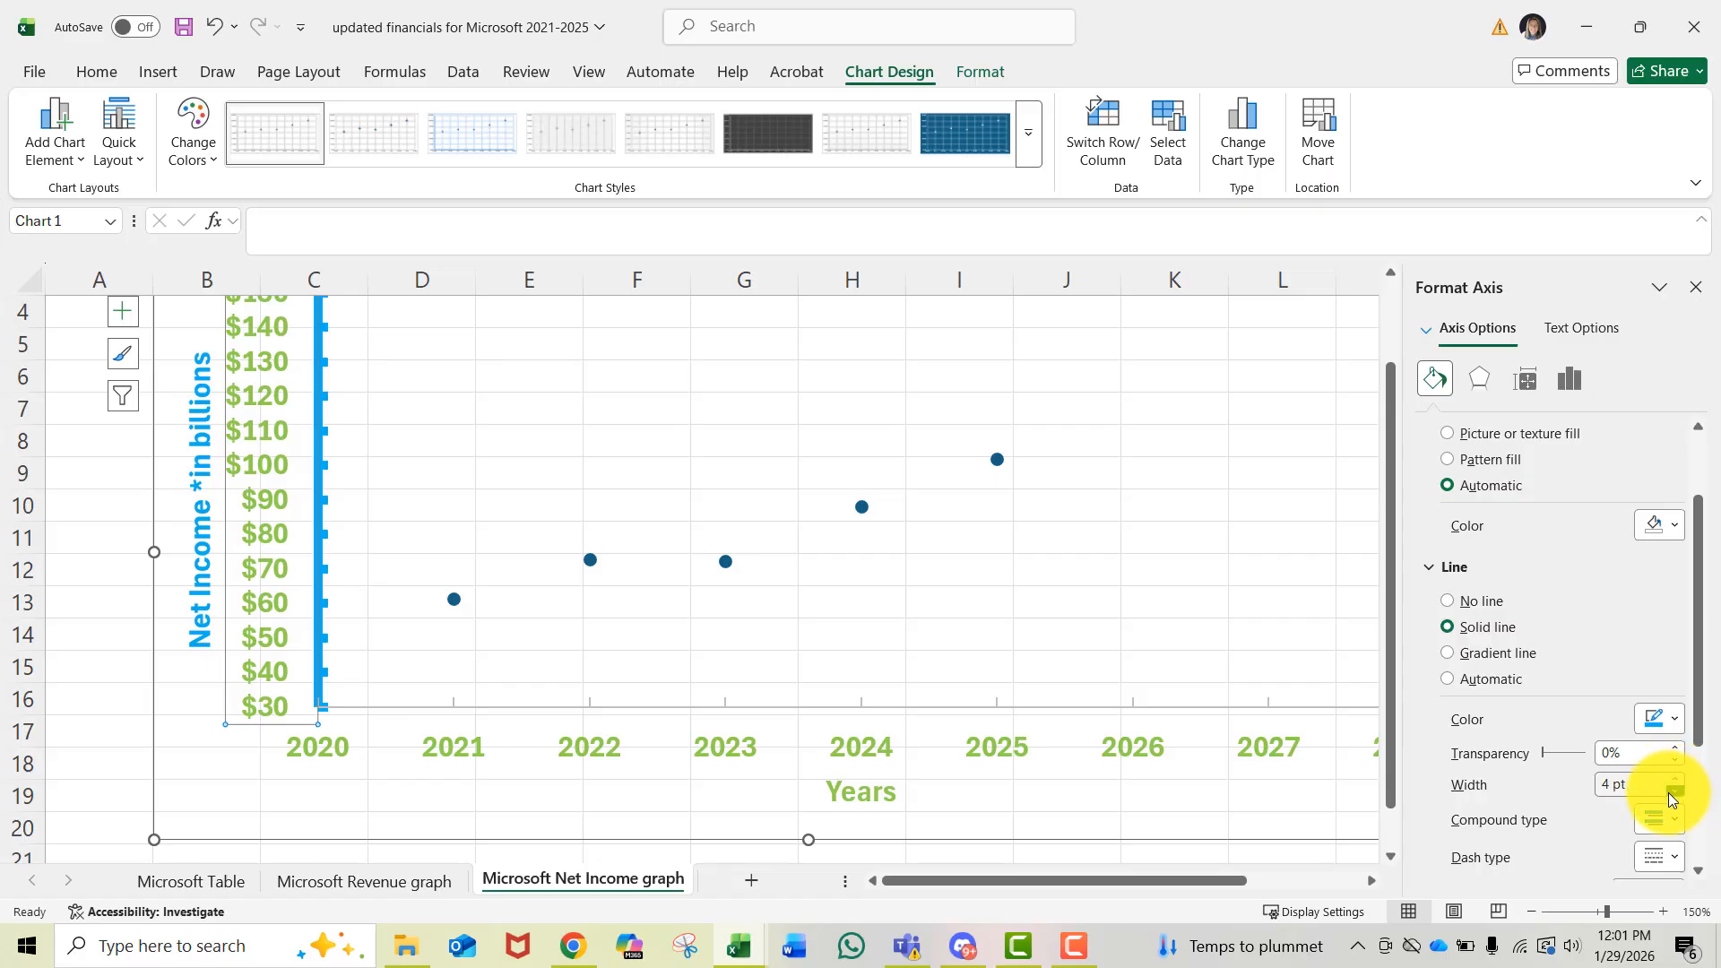
click(1672, 791)
- Set the horizontal axis line color to blue
click(599, 751)
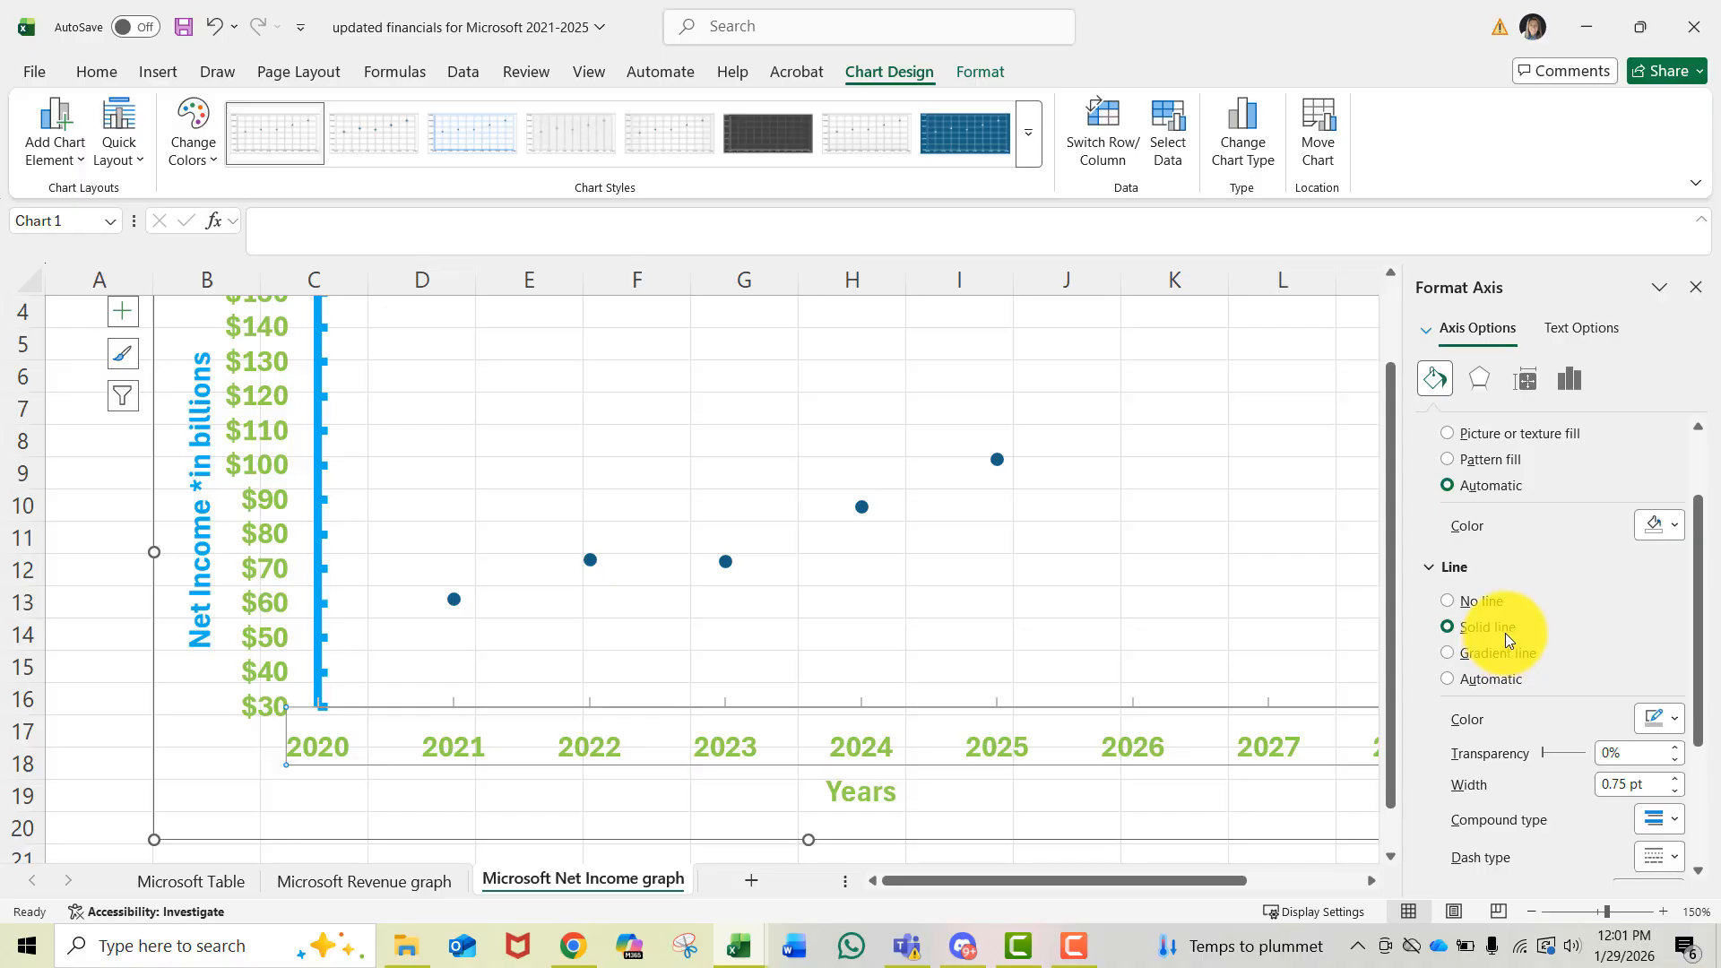
click(1677, 719)
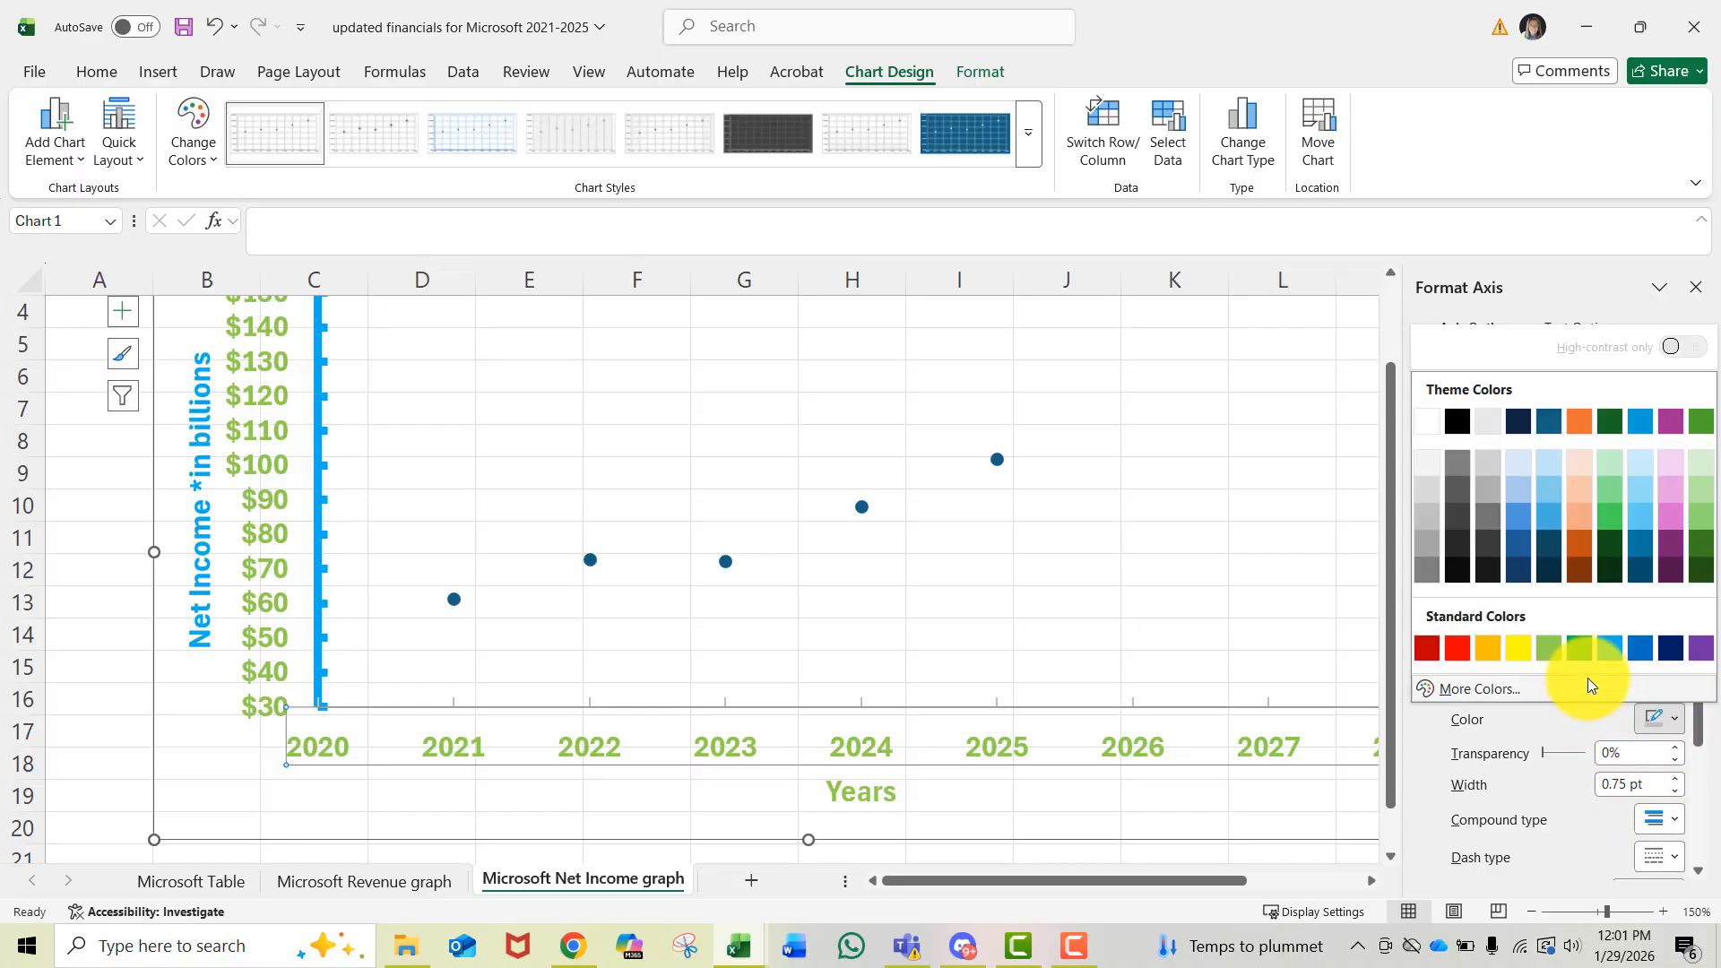
click(1610, 648)
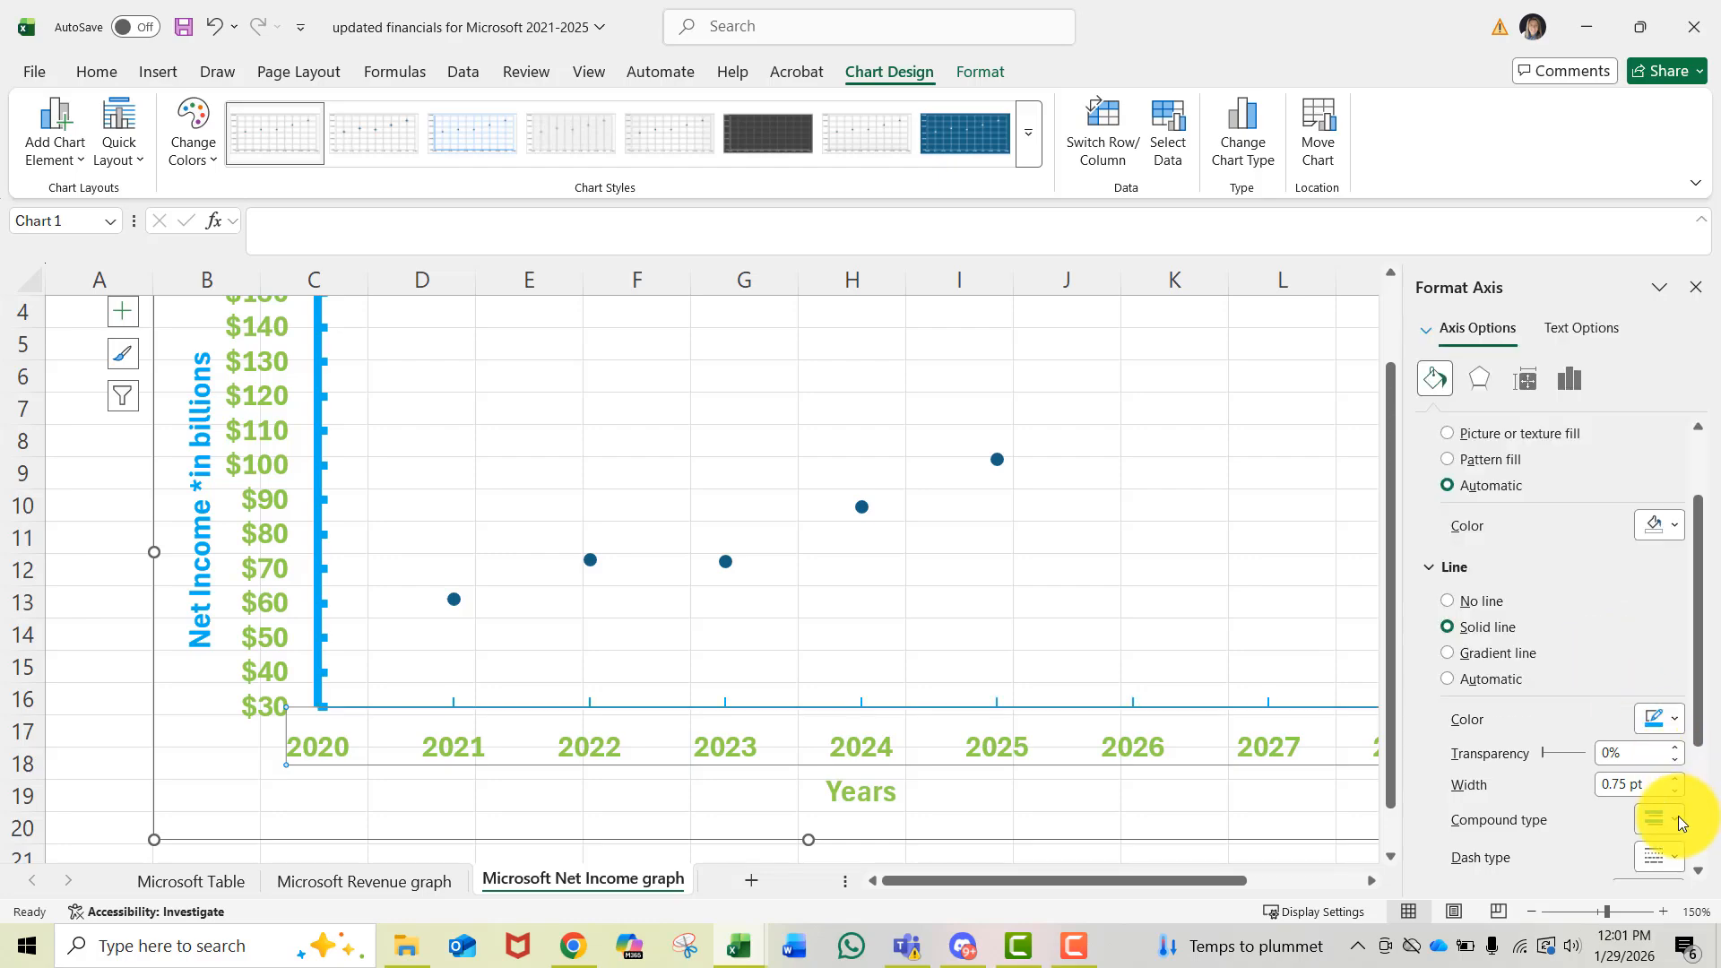
- Set the horizontal axis line width to 4 pt
click(1675, 778)
click(1675, 779)
click(1675, 778)
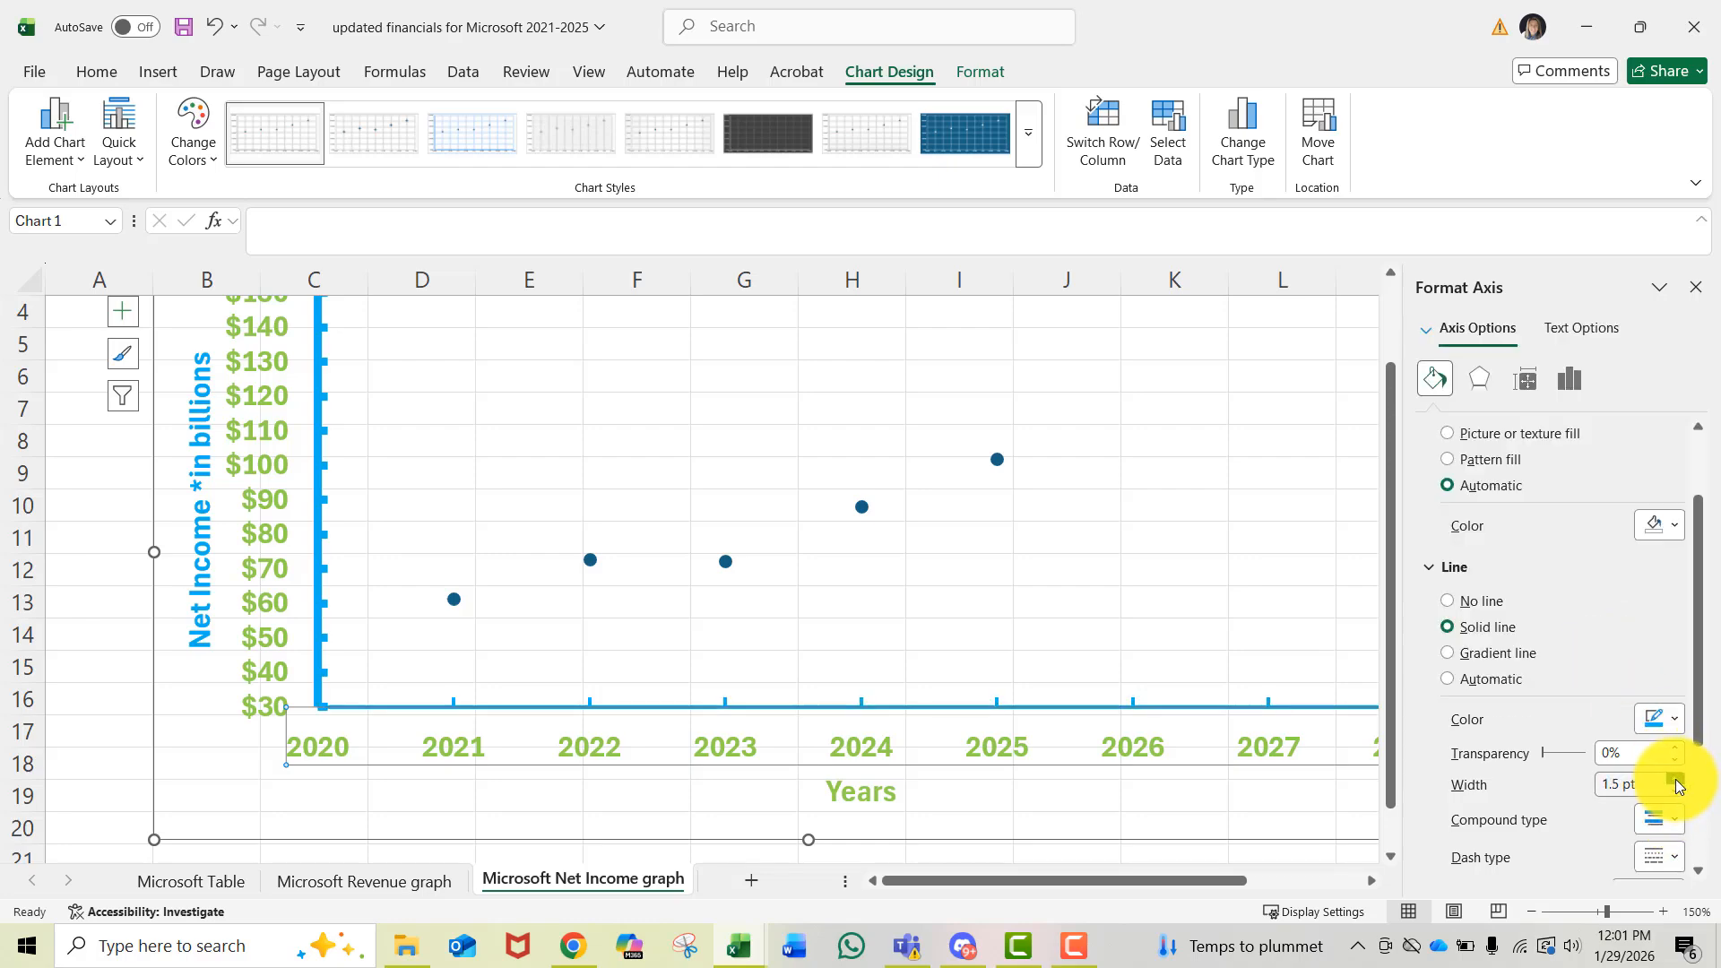
click(1675, 778)
click(1675, 778)
click(1675, 778)
click(1675, 778)
click(1675, 778)
click(1675, 778)
click(1675, 778)
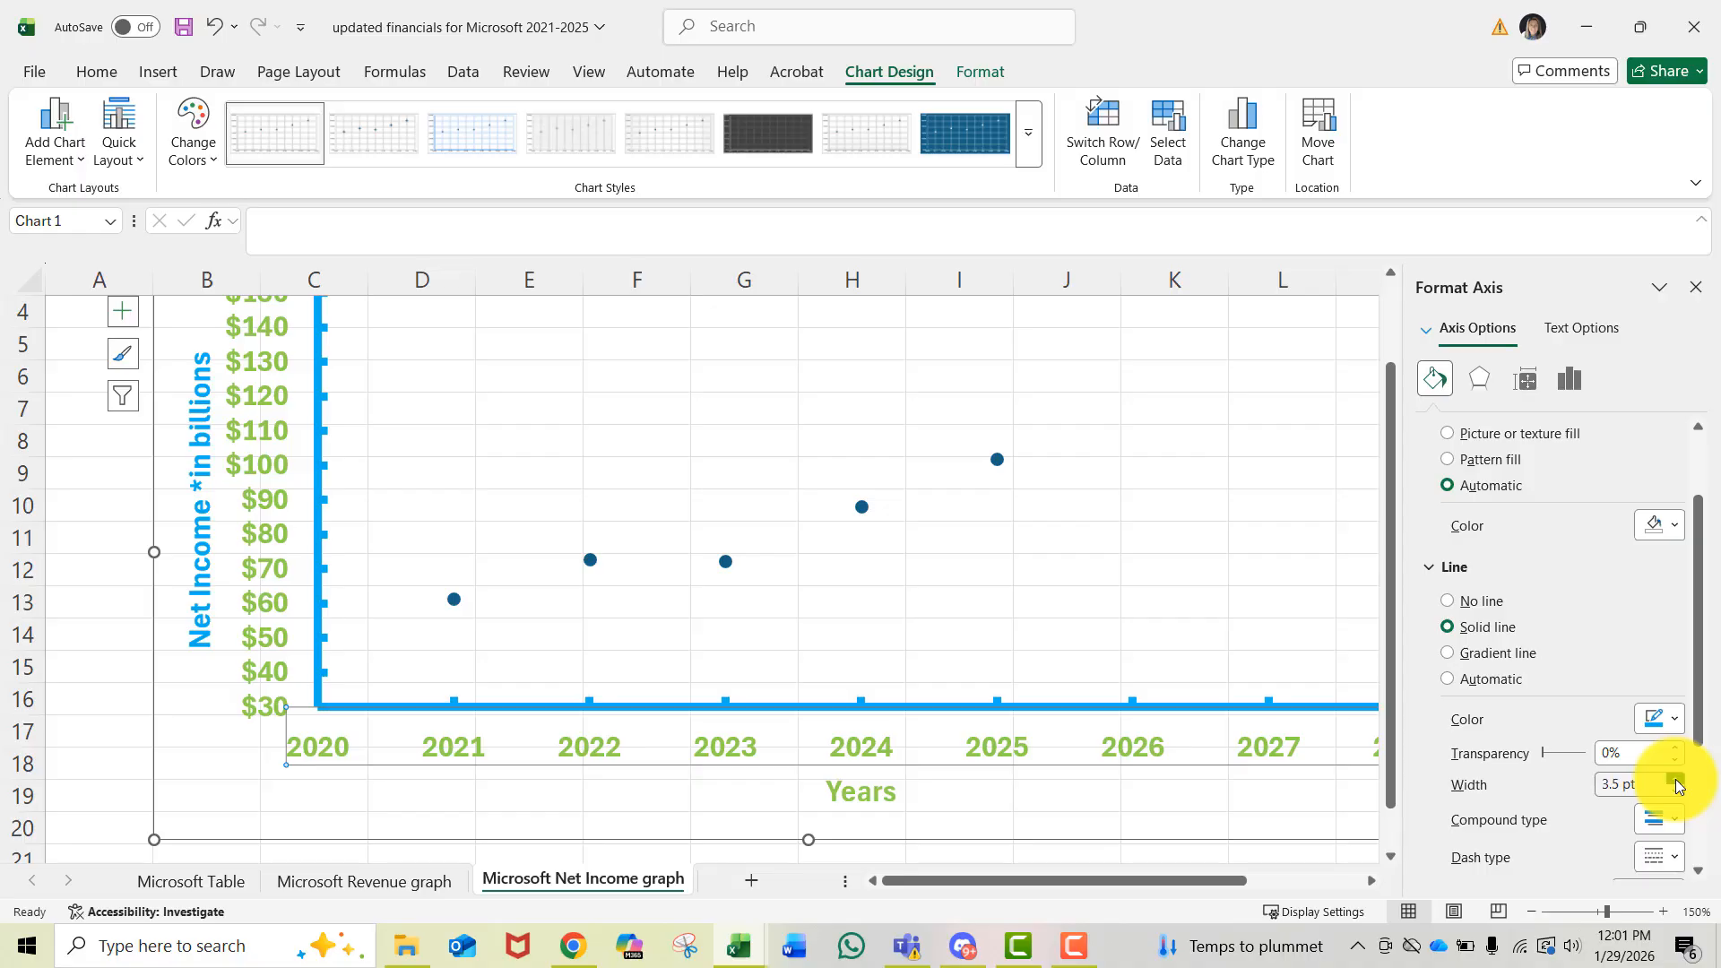
click(1675, 778)
click(1676, 778)
click(1675, 778)
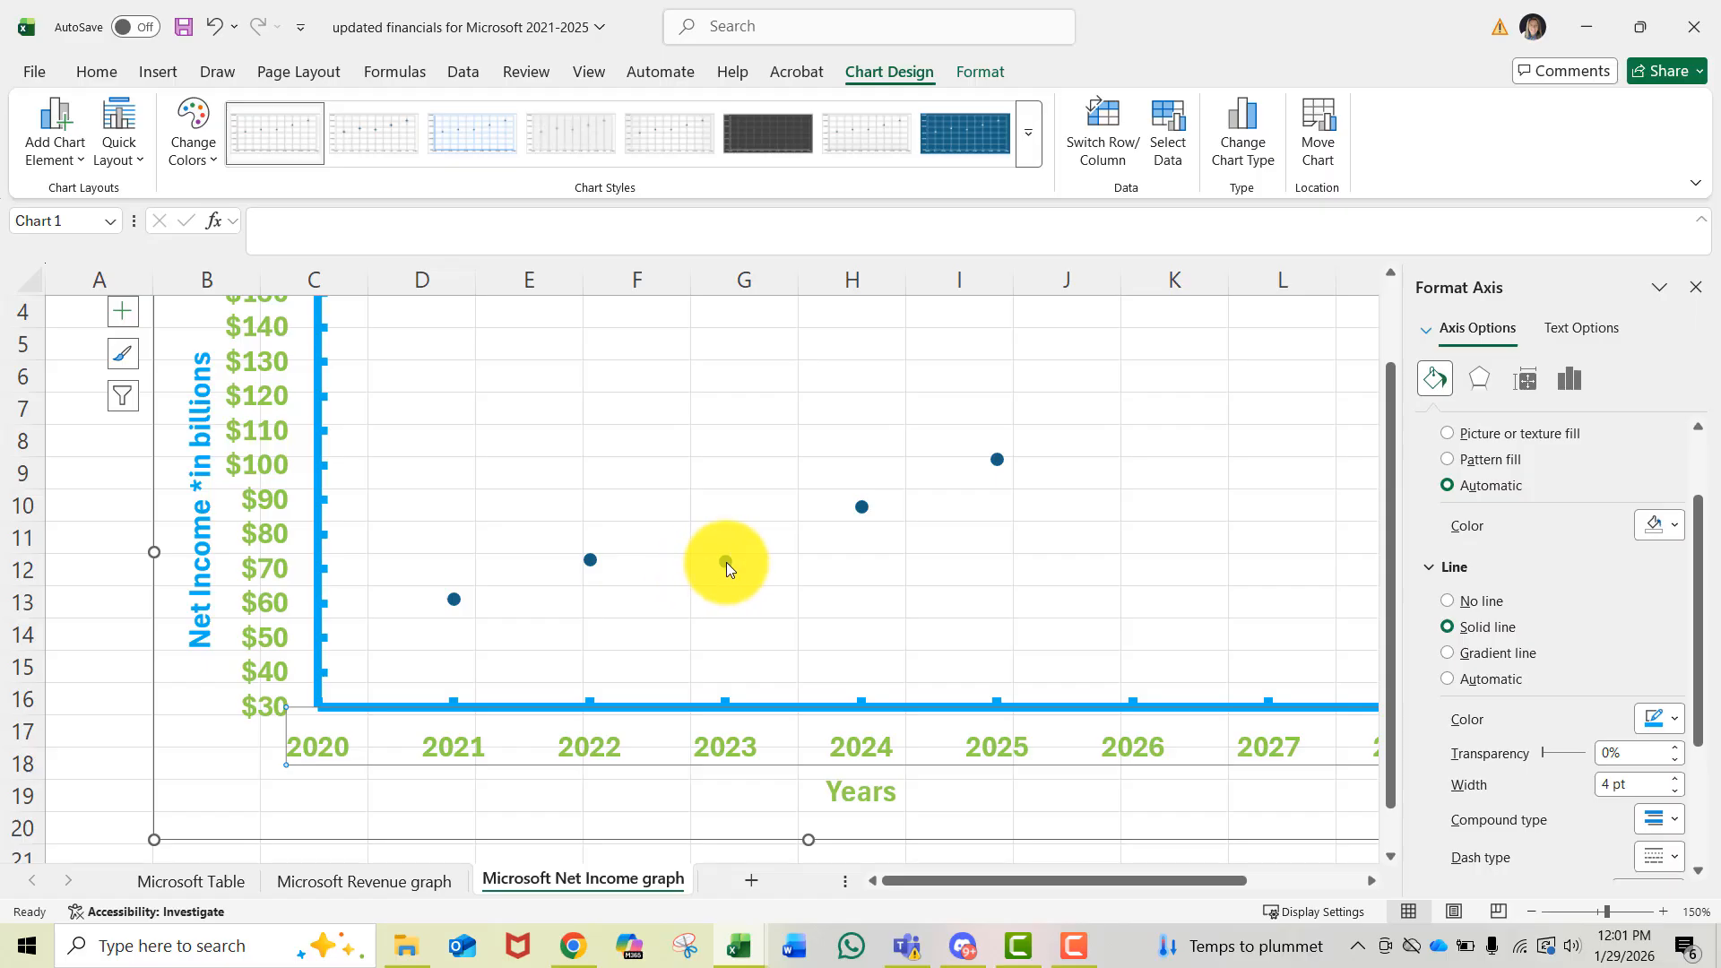
- Change the Net Income series markers to the built-in diamond type
mouse_move(723, 566)
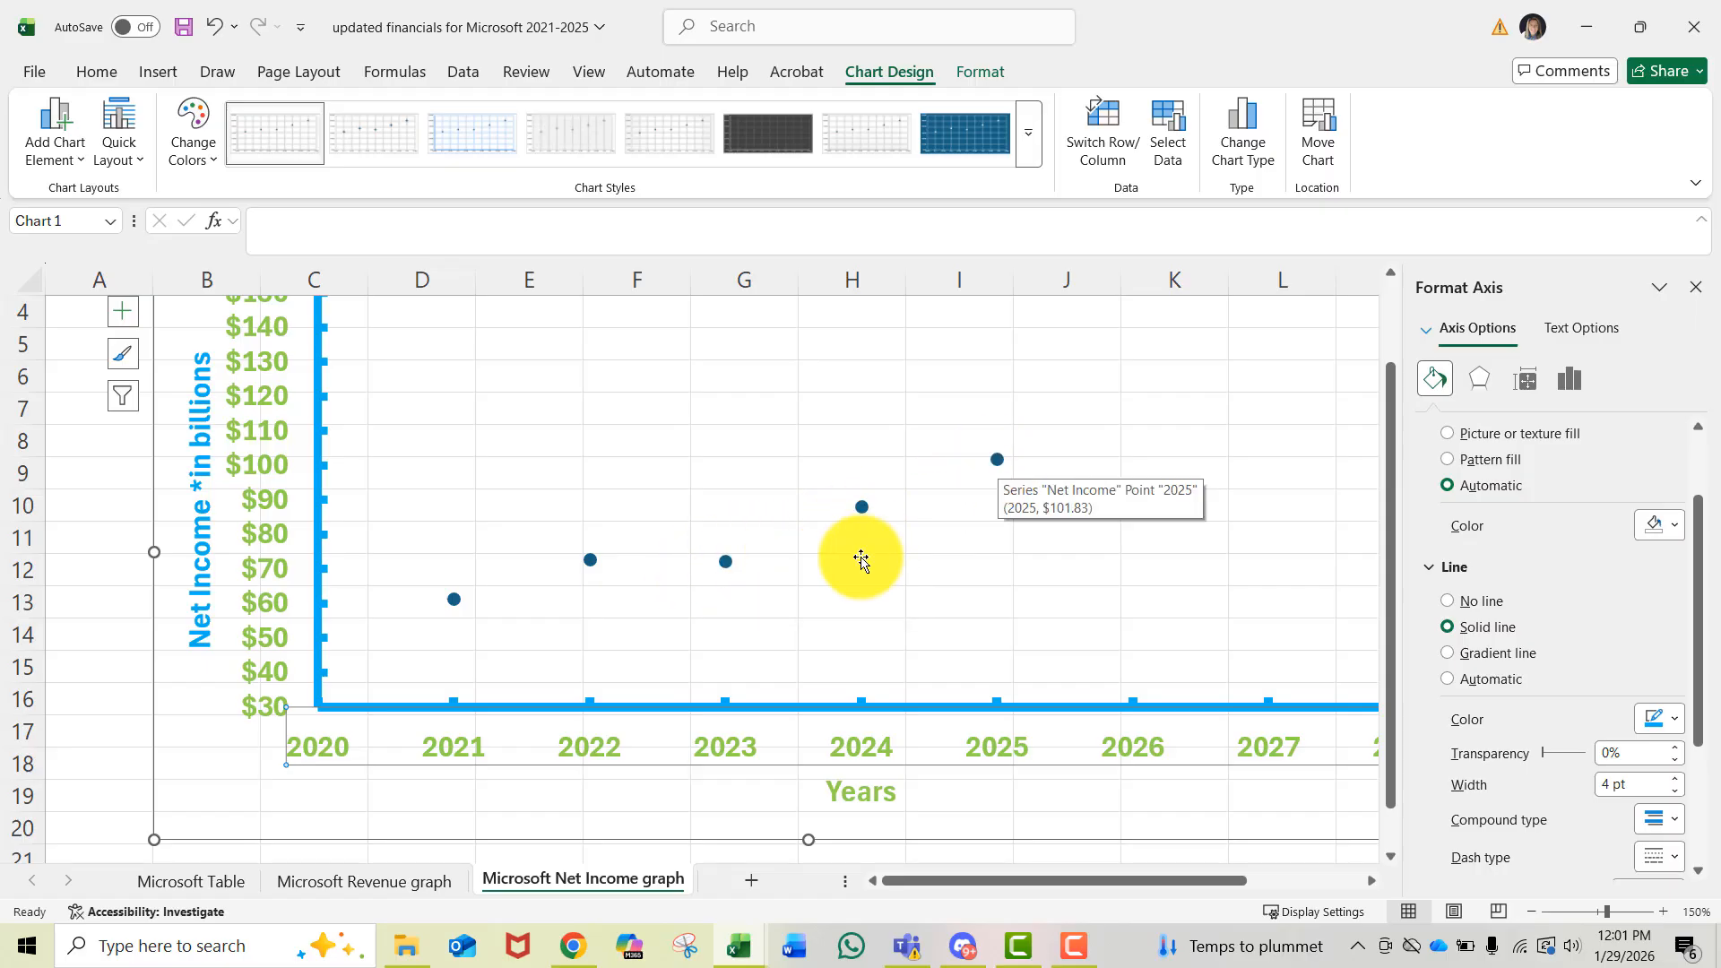
click(997, 463)
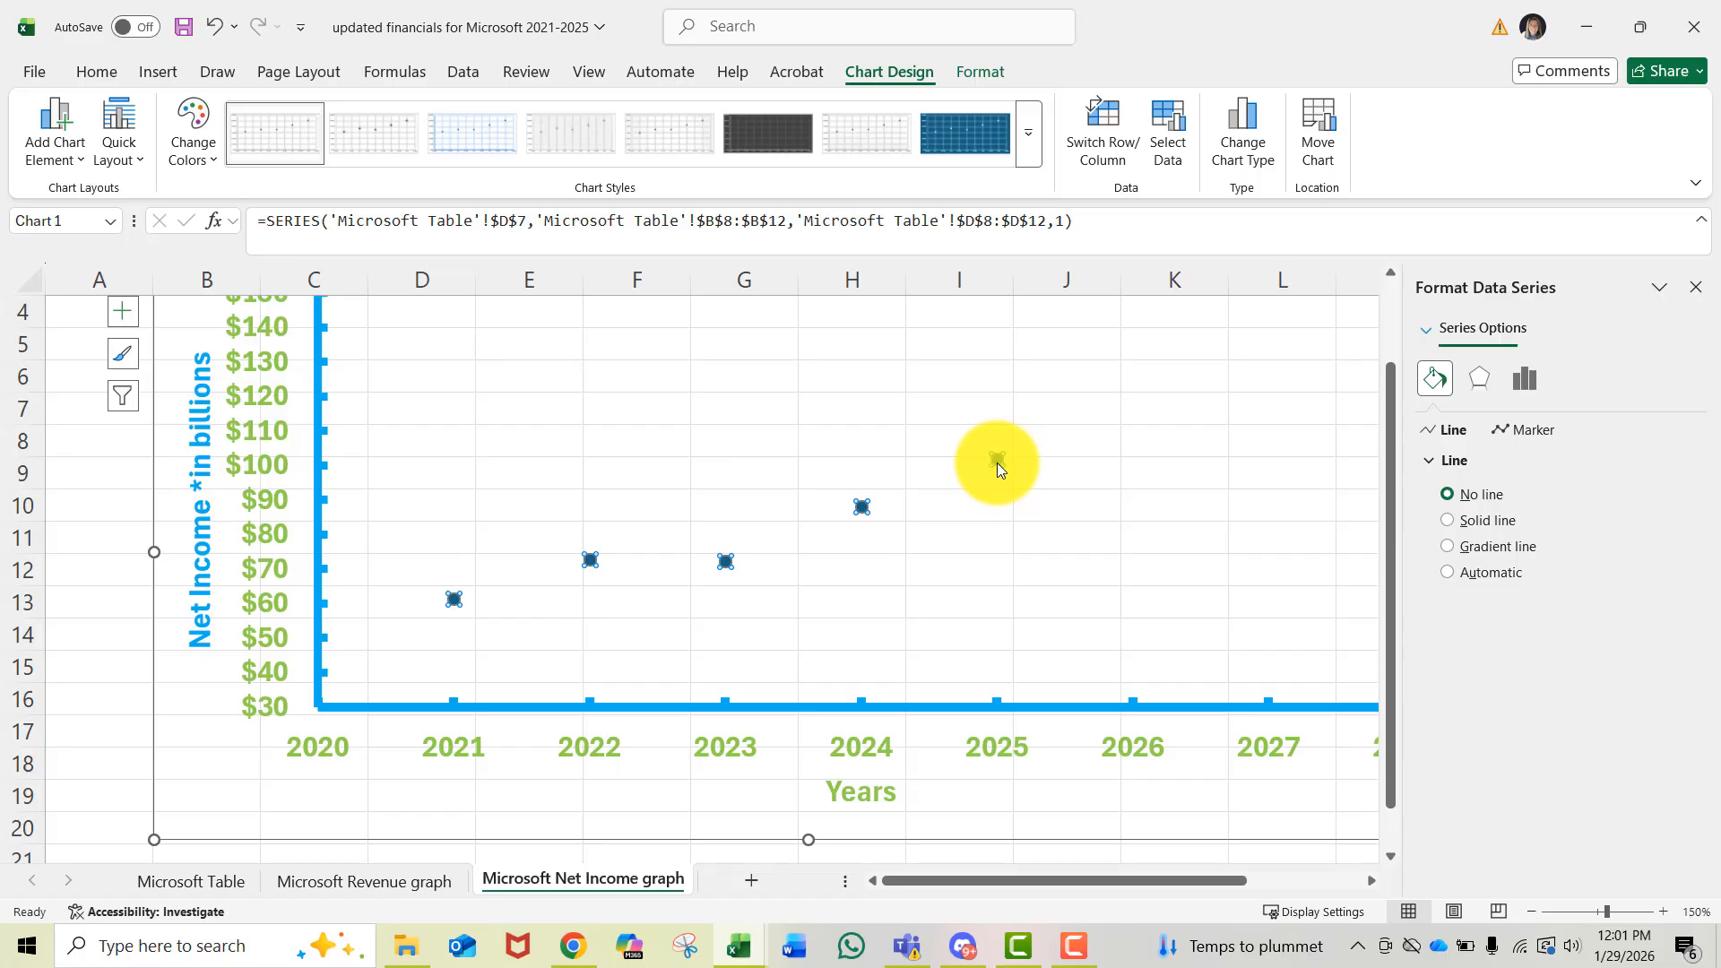
click(1525, 430)
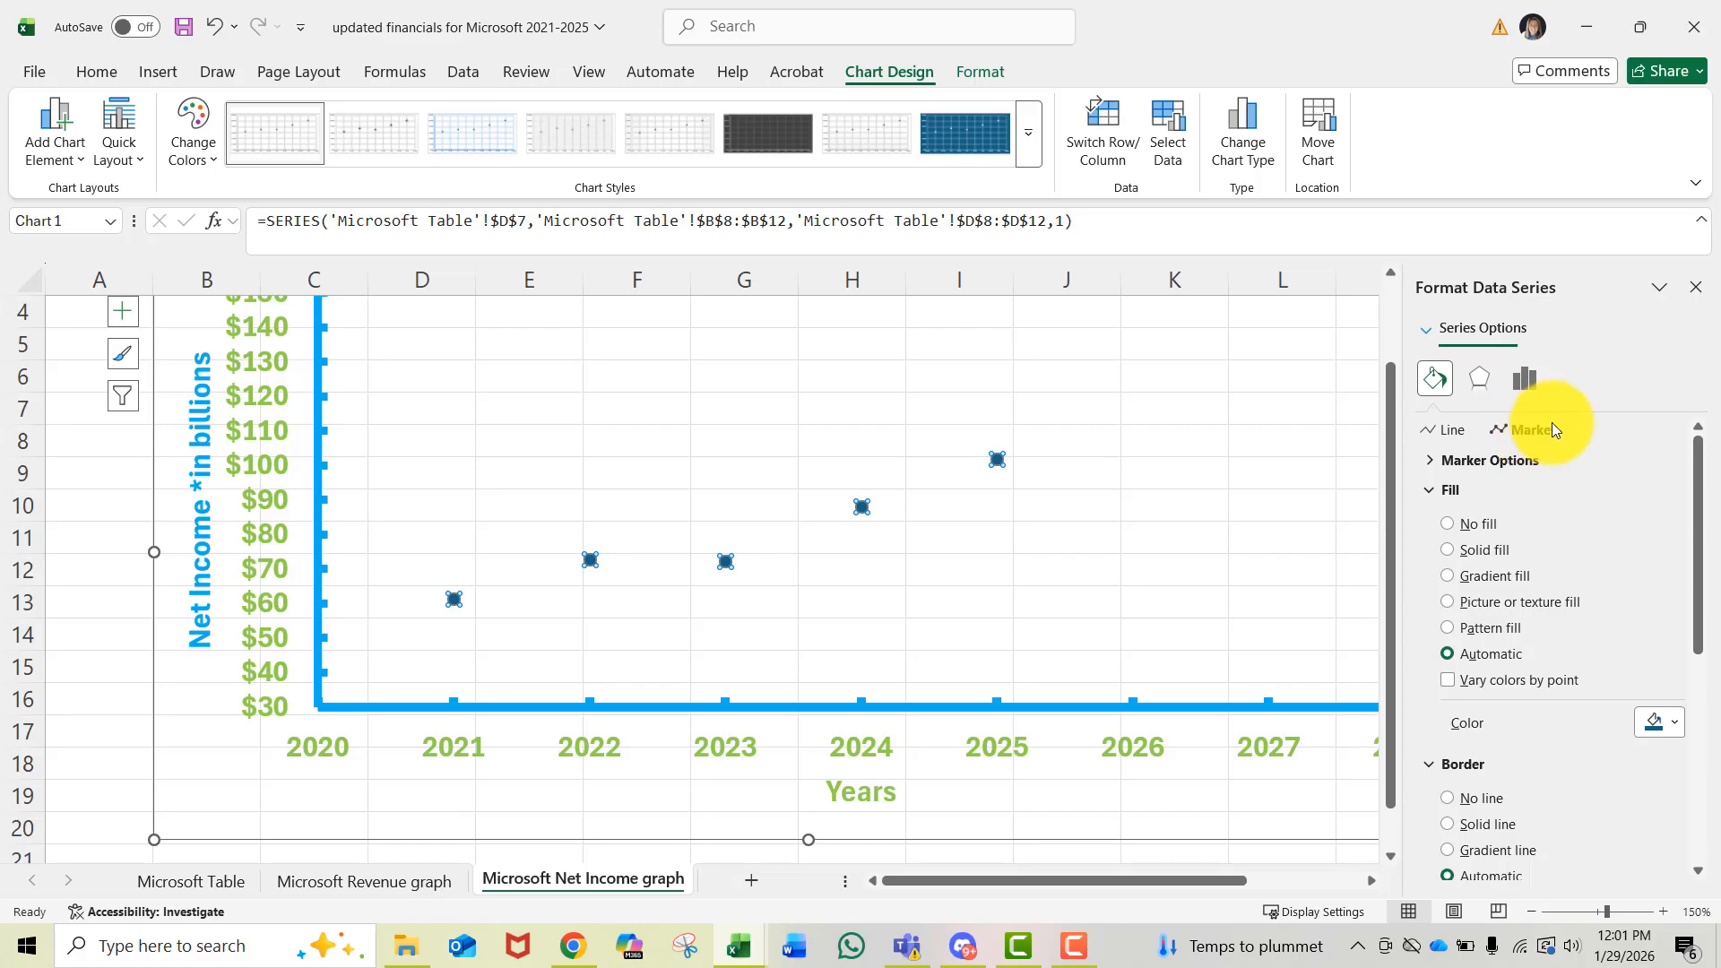
click(1479, 459)
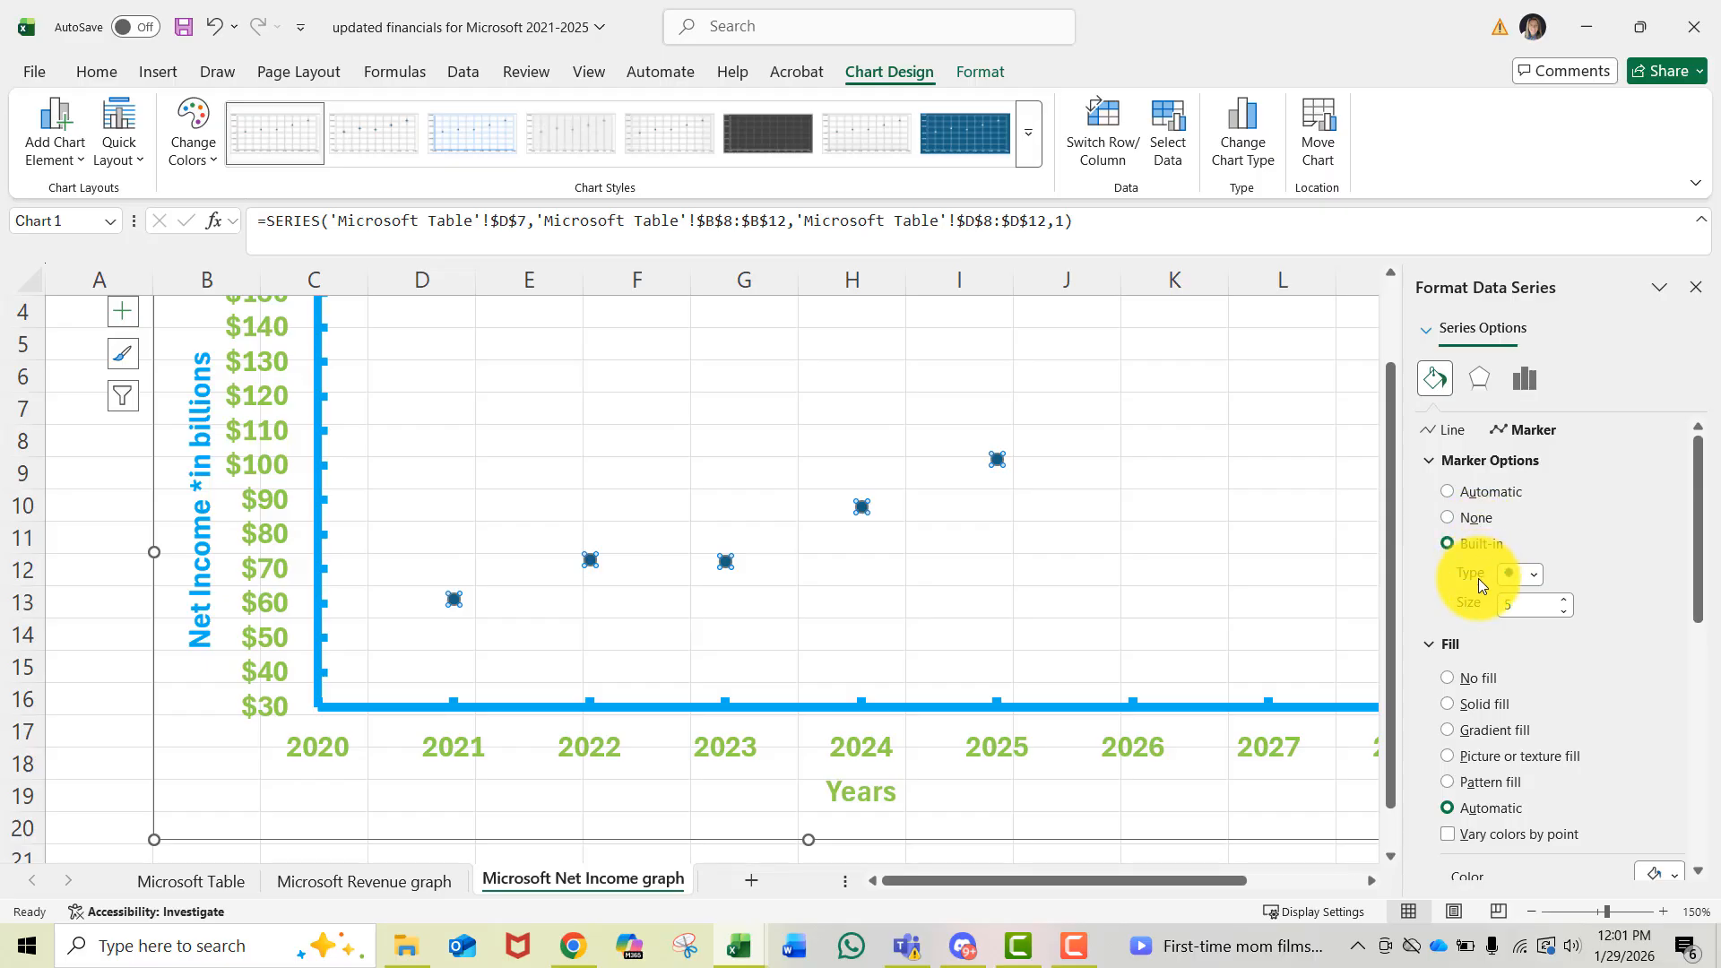
click(1533, 572)
click(1505, 622)
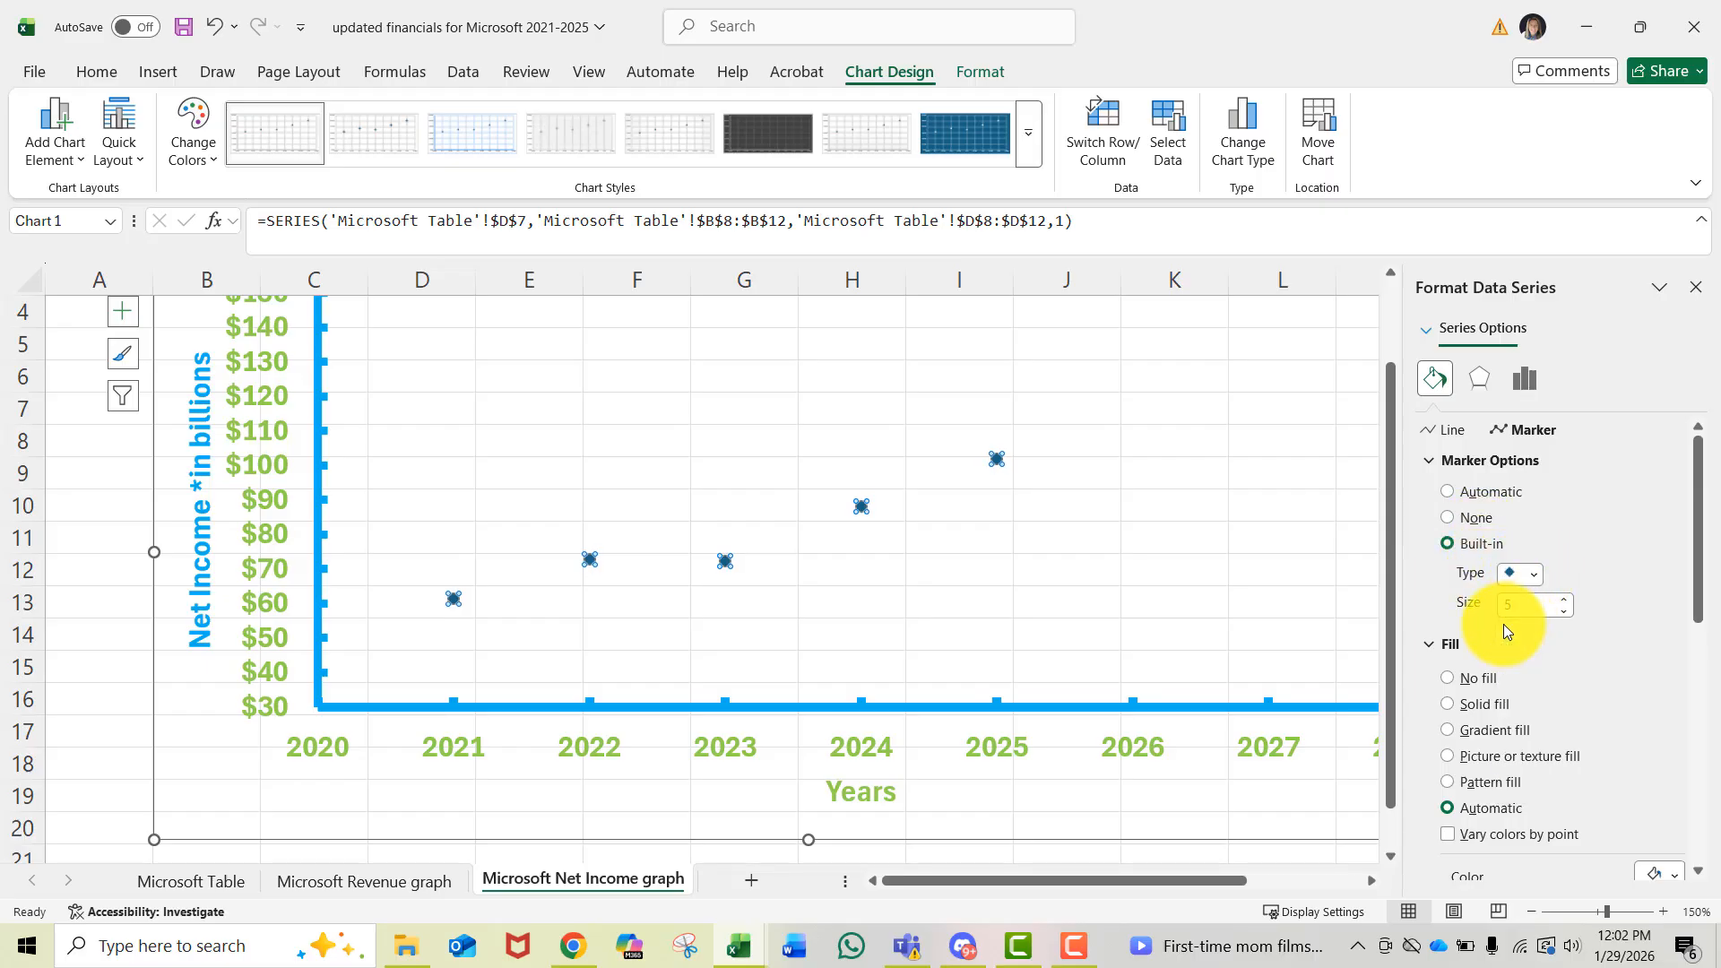
- Set the series marker size to 11
click(1563, 600)
click(1564, 600)
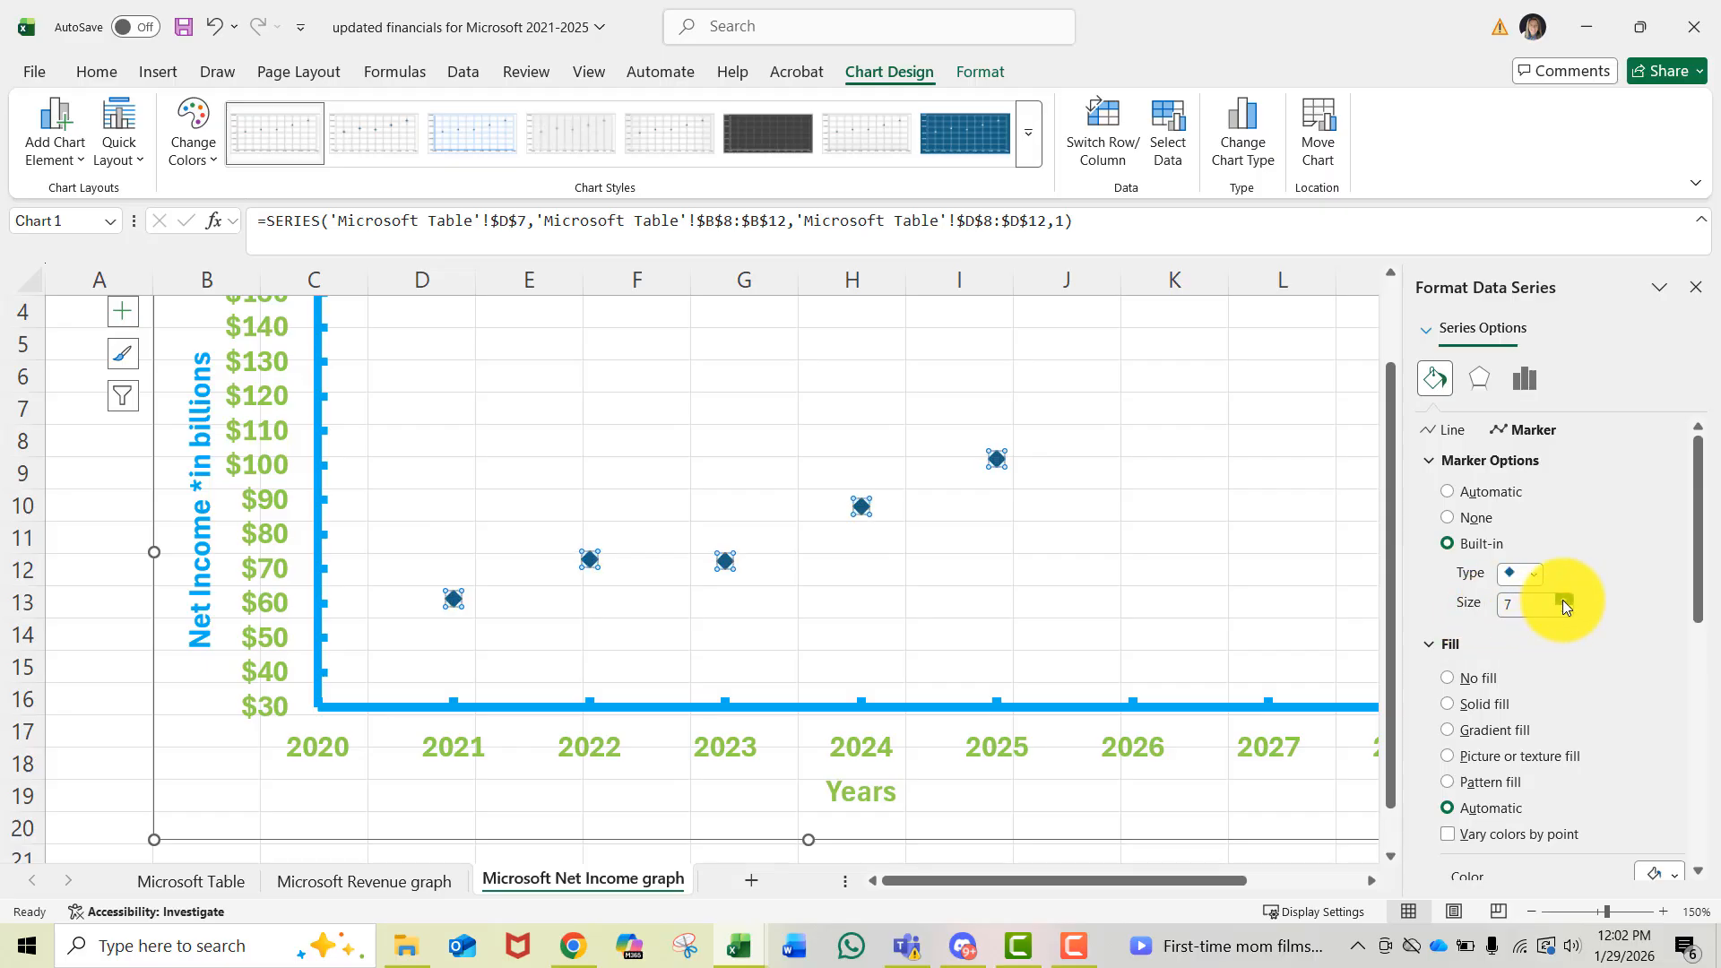
click(1562, 600)
click(1562, 600)
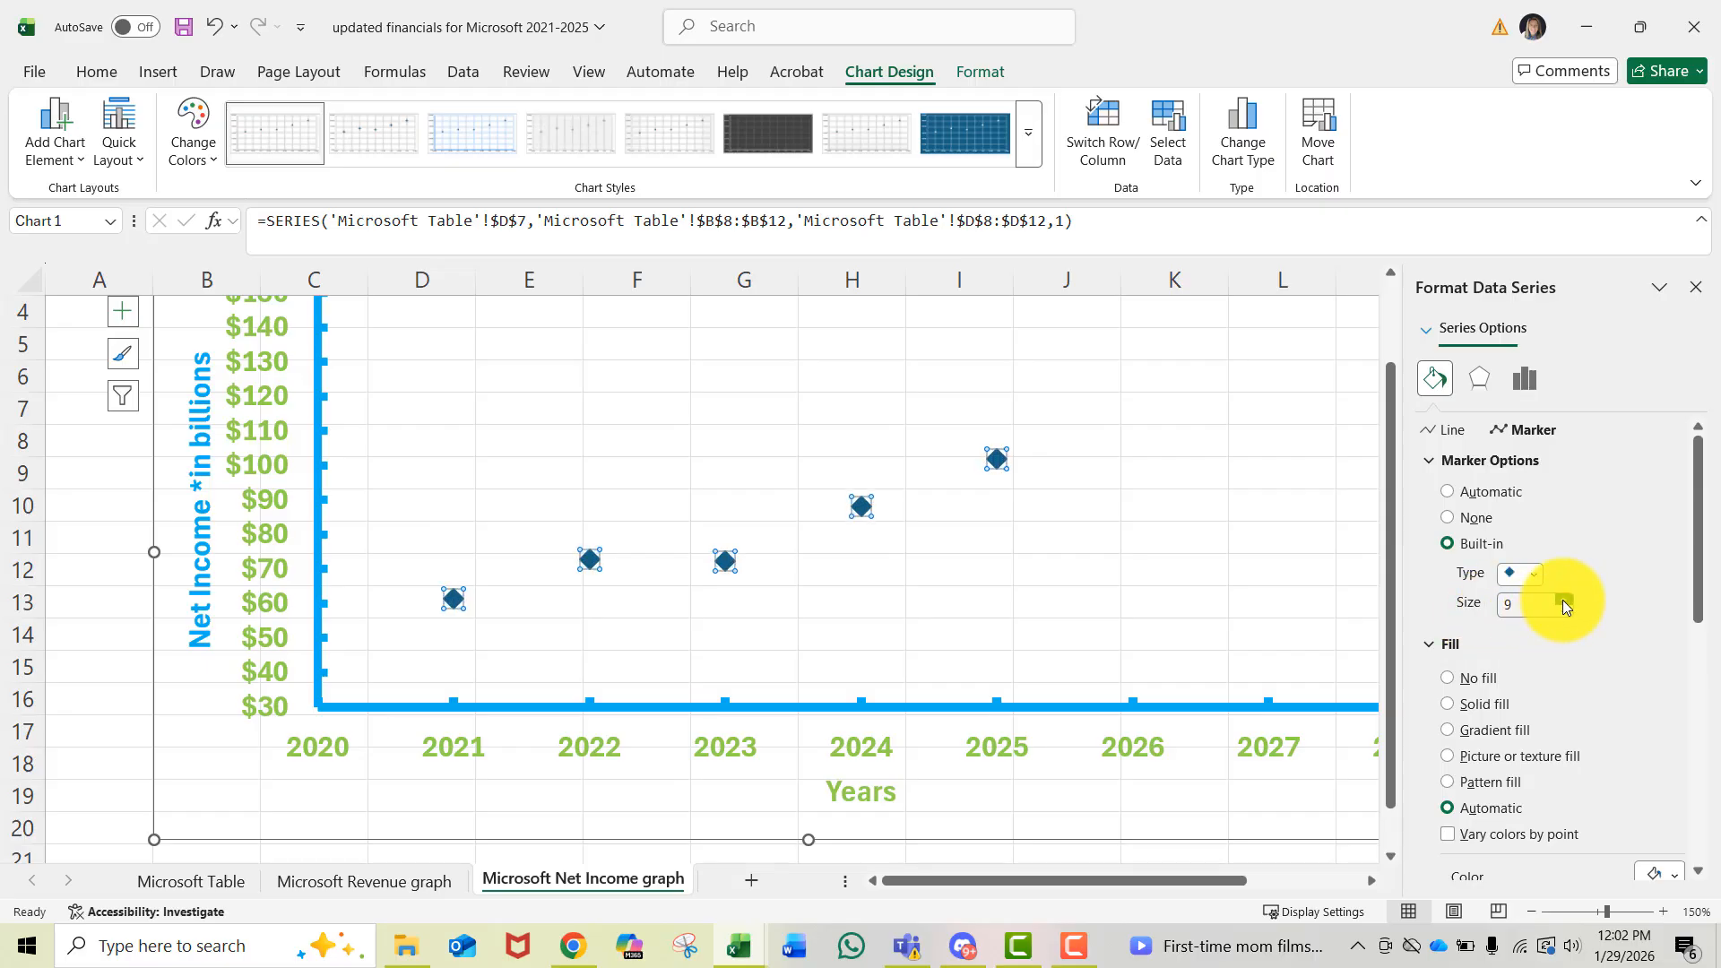
click(1563, 600)
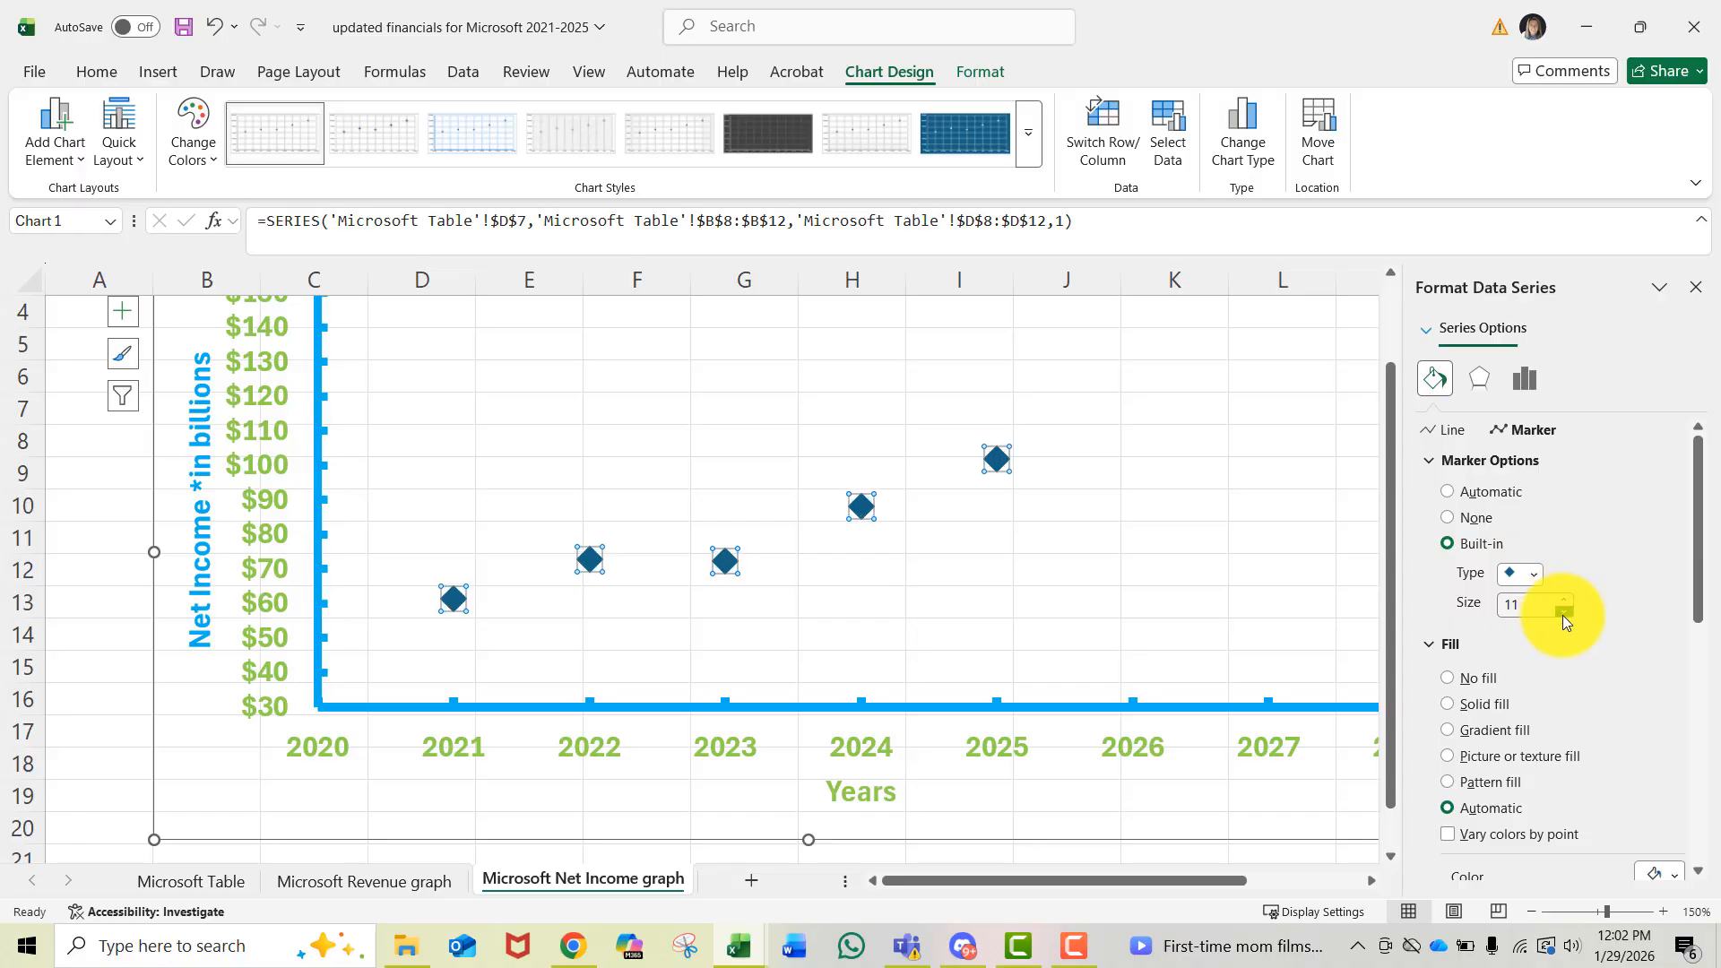
click(1149, 654)
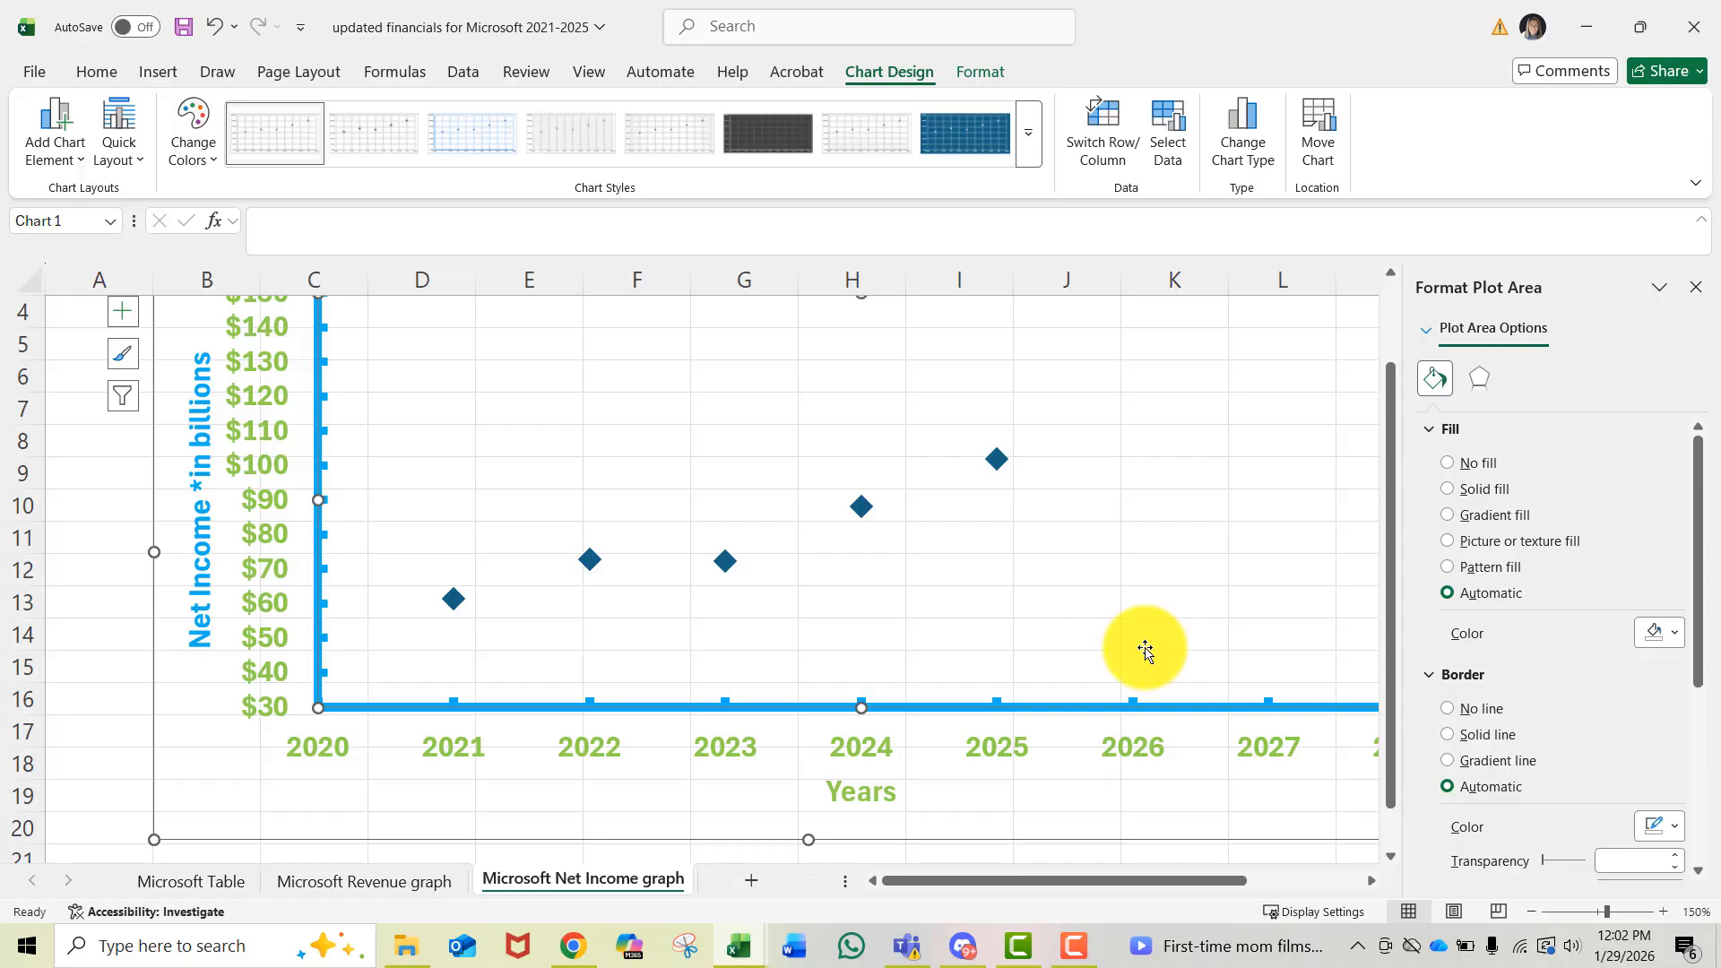
click(999, 461)
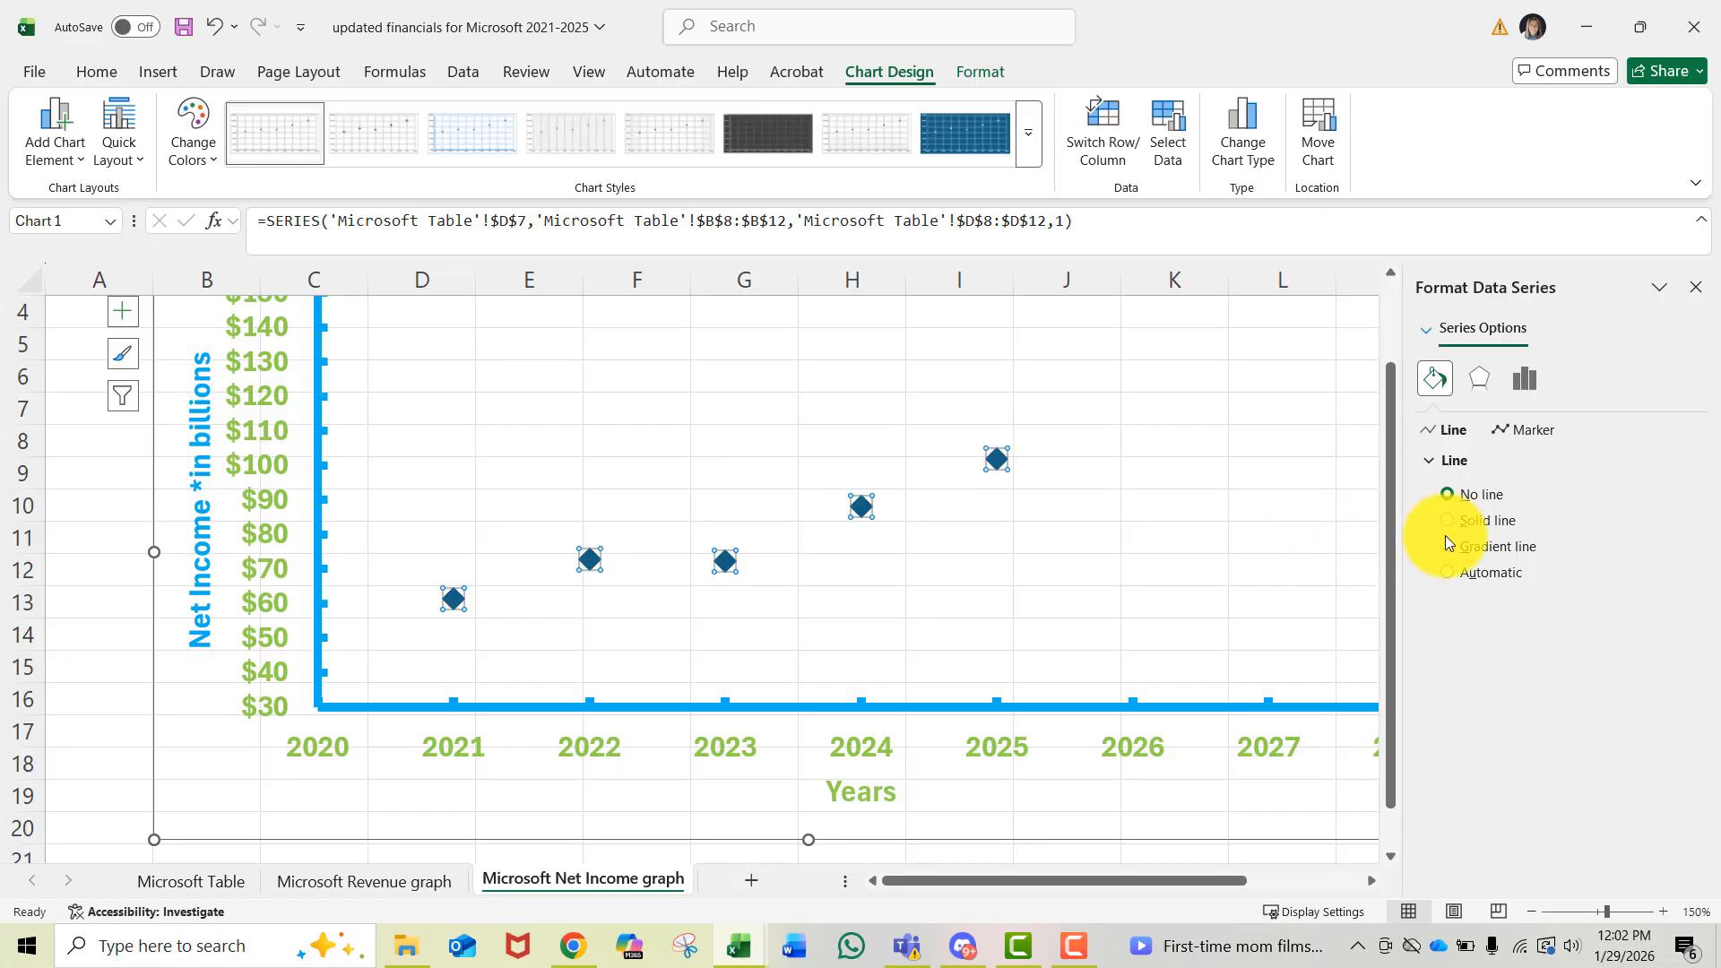
- Give the Net Income markers a solid light blue fill
click(1534, 431)
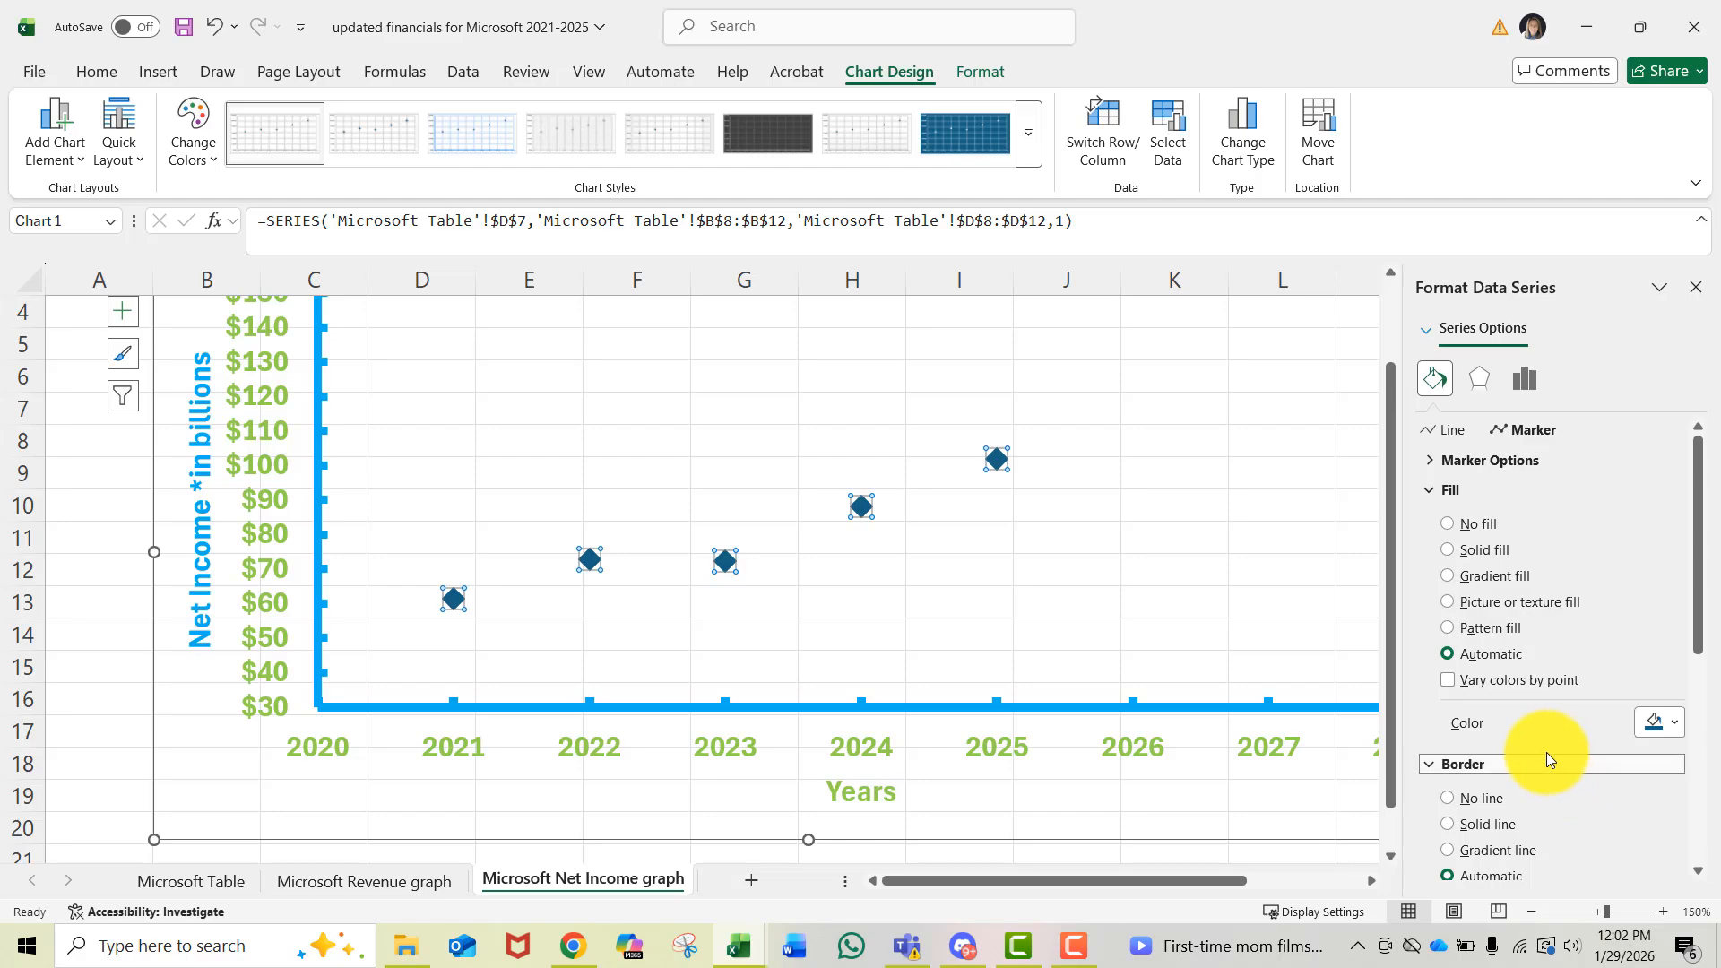
click(1506, 461)
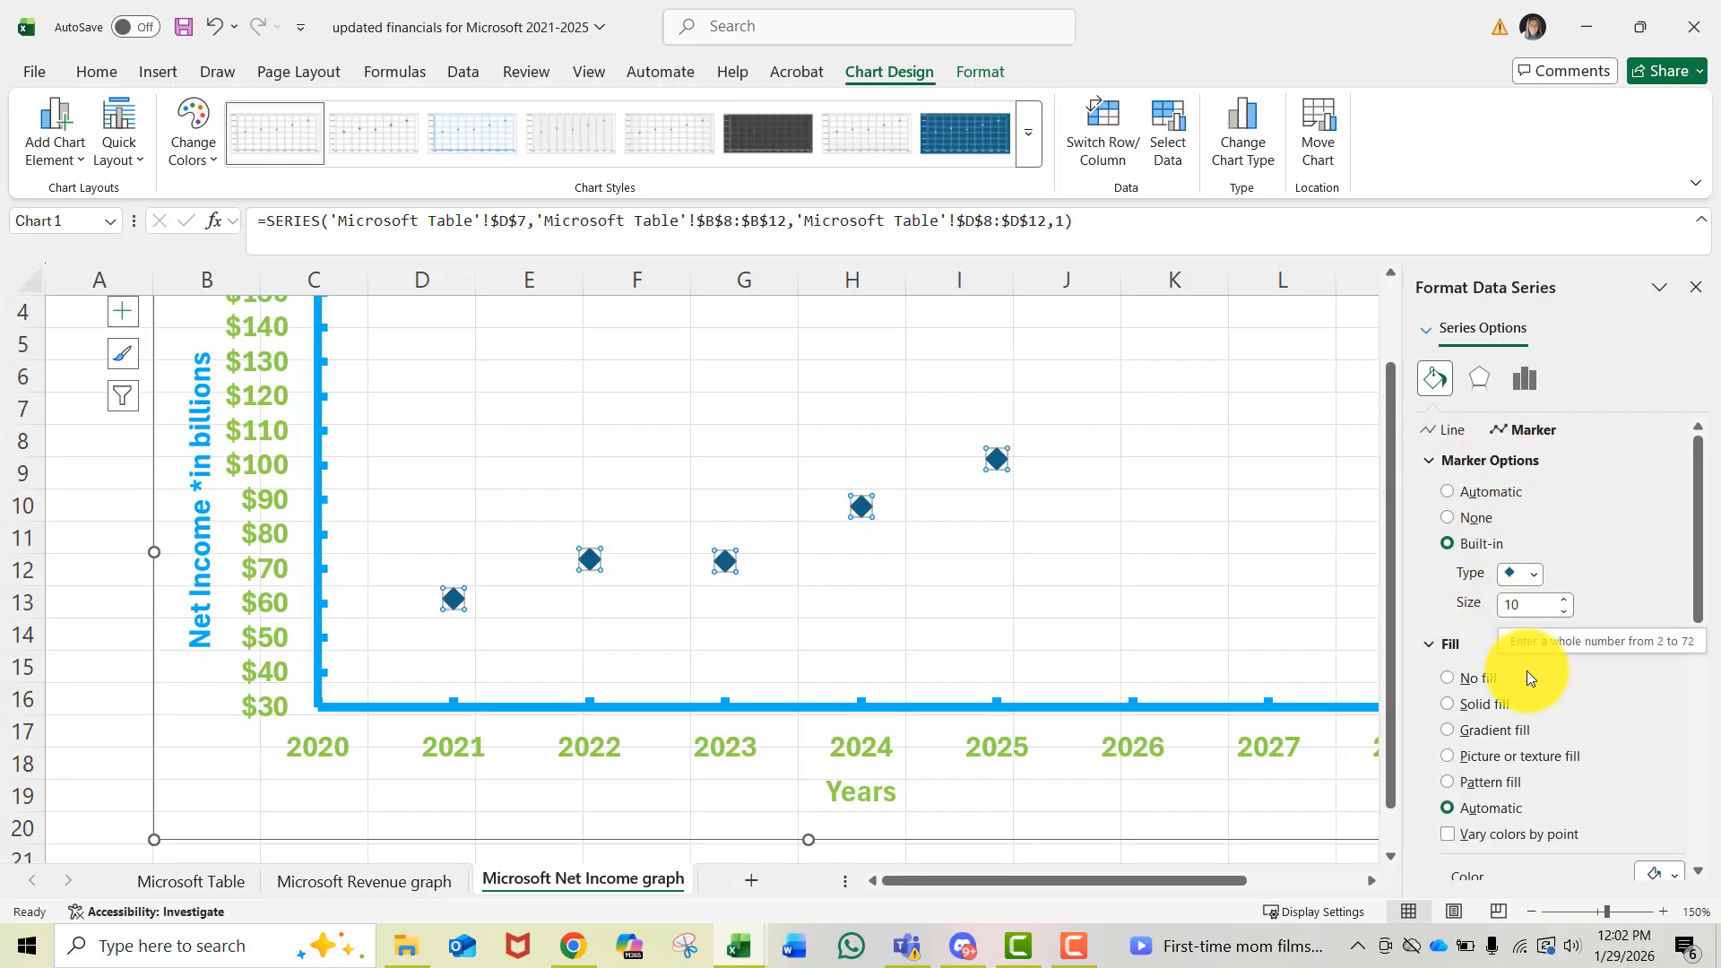
click(1443, 709)
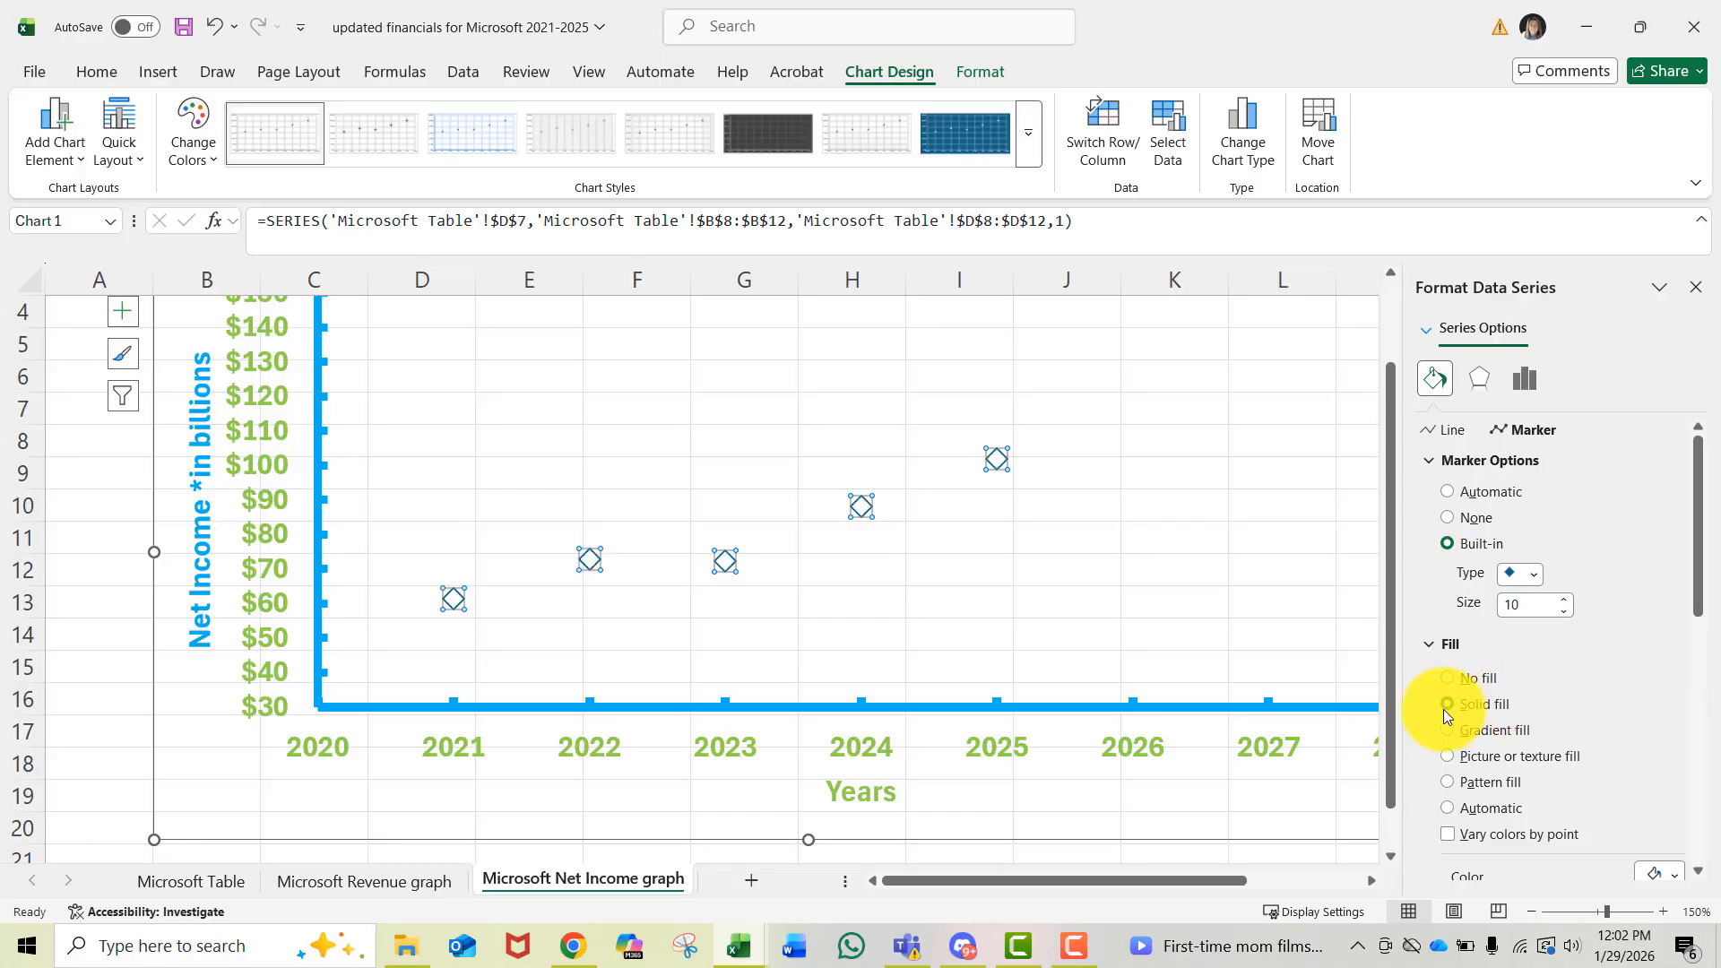
scroll(1554, 711, down, 2)
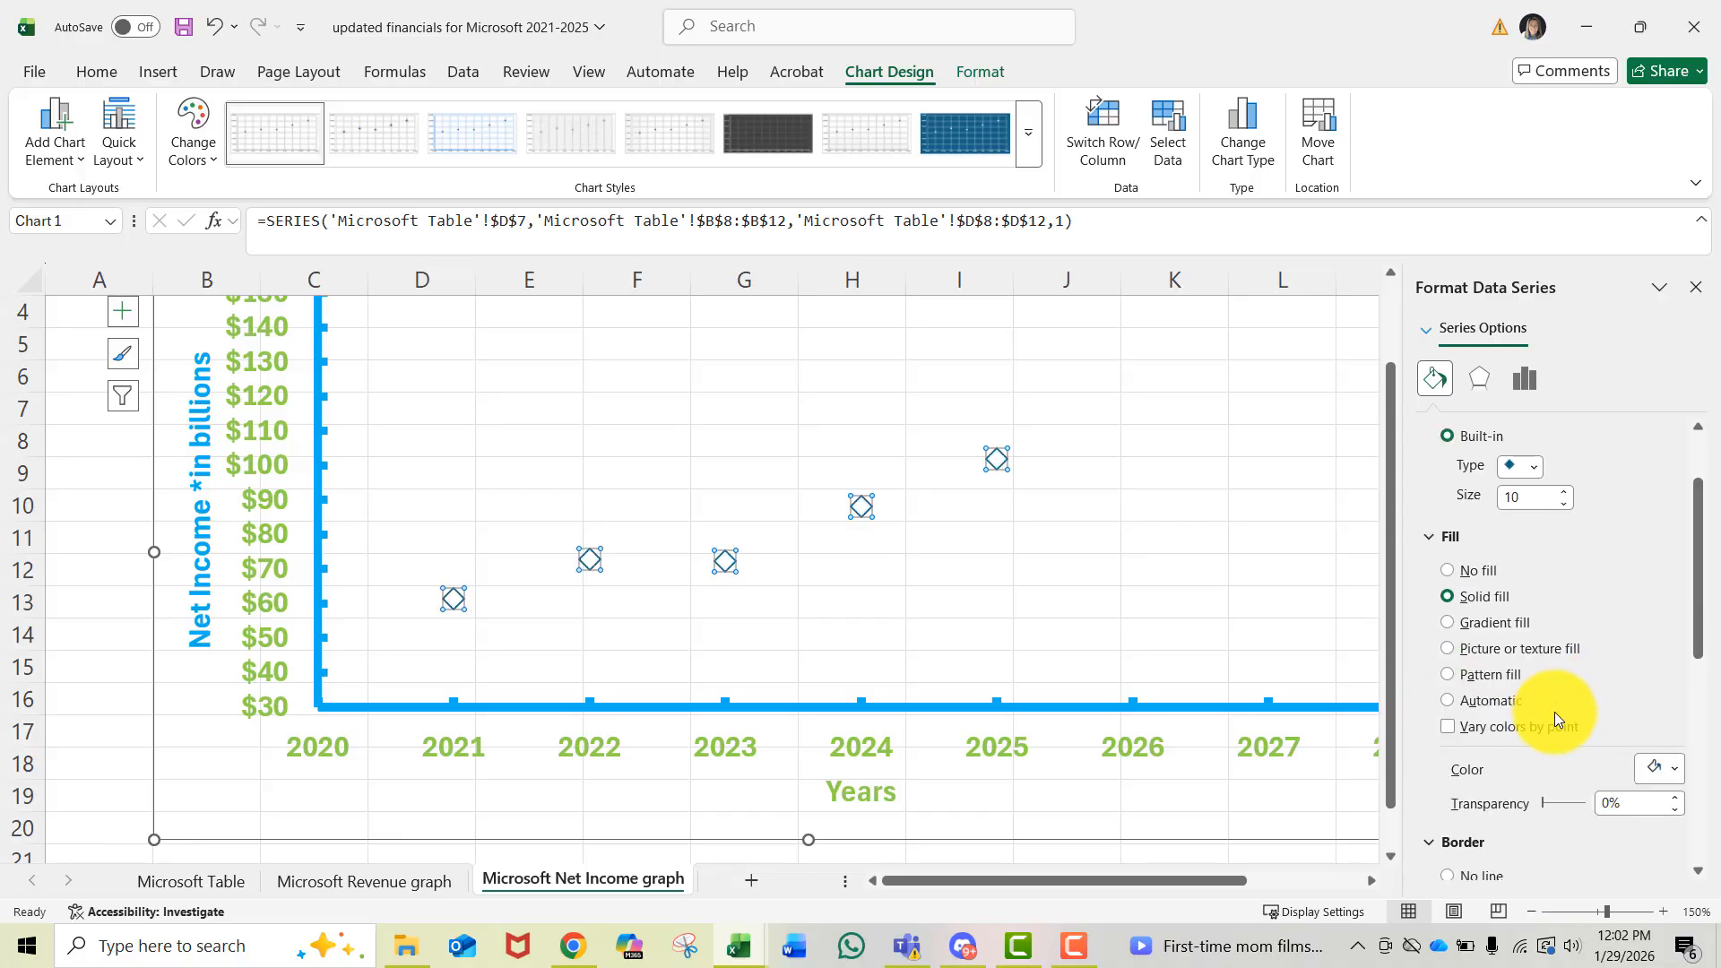
click(1676, 768)
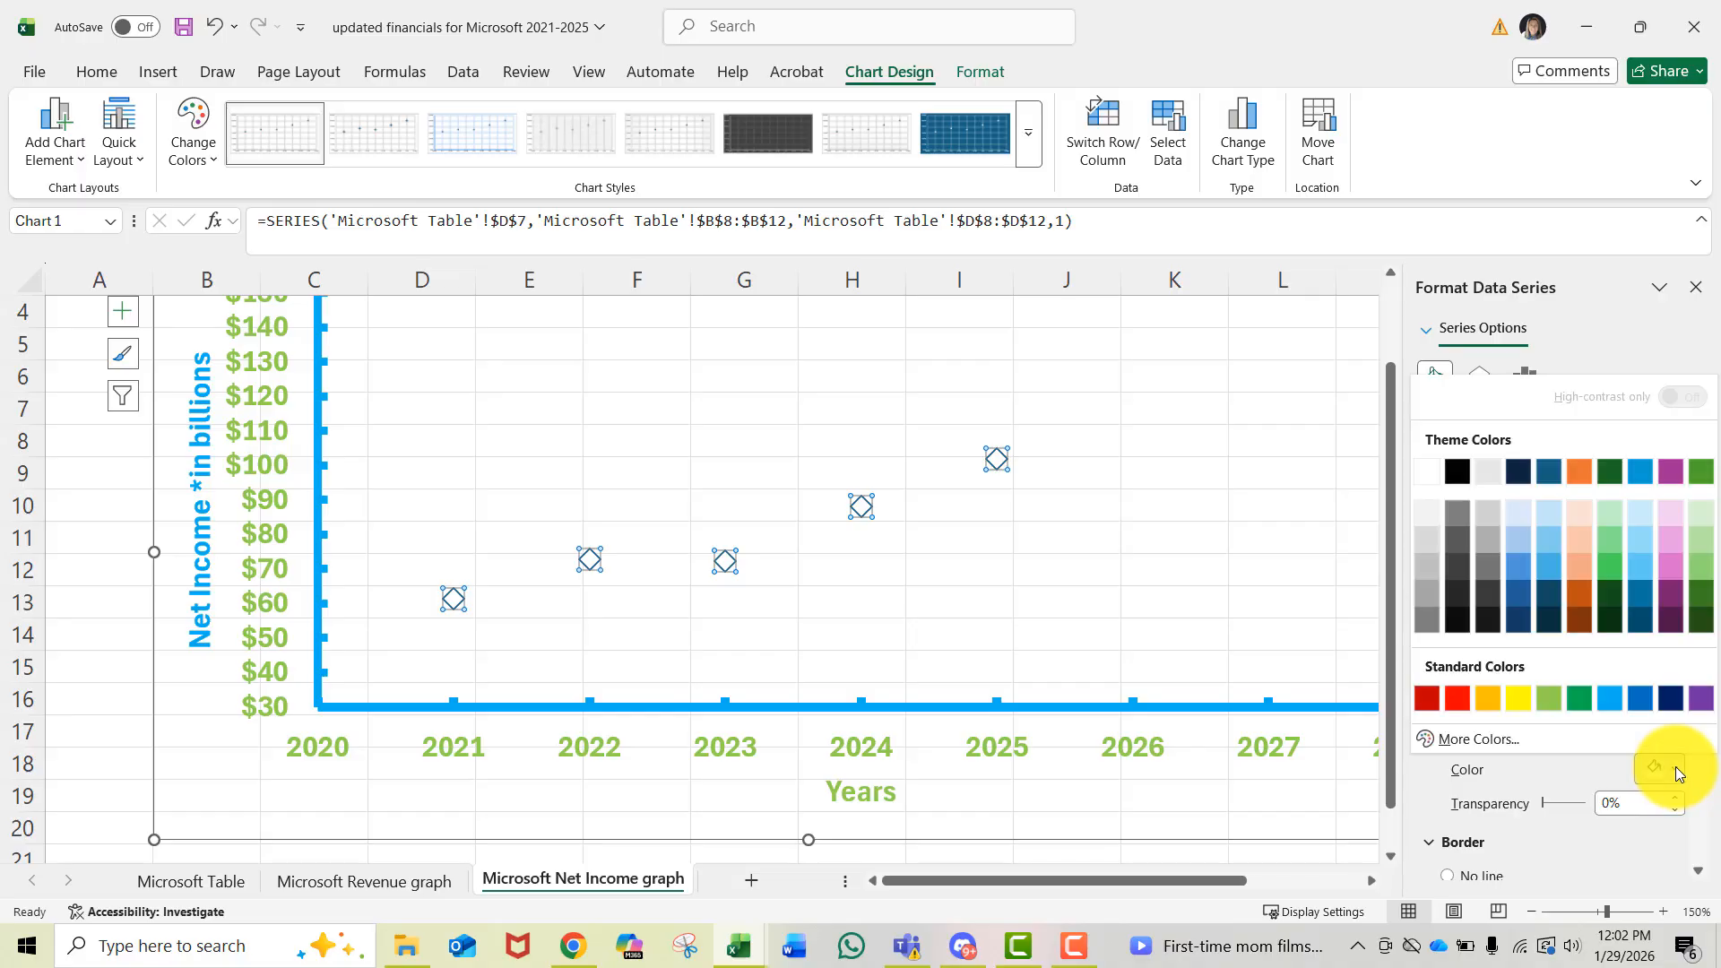
click(1610, 697)
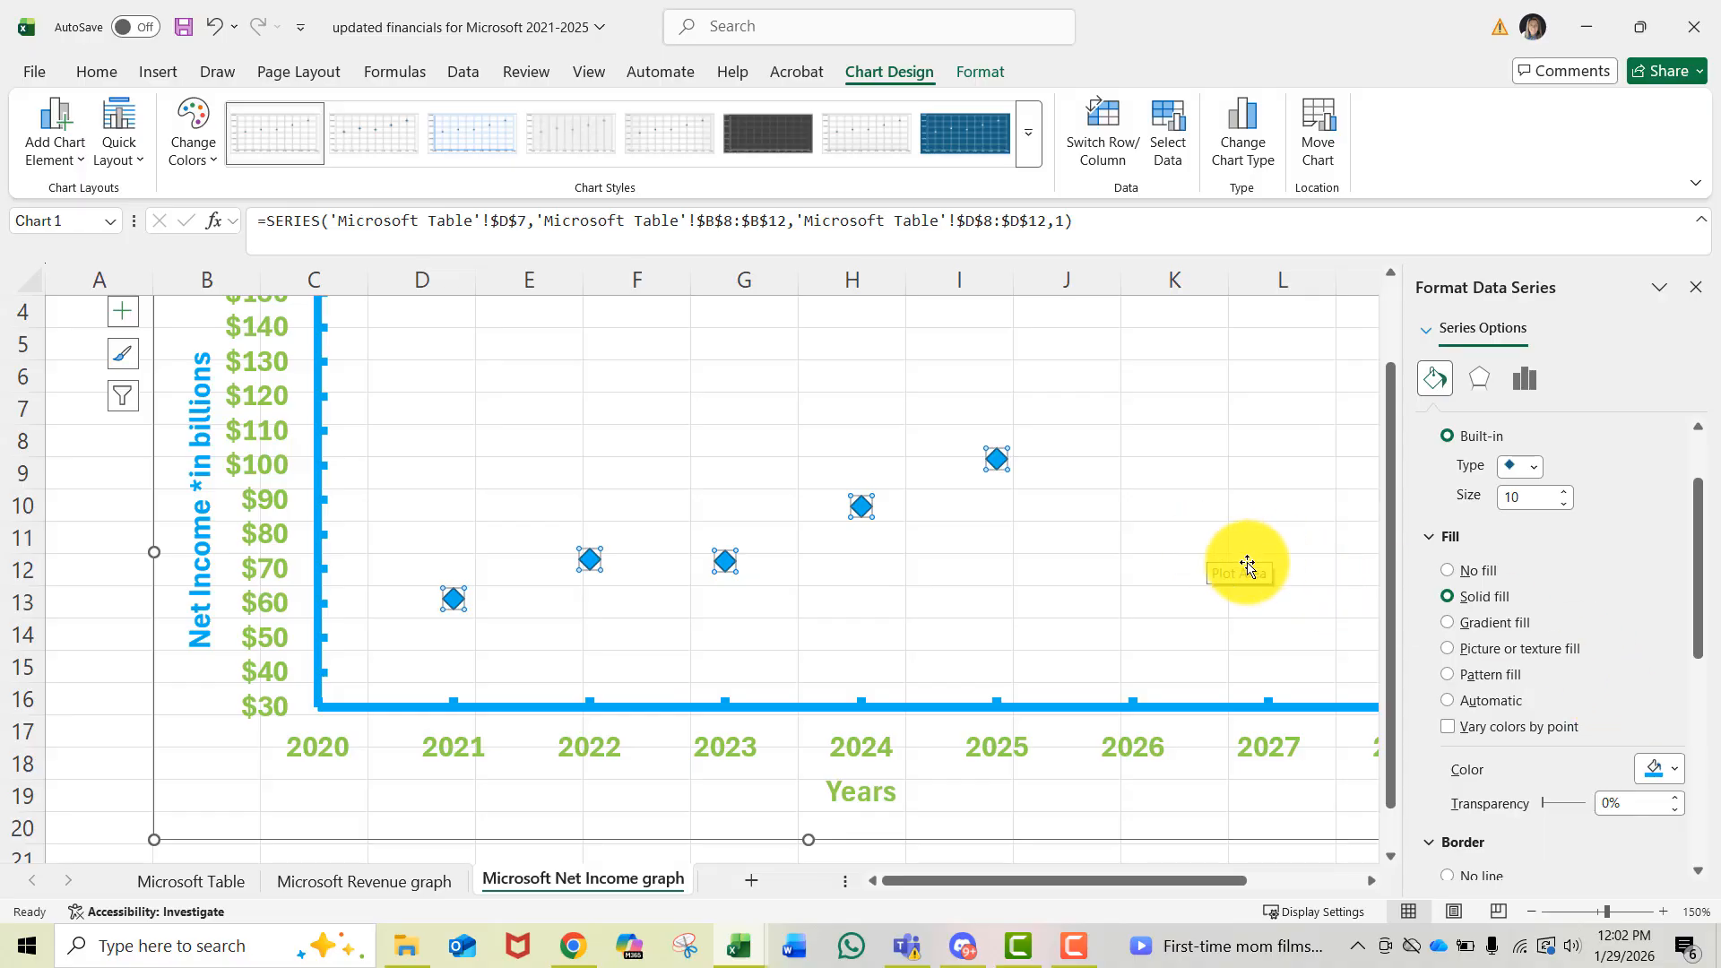
- Give the markers a solid light green border line and close the formatting pane
scroll(1222, 568, down, 3)
scroll(1623, 573, down, 1)
scroll(1622, 574, down, 1)
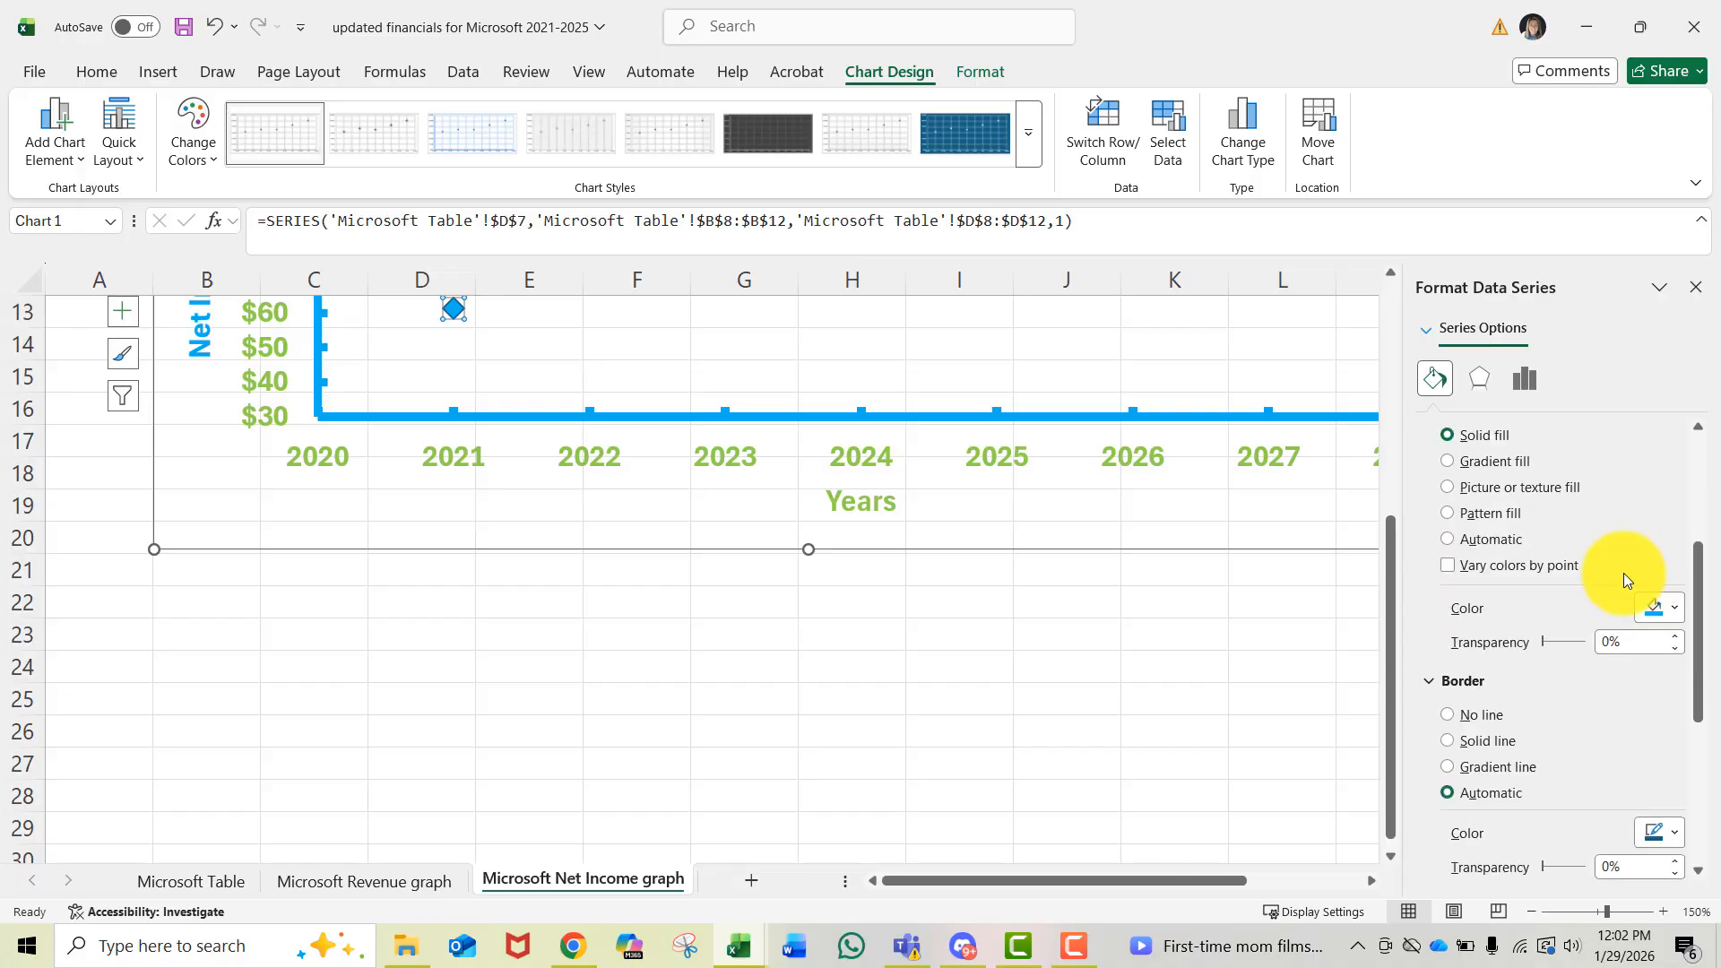
scroll(1443, 692, up, 1)
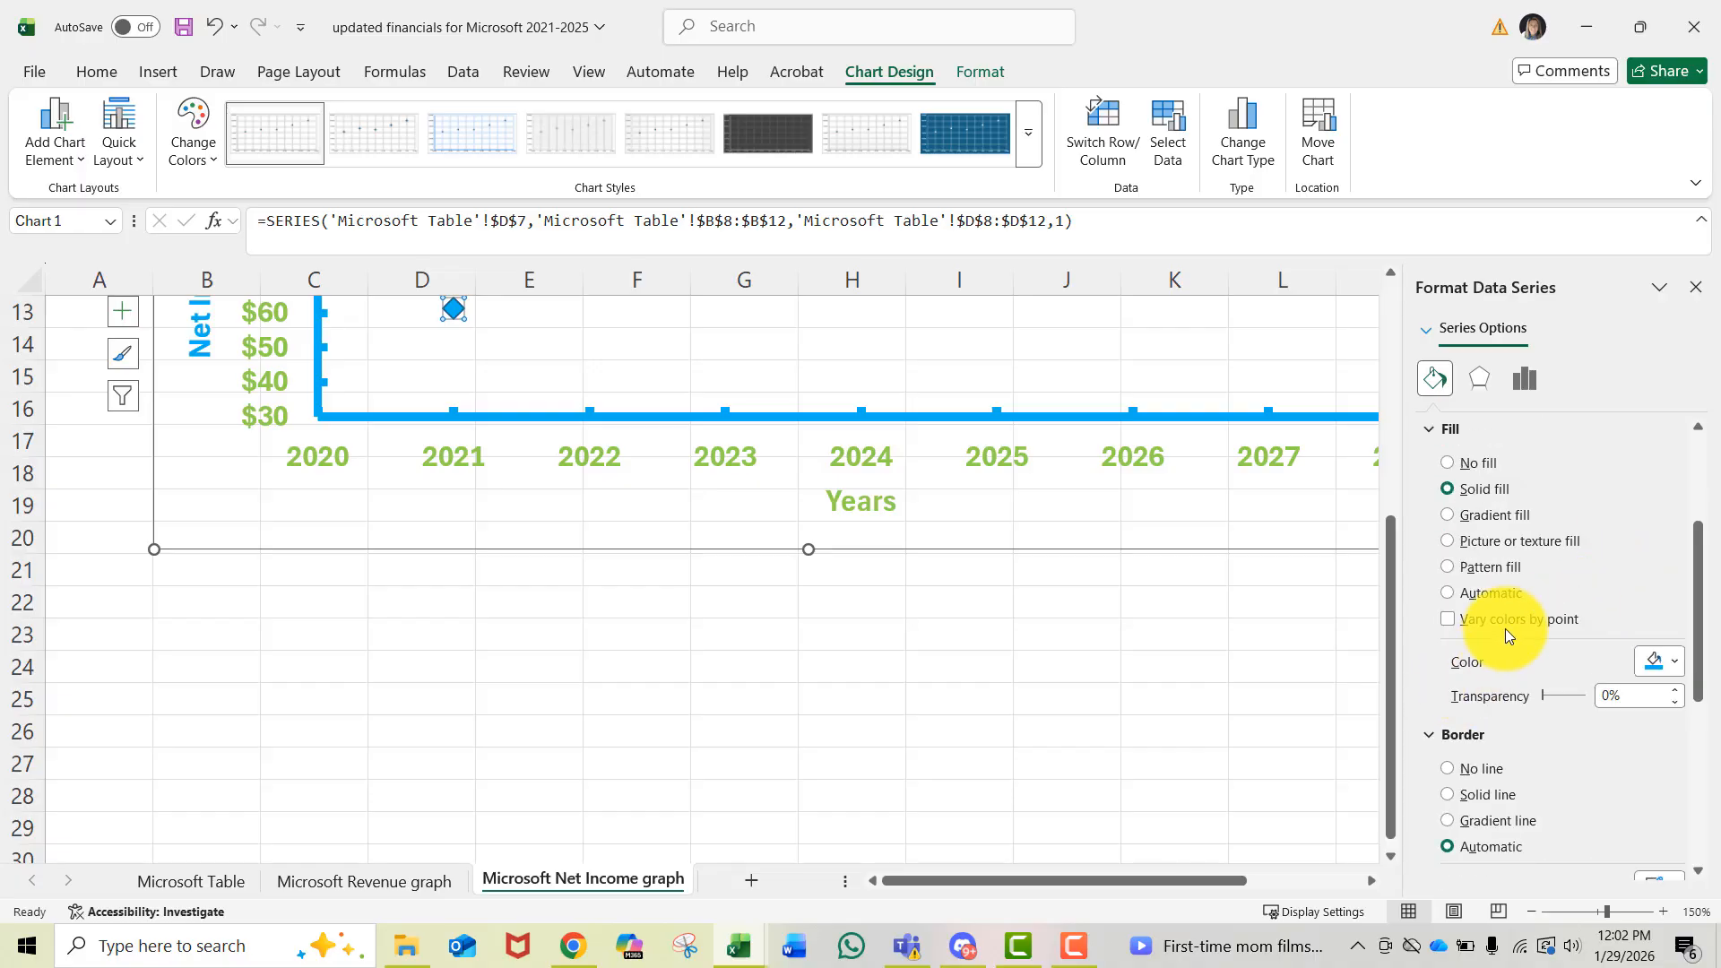
click(1447, 795)
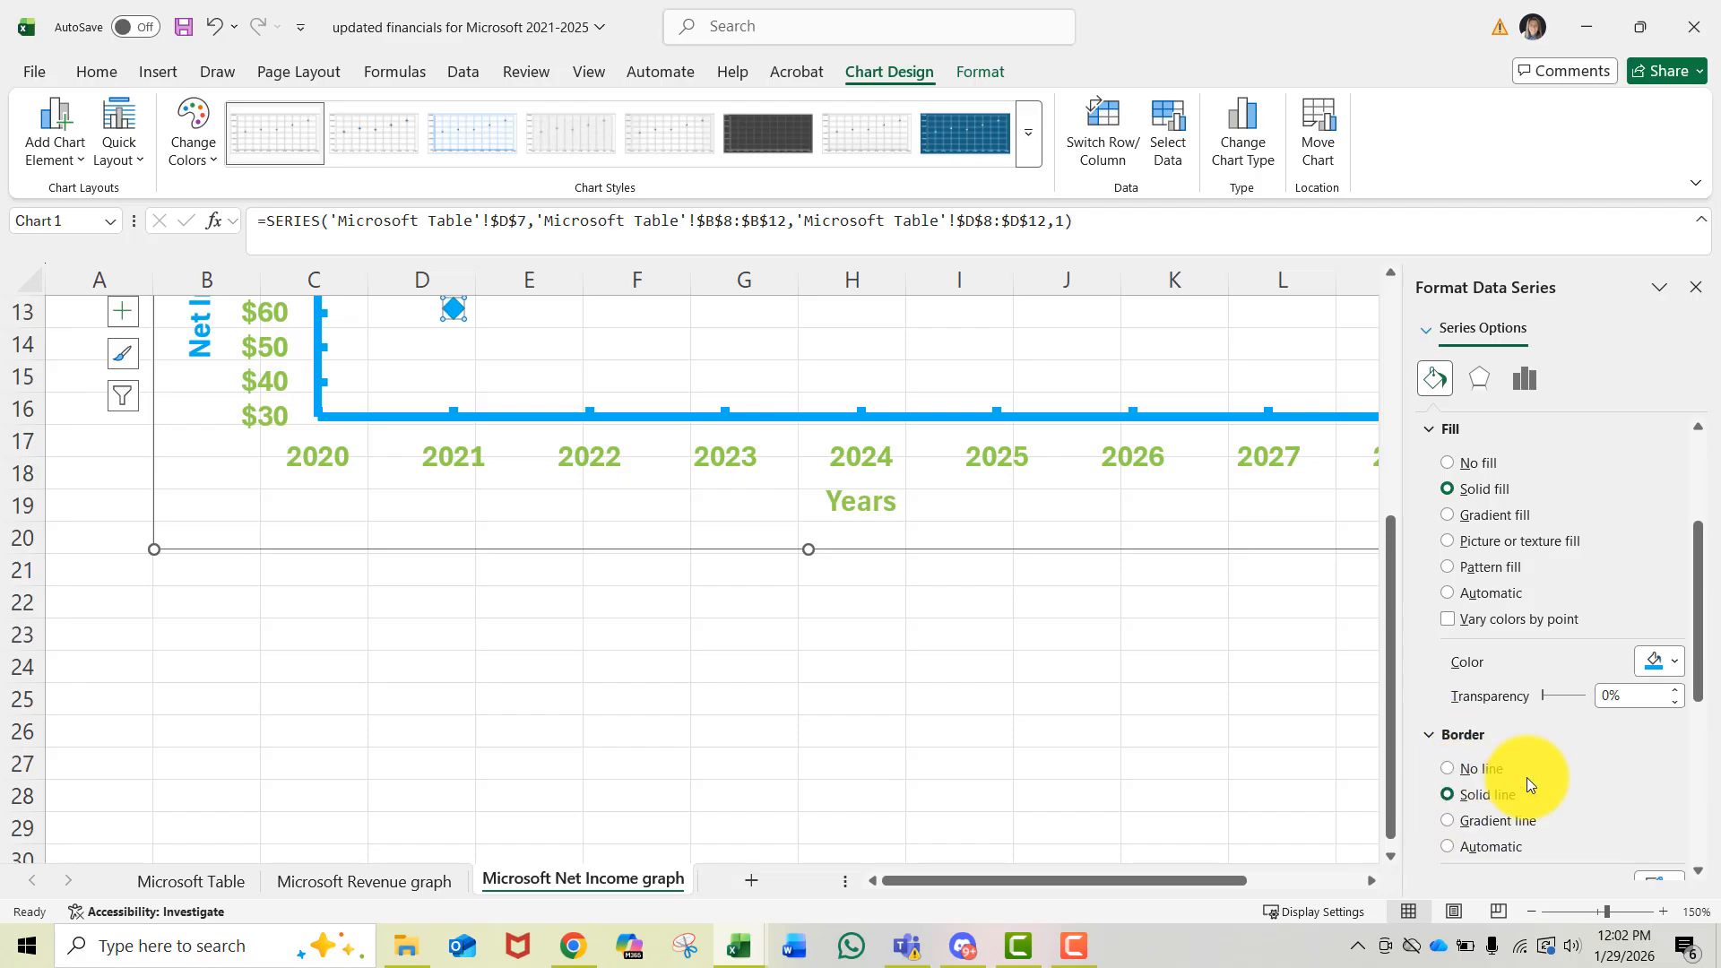
click(1675, 833)
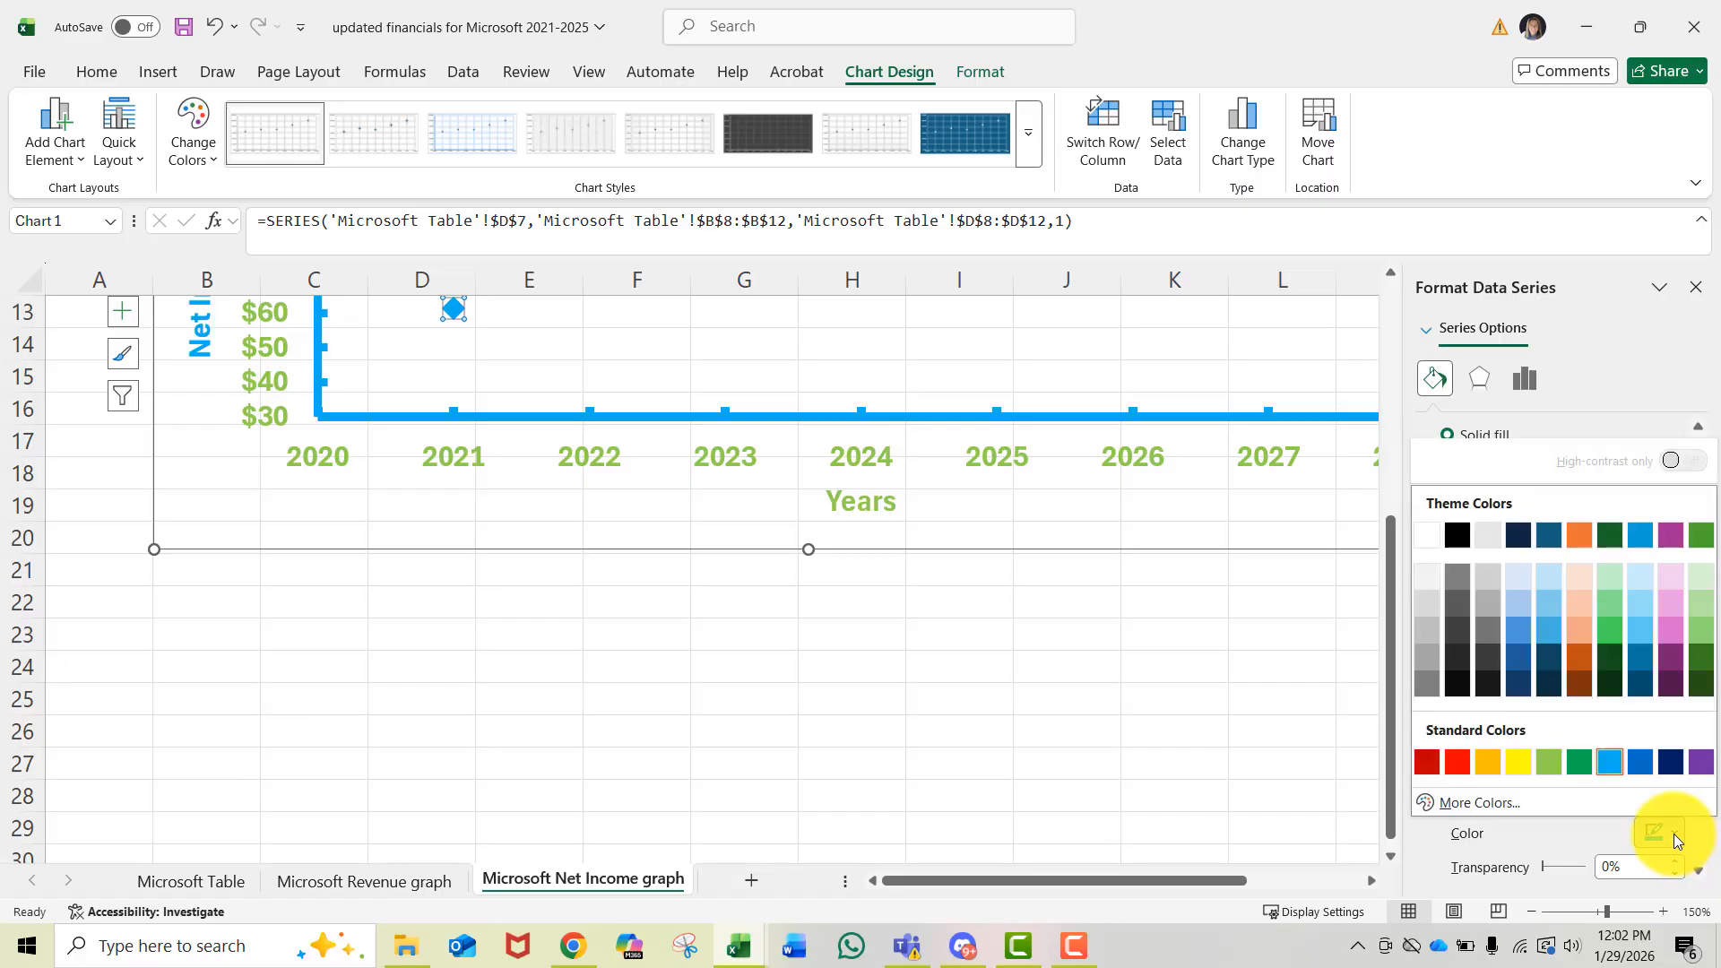
click(1547, 764)
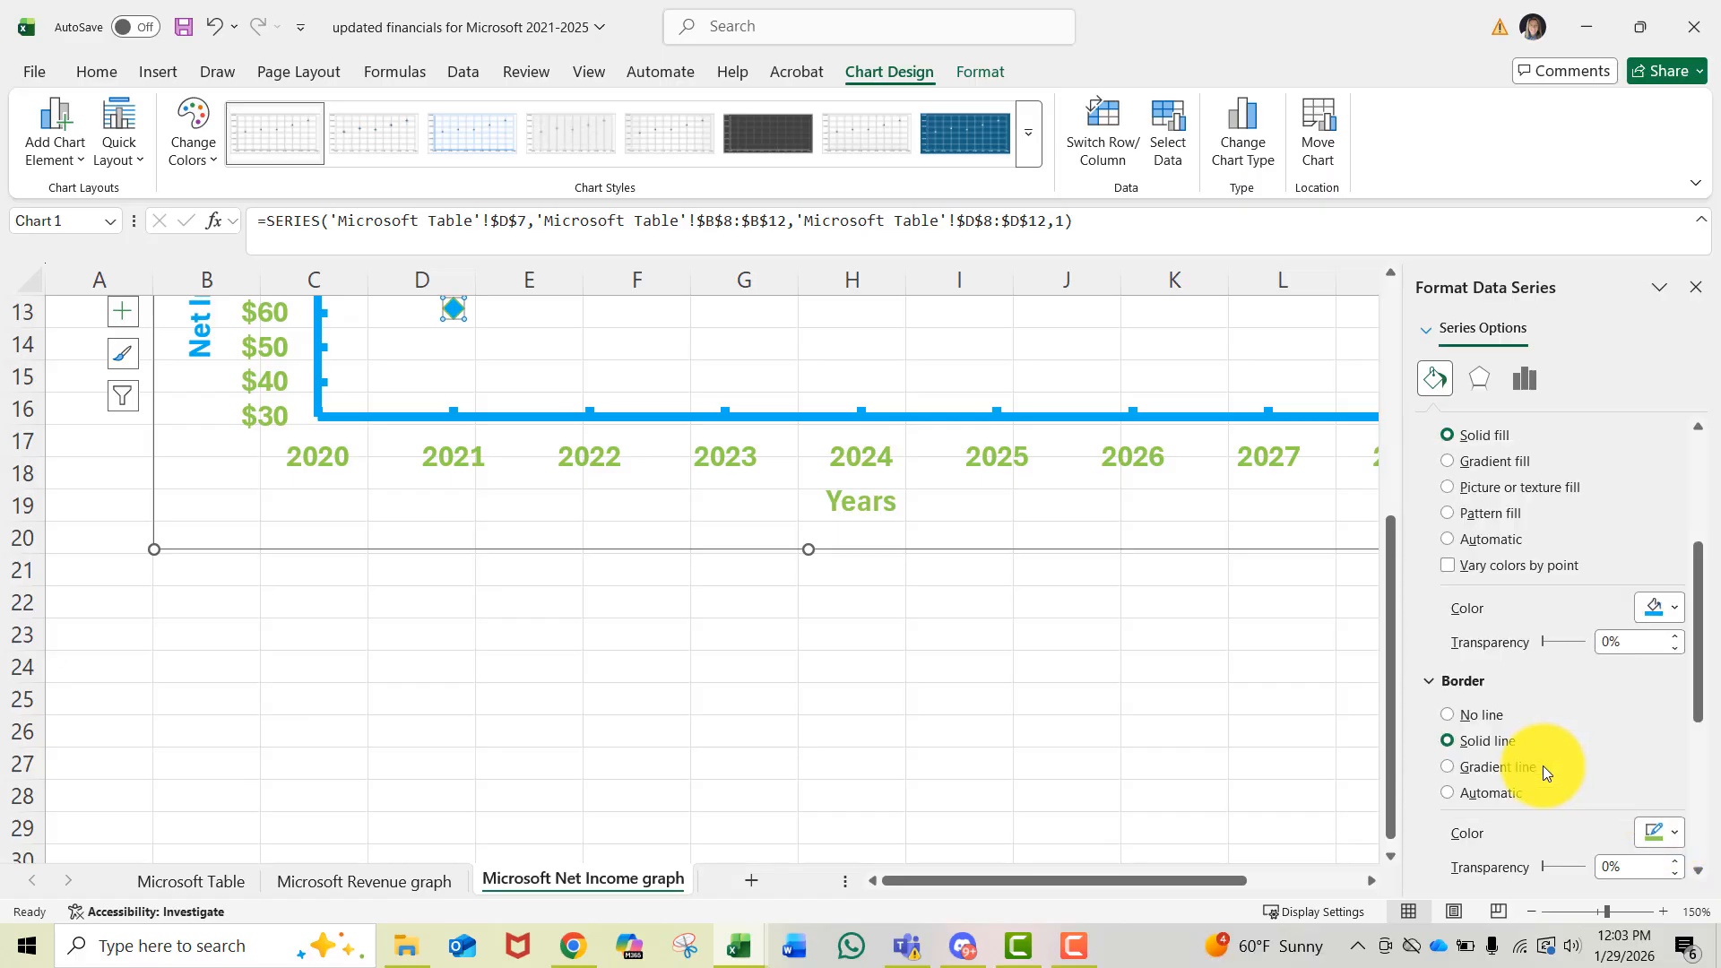
scroll(1542, 766, up, 3)
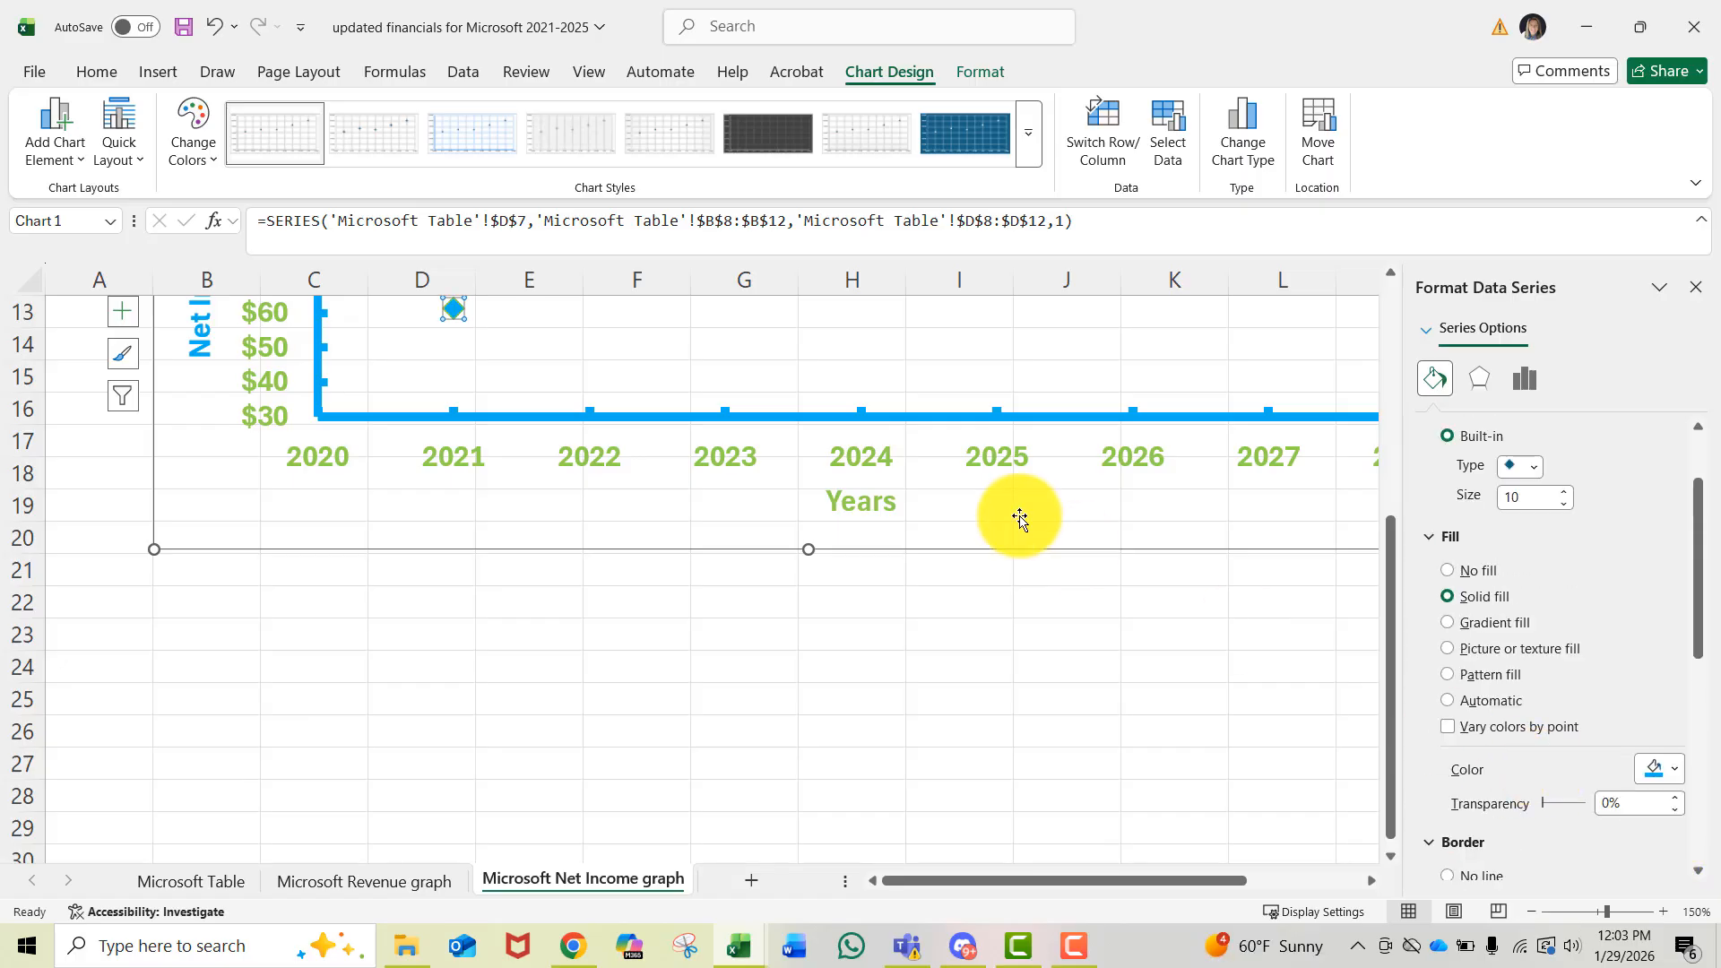
click(1053, 530)
scroll(1053, 530, up, 4)
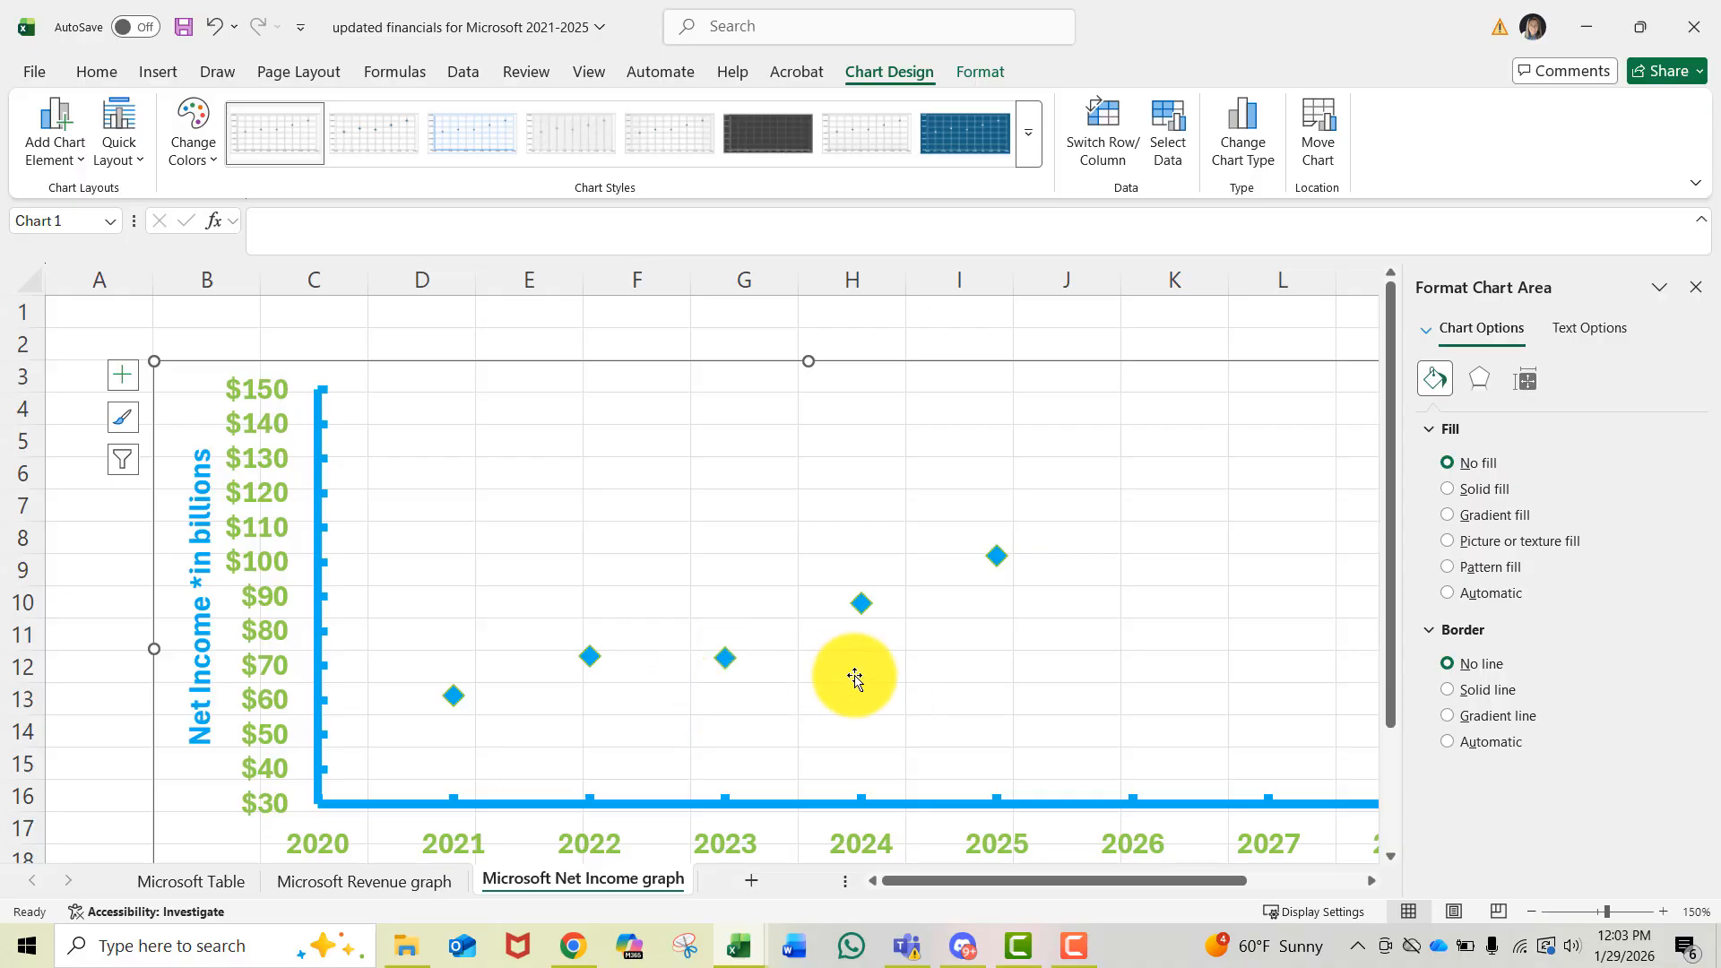
click(1695, 287)
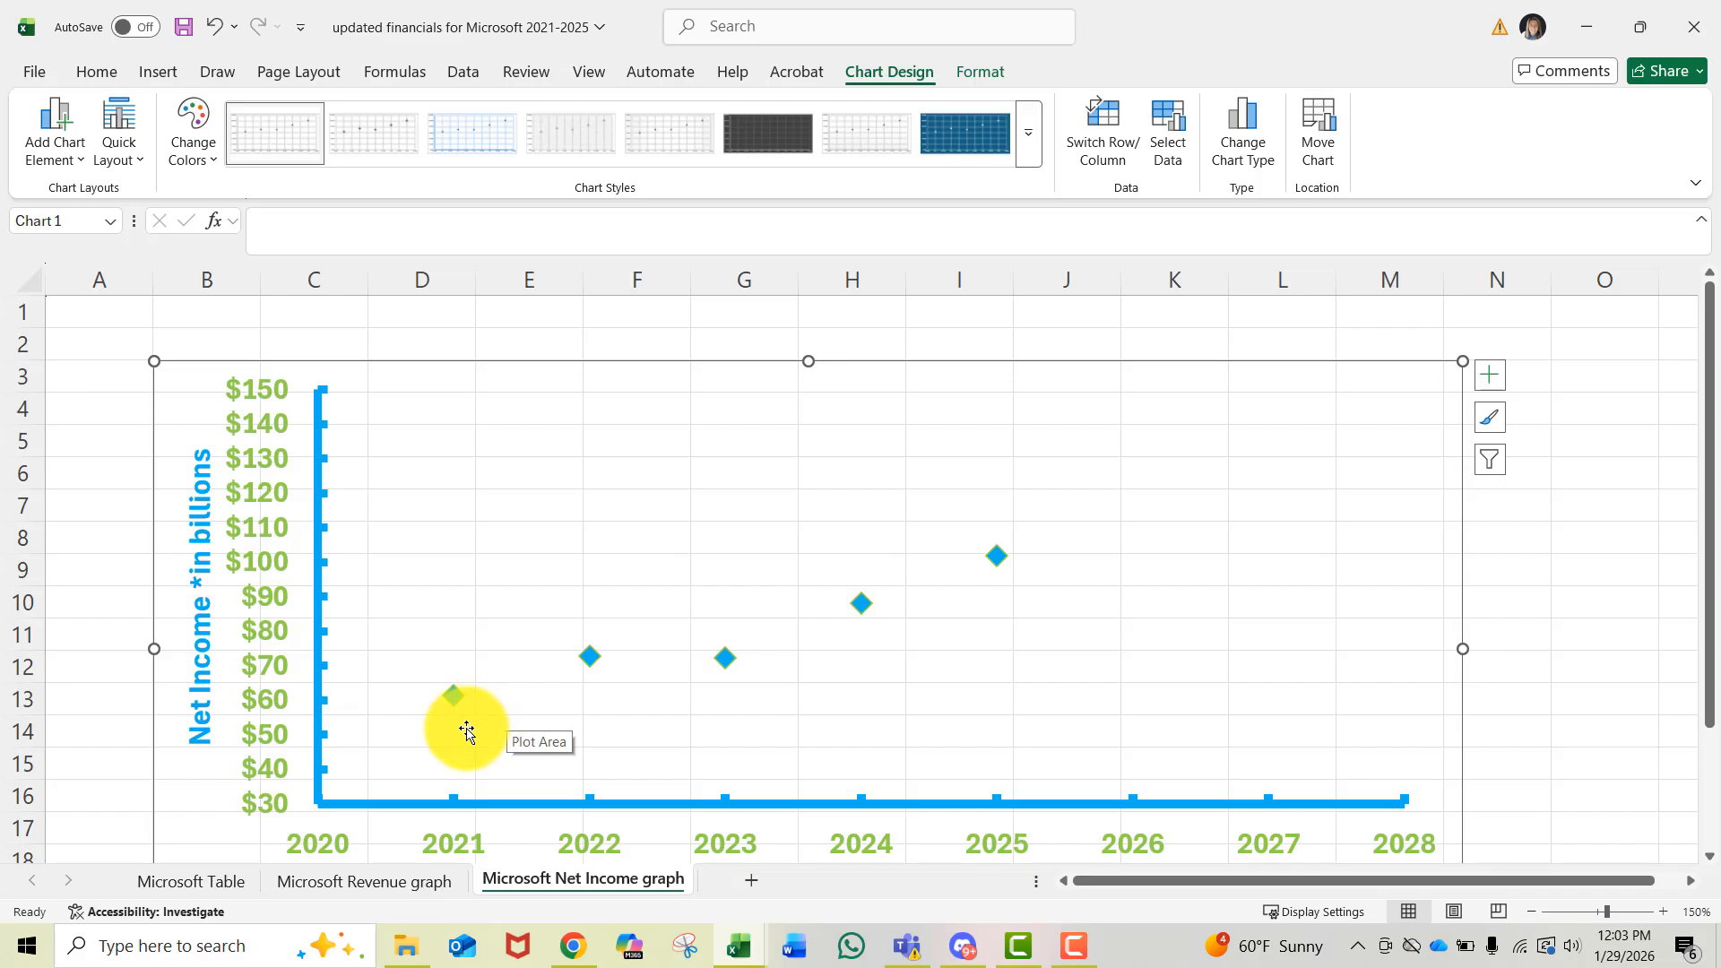
- Add a linear trendline to the series, forecasting 2 periods forward and displaying the R-squared value
right_click(861, 605)
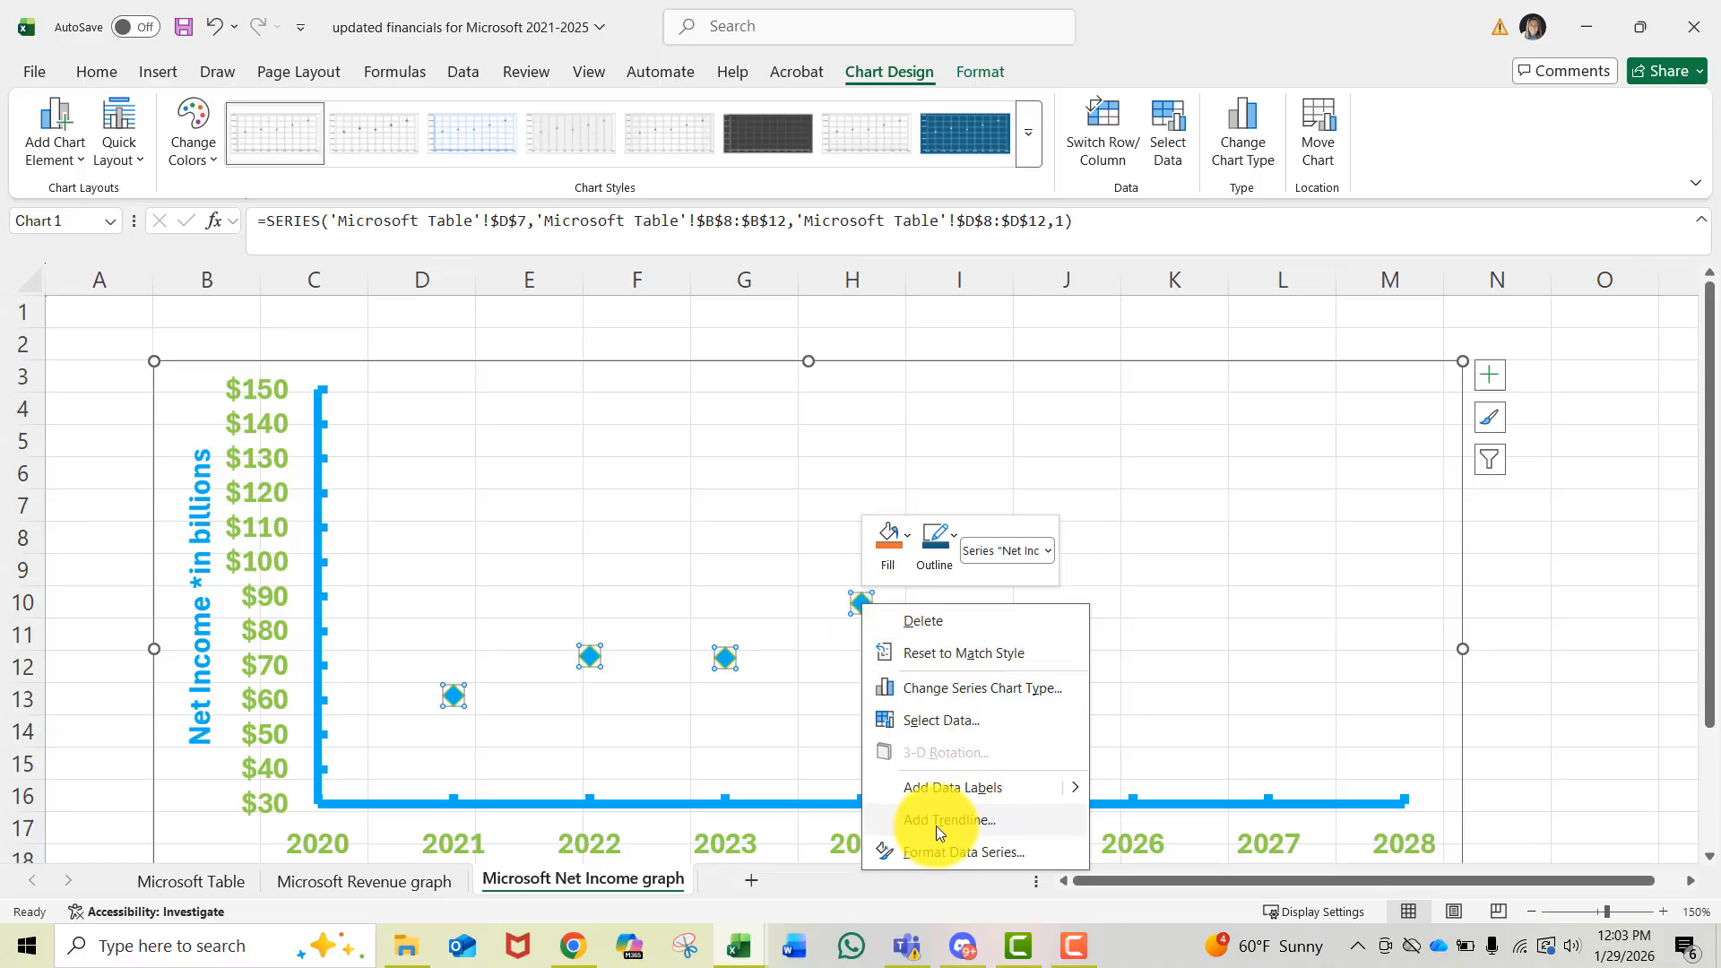
click(970, 821)
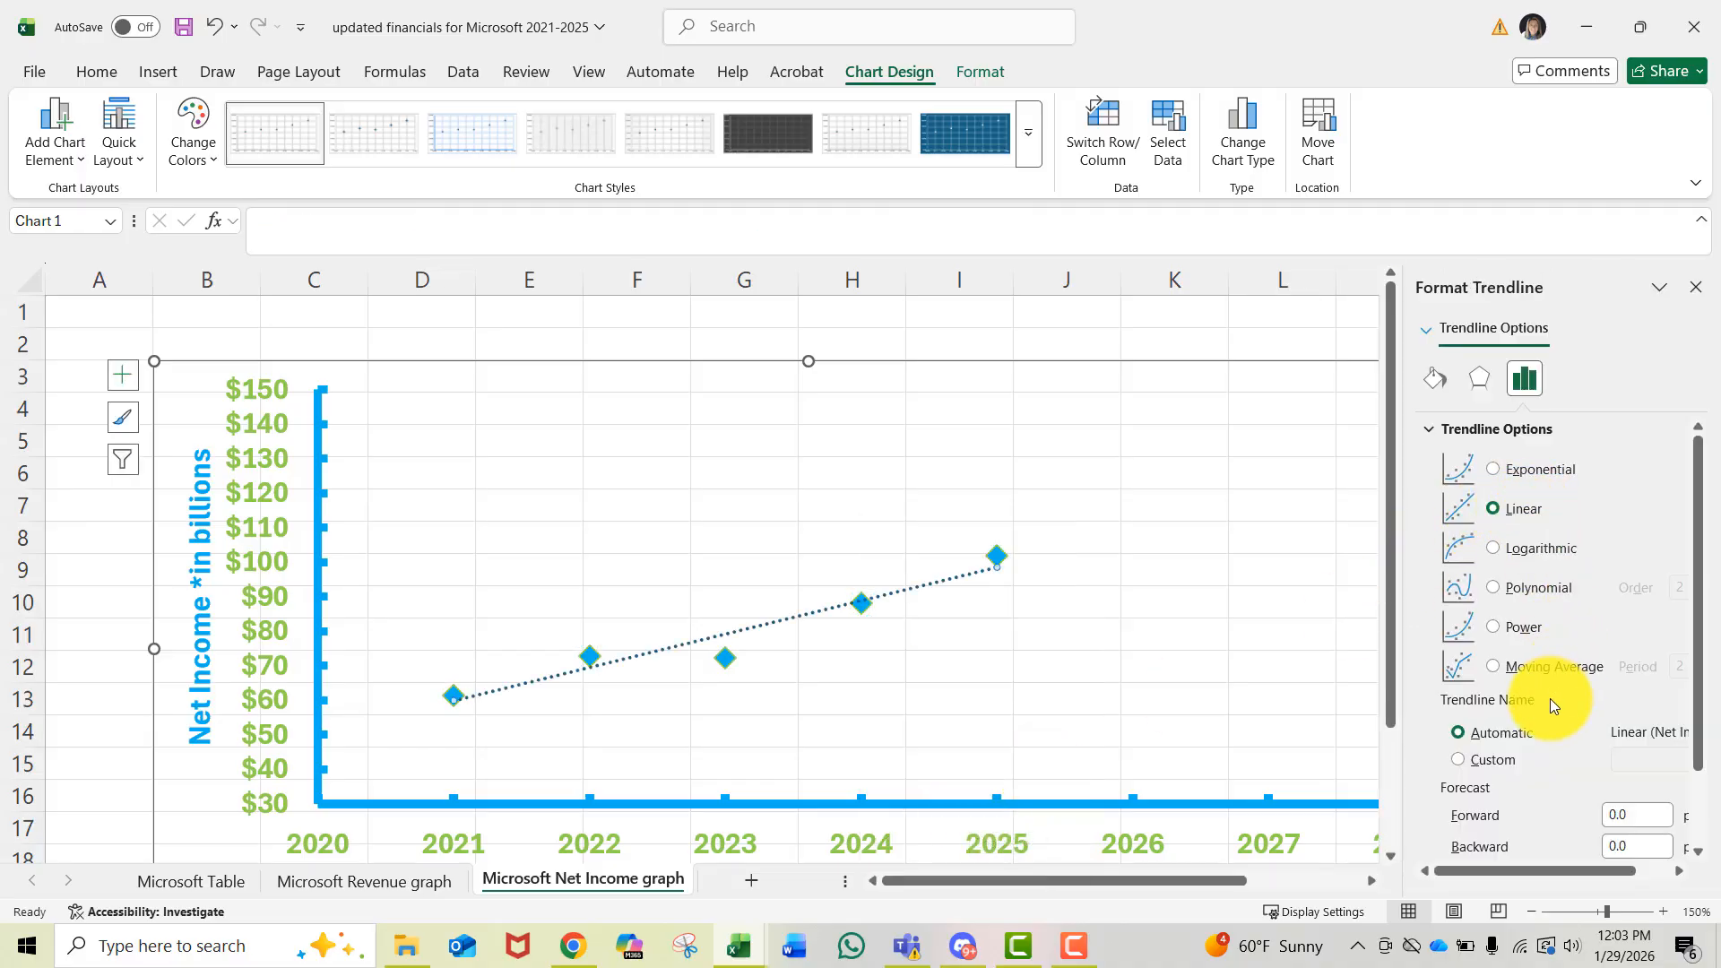
scroll(1483, 805, down, 2)
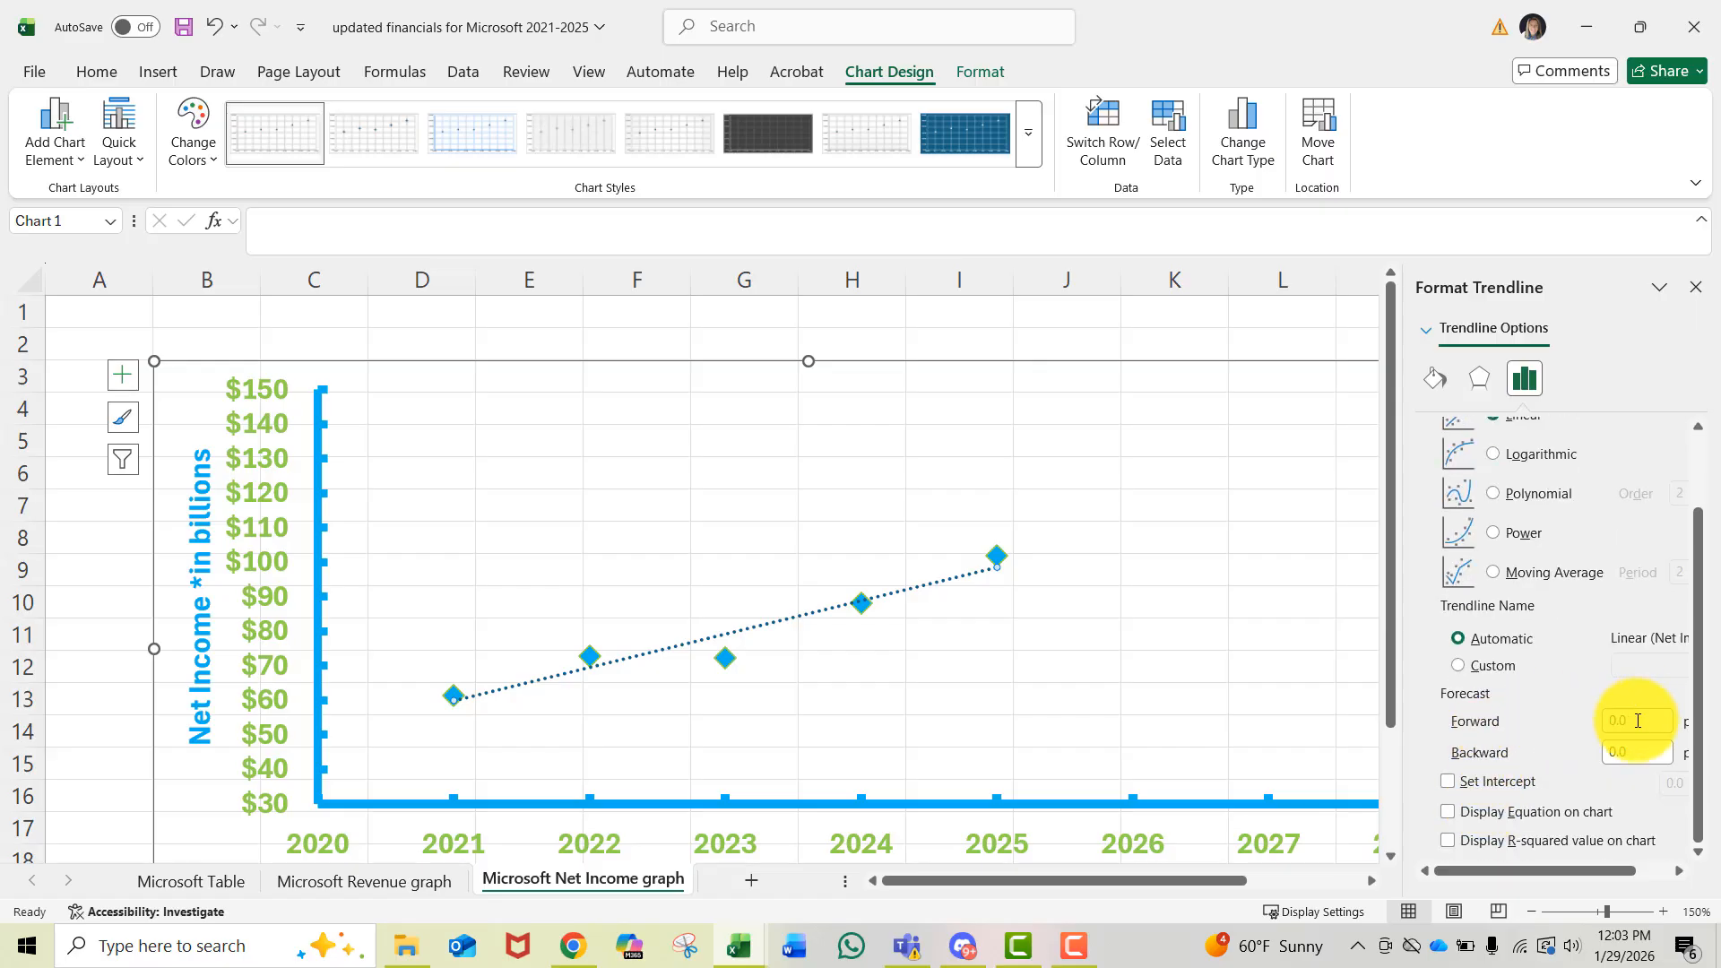
text(2)
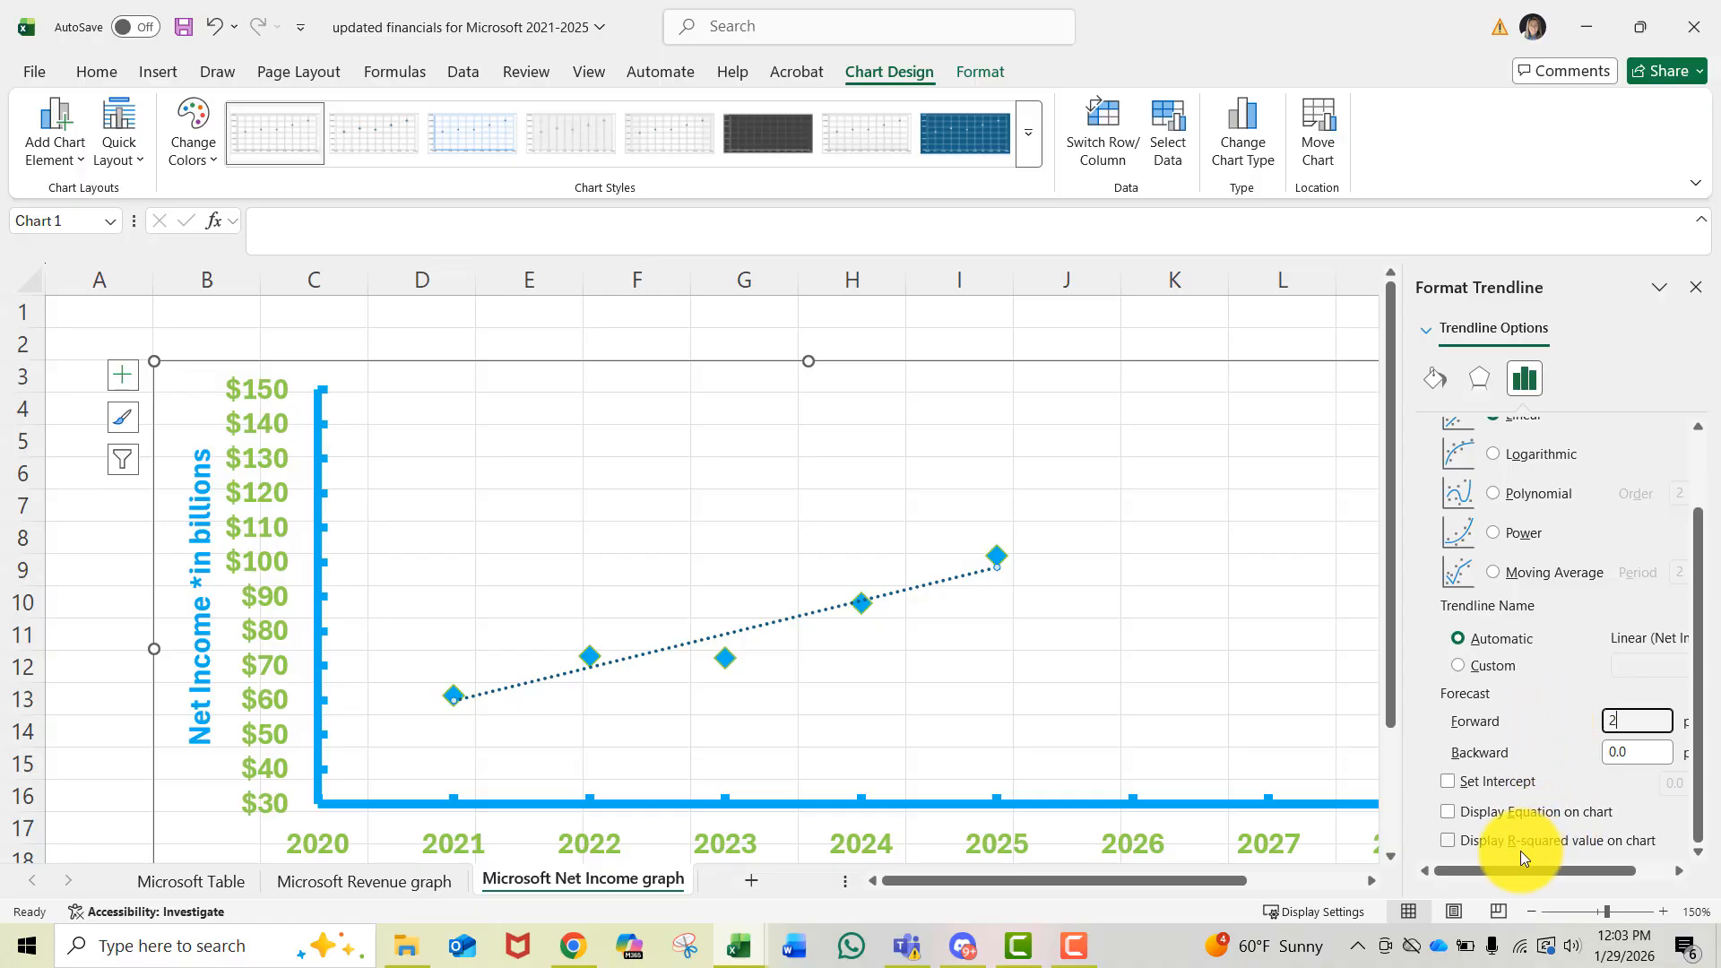
click(1447, 843)
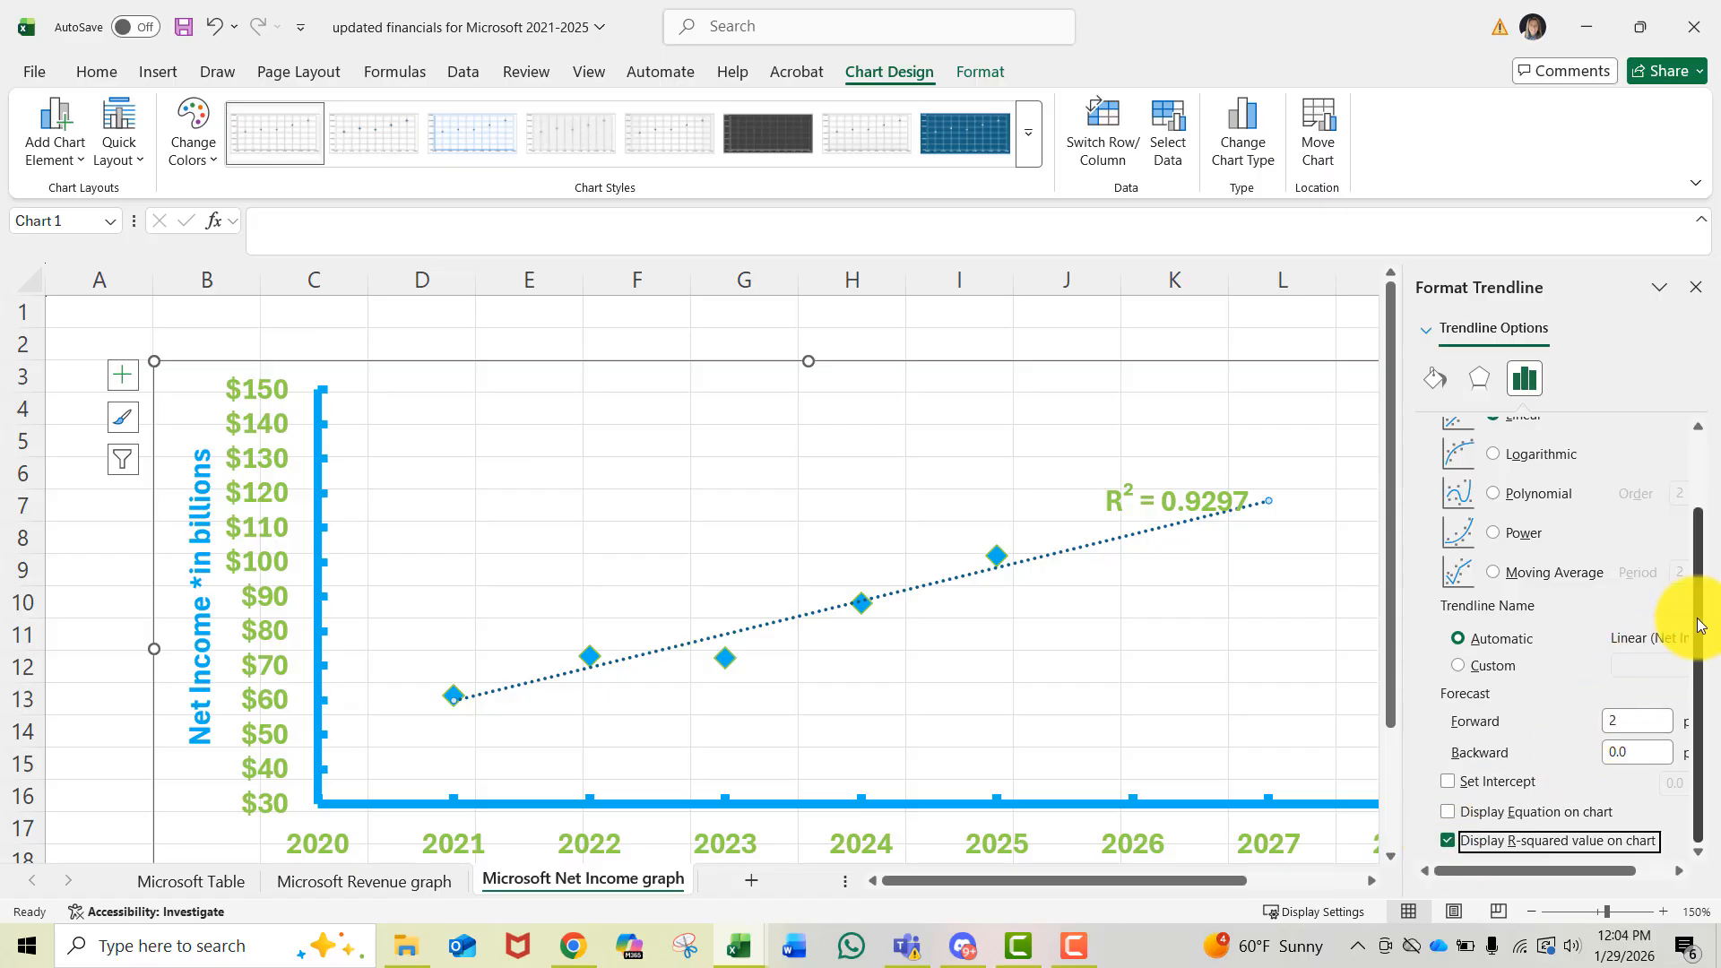
click(1204, 622)
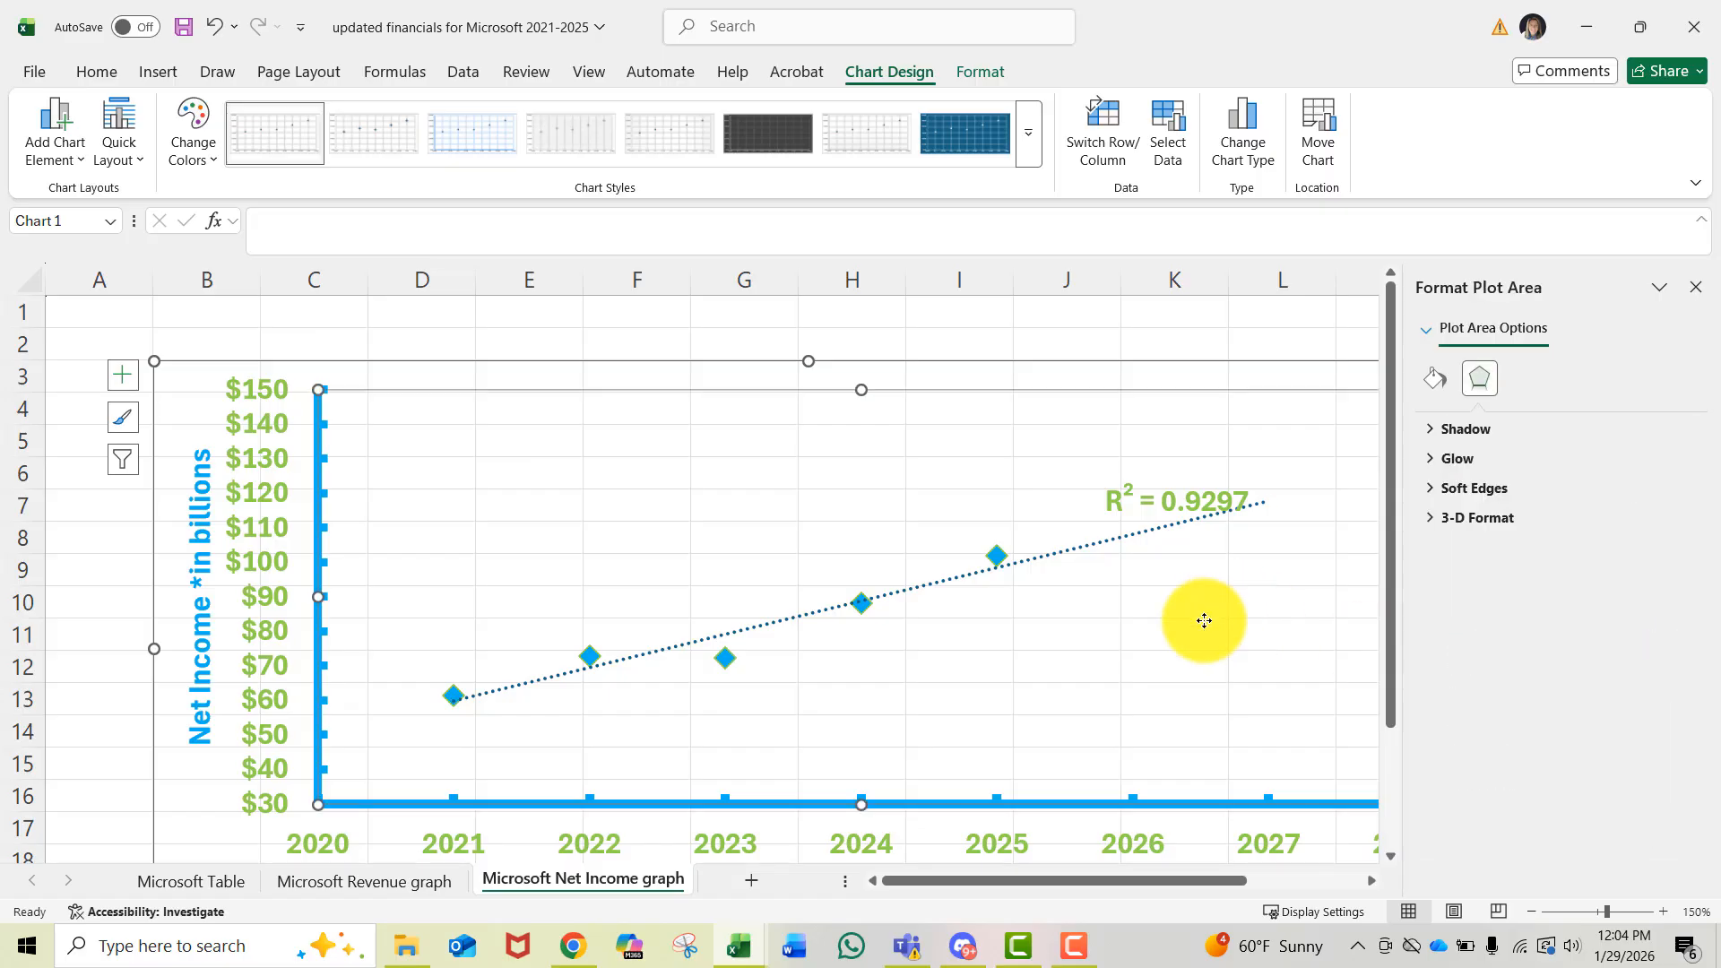
click(1695, 287)
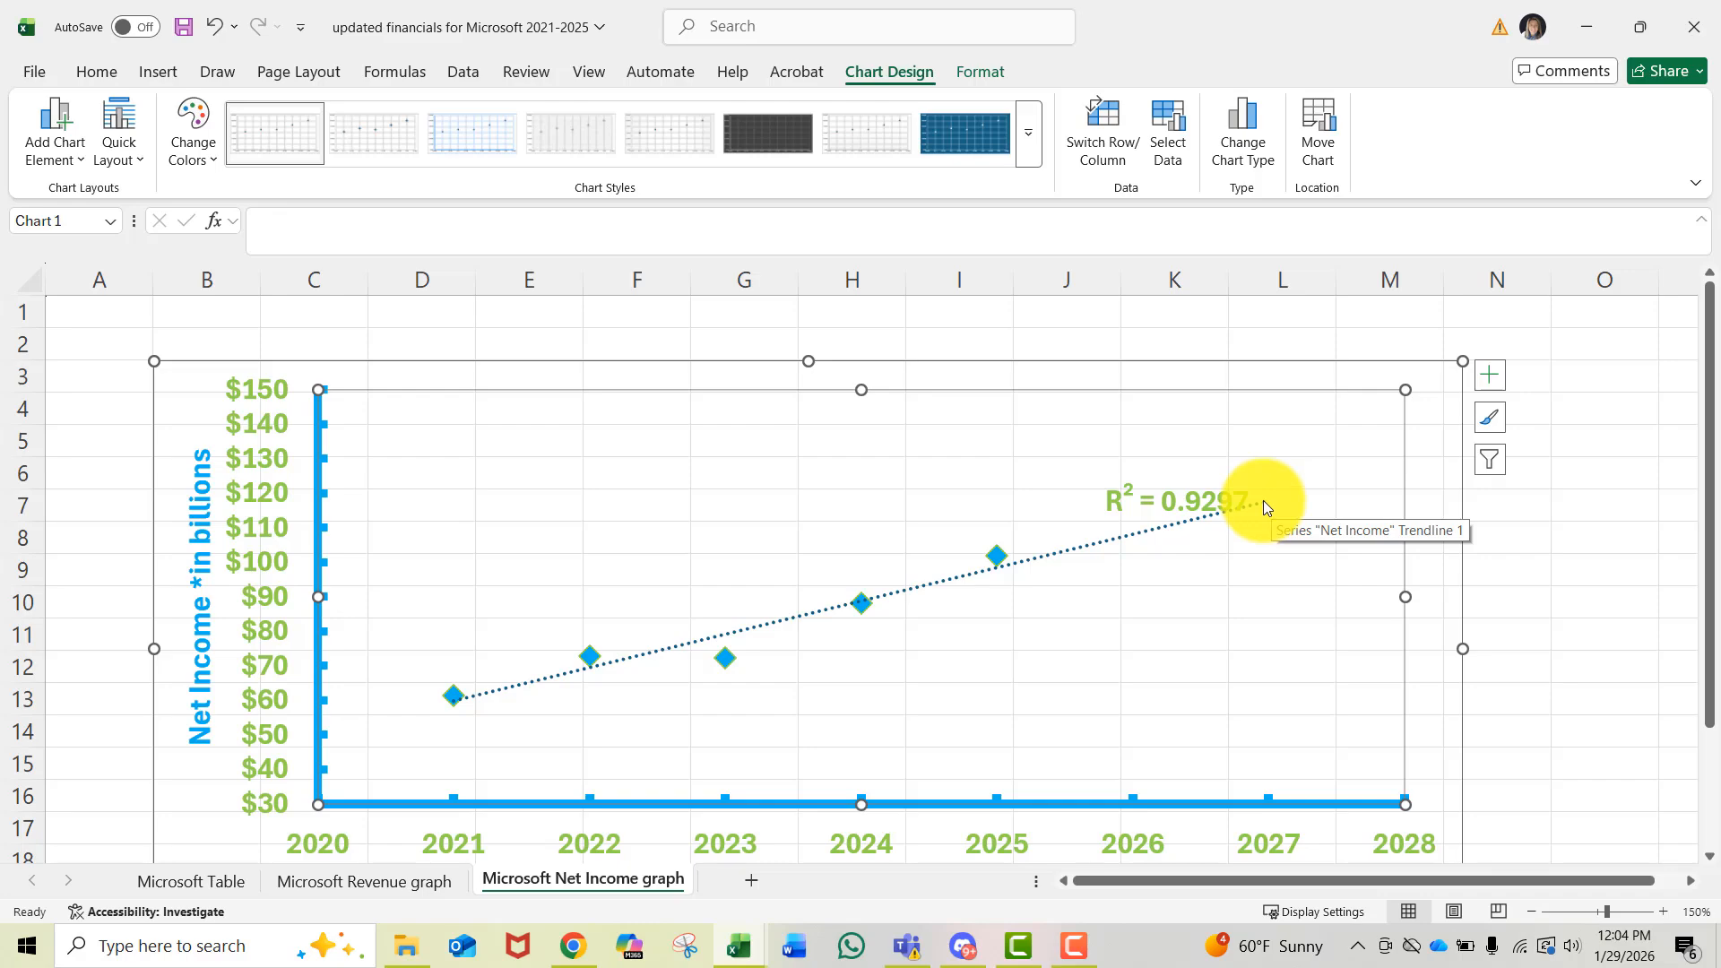
- Move the R-squared label up and left above the trendline, and shift the plot area slightly left
click(1195, 517)
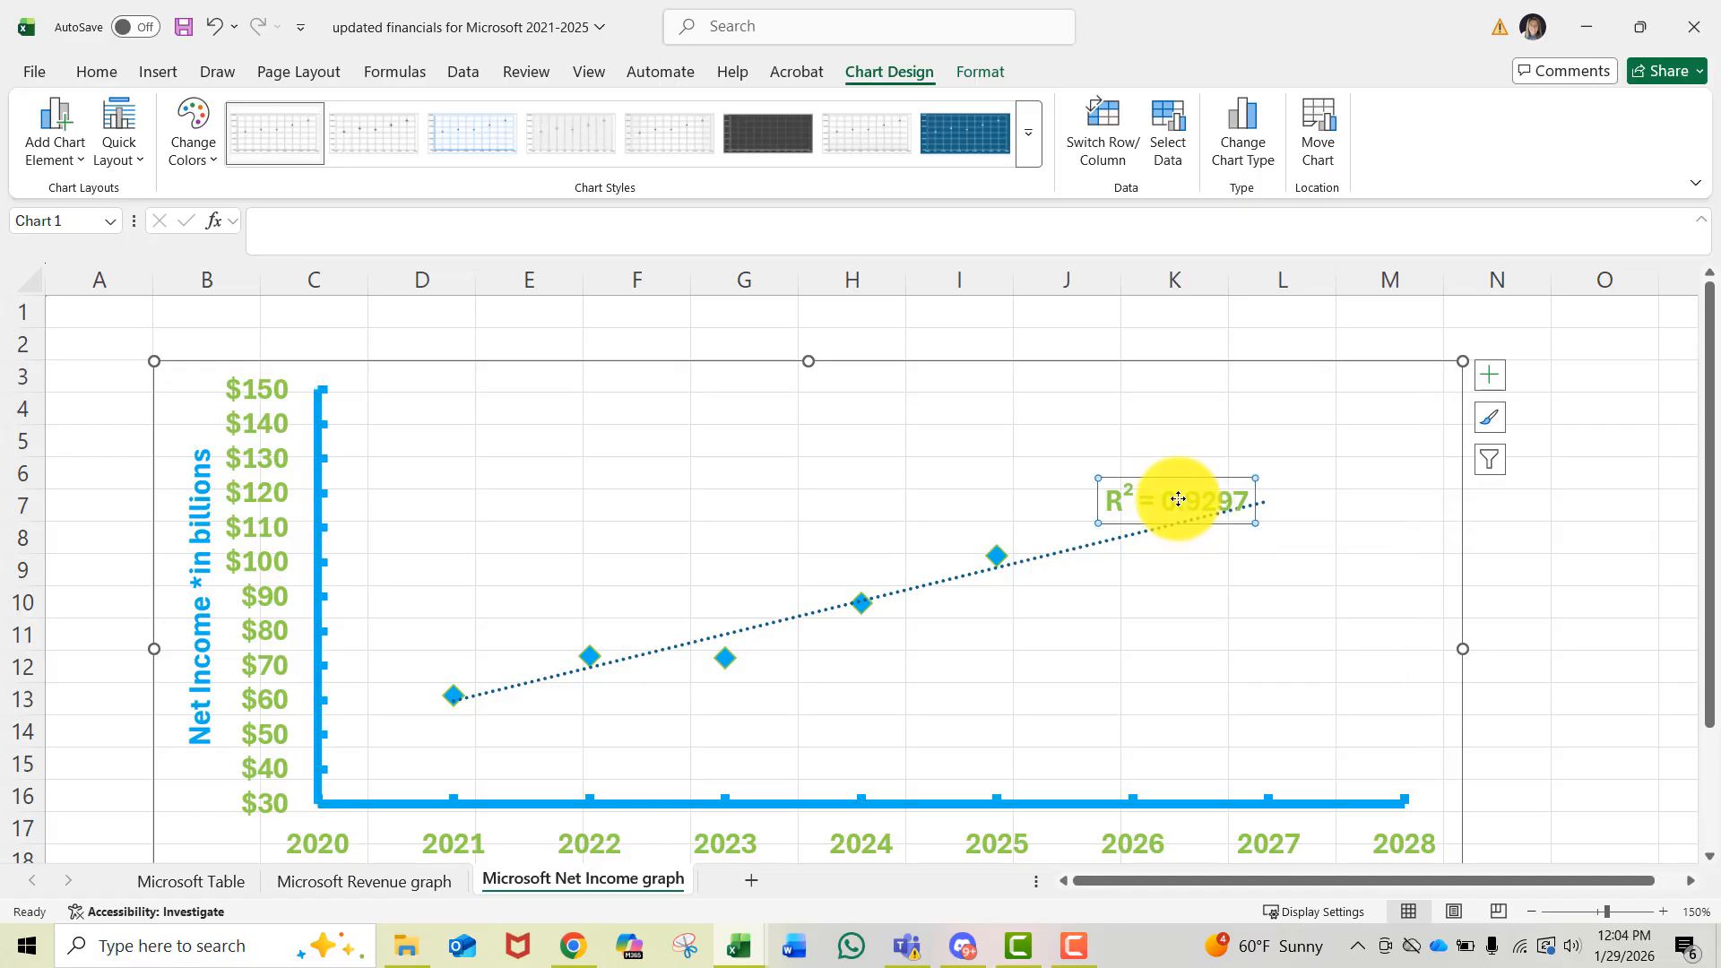
drag(1169, 476, 1077, 419)
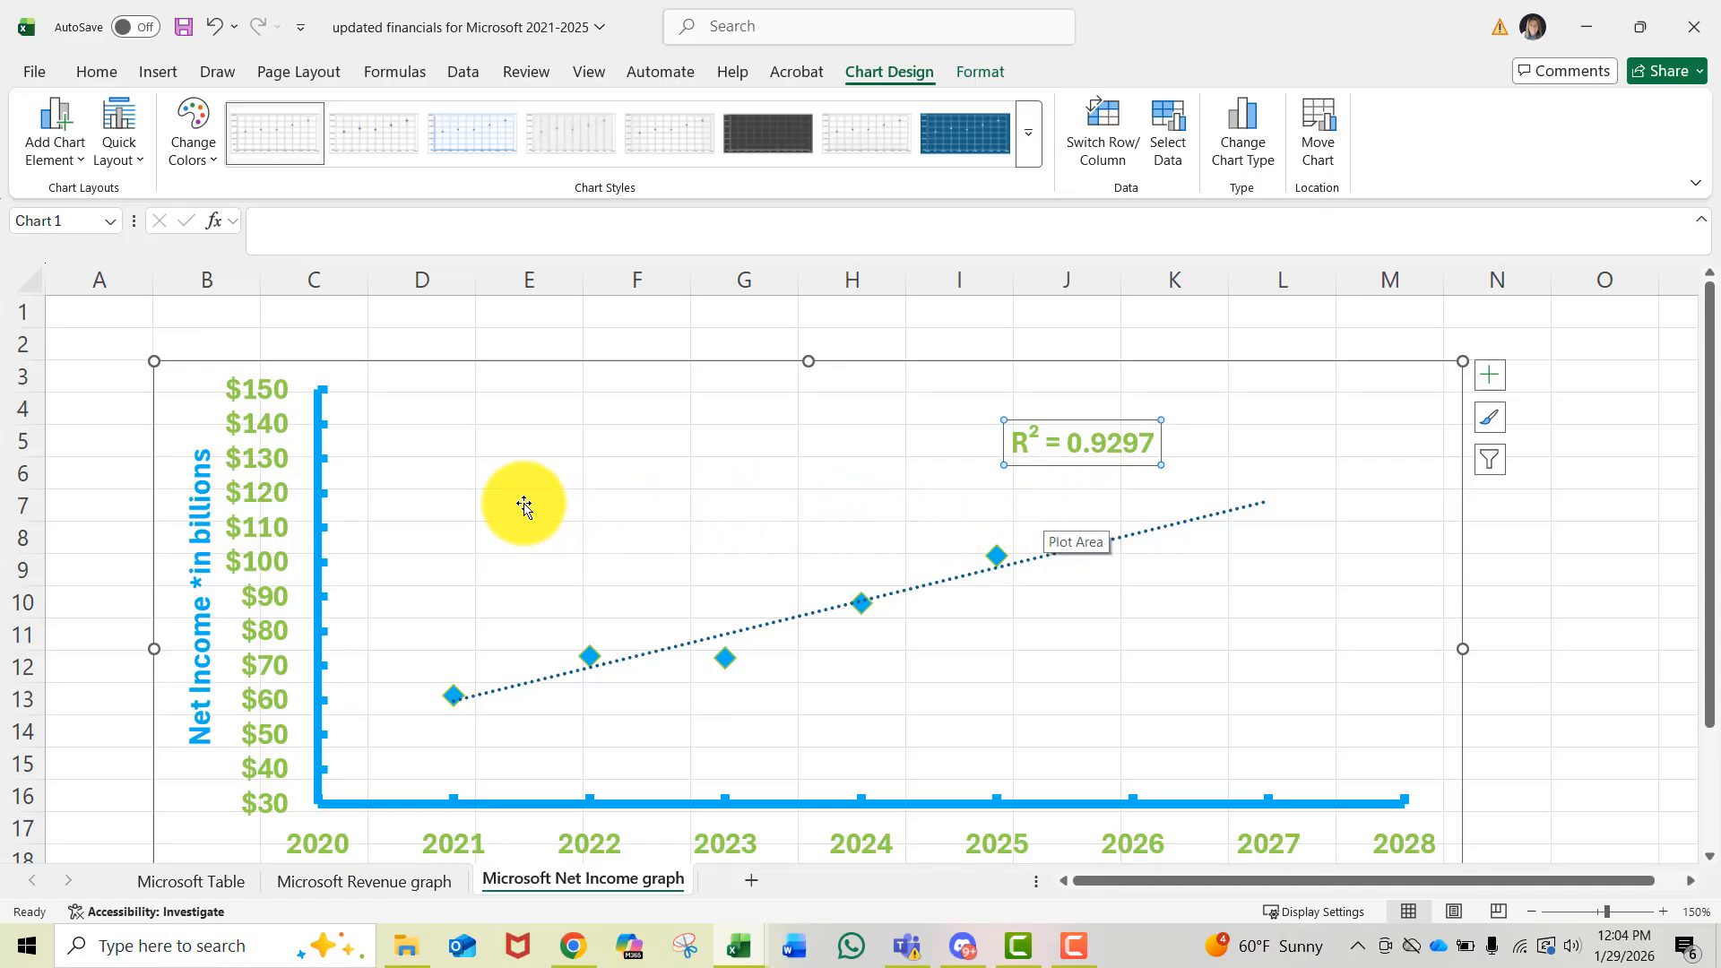
click(338, 497)
drag(338, 498, 327, 498)
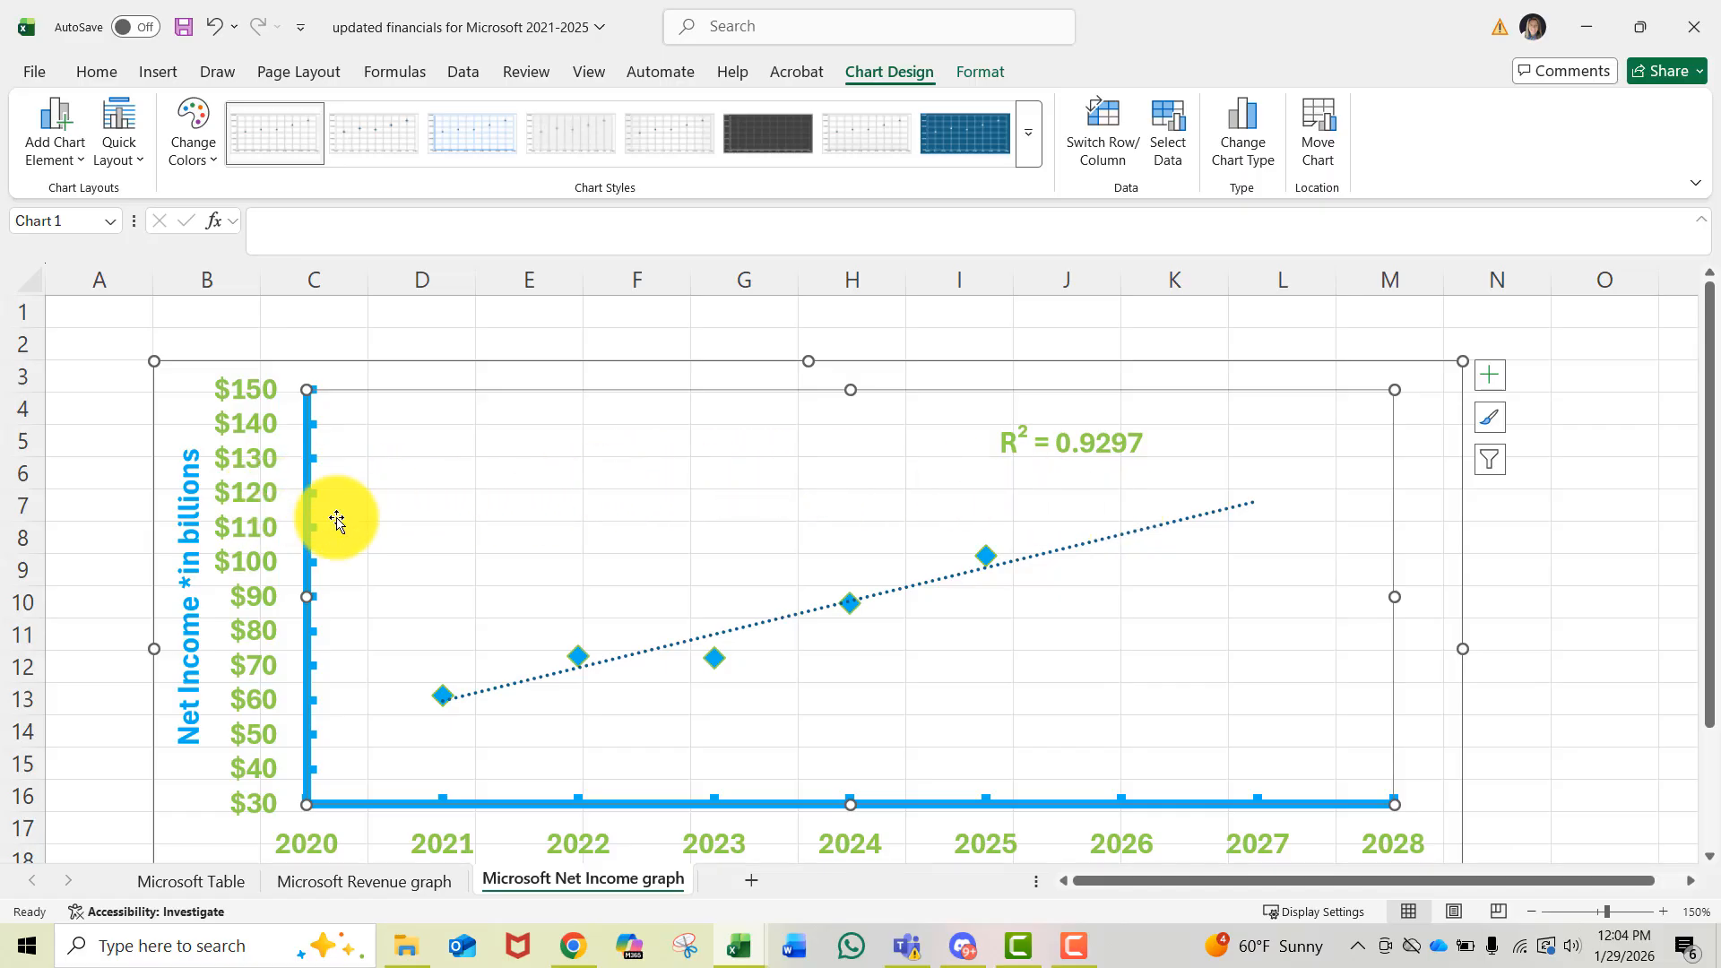
click(1608, 665)
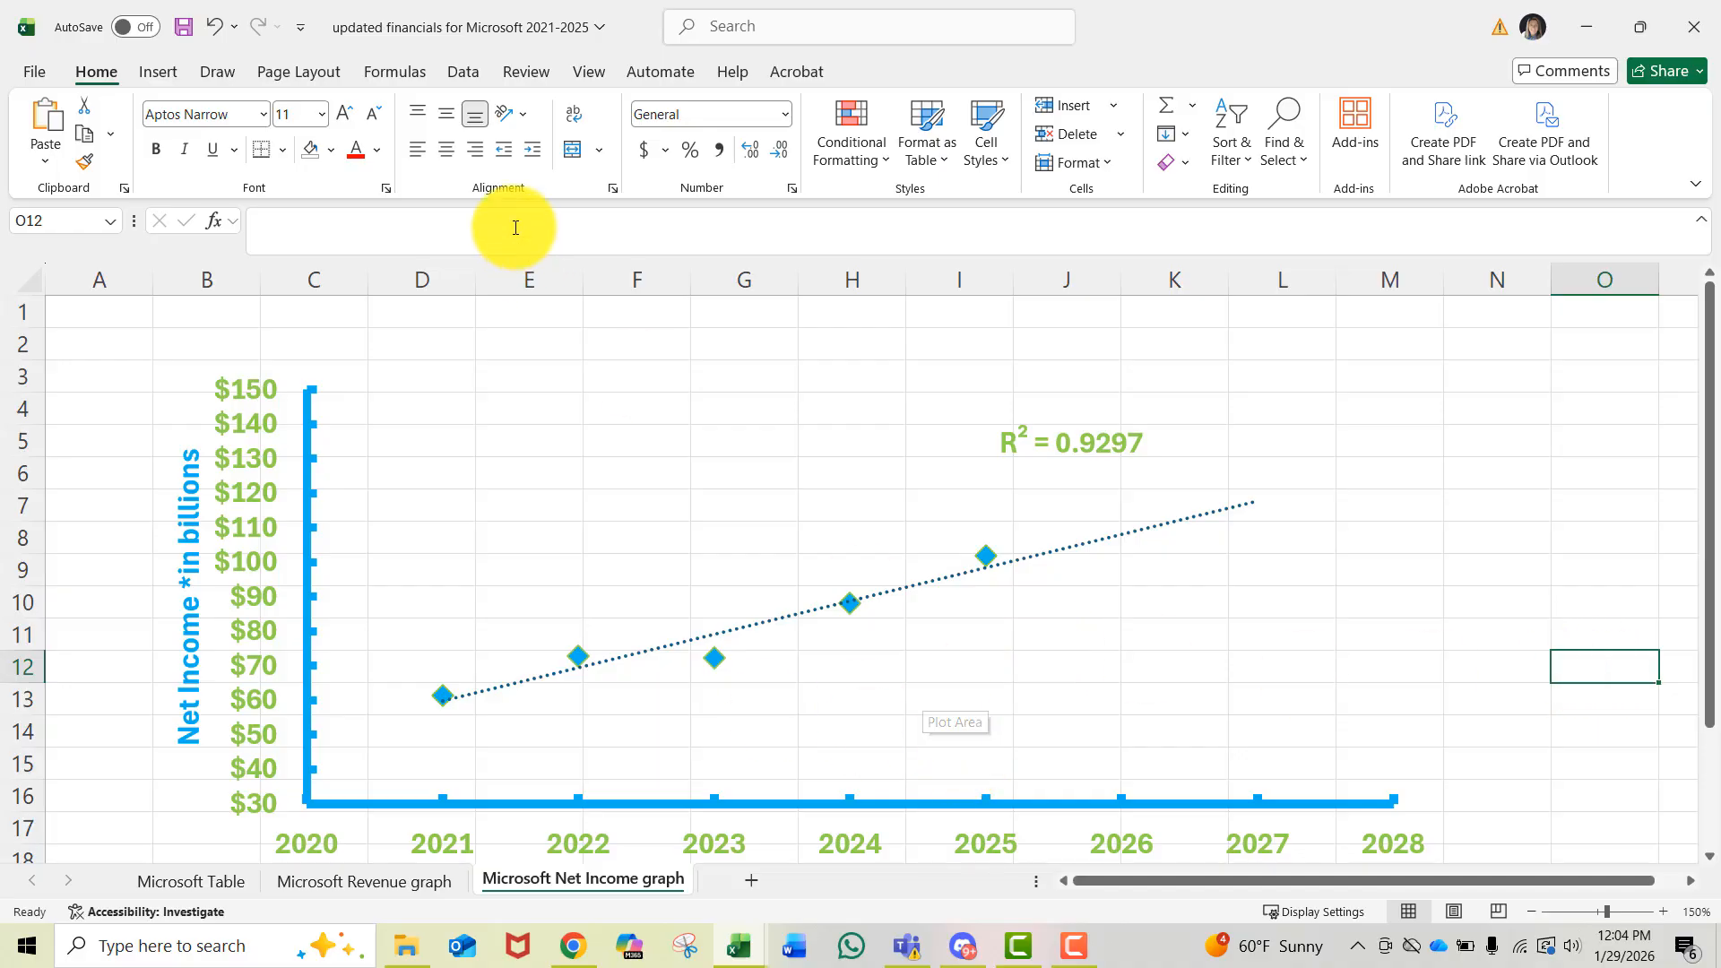
- Insert a text box below the trendline reading "In 2027, Net Income is forecasted to be approx. $120 billion"
click(157, 71)
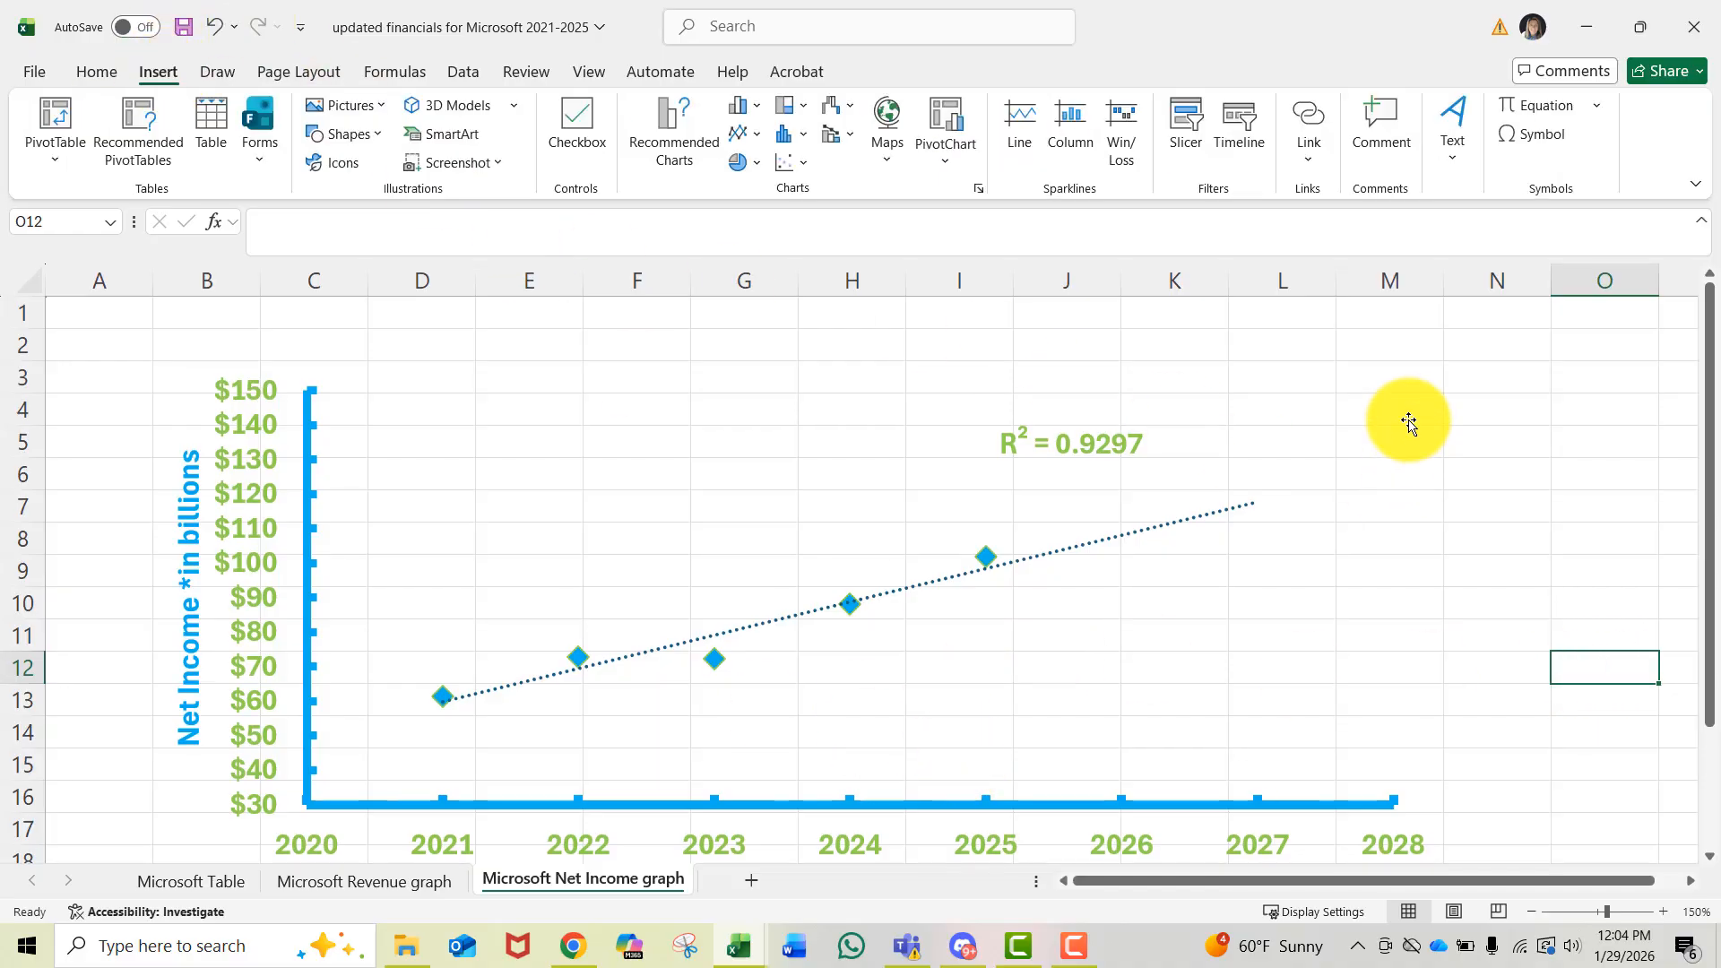
click(1454, 149)
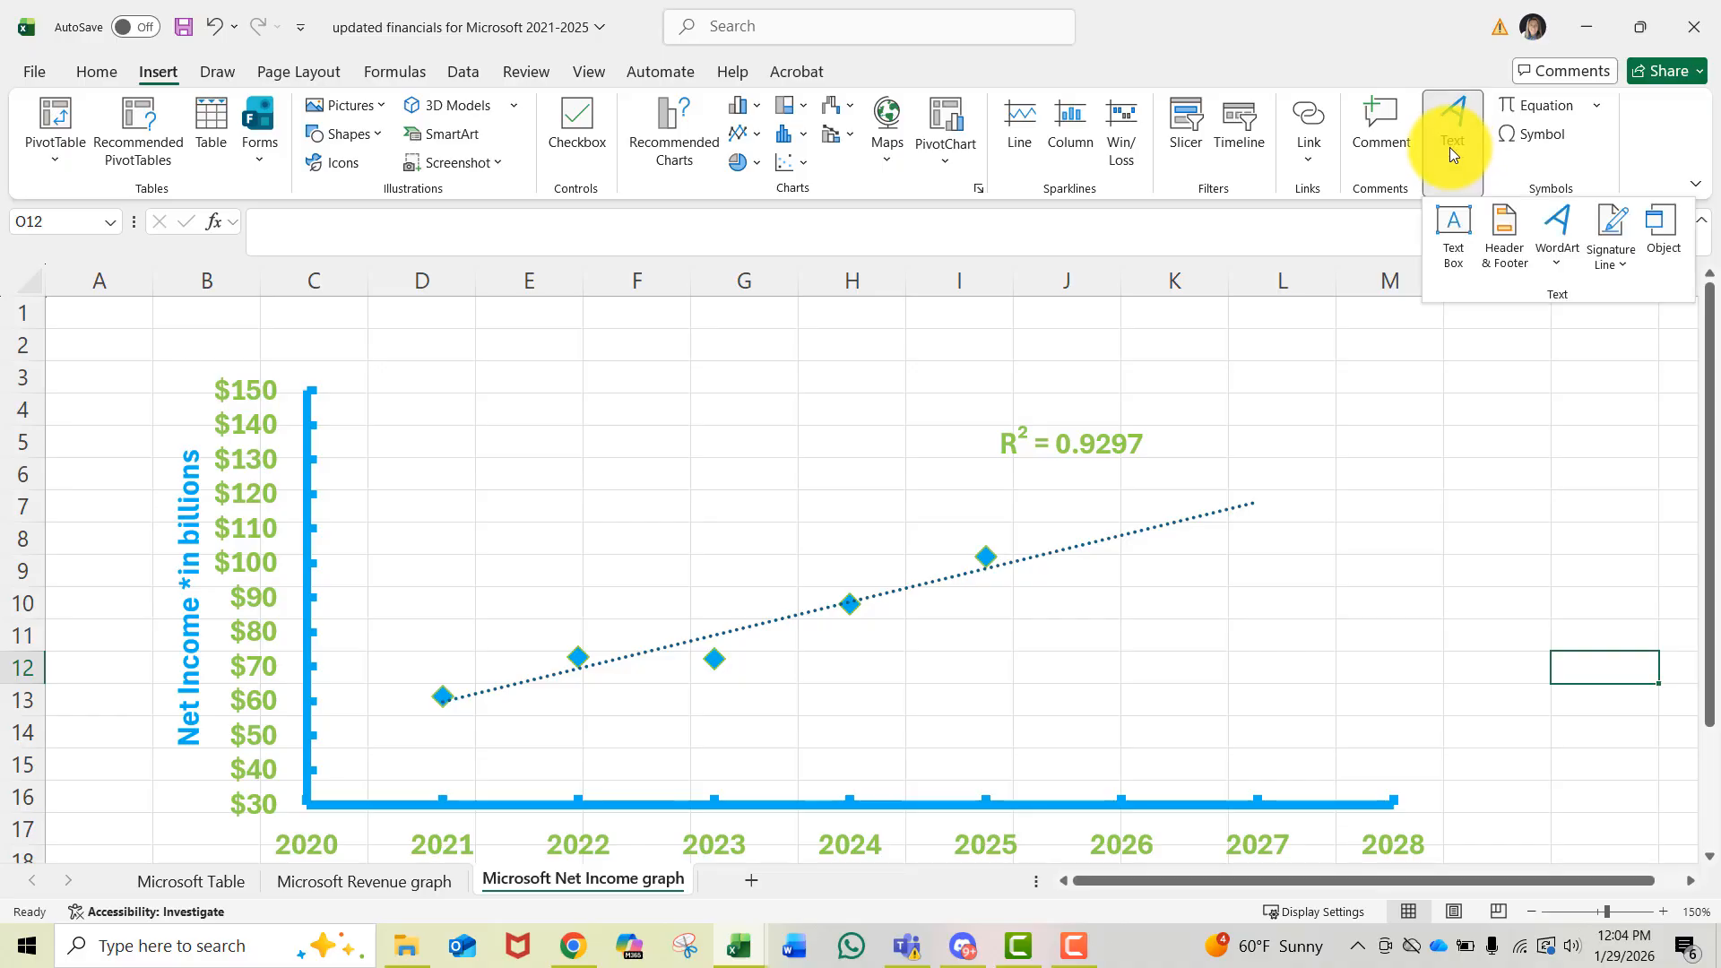
click(1452, 256)
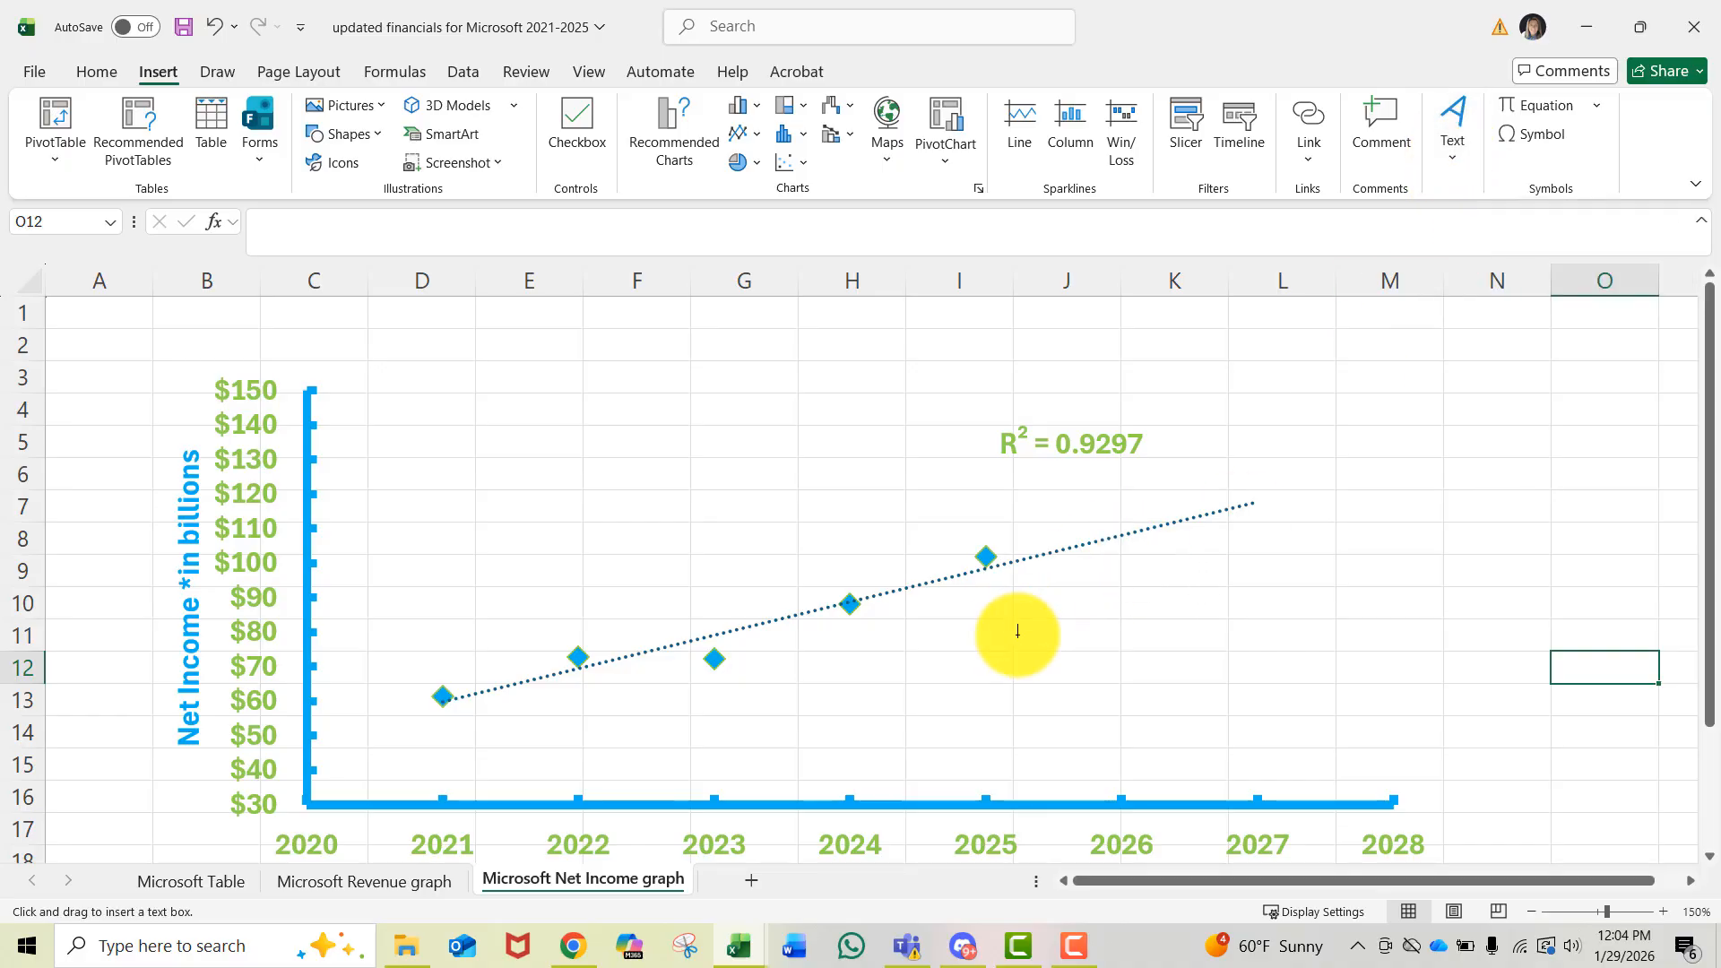
drag(1007, 617, 1250, 708)
text(In)
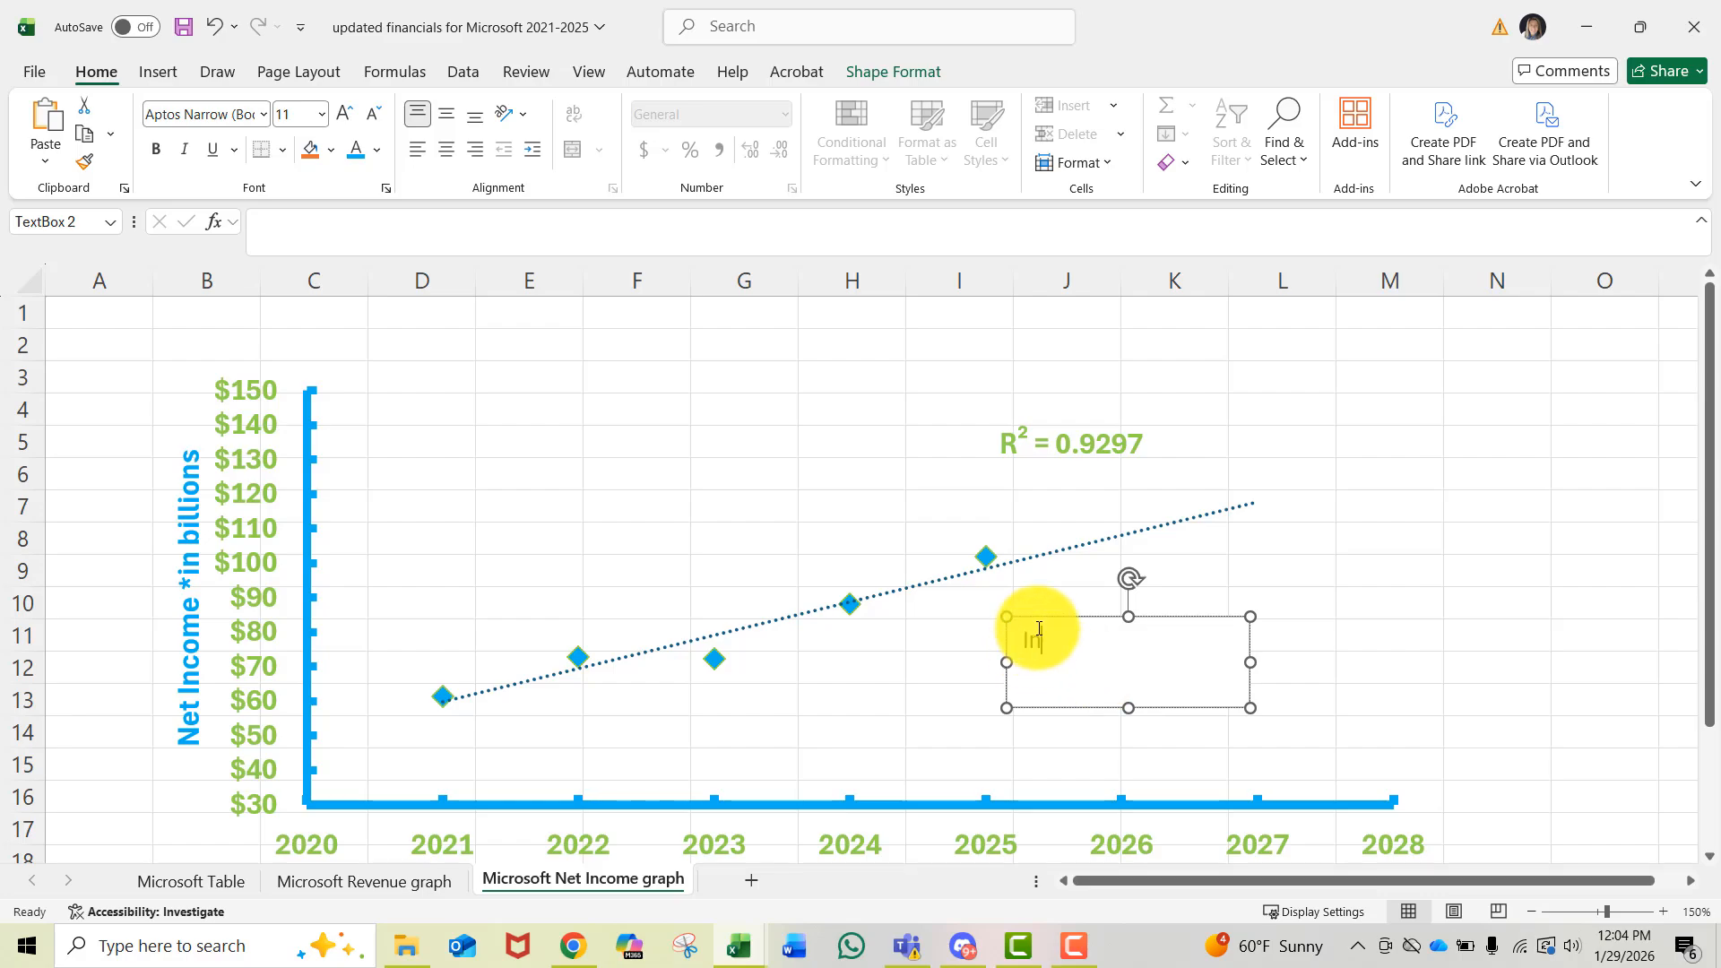
text( 2027, Net Income is)
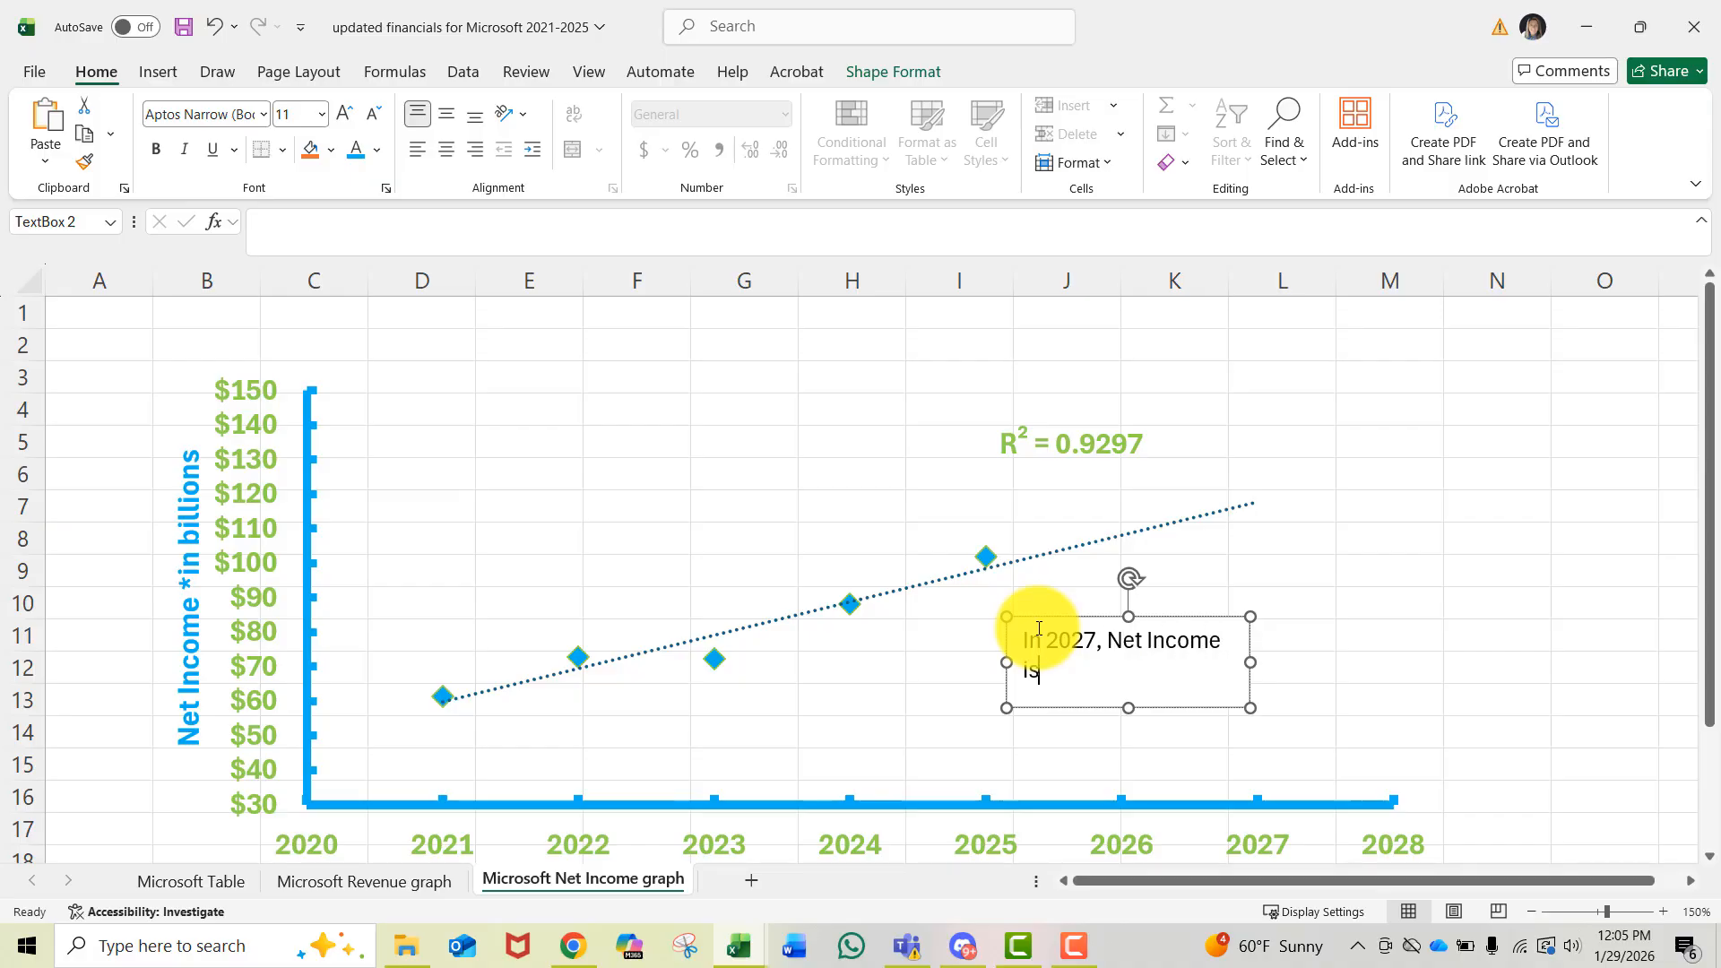
text( forecasted to be)
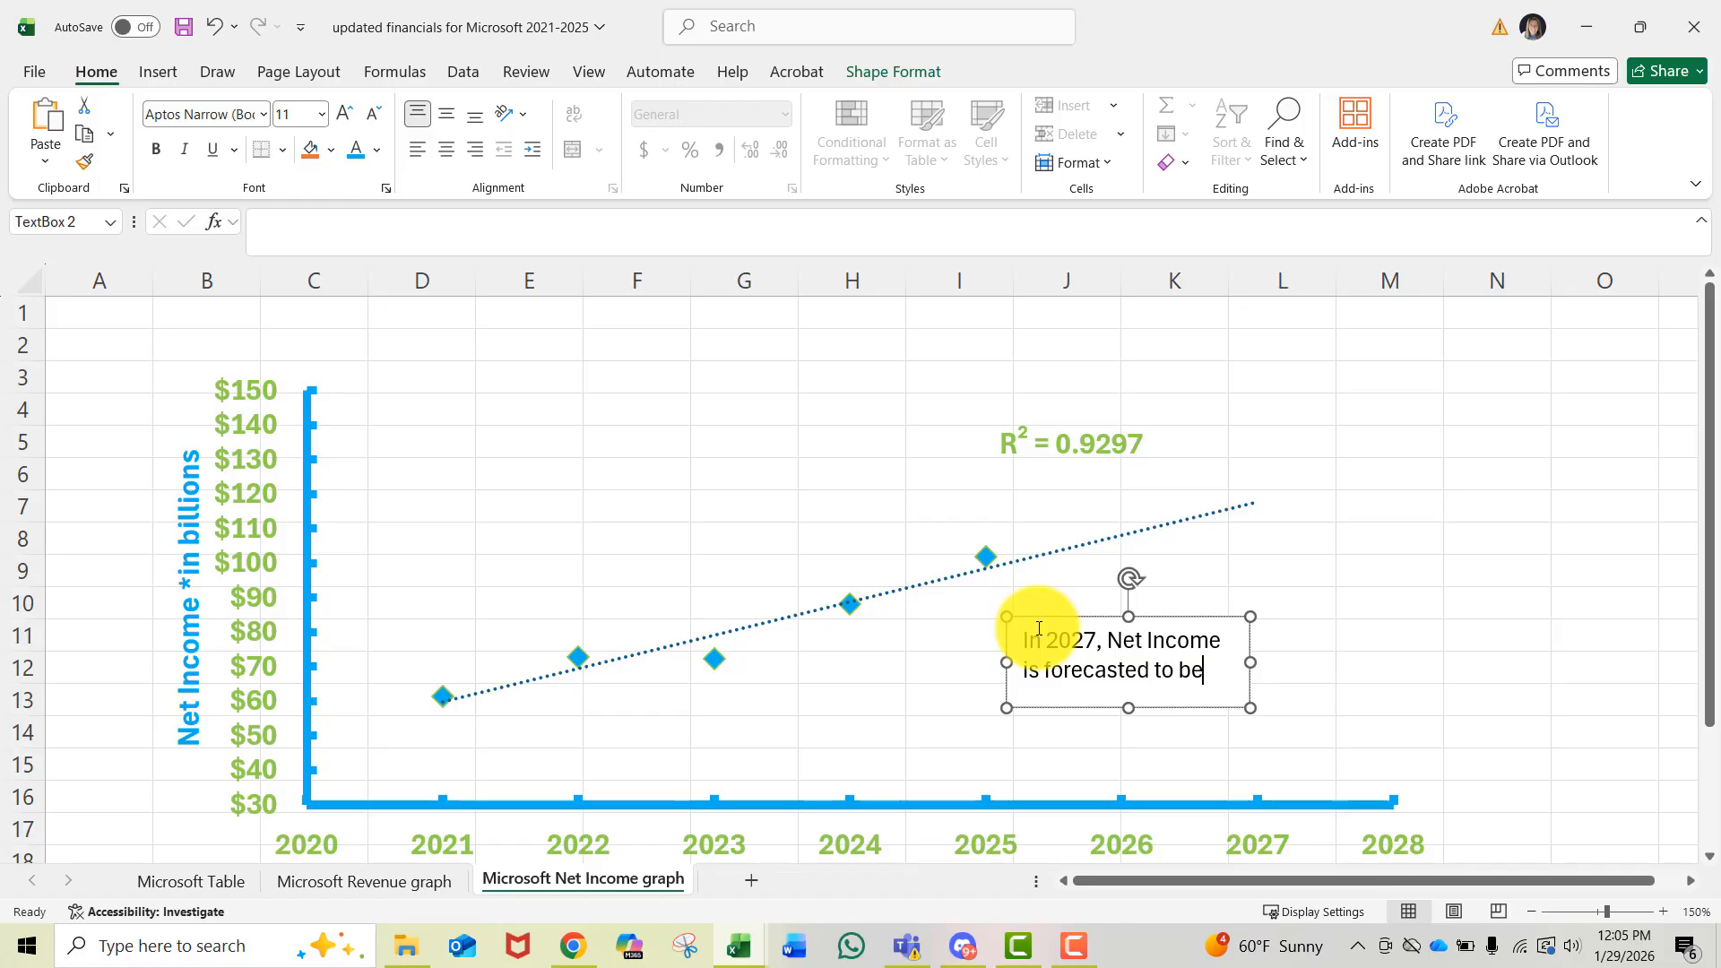
text( approx. $120)
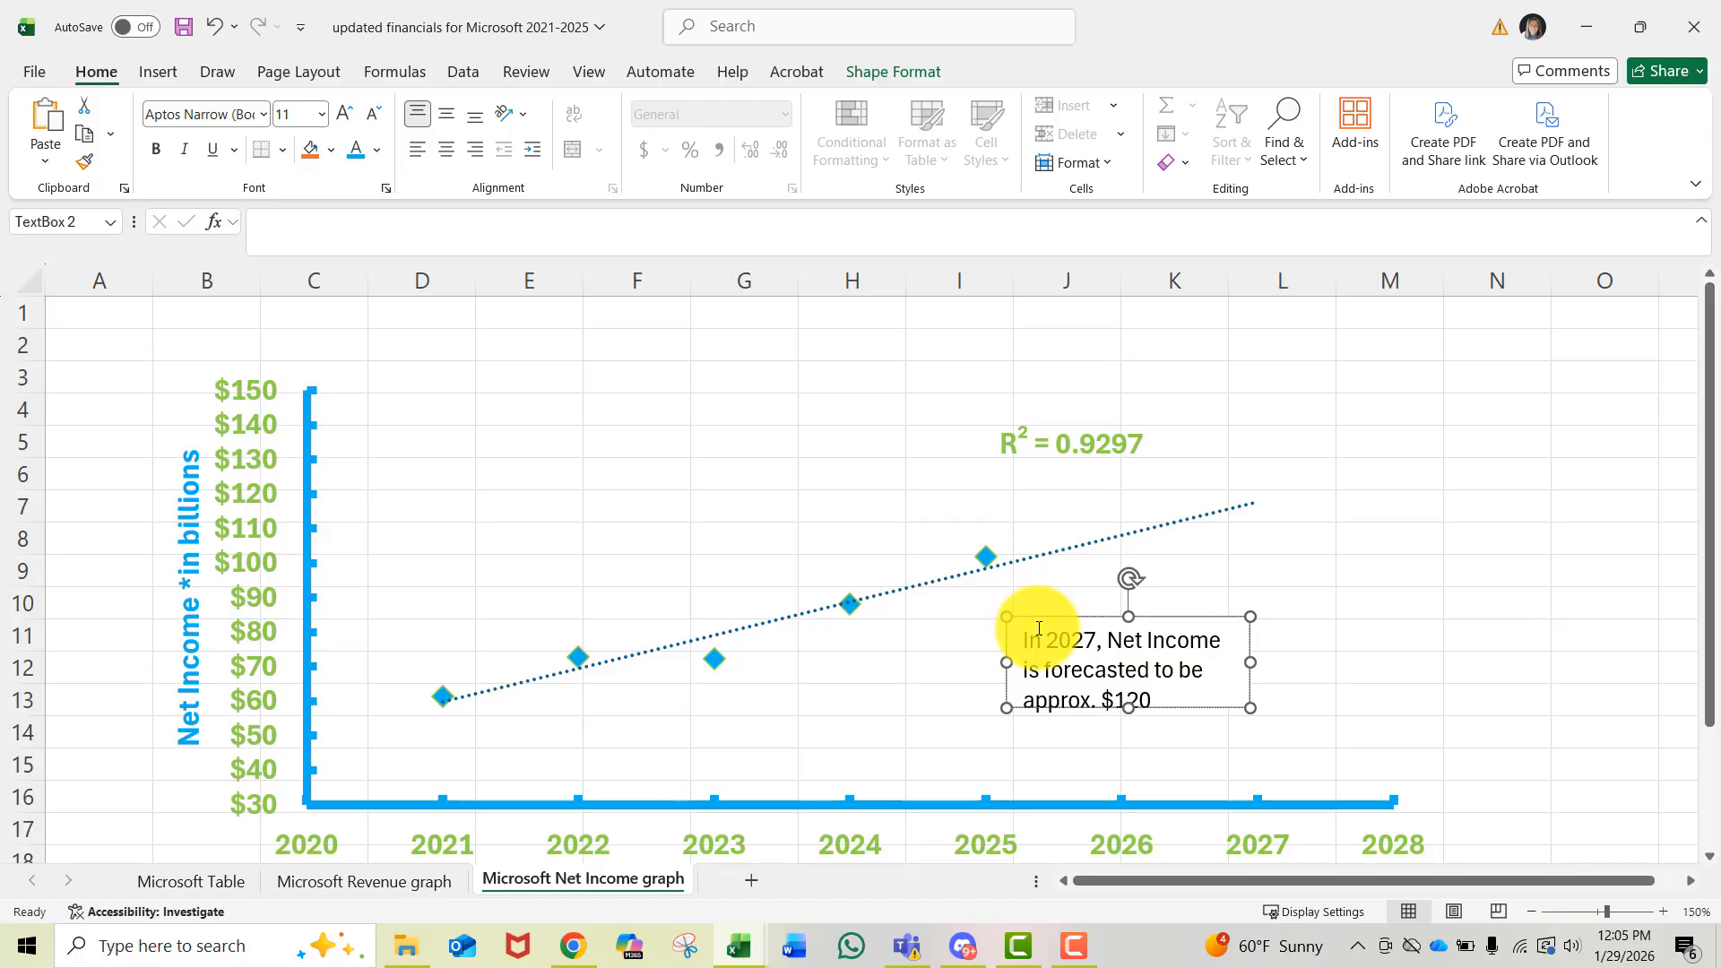
text( billion)
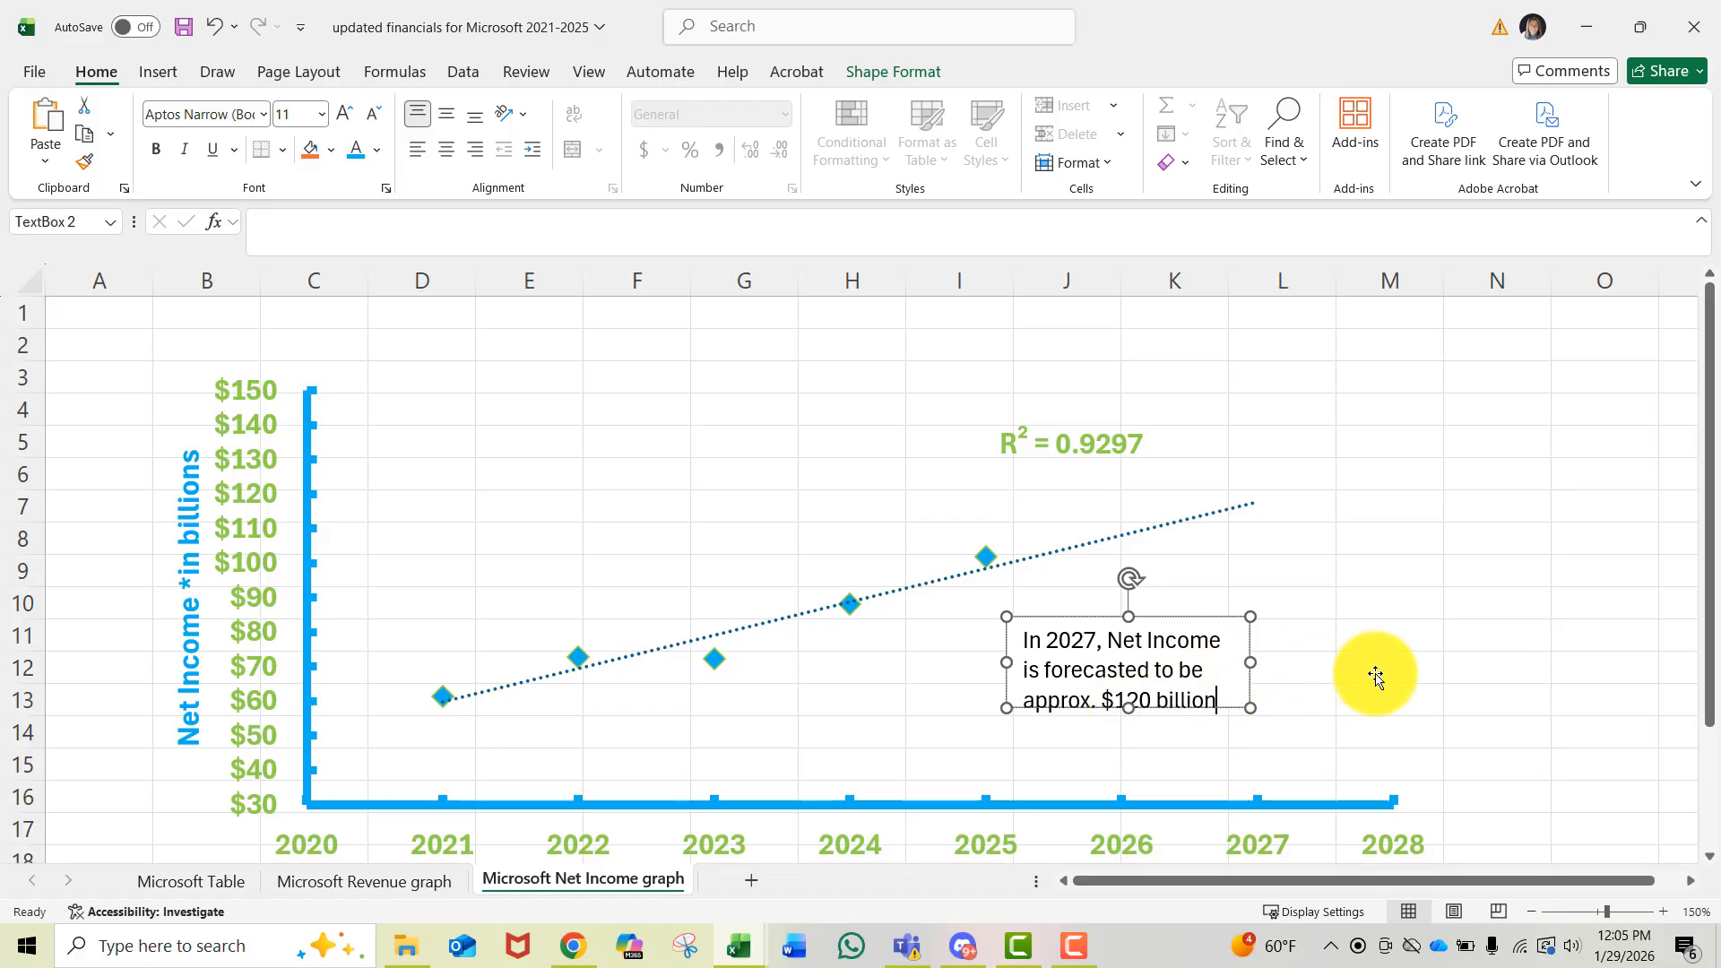
- Select the whole text box and set its font color to blue
click(1132, 732)
click(1131, 732)
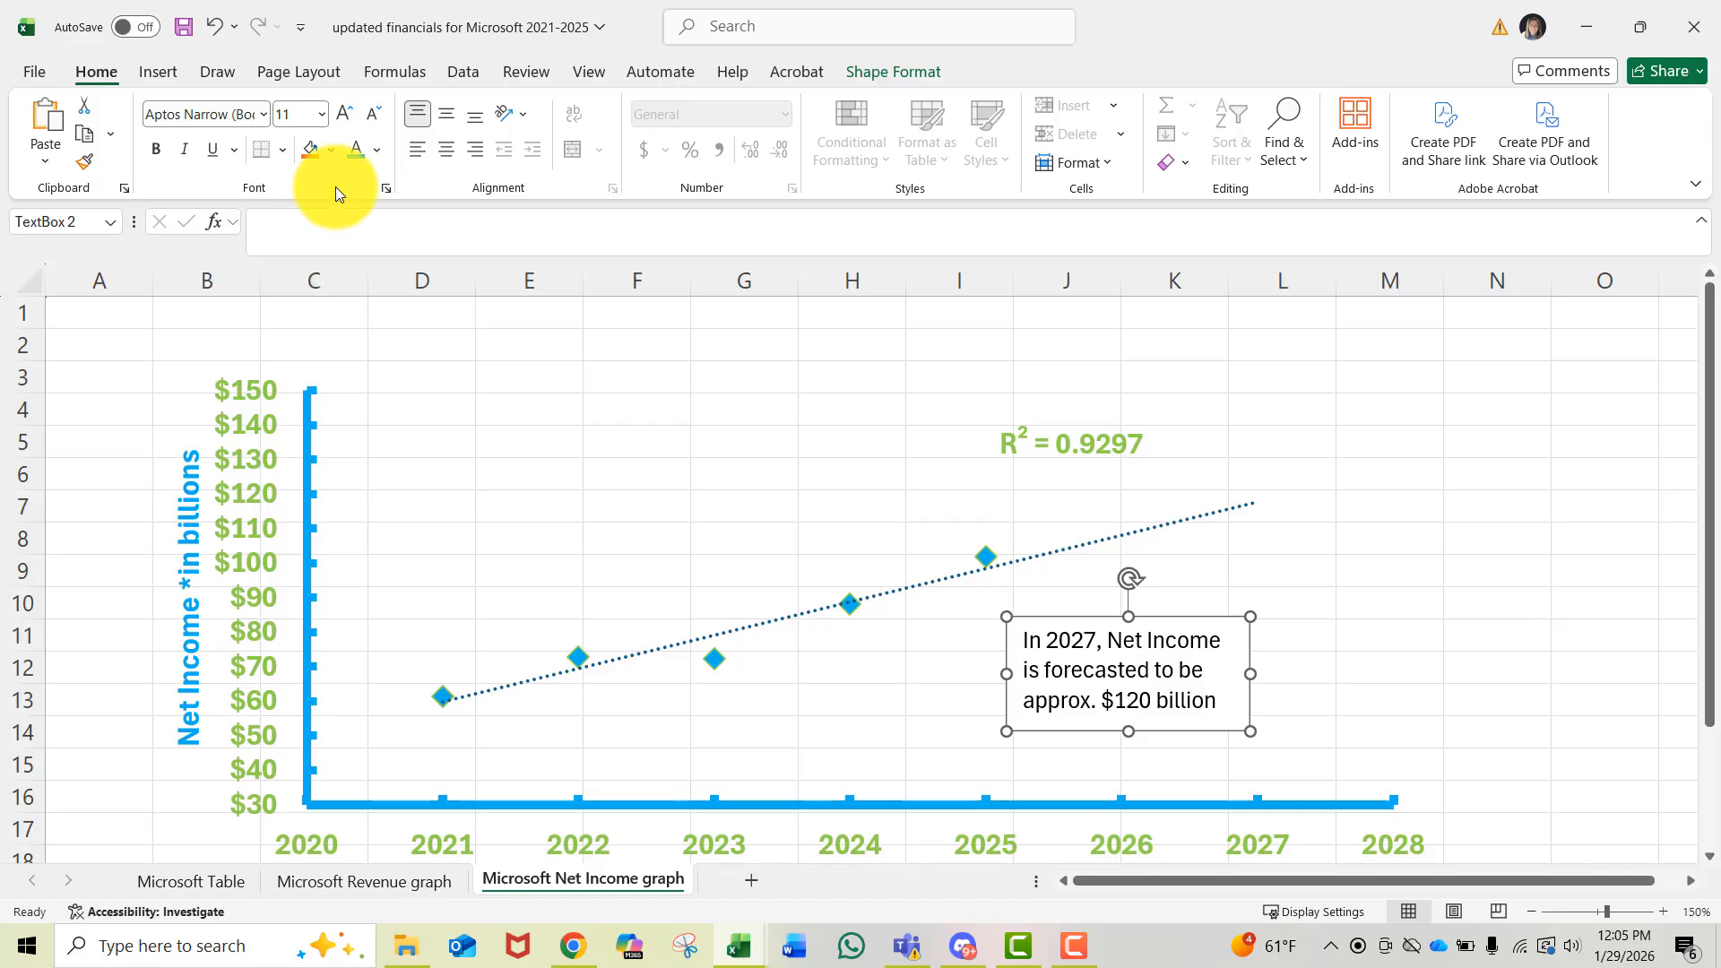
click(353, 161)
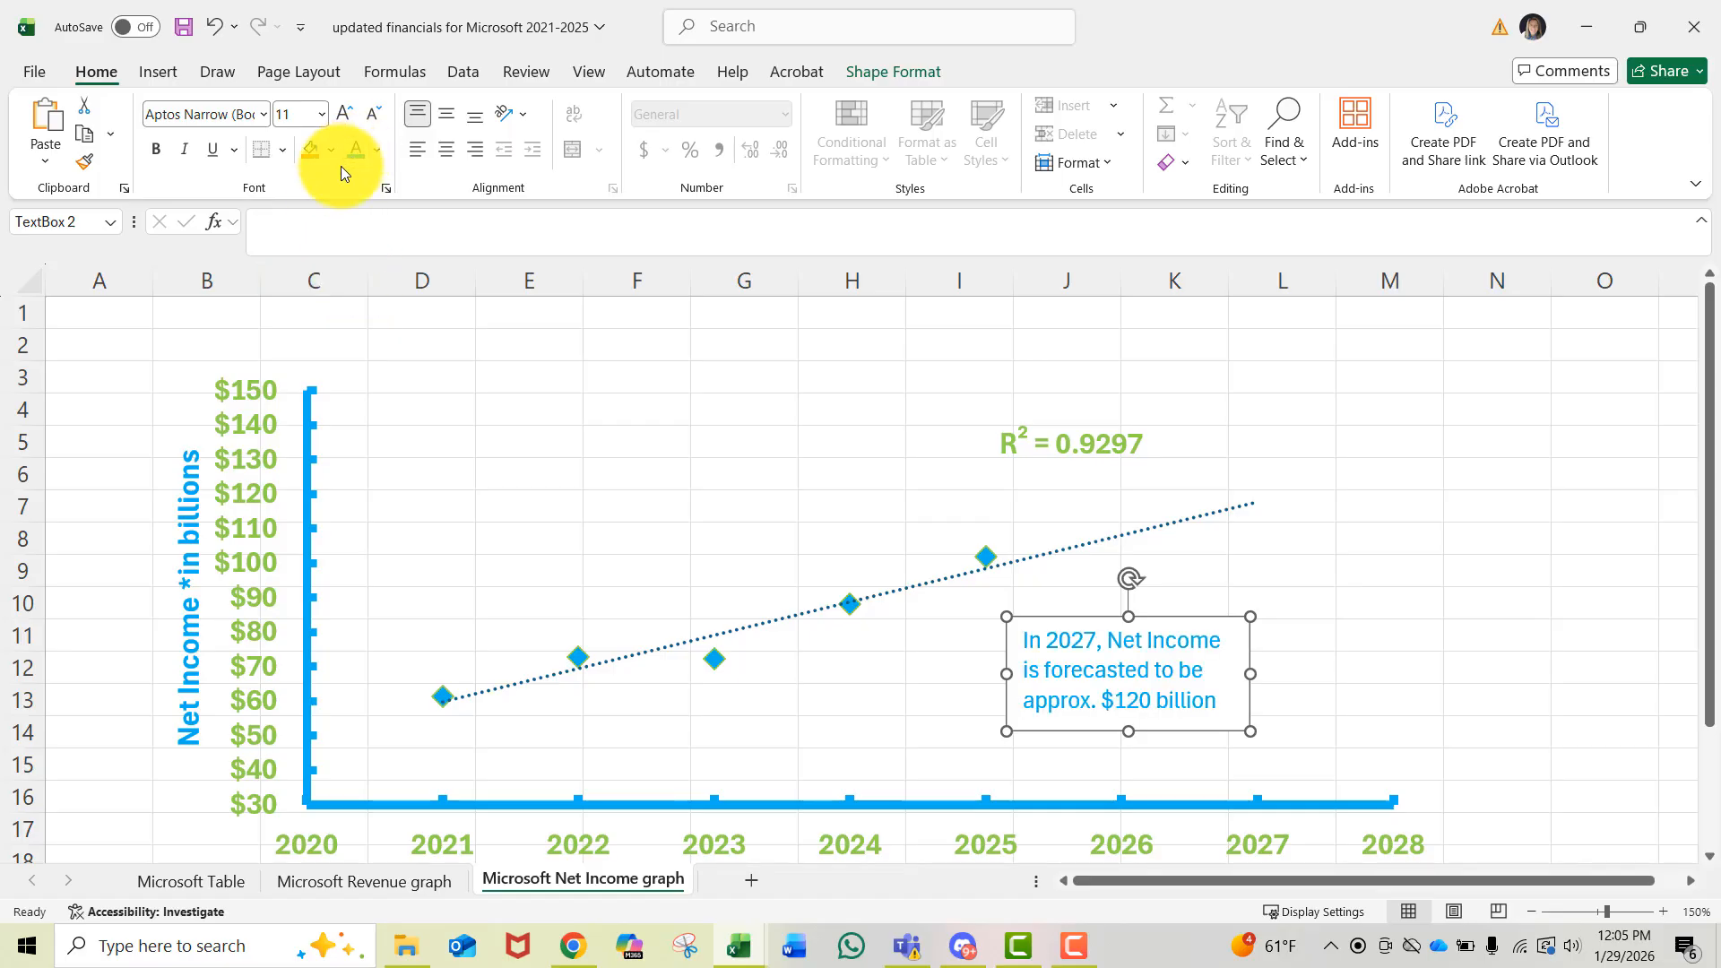
- Make the text box text bold at 12 pt and enlarge the box wider and taller so the sentence fits
click(157, 153)
click(344, 115)
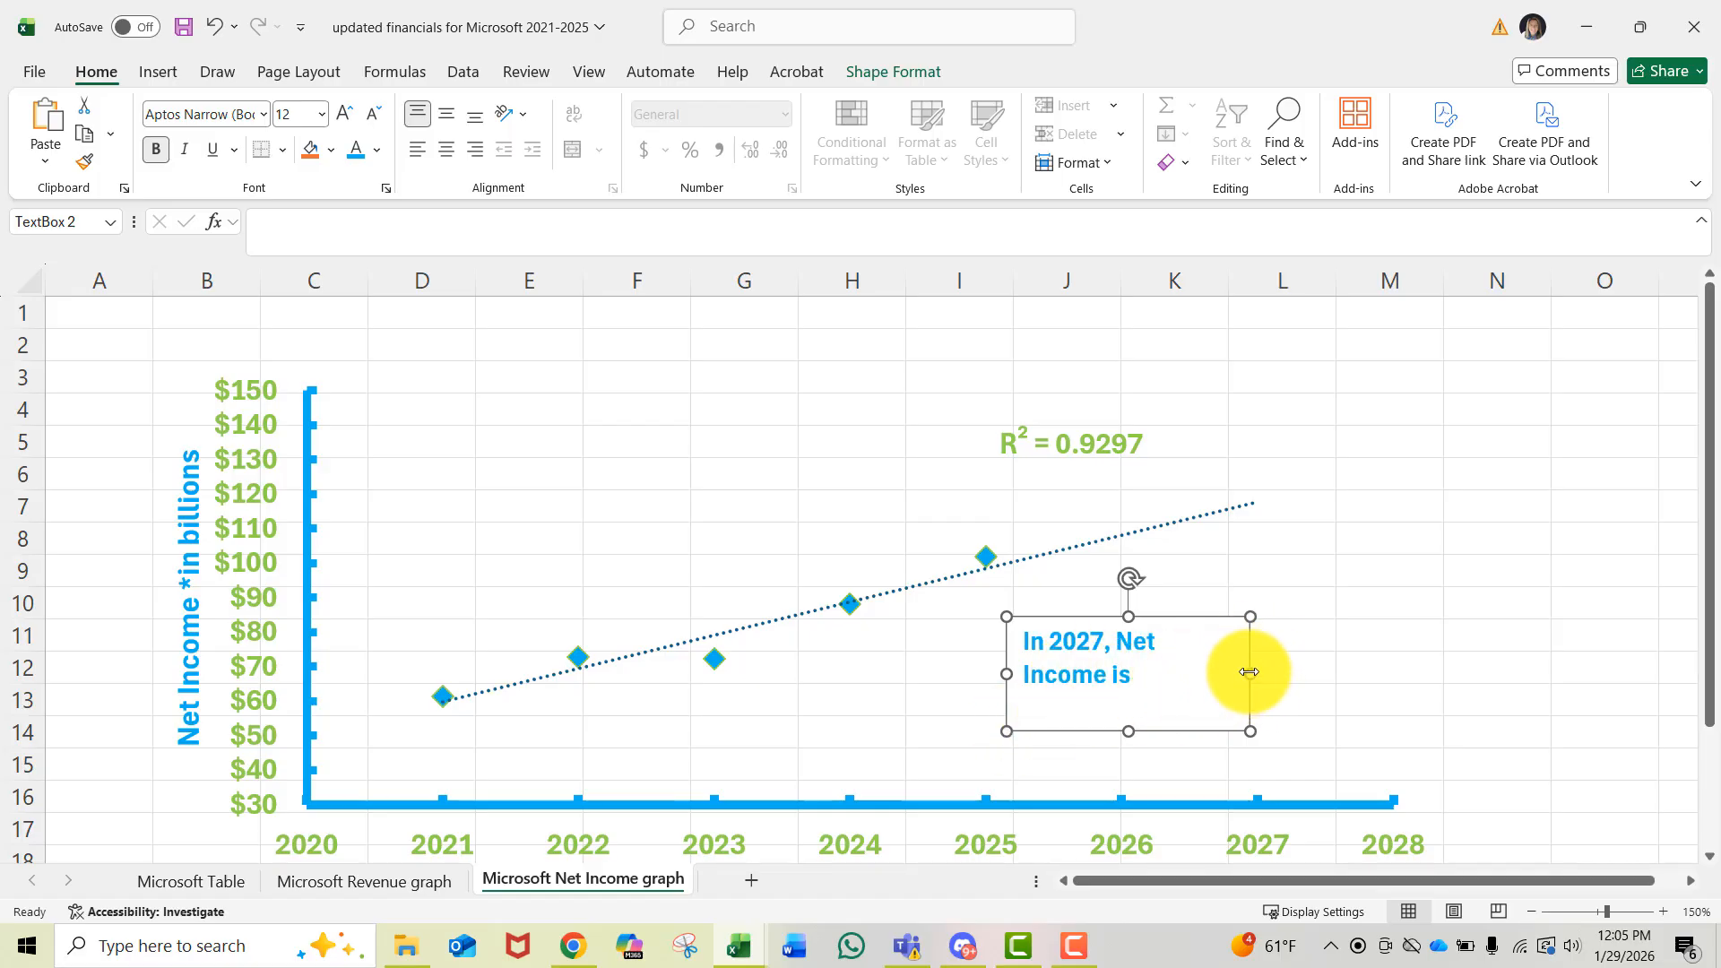
drag(1269, 674, 1300, 674)
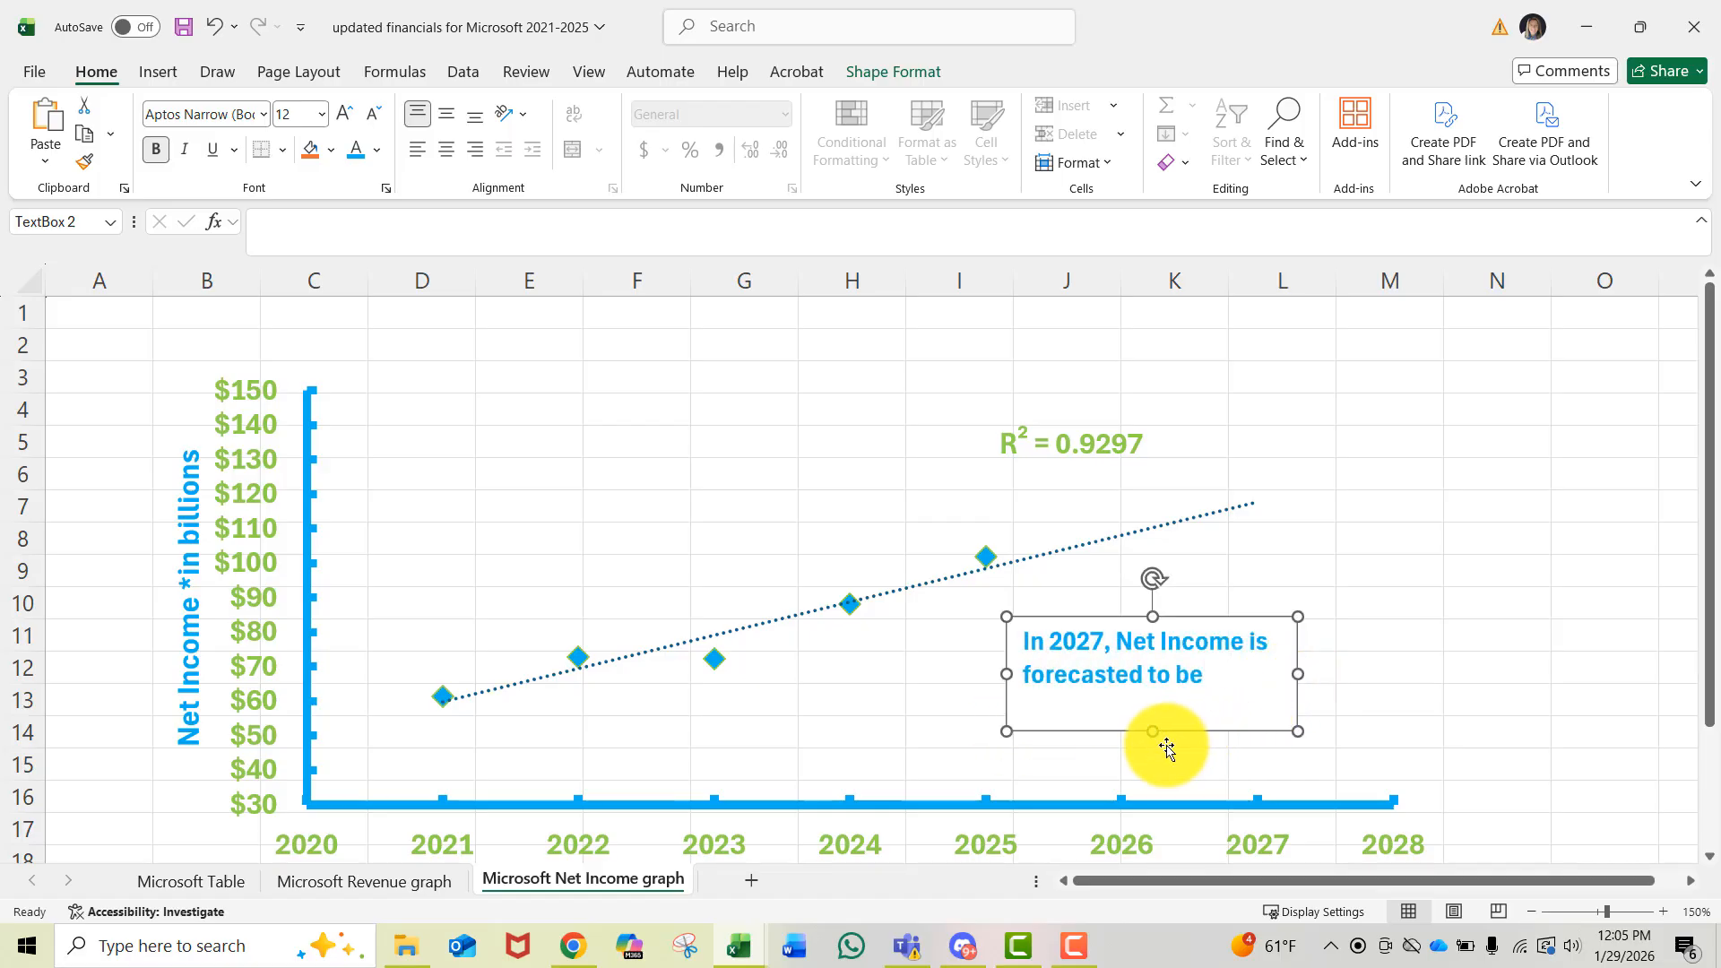
drag(1151, 735, 1147, 768)
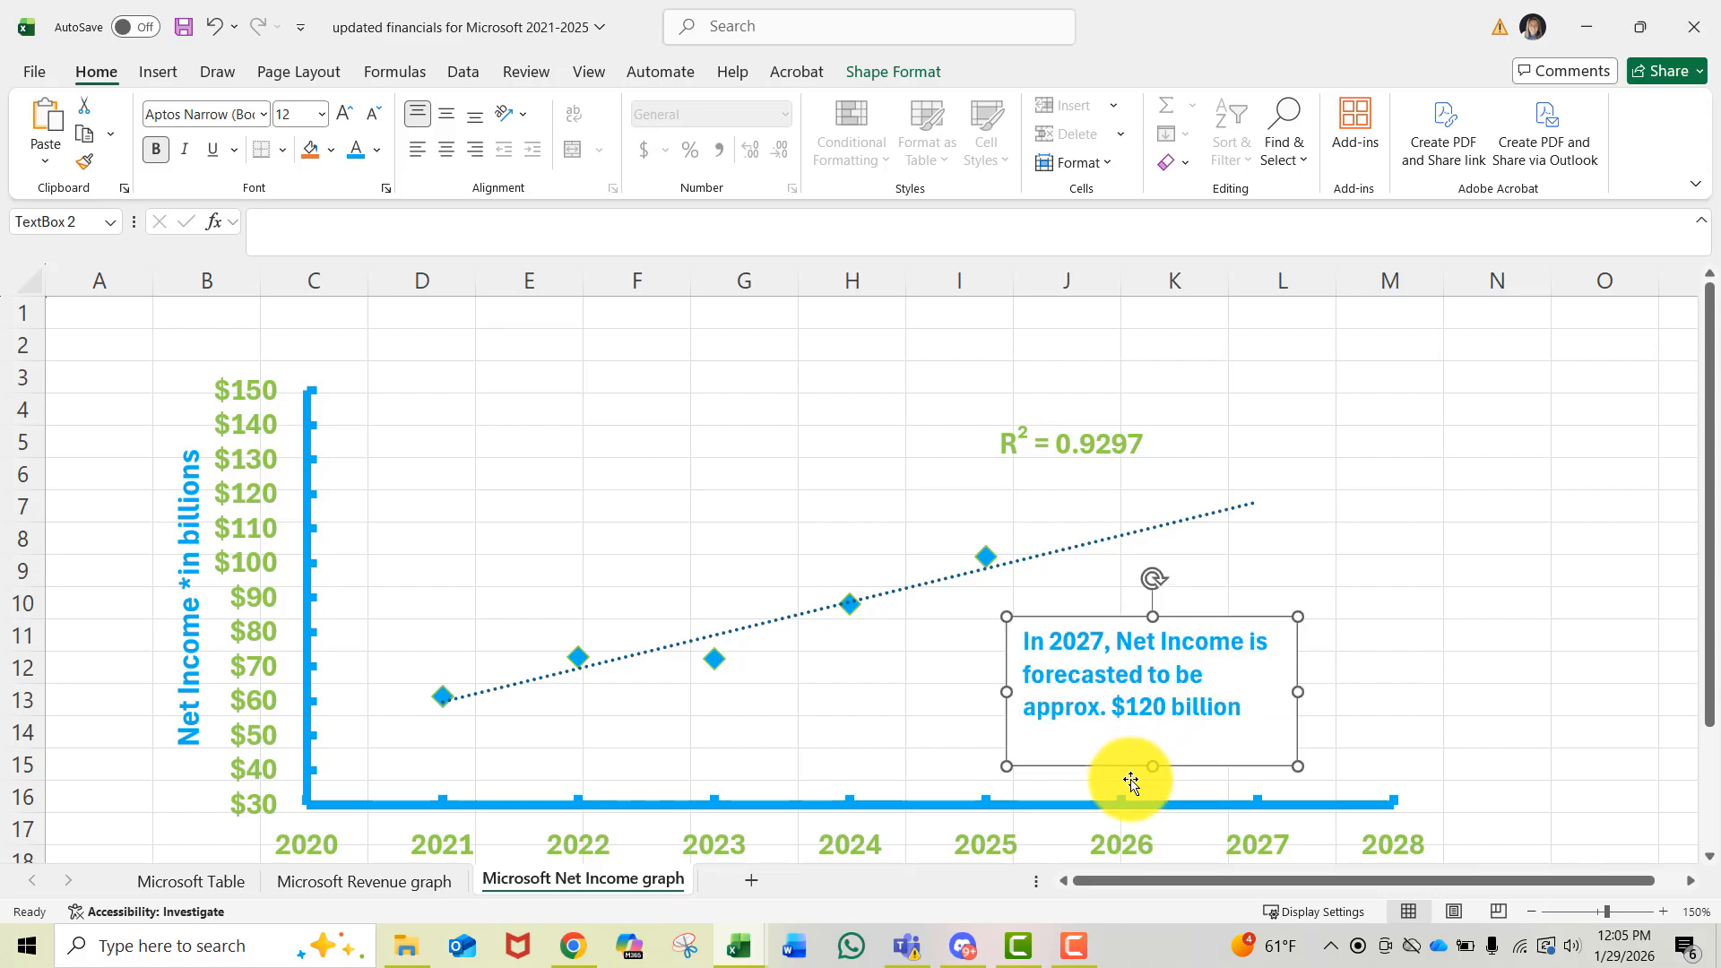
- Remove the text box's outline by setting its line to No line in Format Shape
click(895, 717)
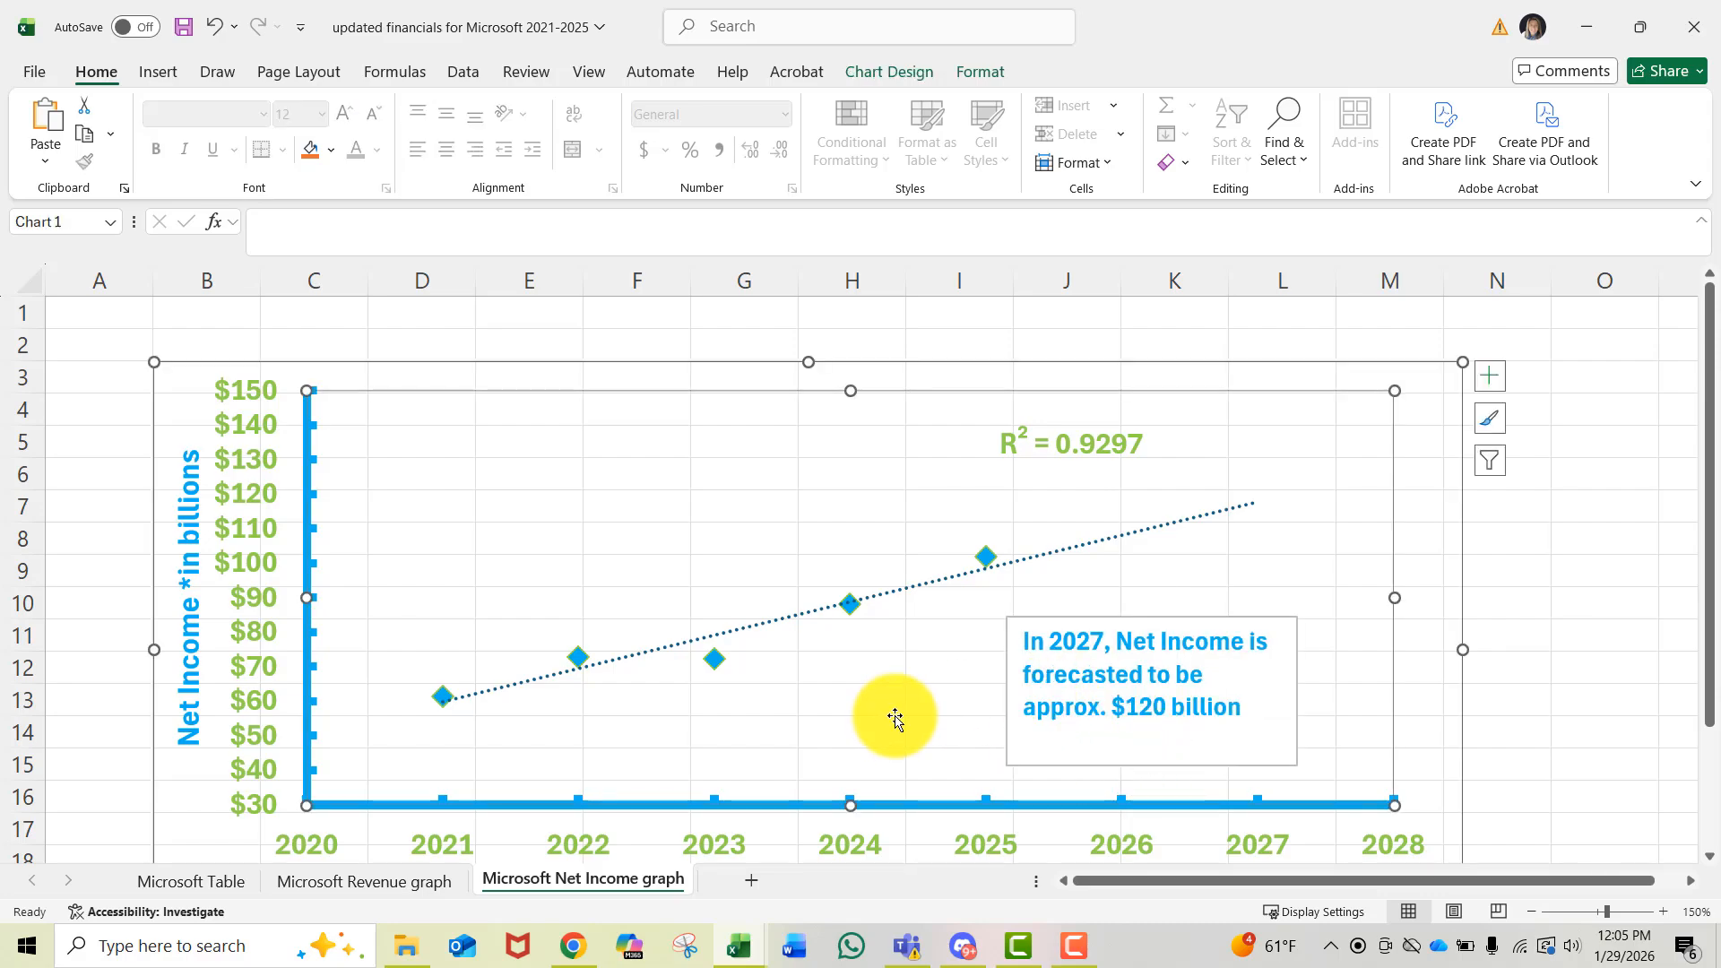
click(1168, 677)
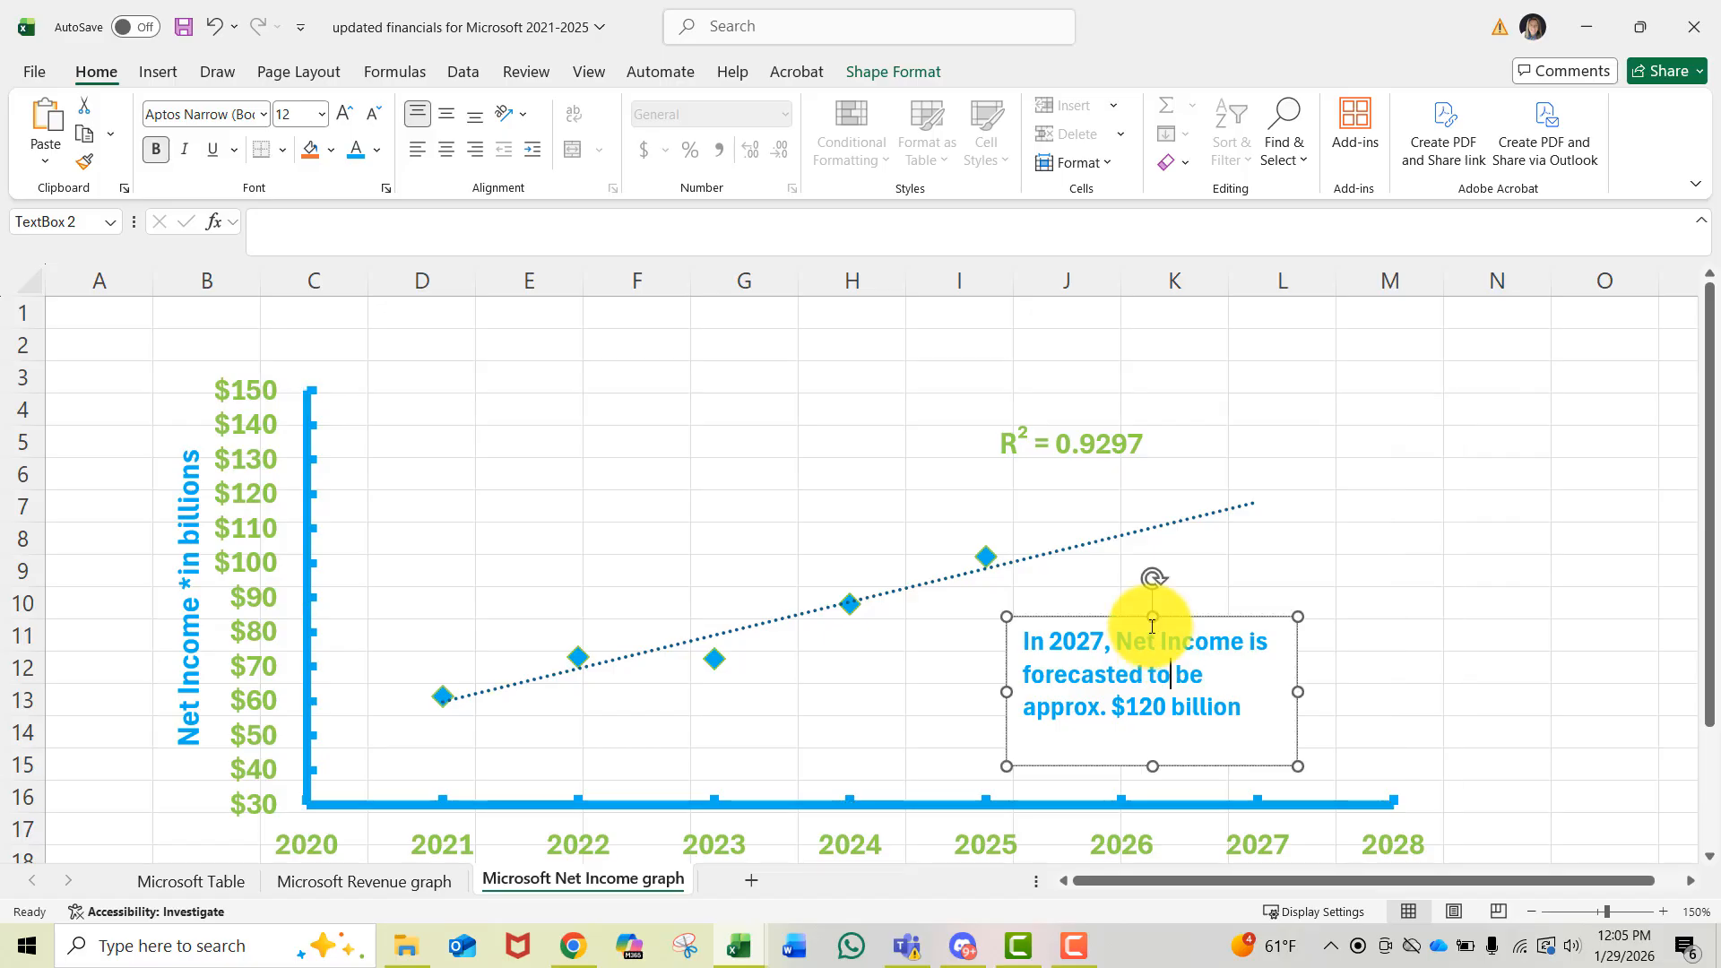
click(1168, 617)
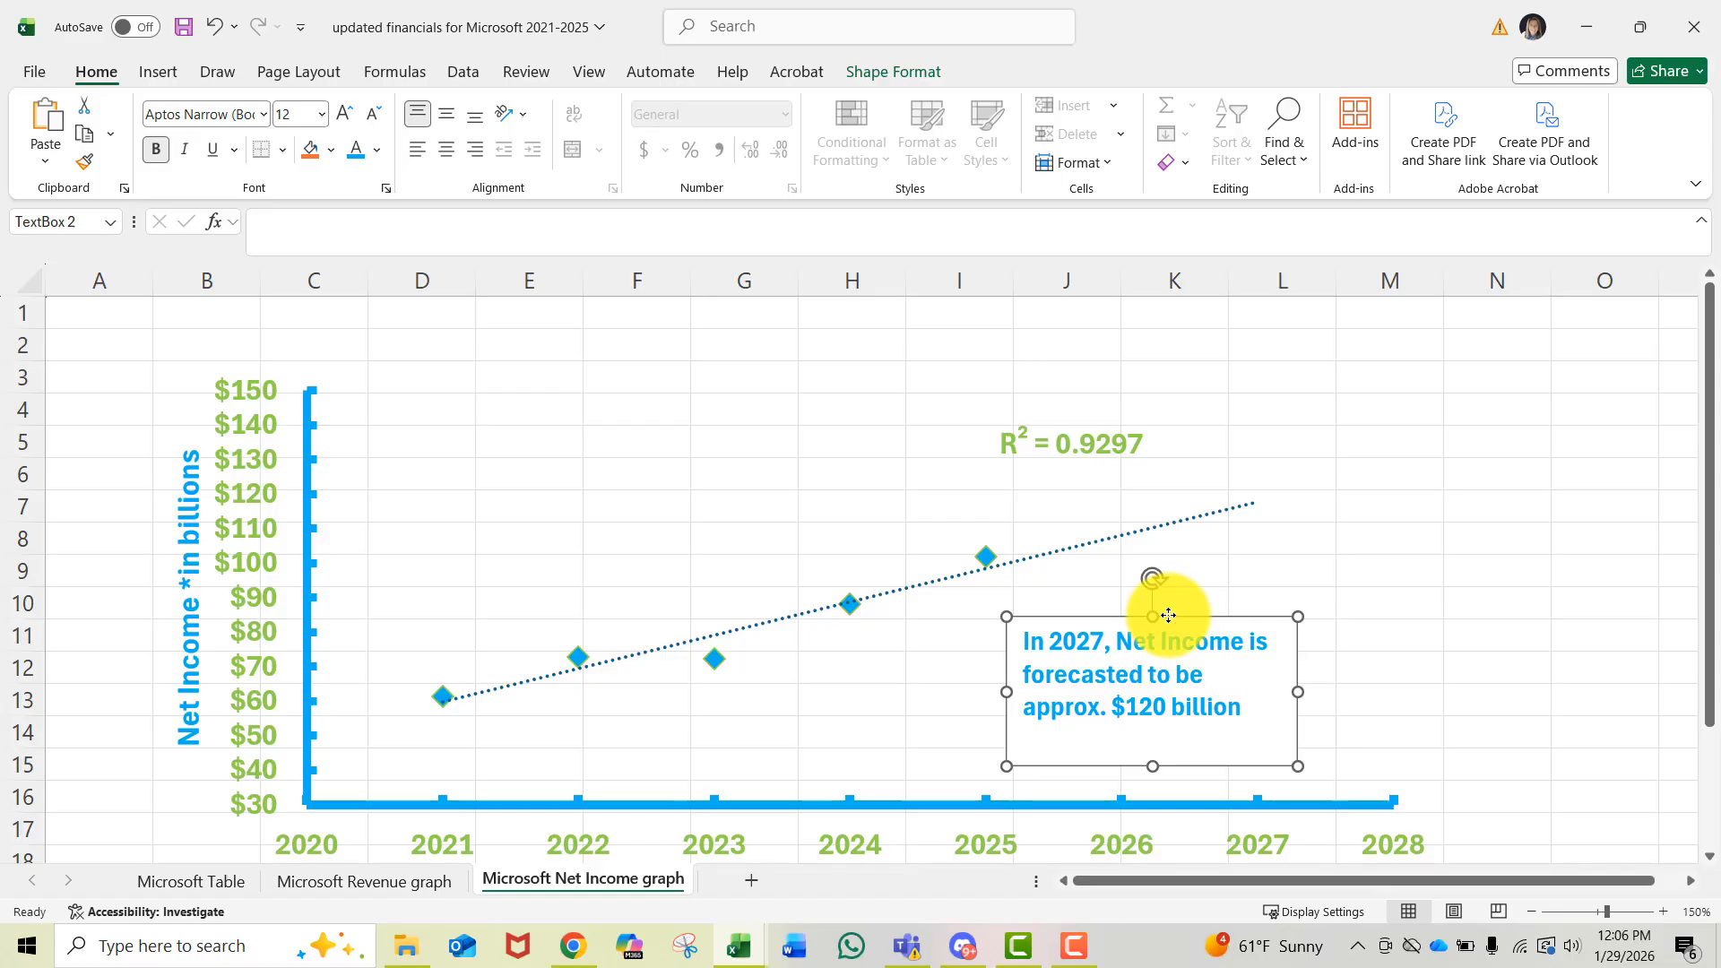
right_click(1169, 617)
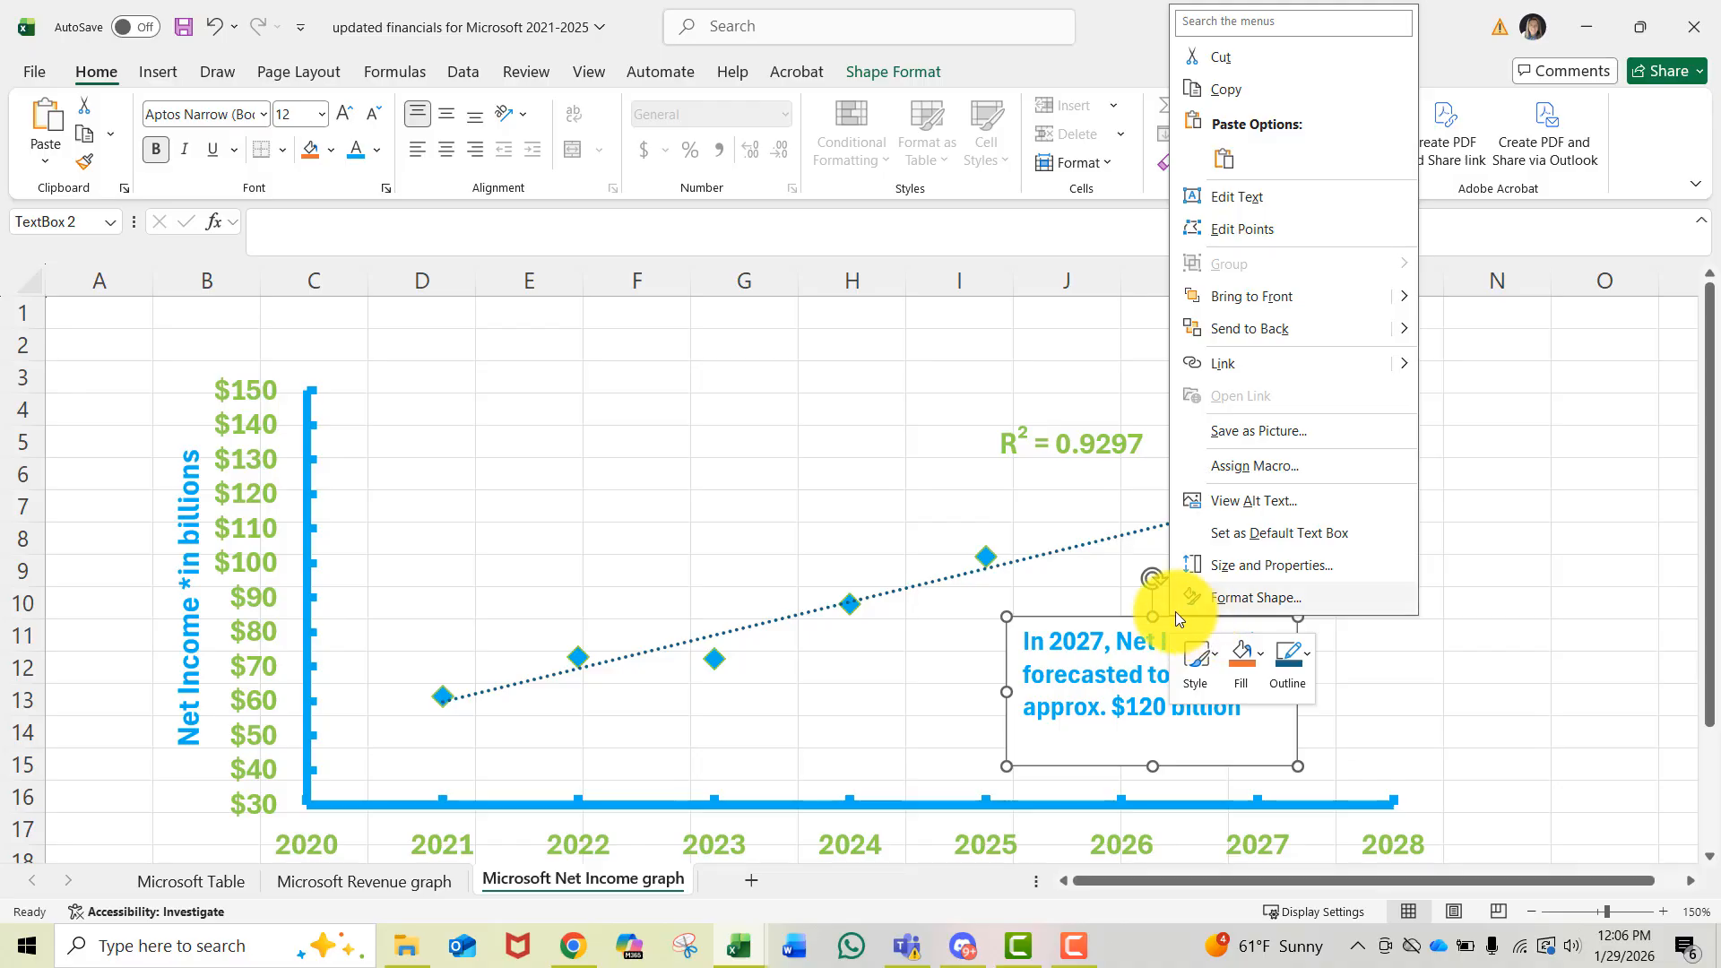
click(1227, 597)
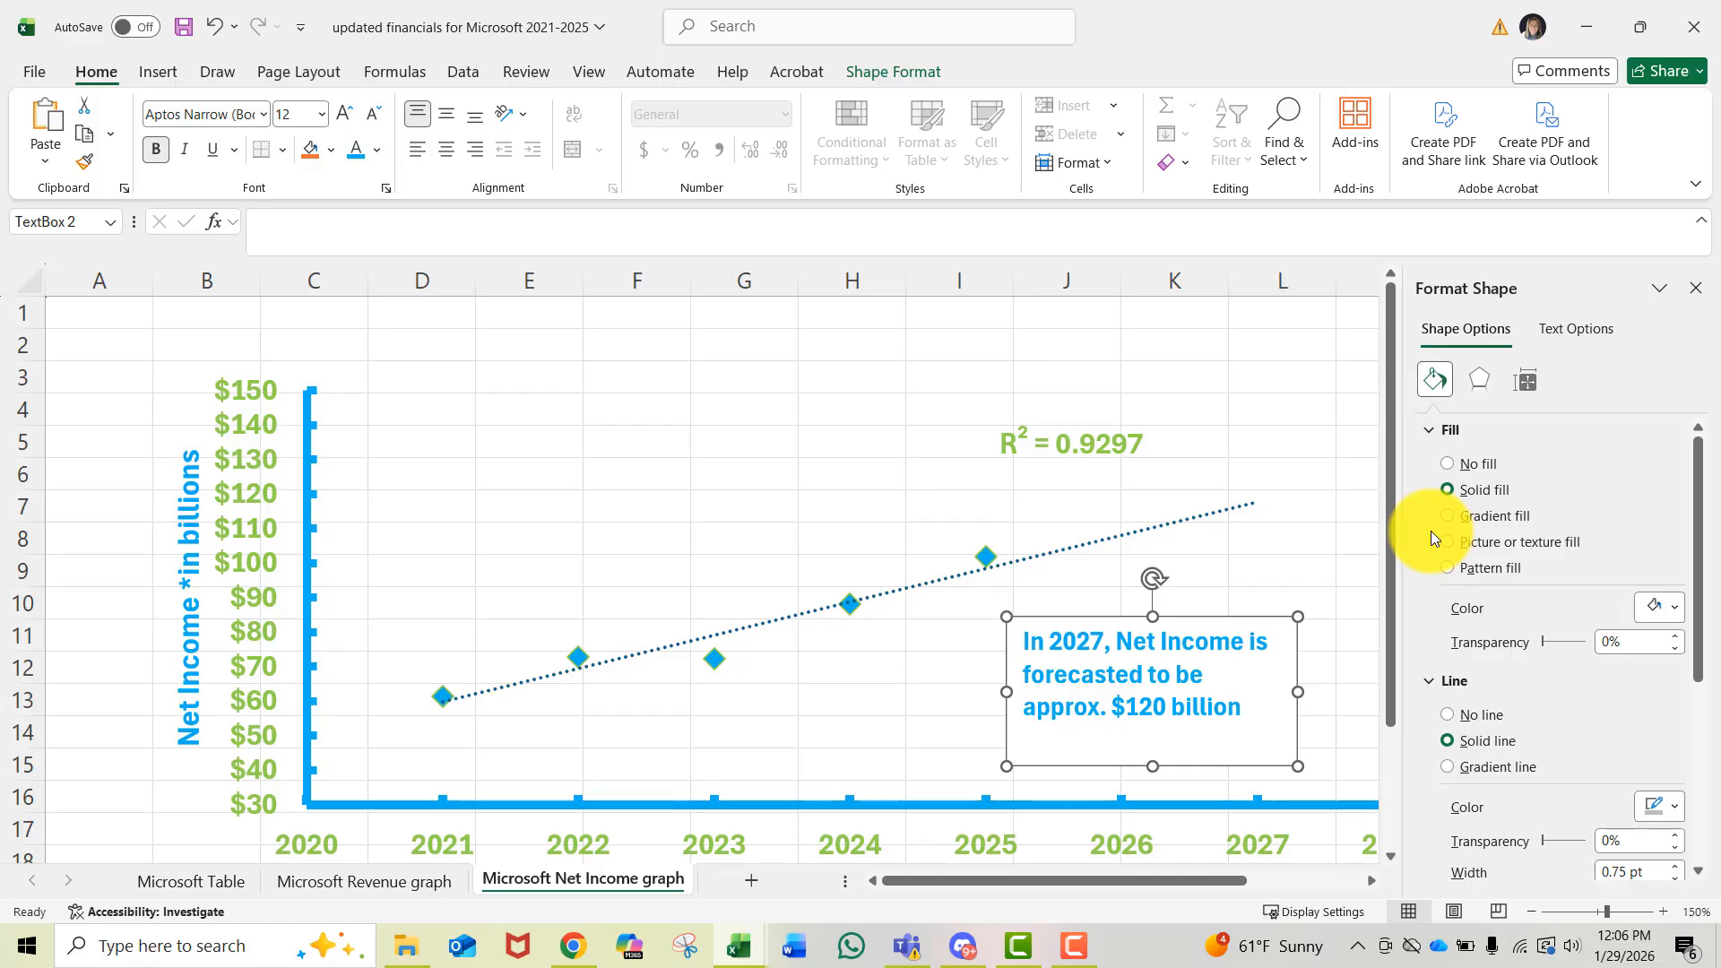
click(1445, 714)
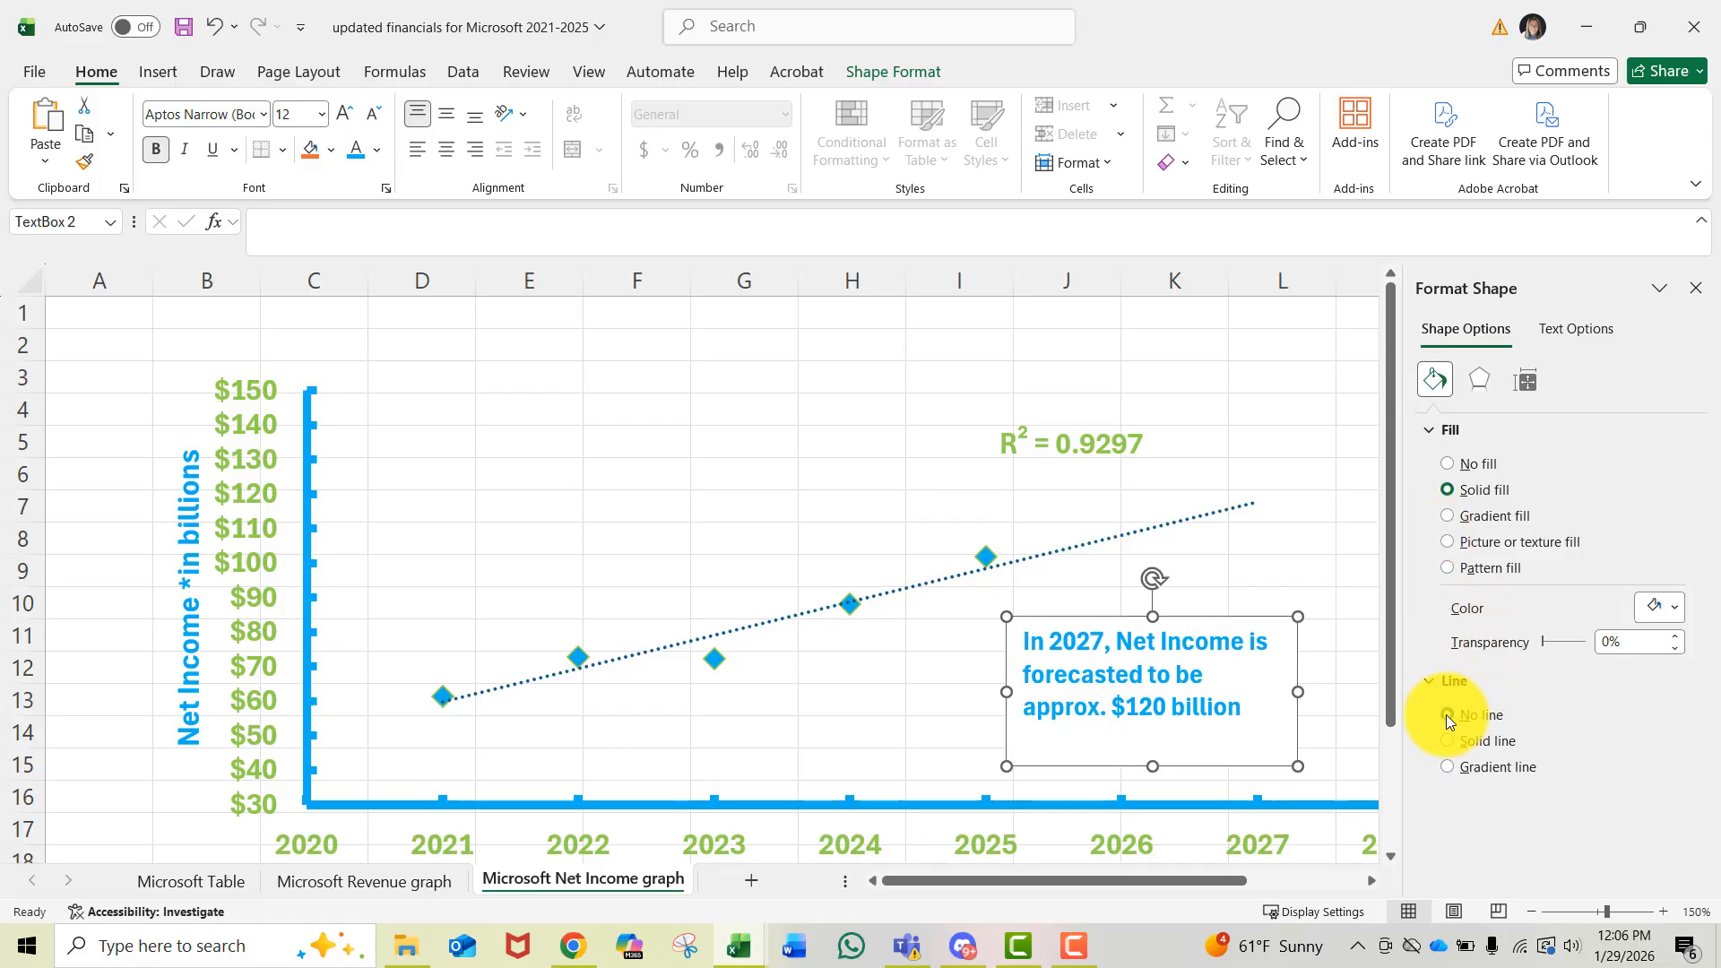
click(832, 699)
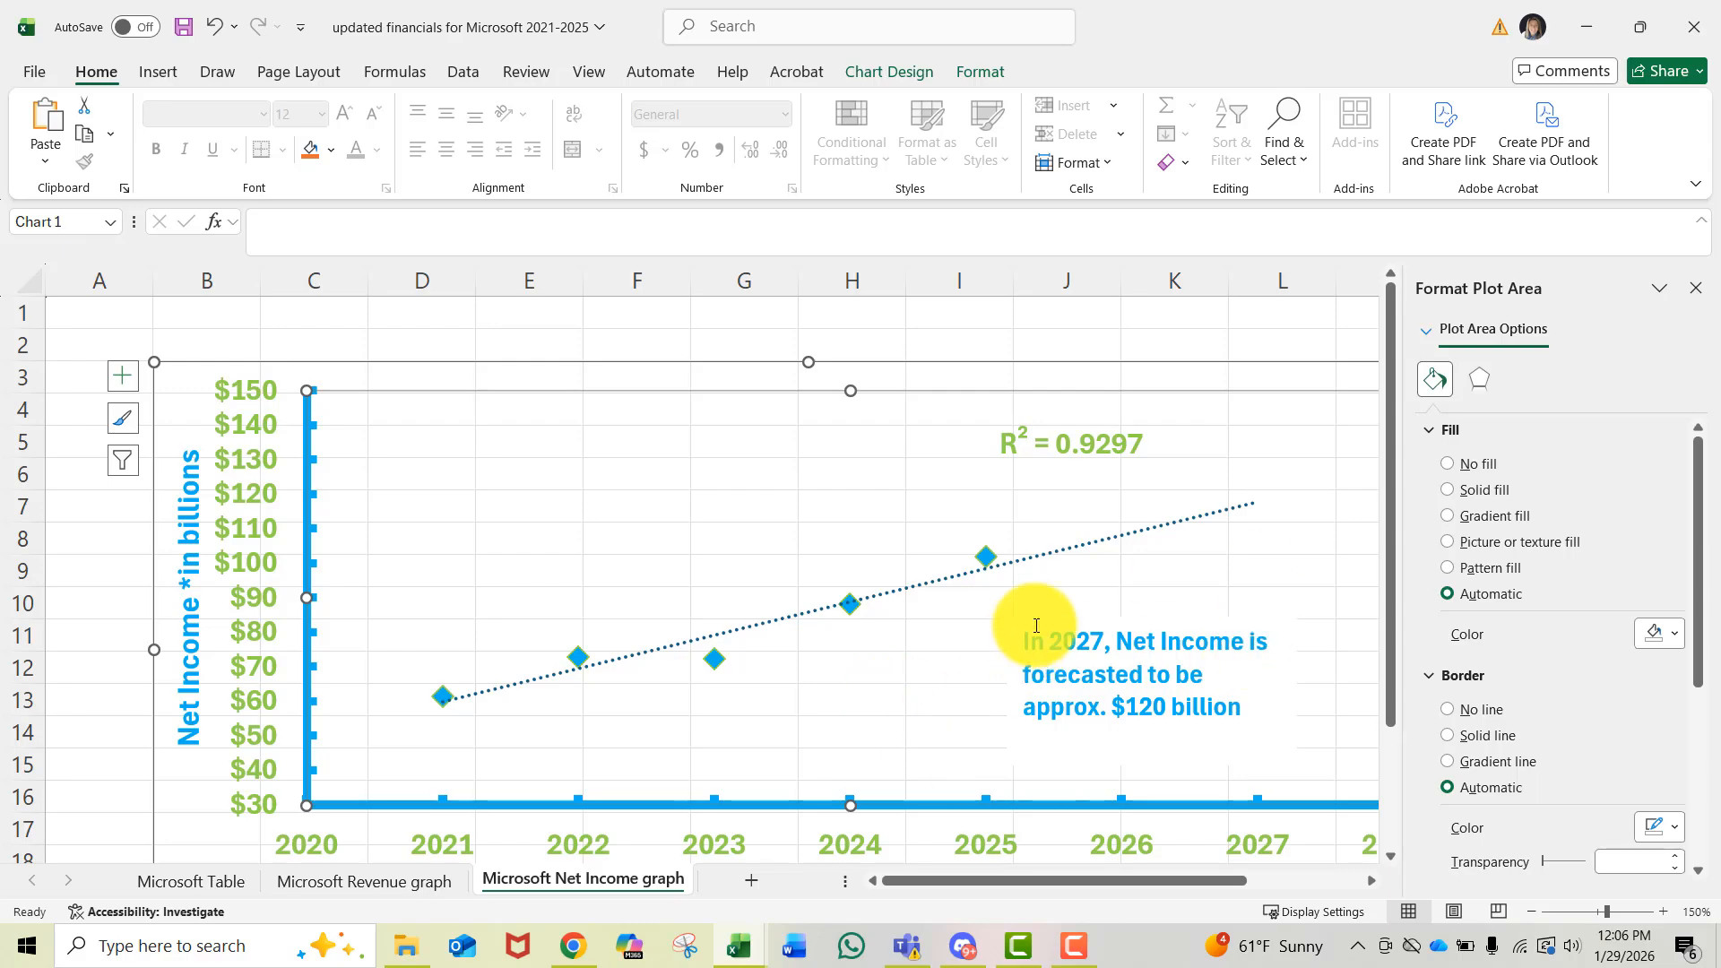
click(1115, 328)
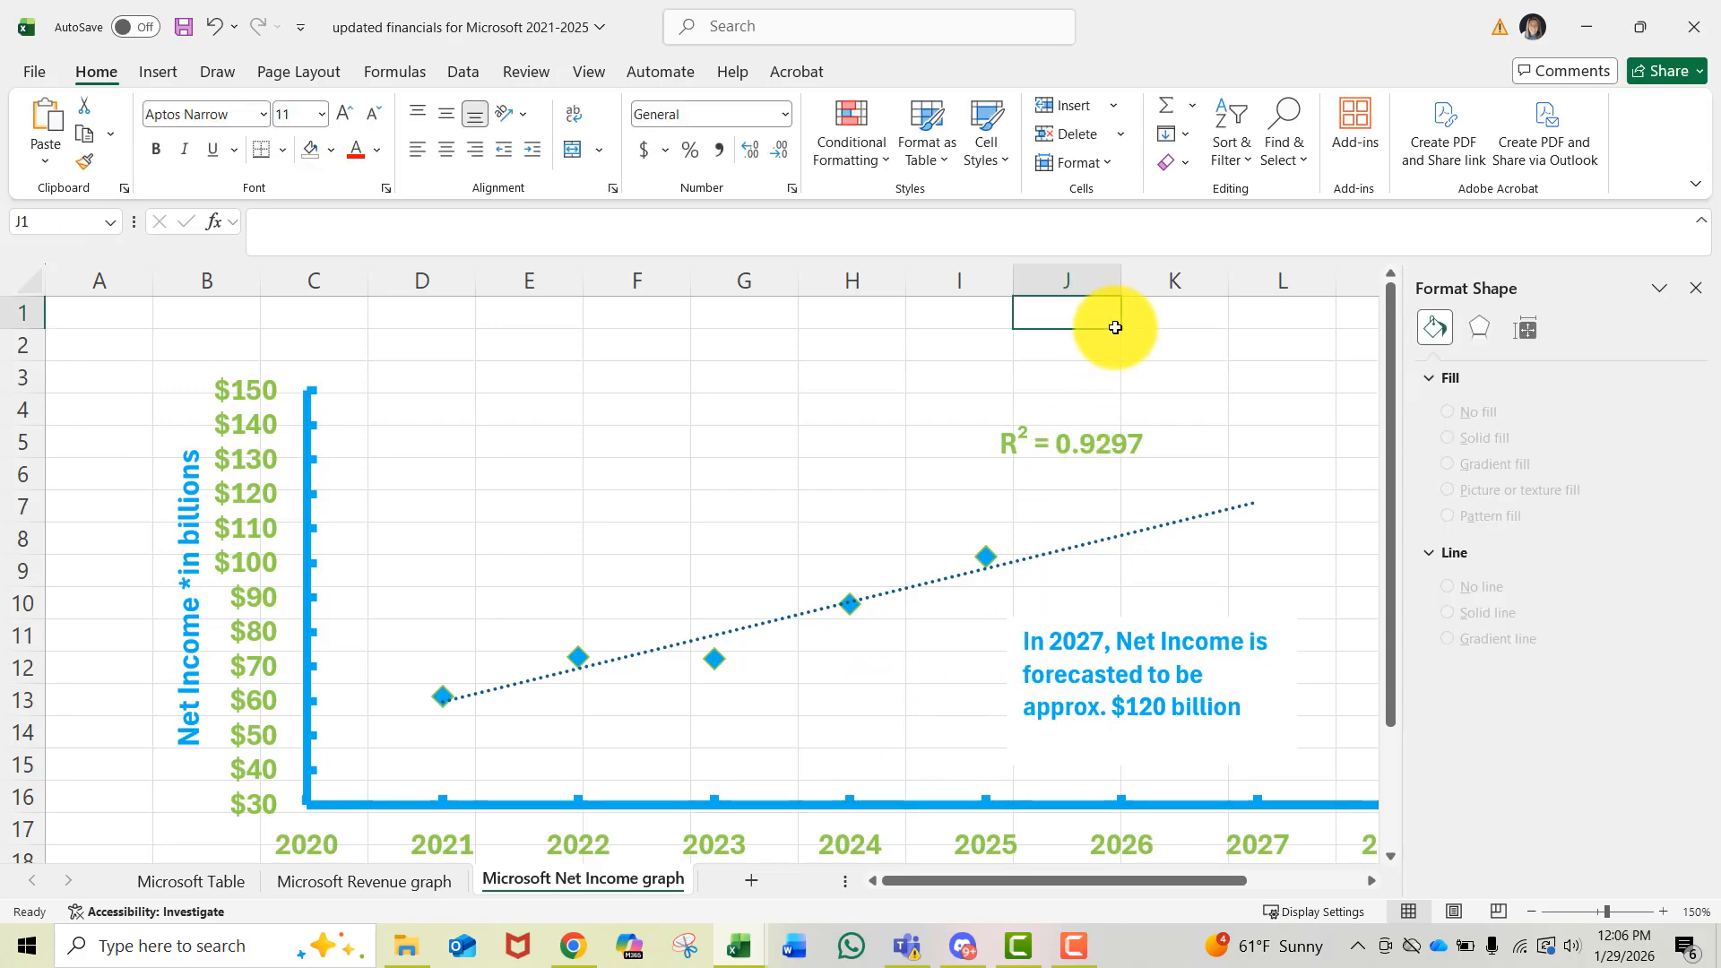